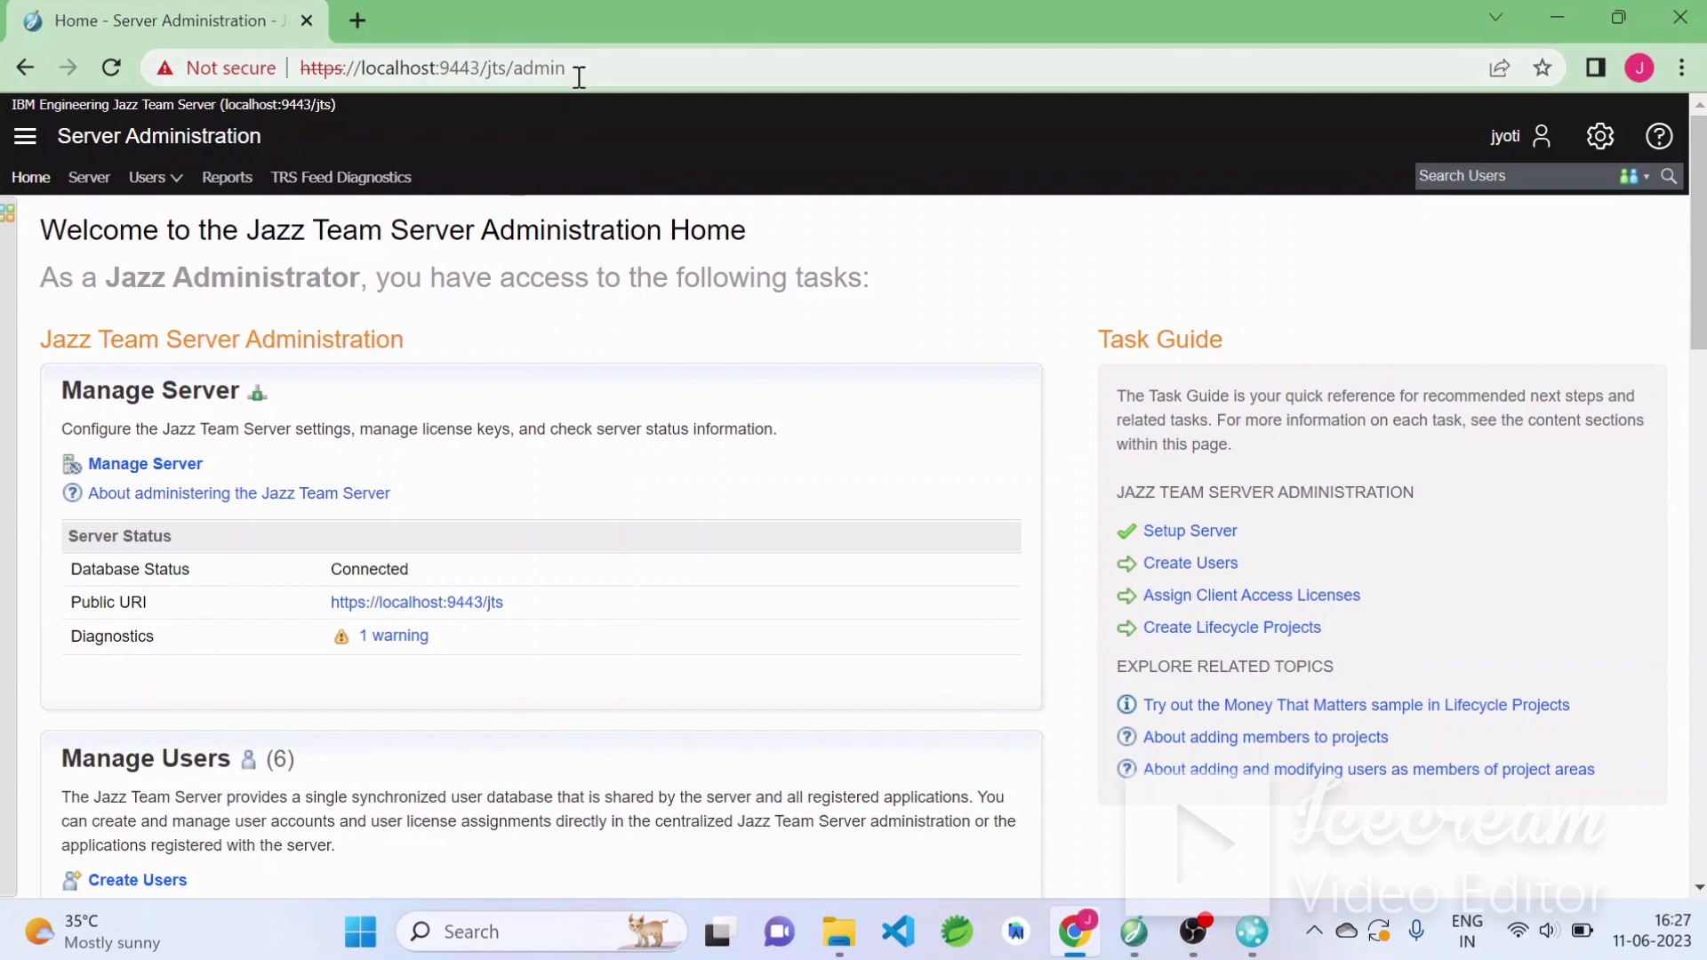
Start a new lifecycle project and name it Demo Lifecycle Project
left_click_drag(579, 69, 335, 99)
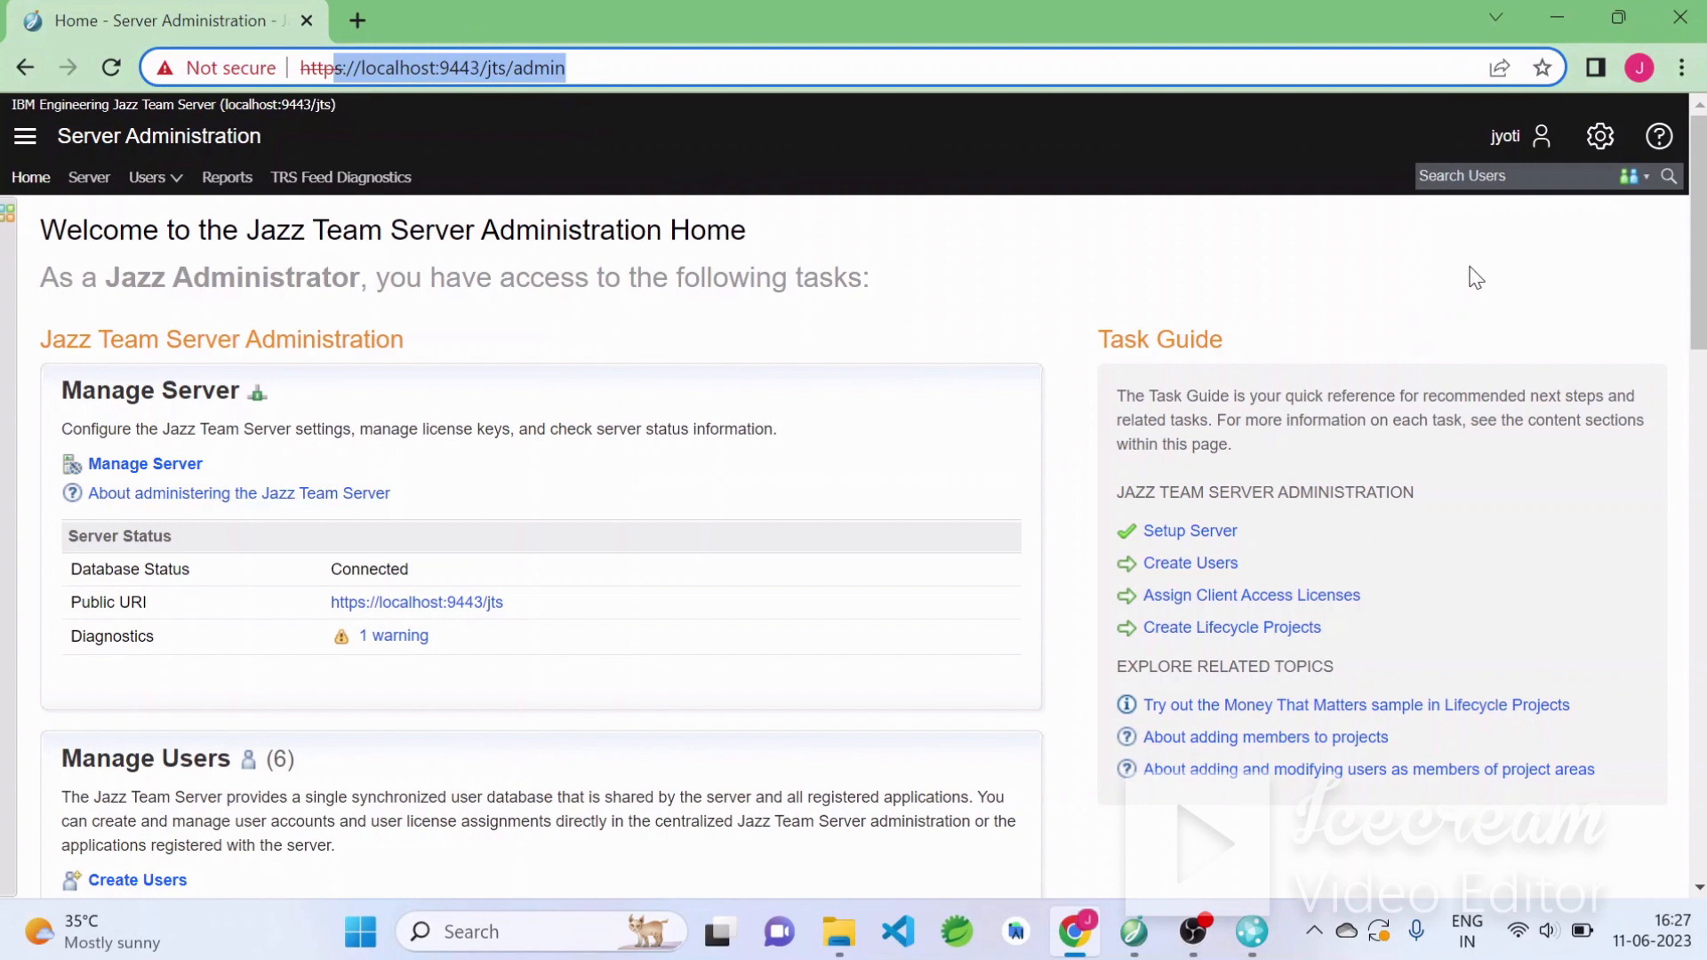
left_click(1591, 138)
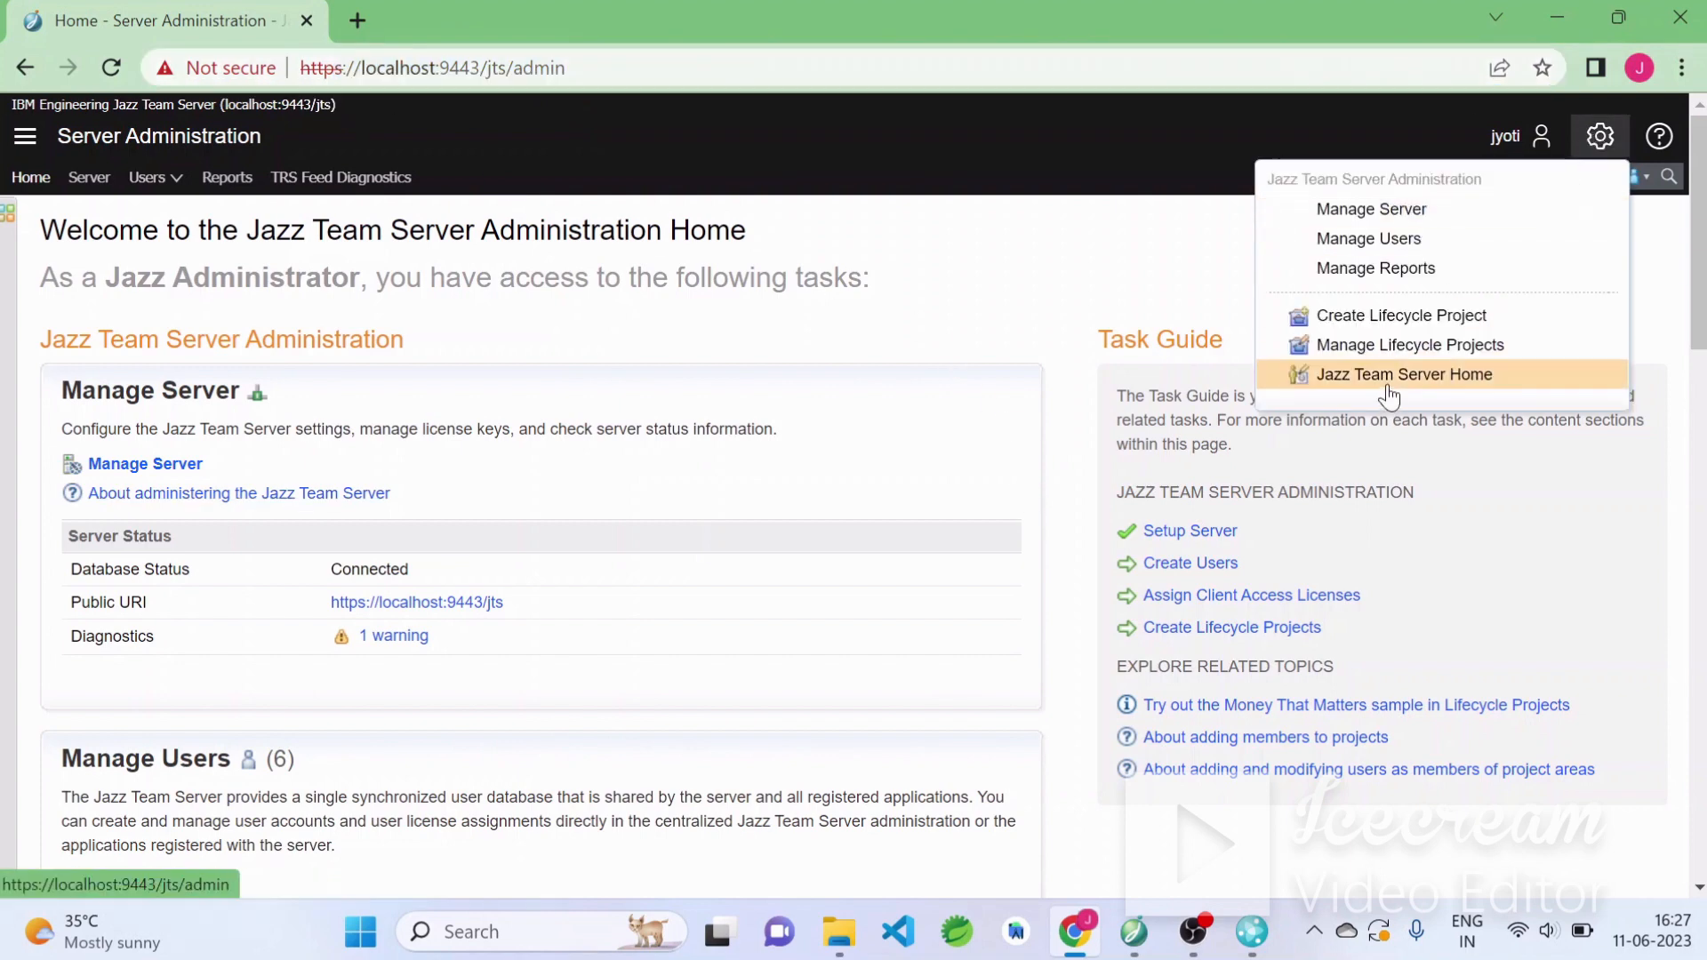
left_click(1388, 322)
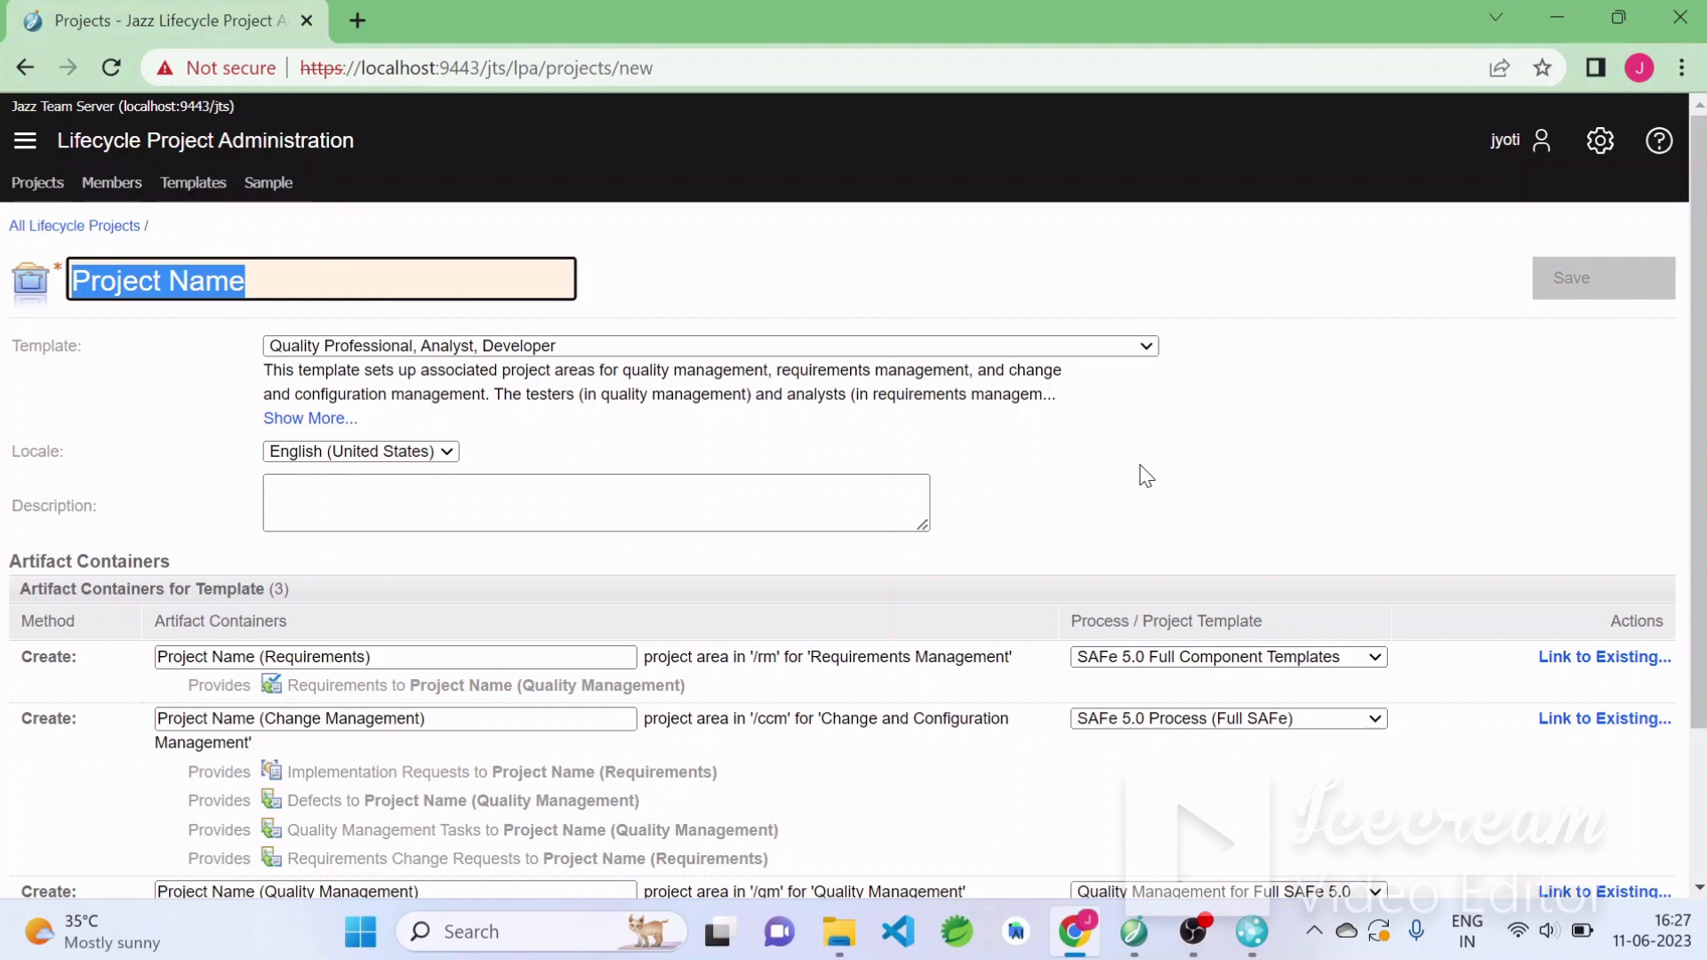
type("Demo")
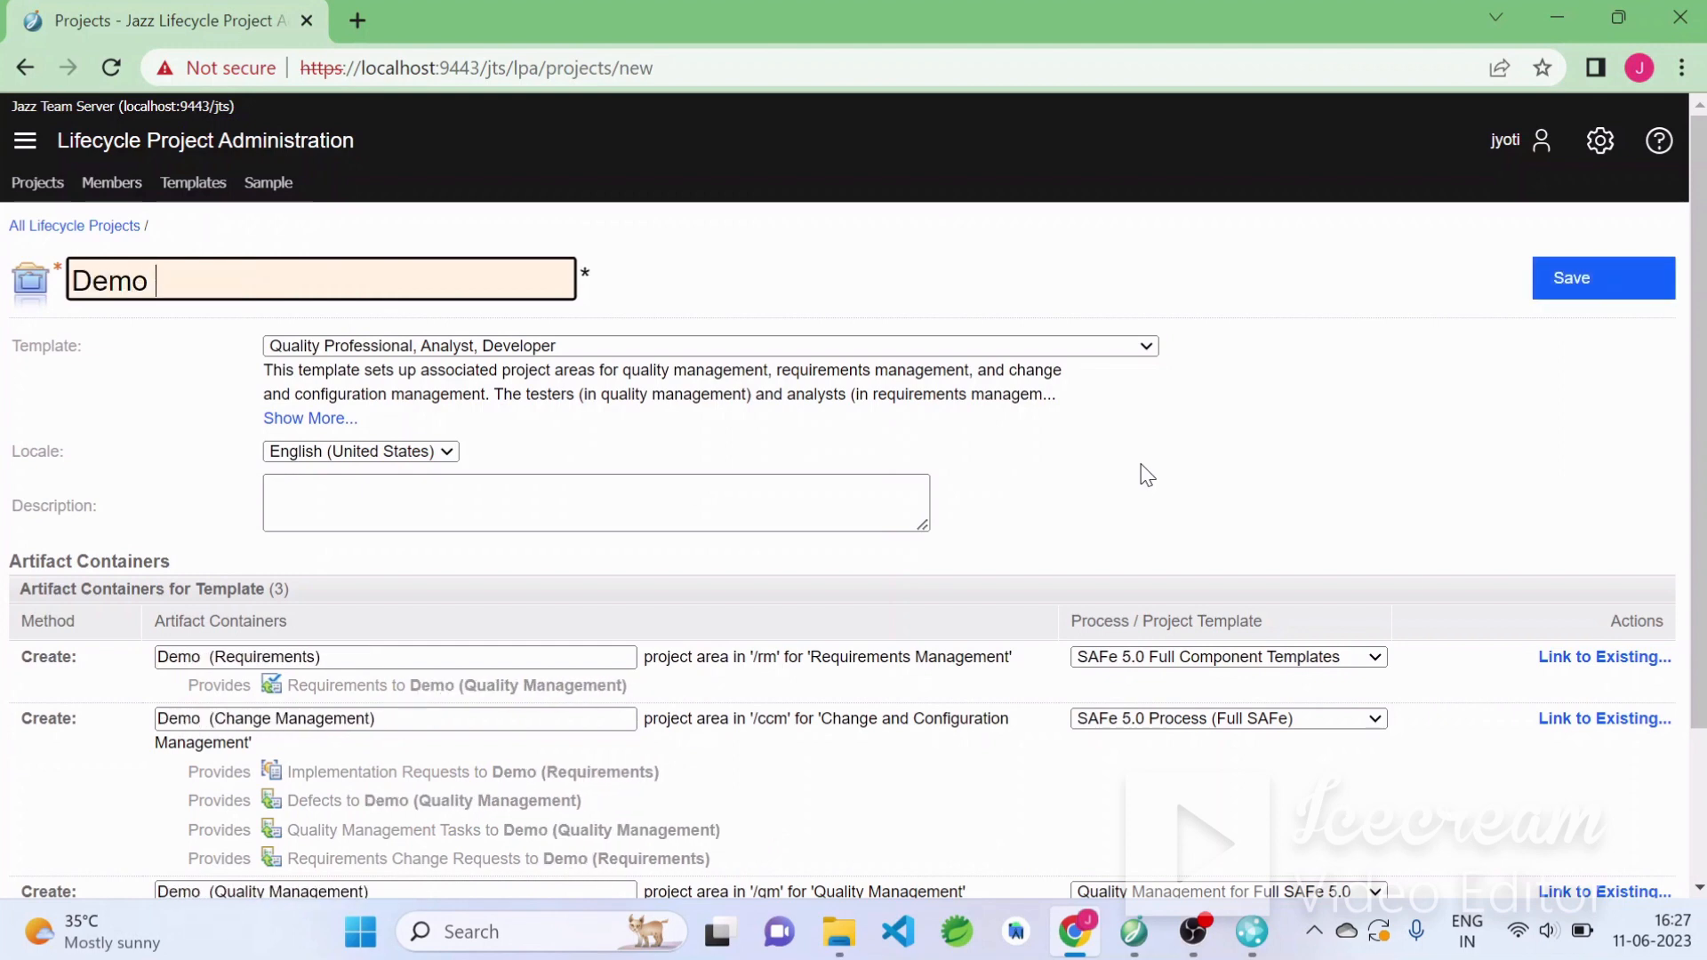
type(" Li")
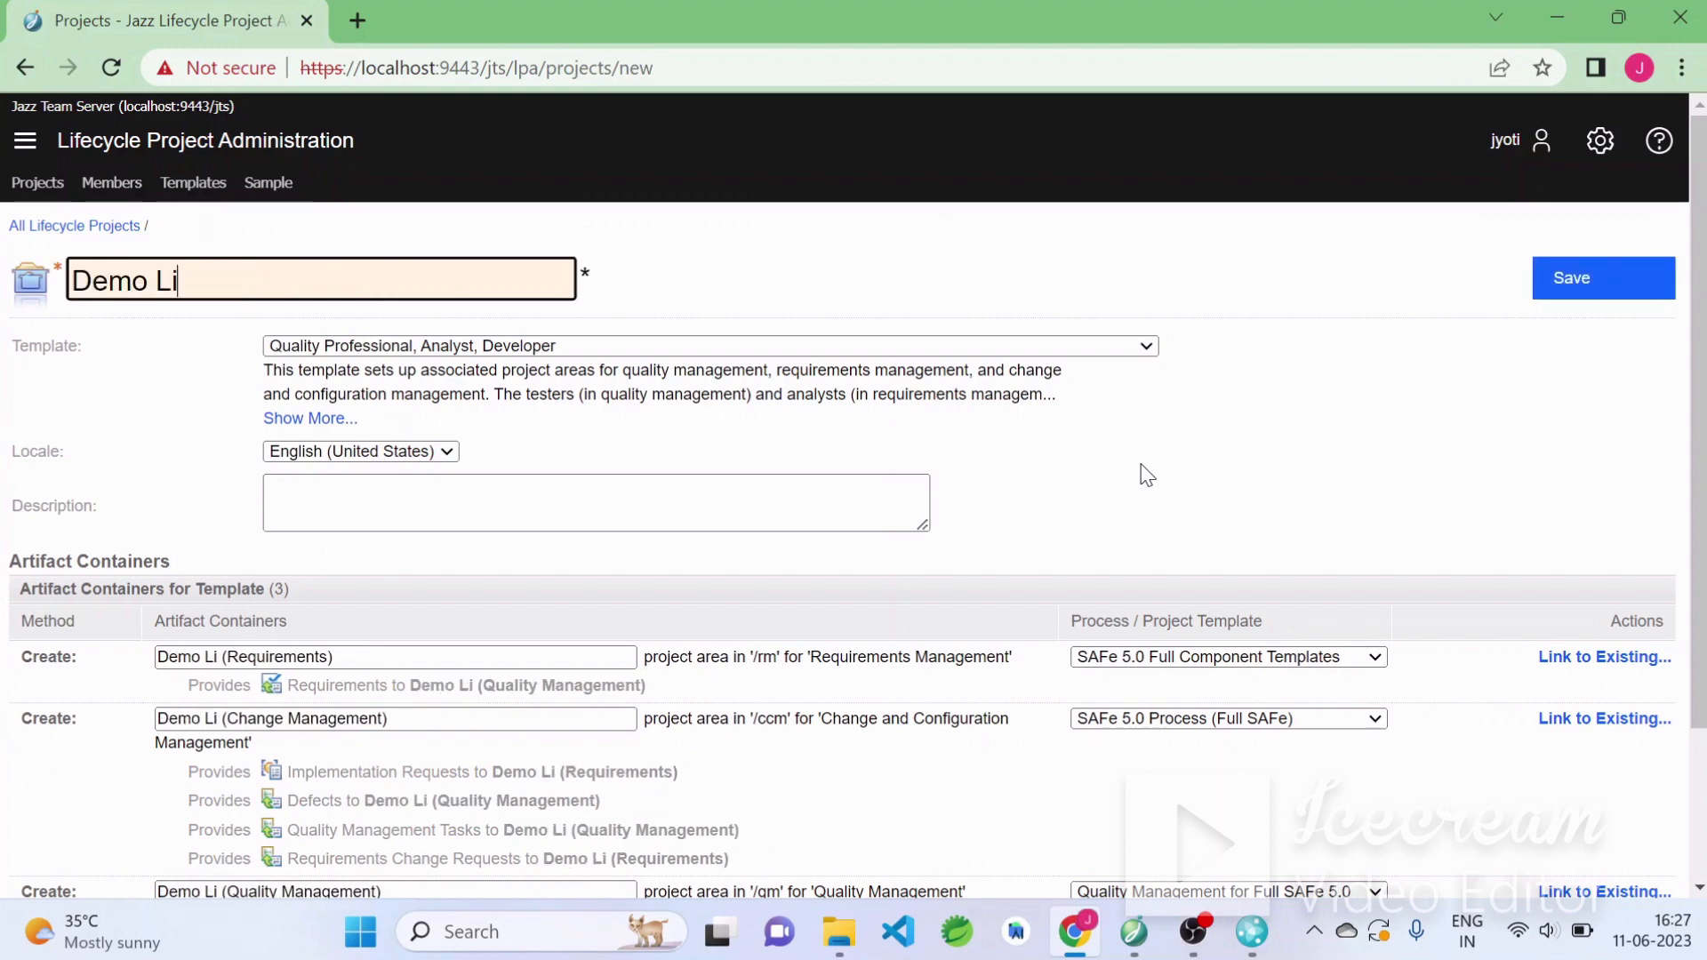
type("fecycle ")
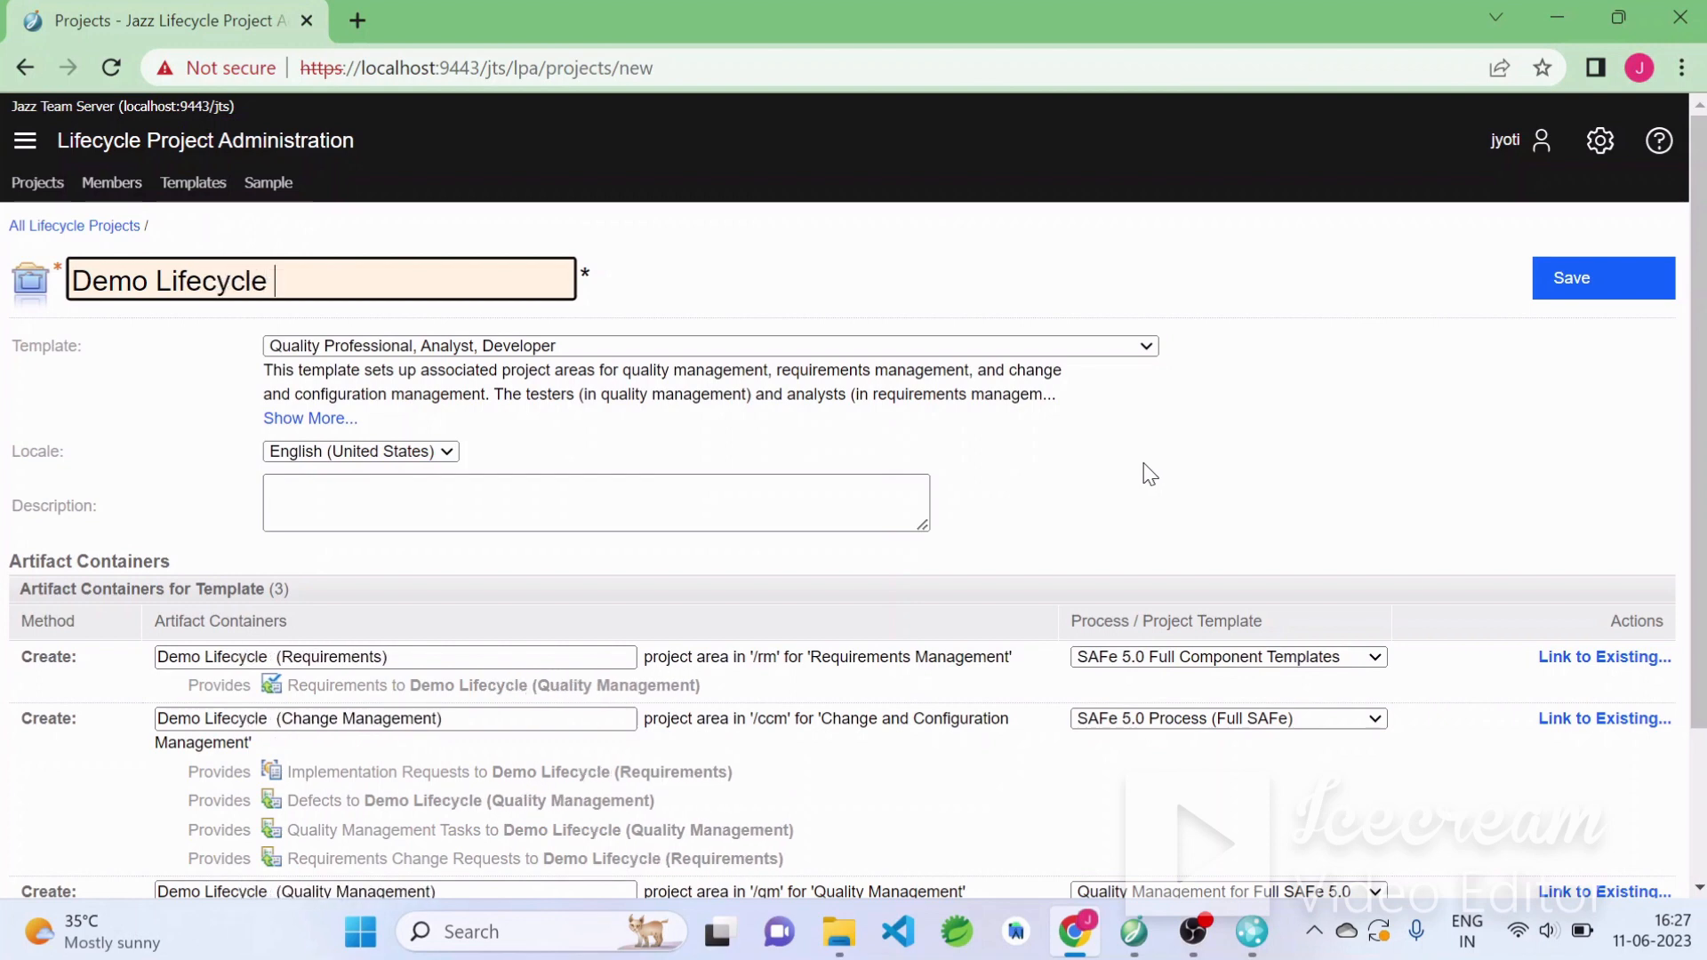
type("Project")
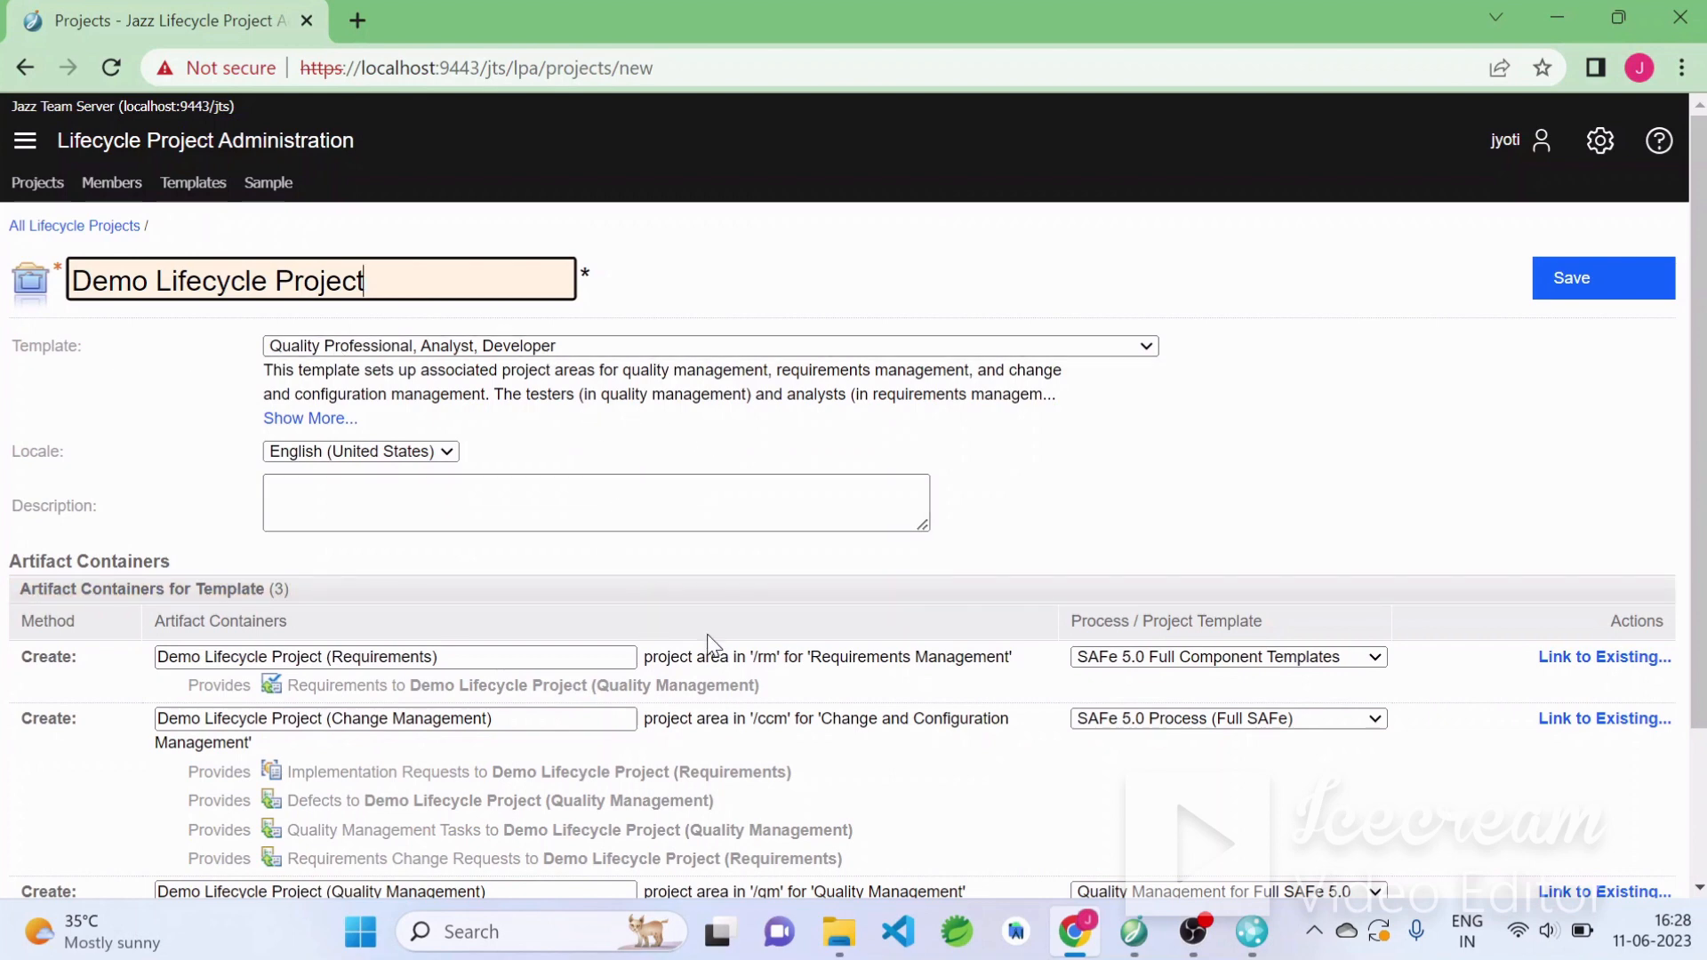
Review the artifact containers from the Quality Professional, Analyst, Developer template and save the new lifecycle project
scroll(707, 640, "down", 2)
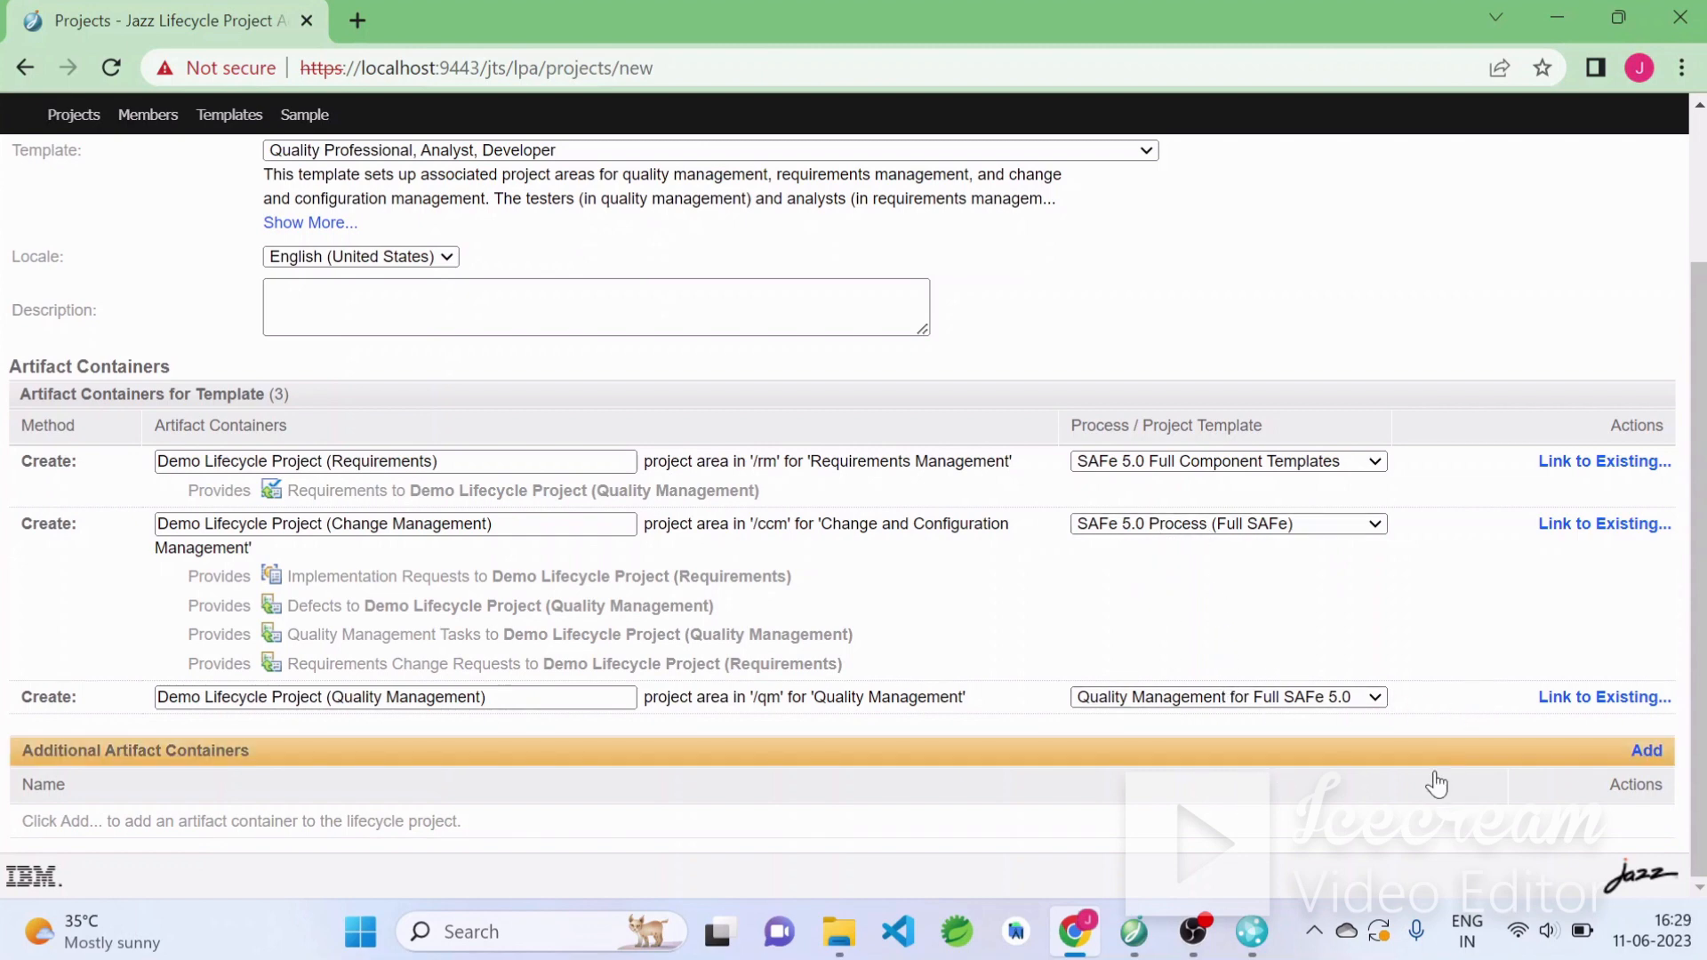
scroll(1437, 711, "up", 3)
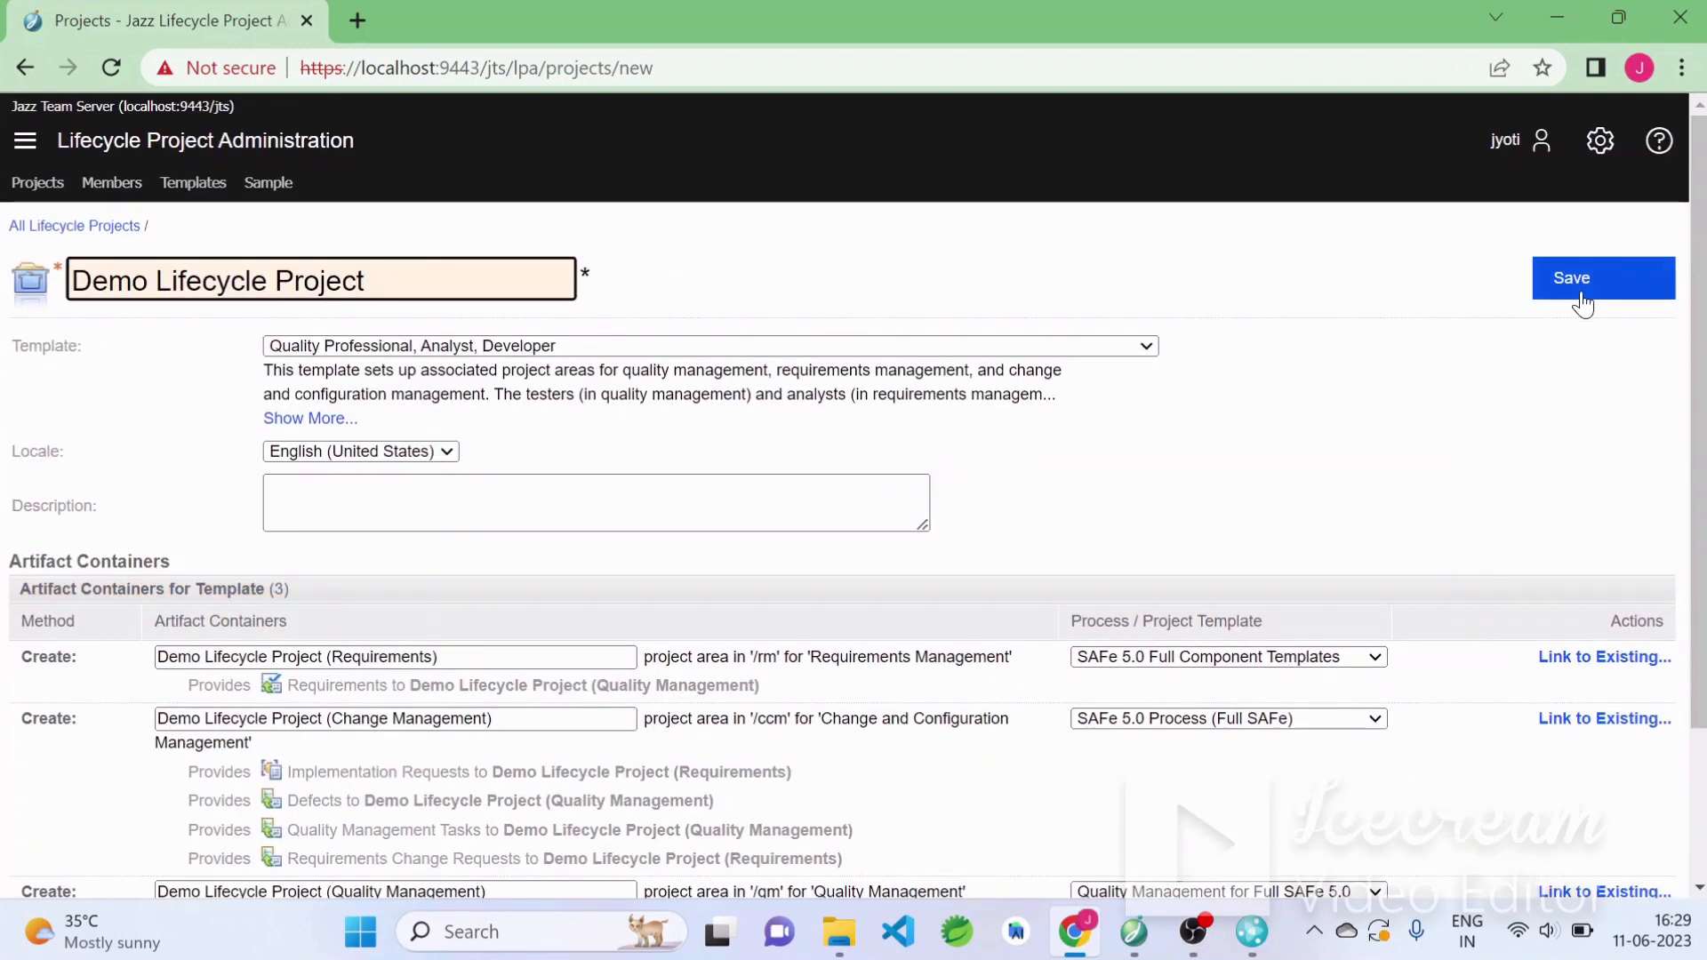
left_click(1583, 303)
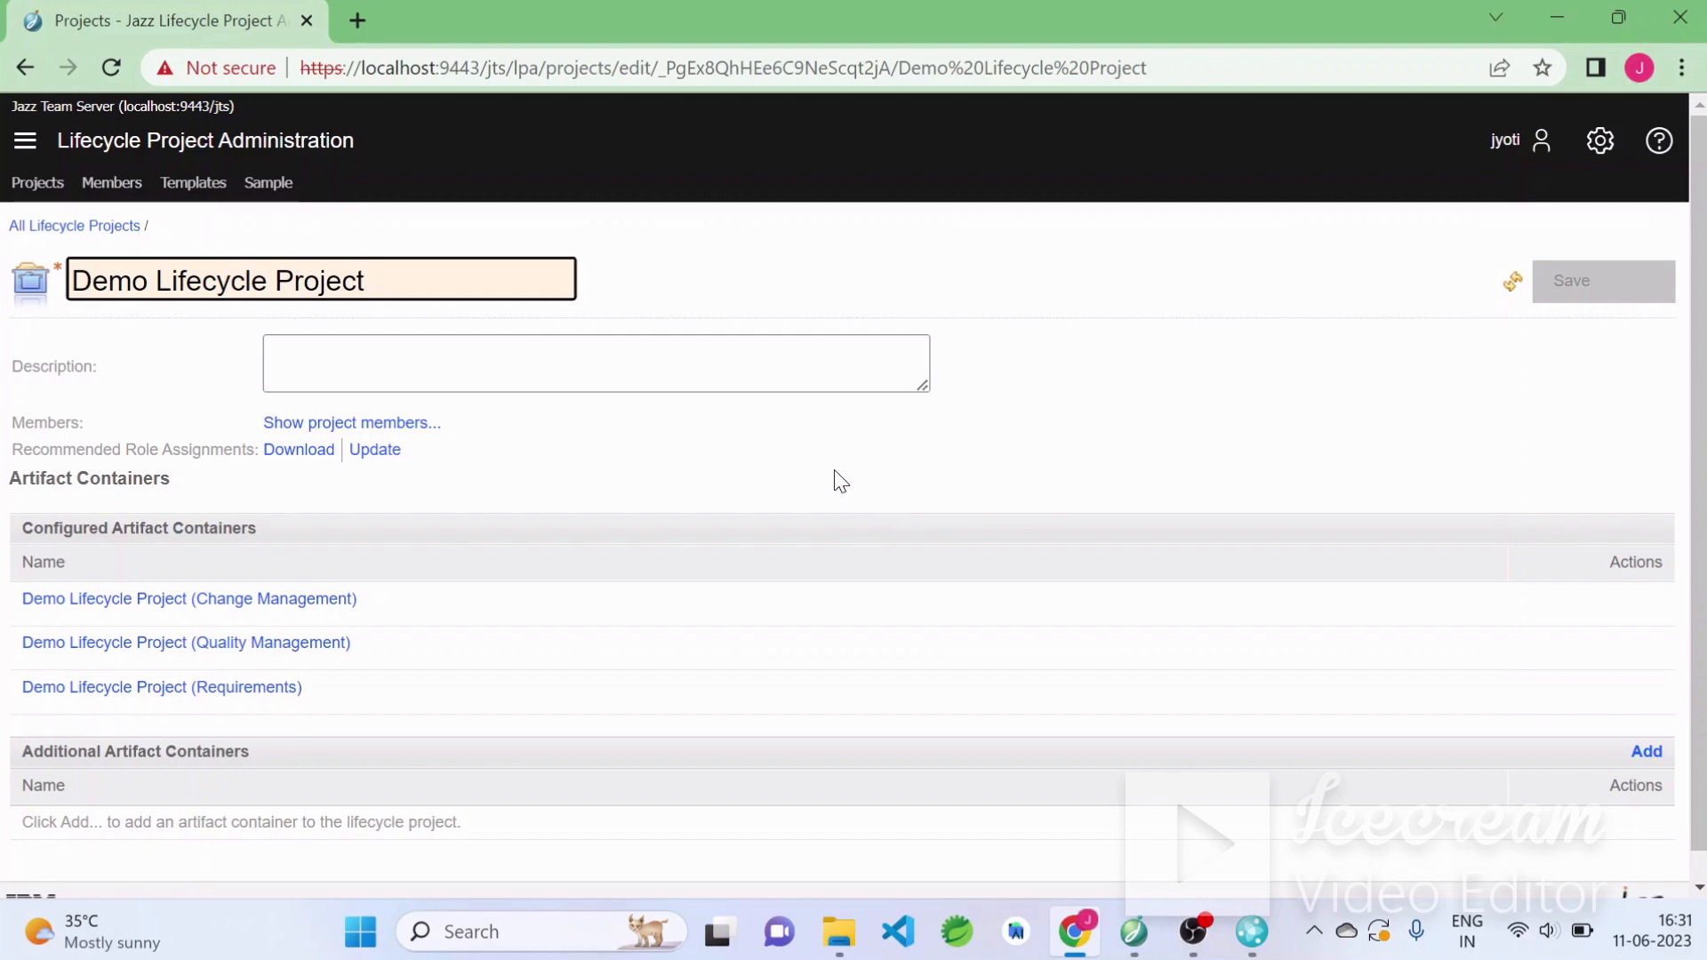
Open the Change Management, Quality Management and Requirements project areas of Demo Lifecycle Project in separate browser tabs
scroll(1102, 515, "down", 1)
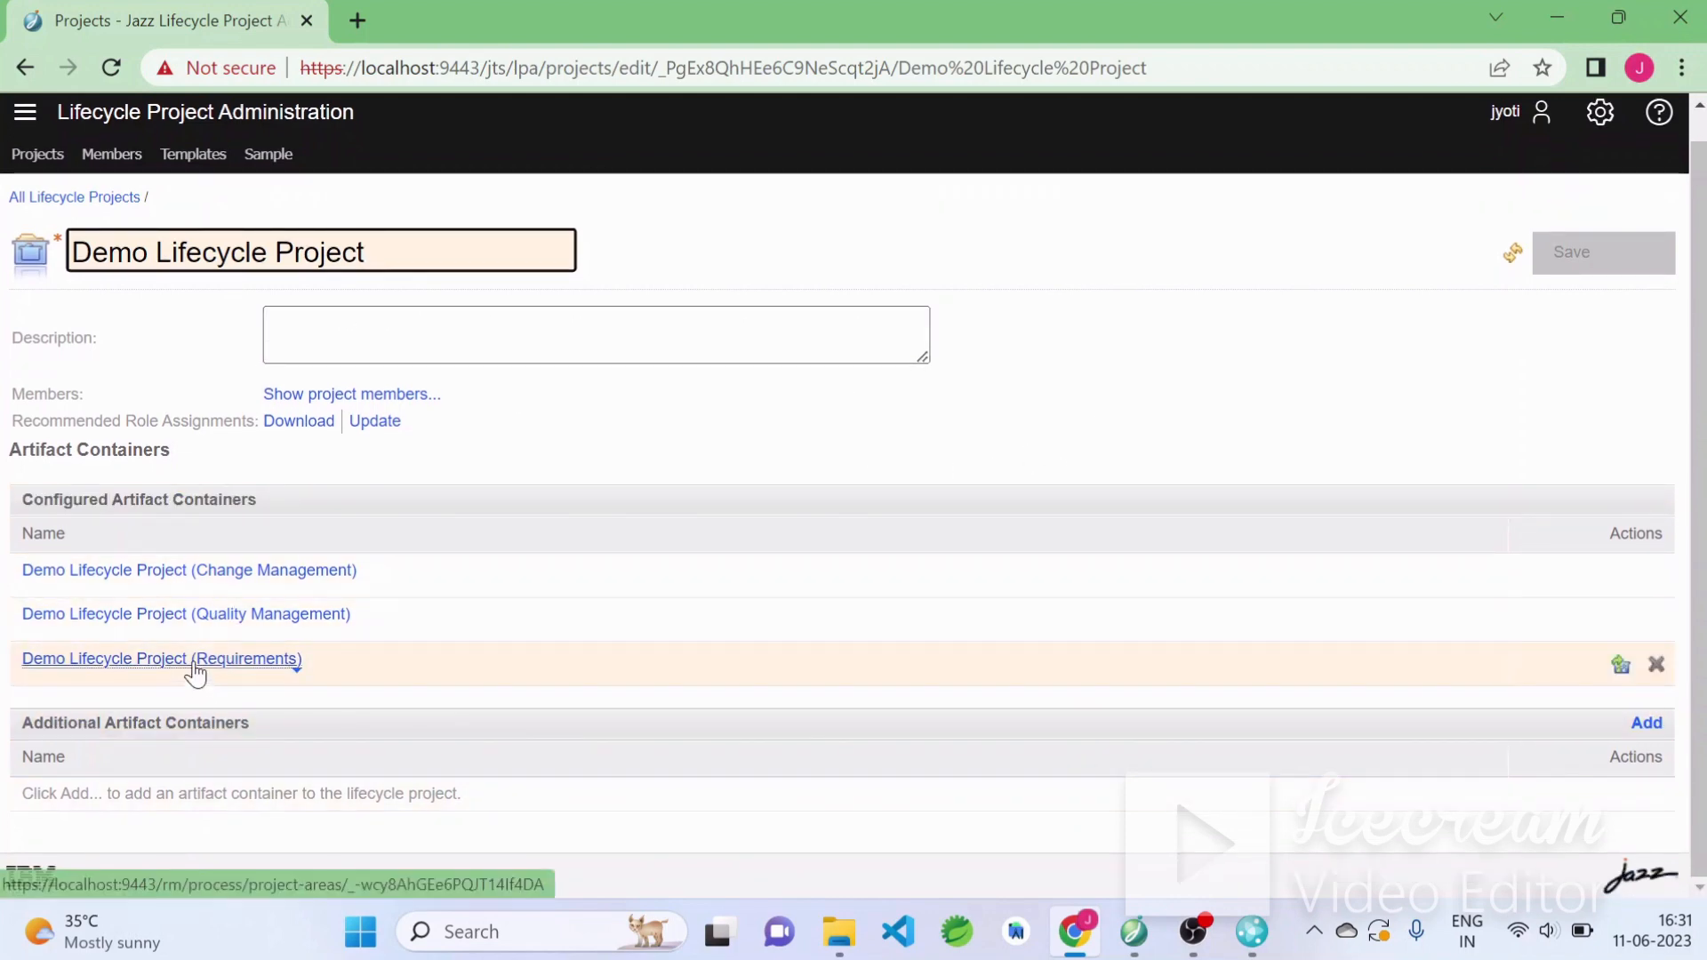
right_click(227, 577)
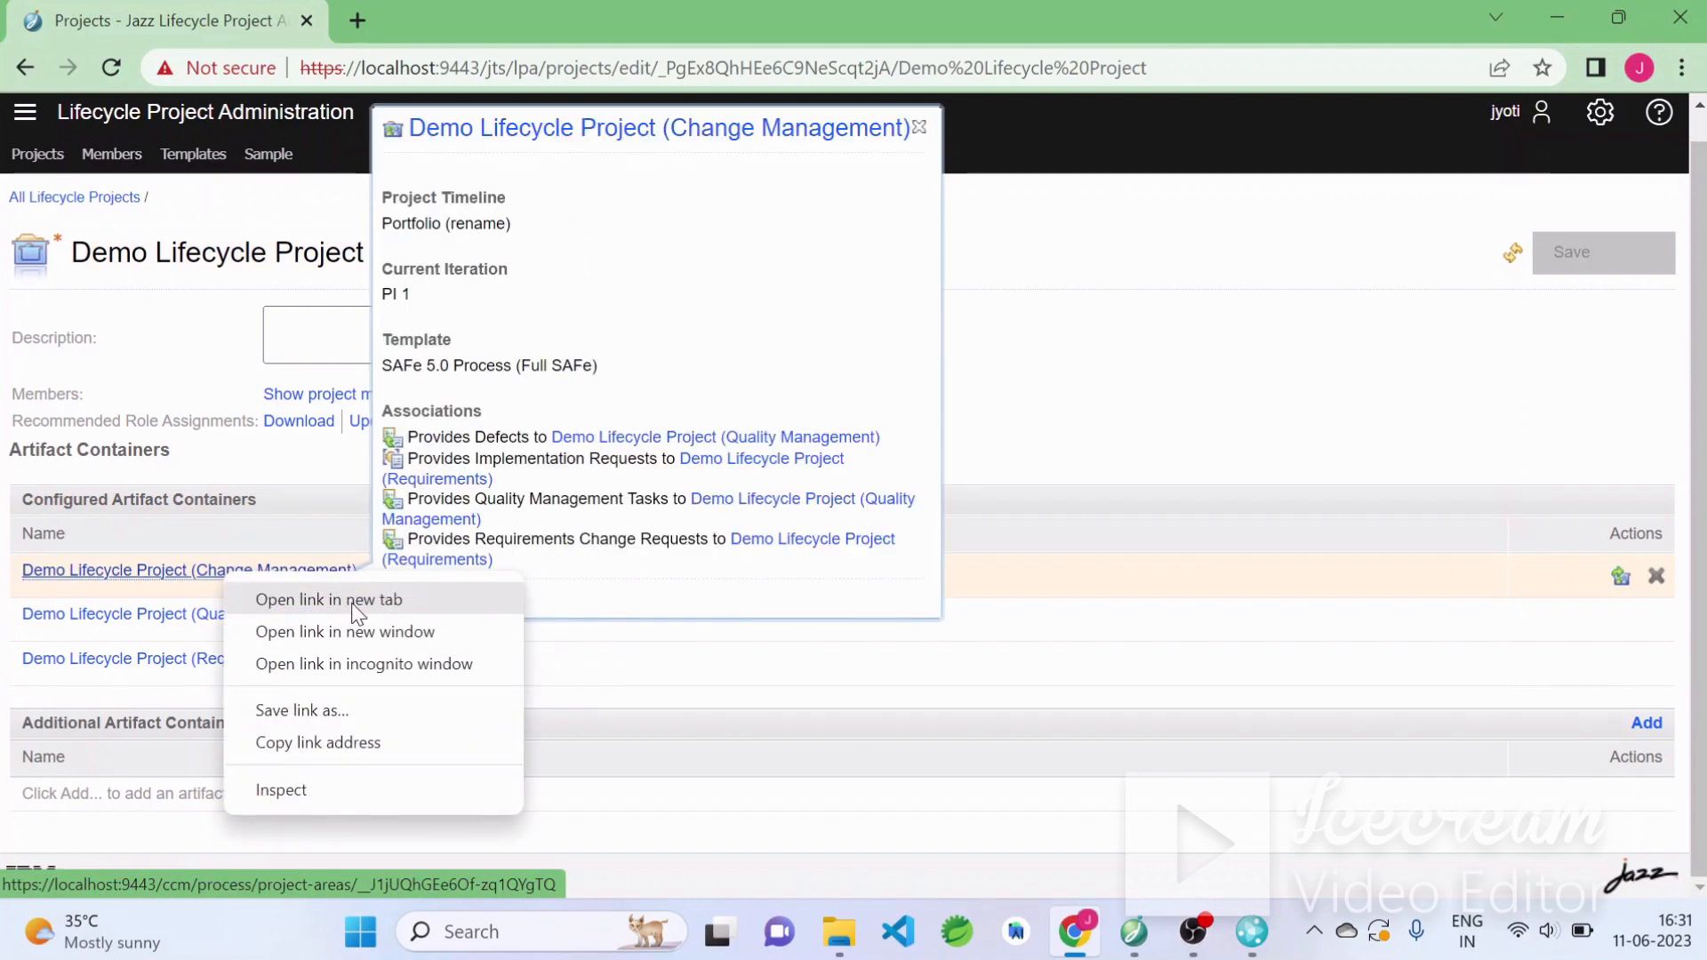
left_click(356, 603)
right_click(257, 615)
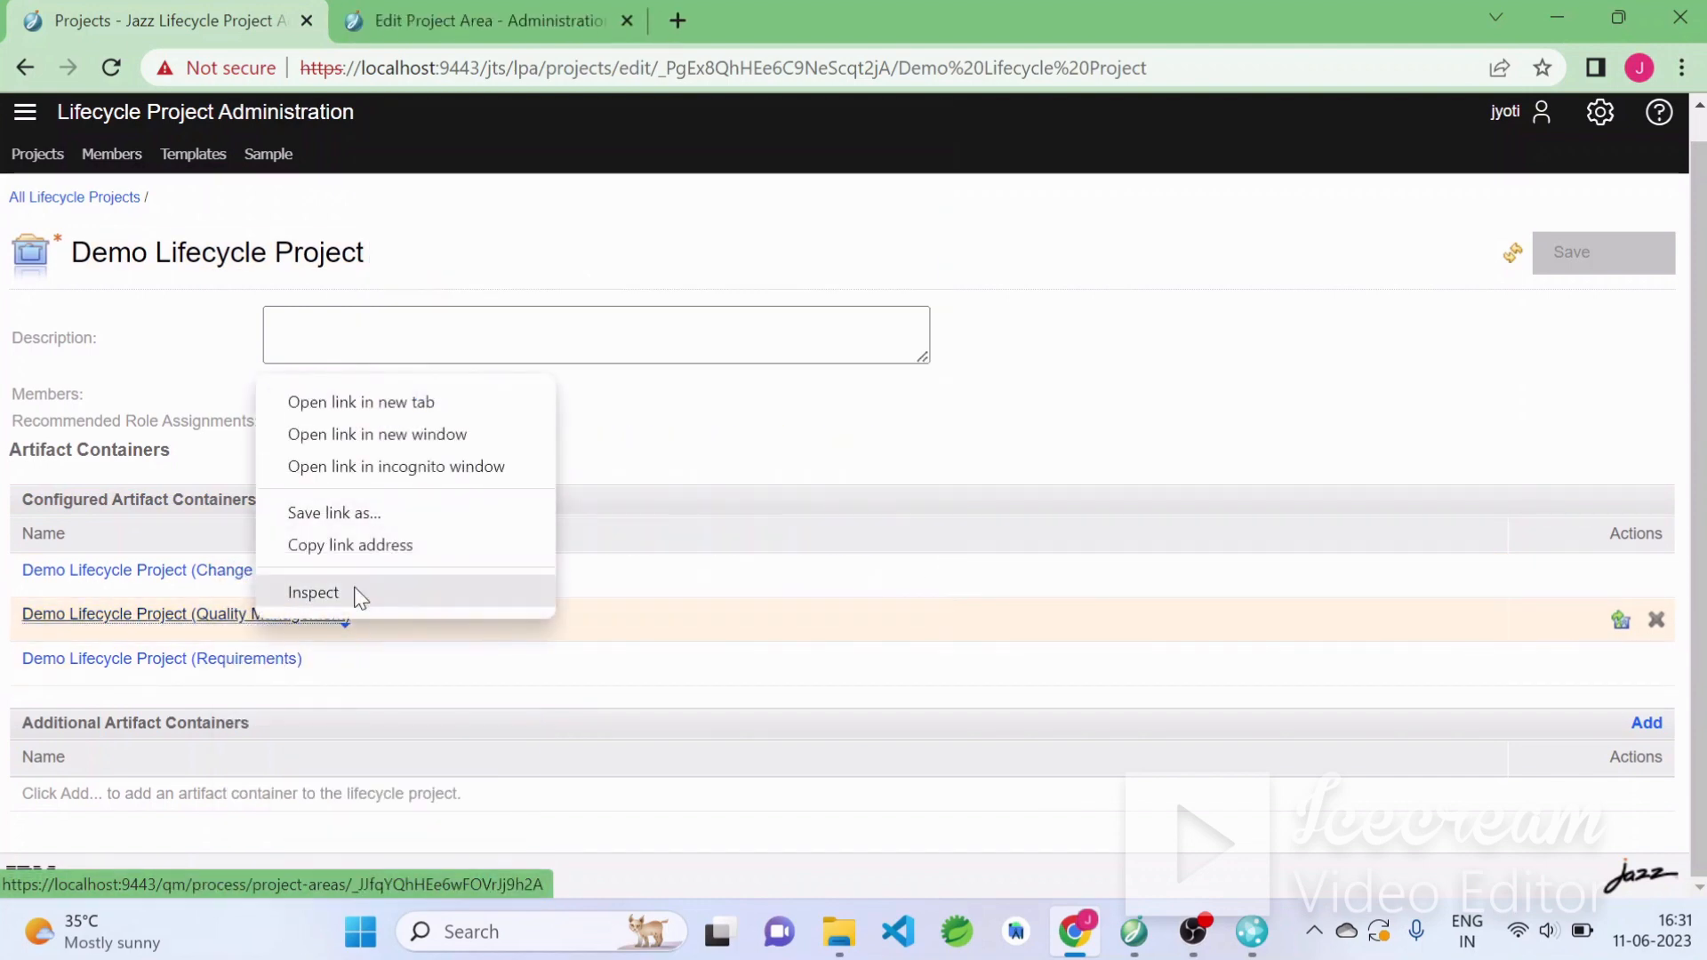
left_click(385, 412)
right_click(245, 659)
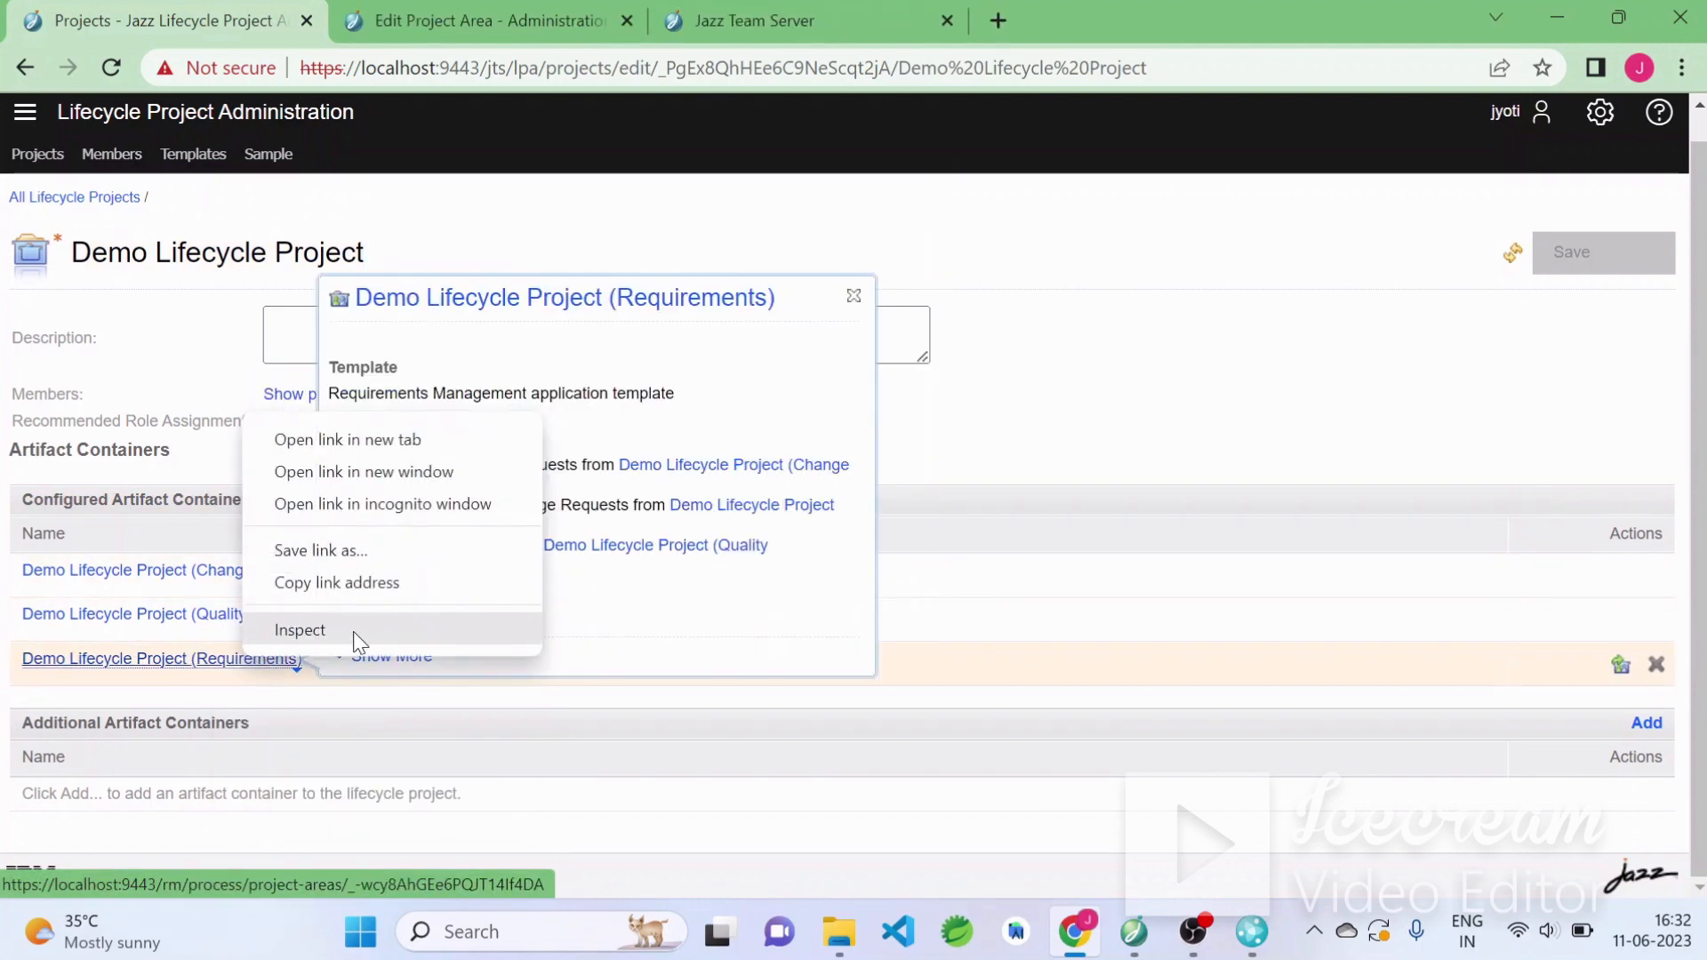
left_click(384, 436)
Examine the overview and association settings of the Change Management, Quality Management and Requirements project areas
left_click(493, 25)
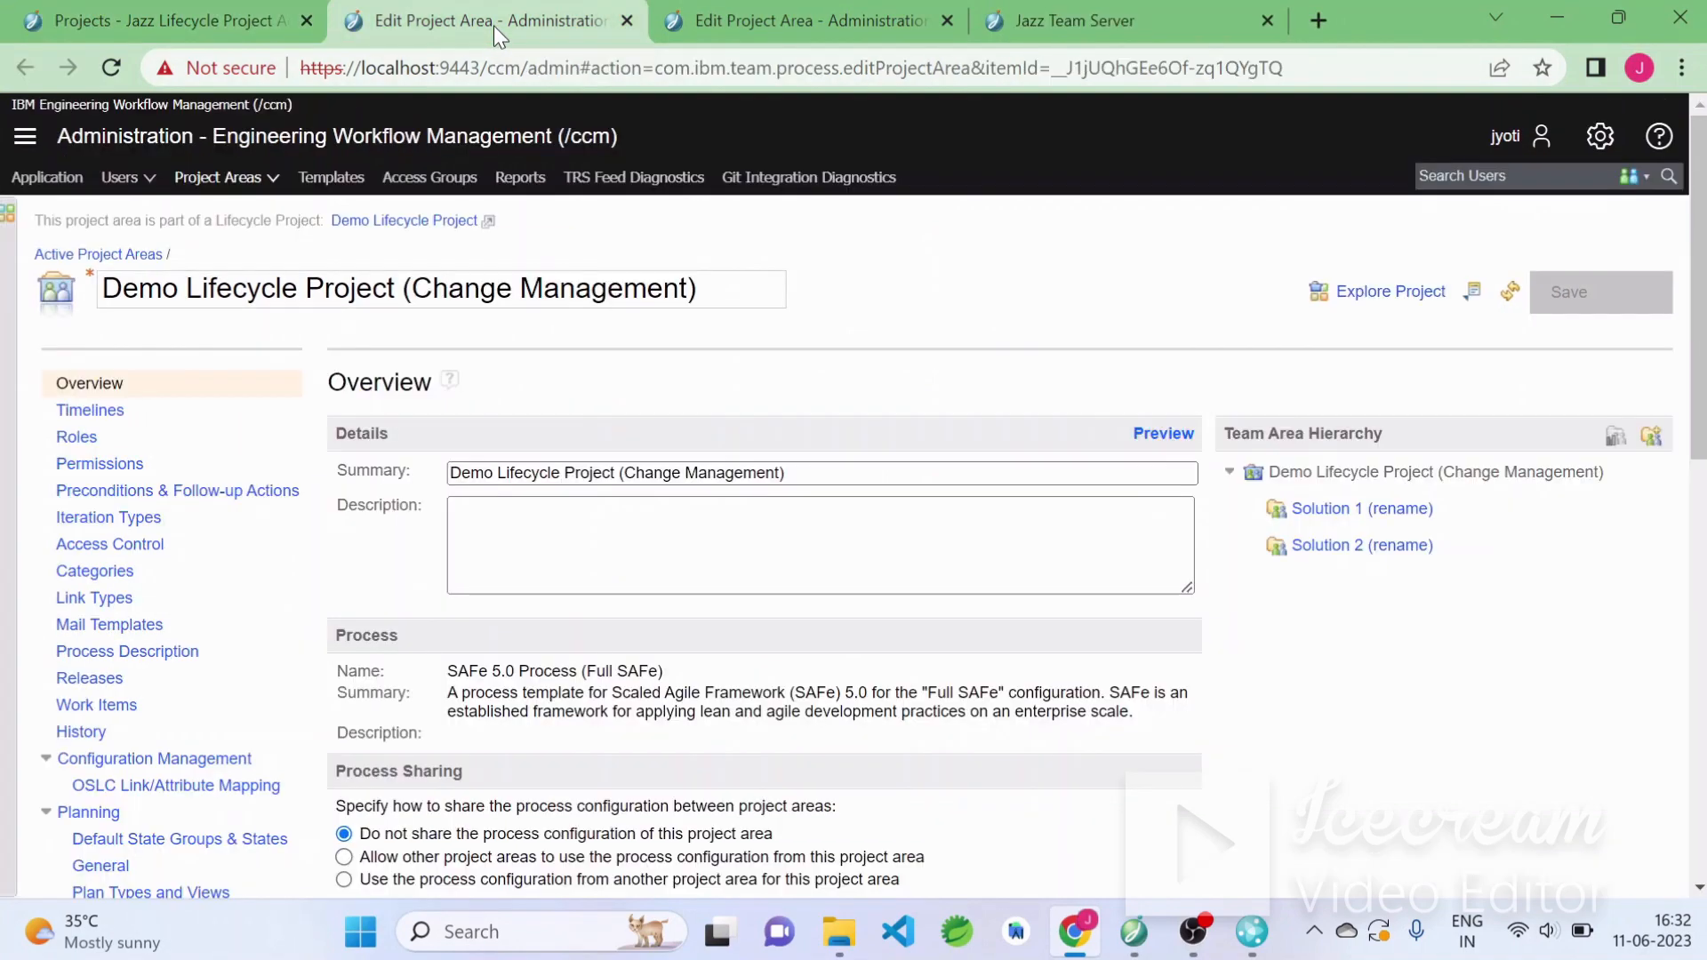
scroll(944, 745, "down", 5)
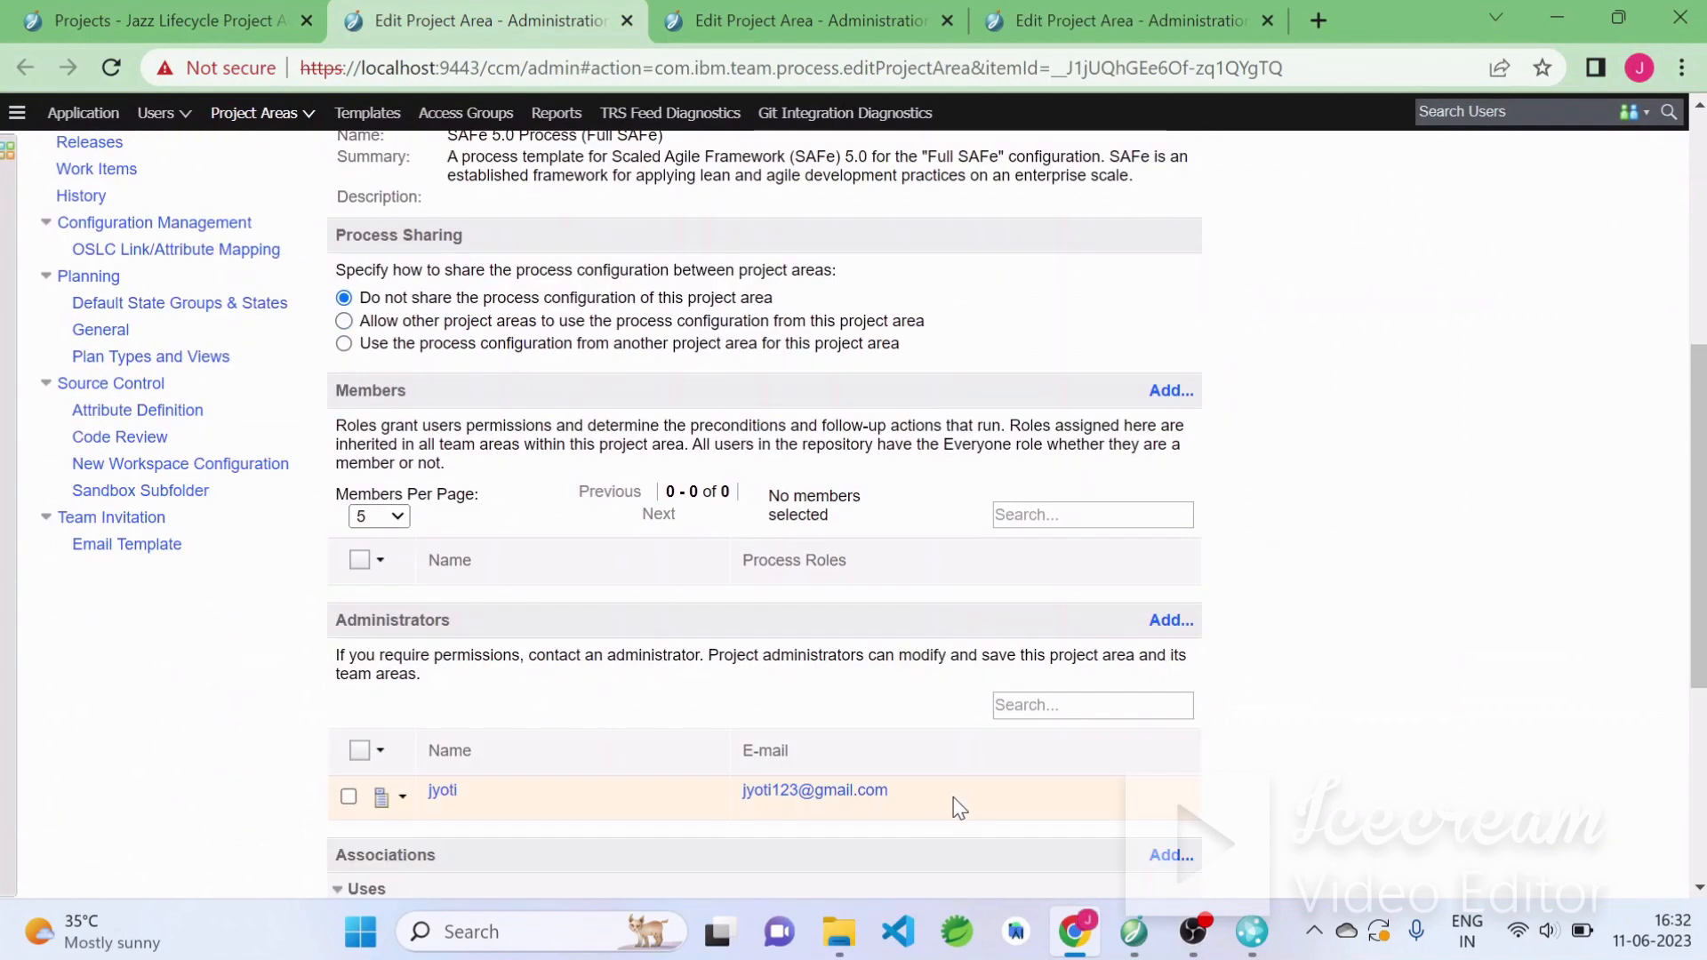
scroll(959, 807, "down", 5)
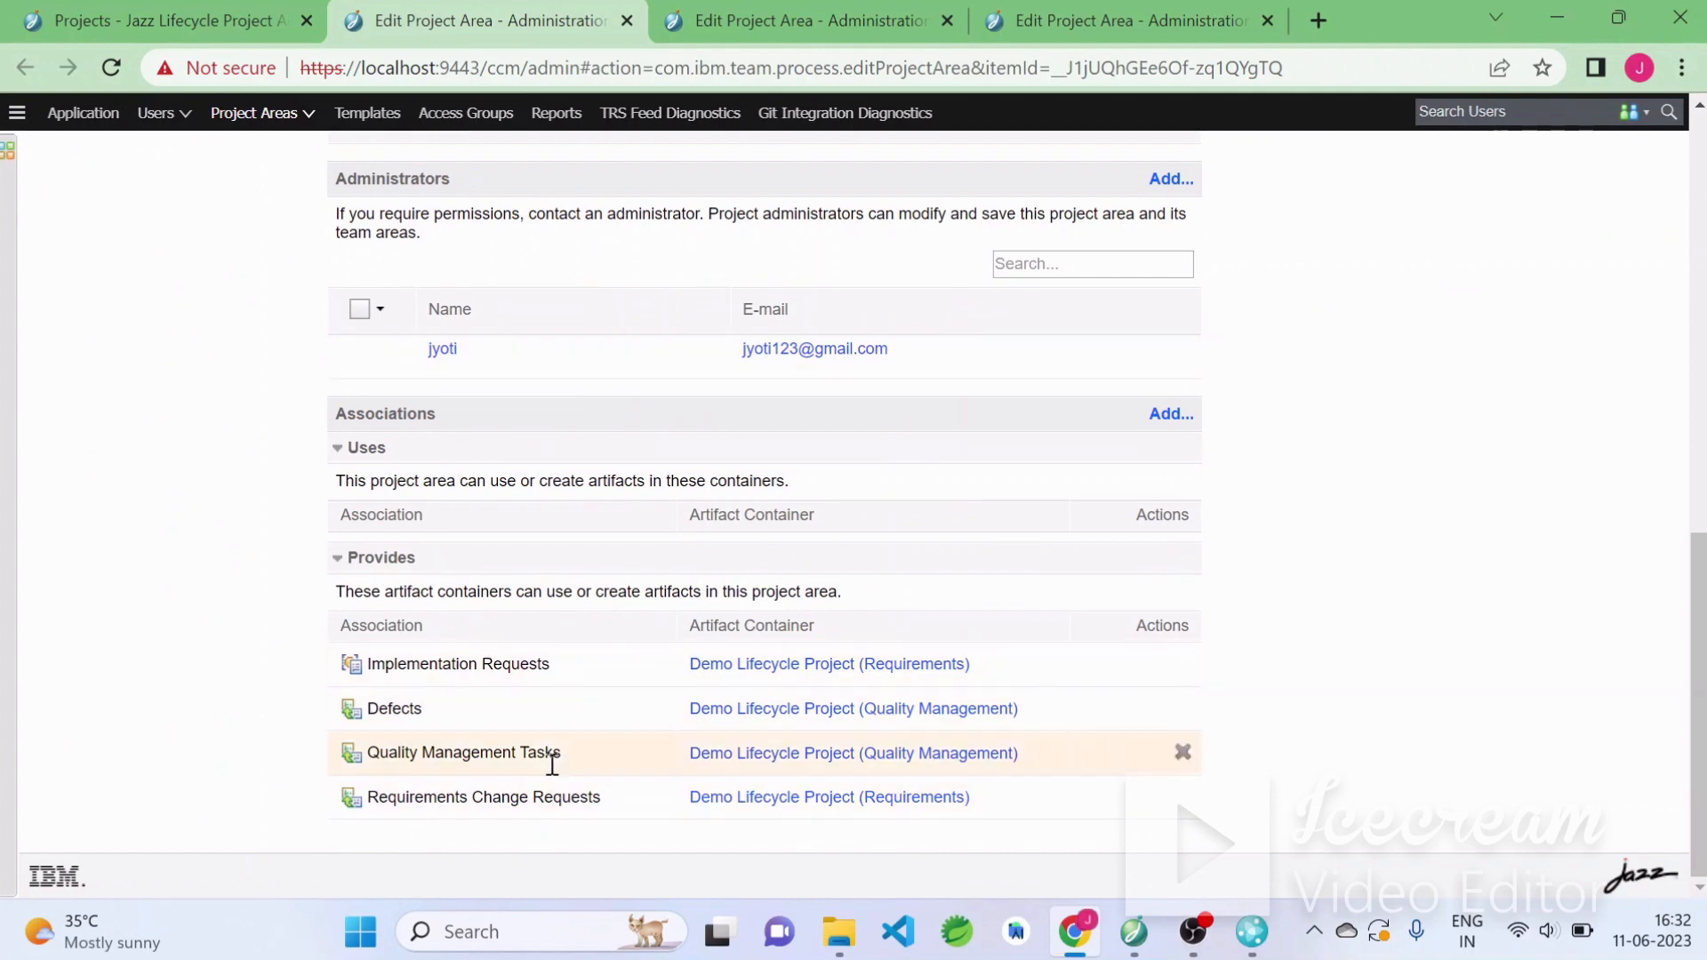
left_click(760, 25)
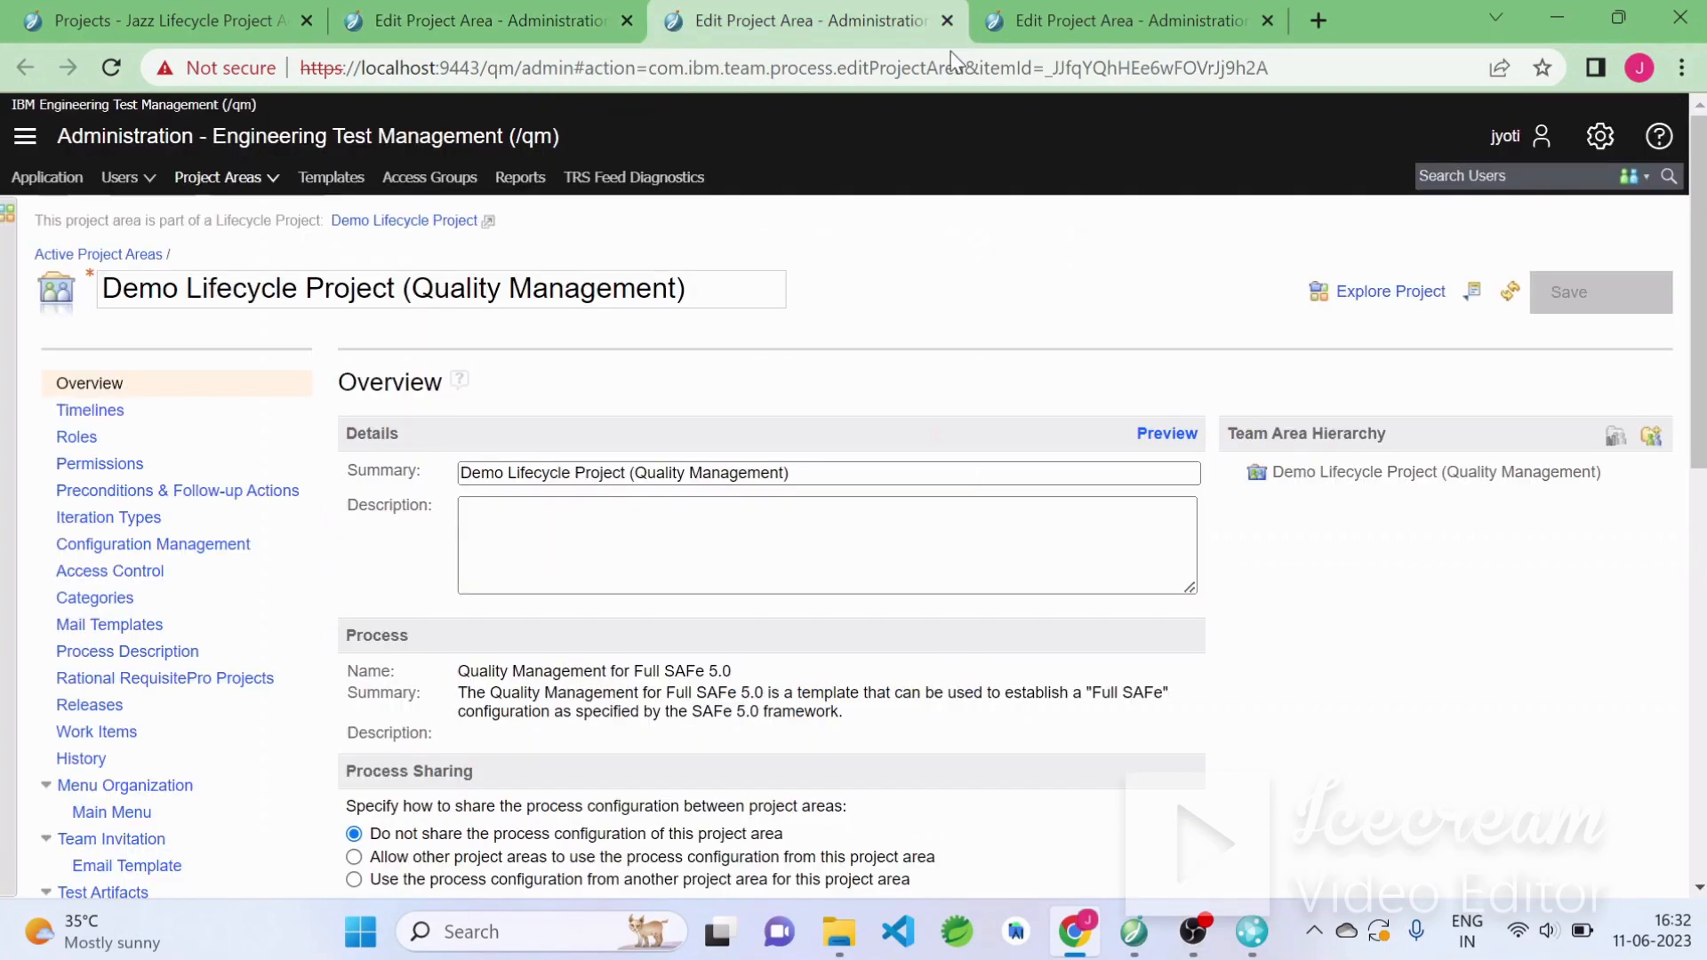
scroll(1278, 685, "down", 10)
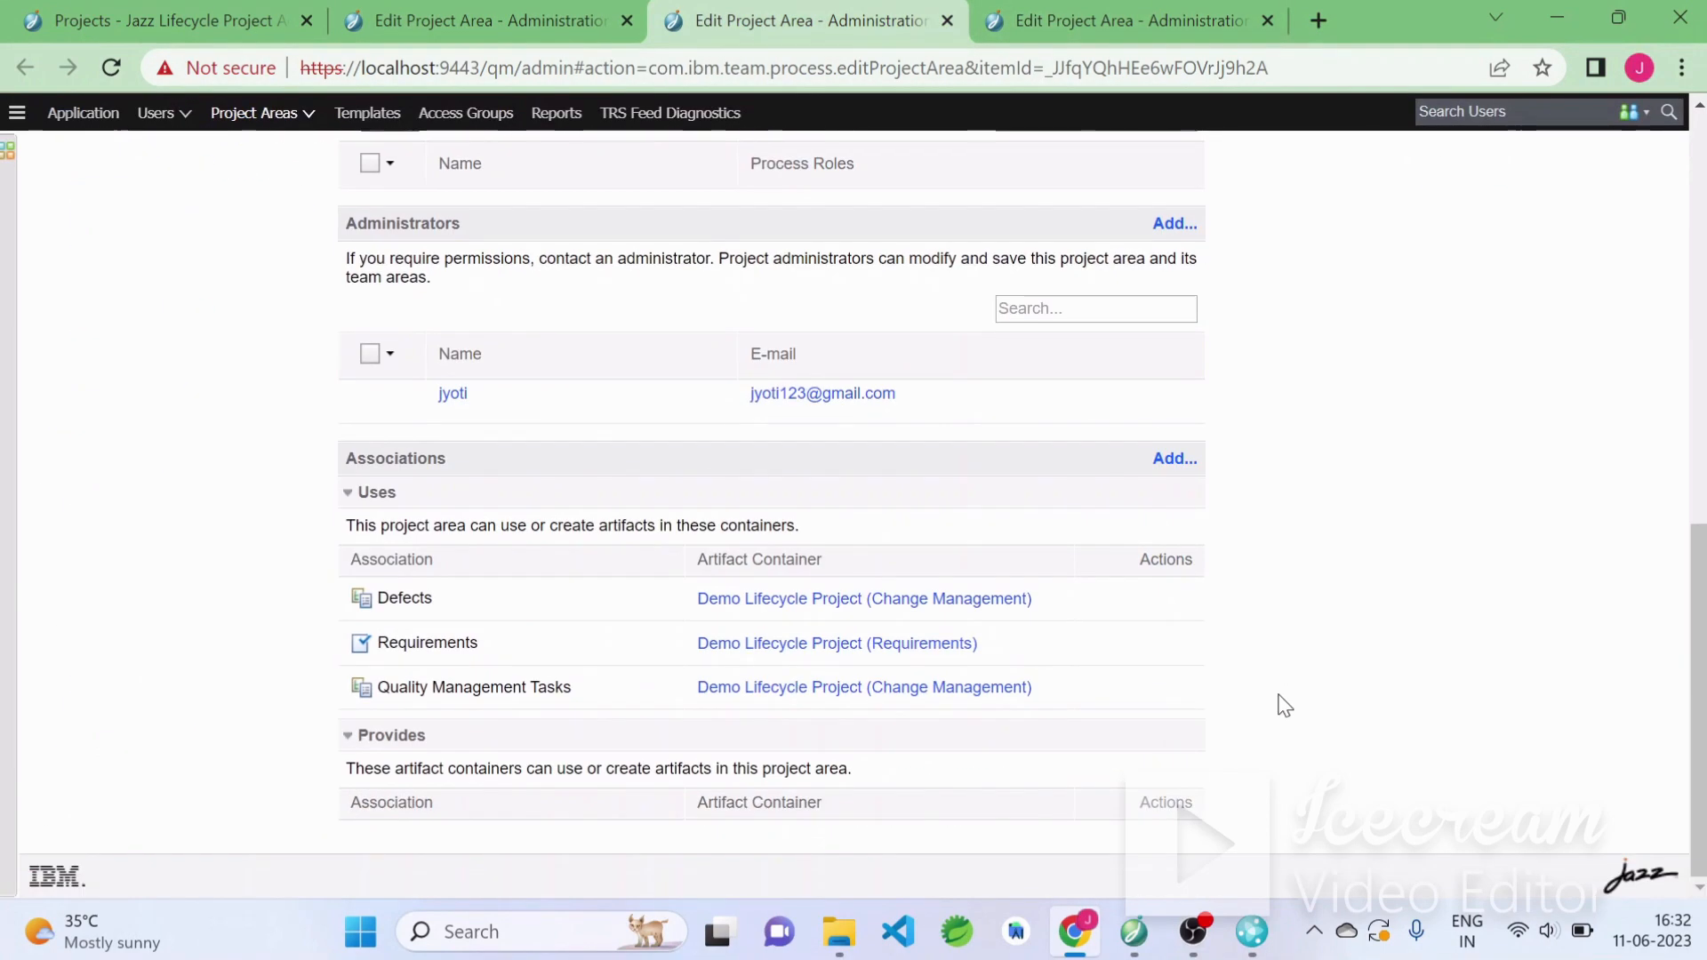
left_click(1152, 36)
scroll(1191, 725, "down", 10)
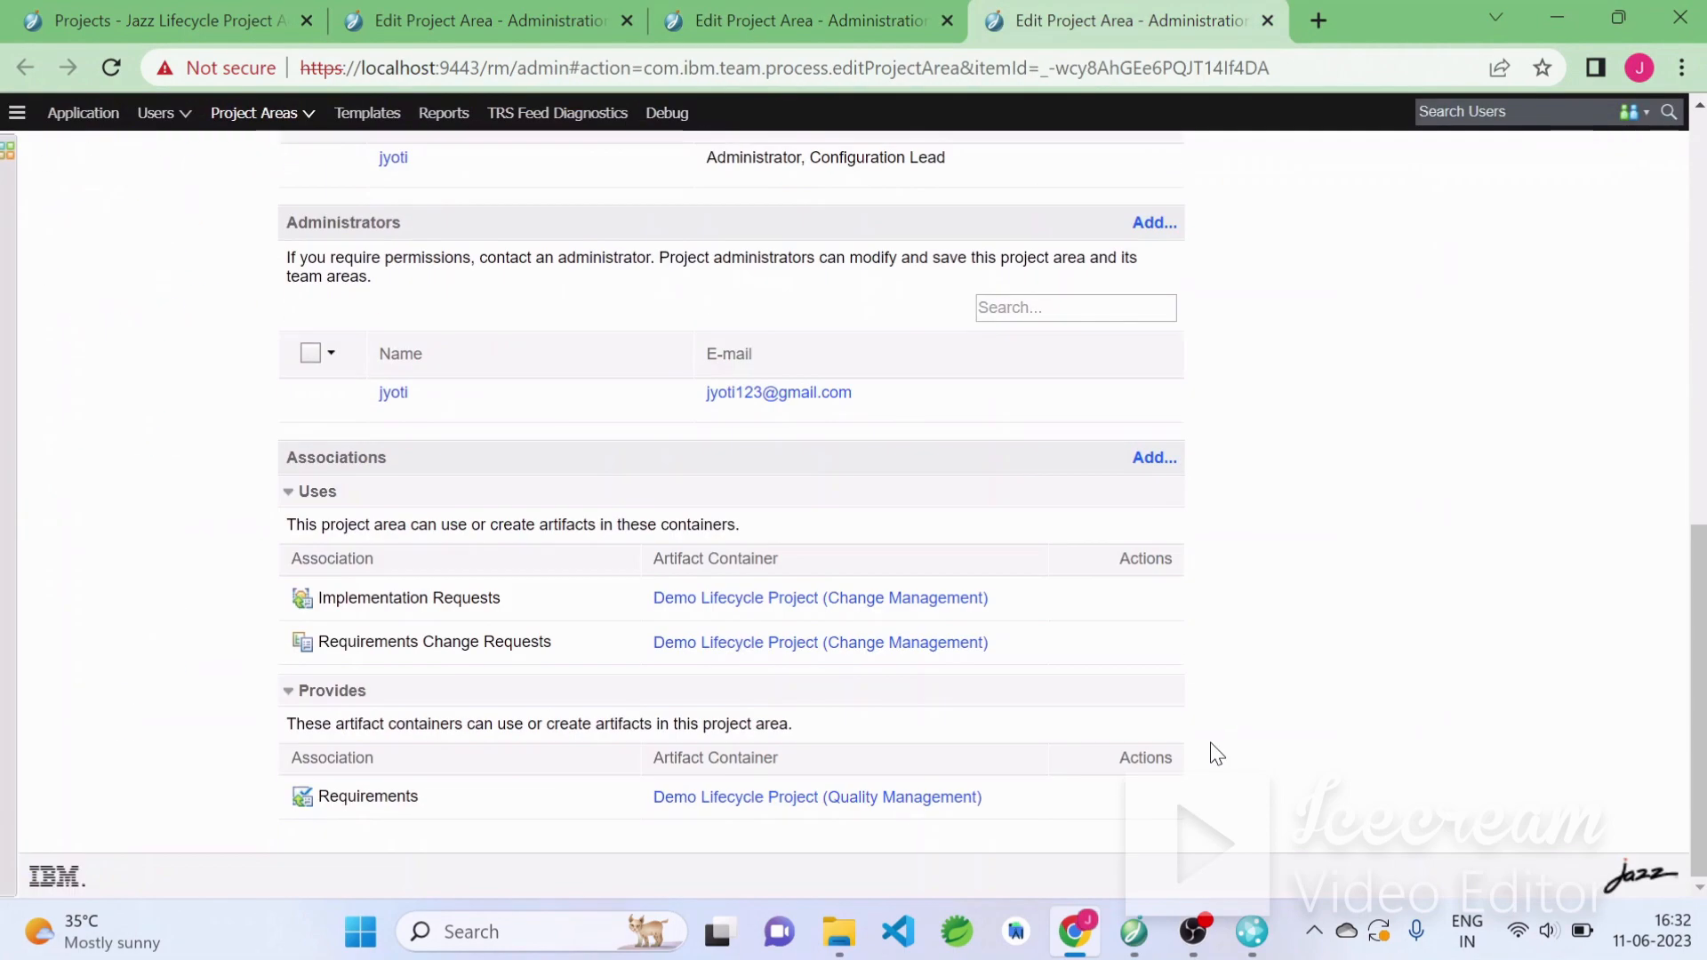
scroll(1211, 751, "up", 10)
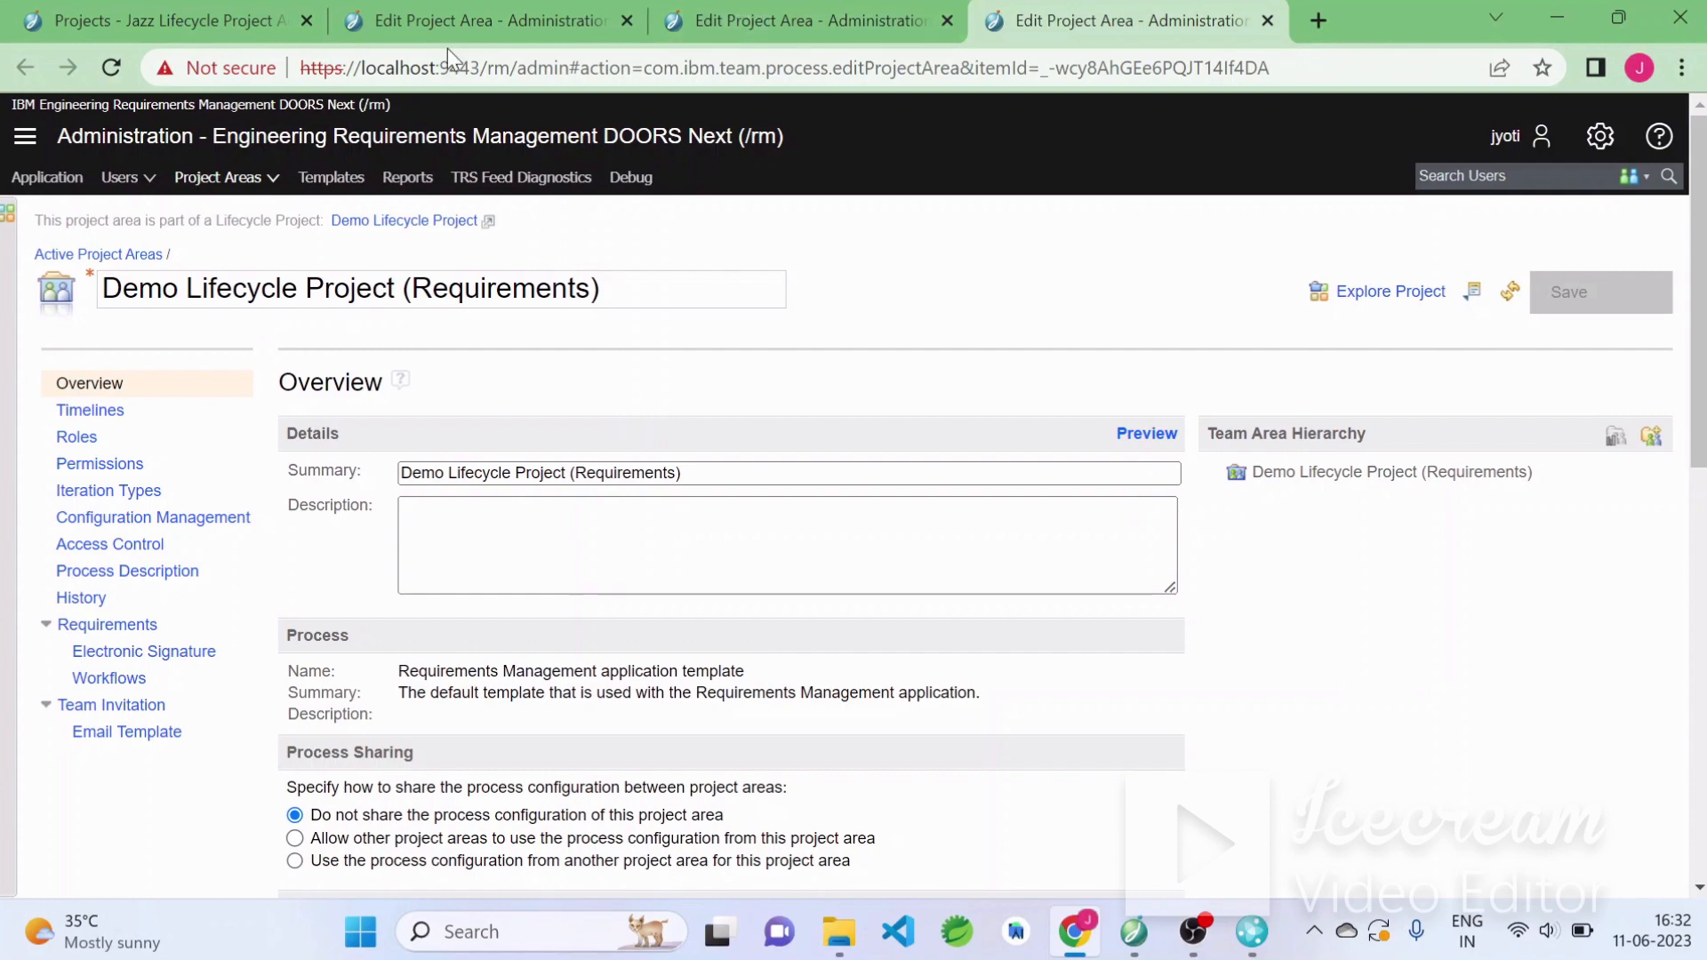
Compare the three project areas once more and explore the Demo Lifecycle Project (Requirements) project dashboard
left_click(480, 24)
scroll(1404, 371, "up", 10)
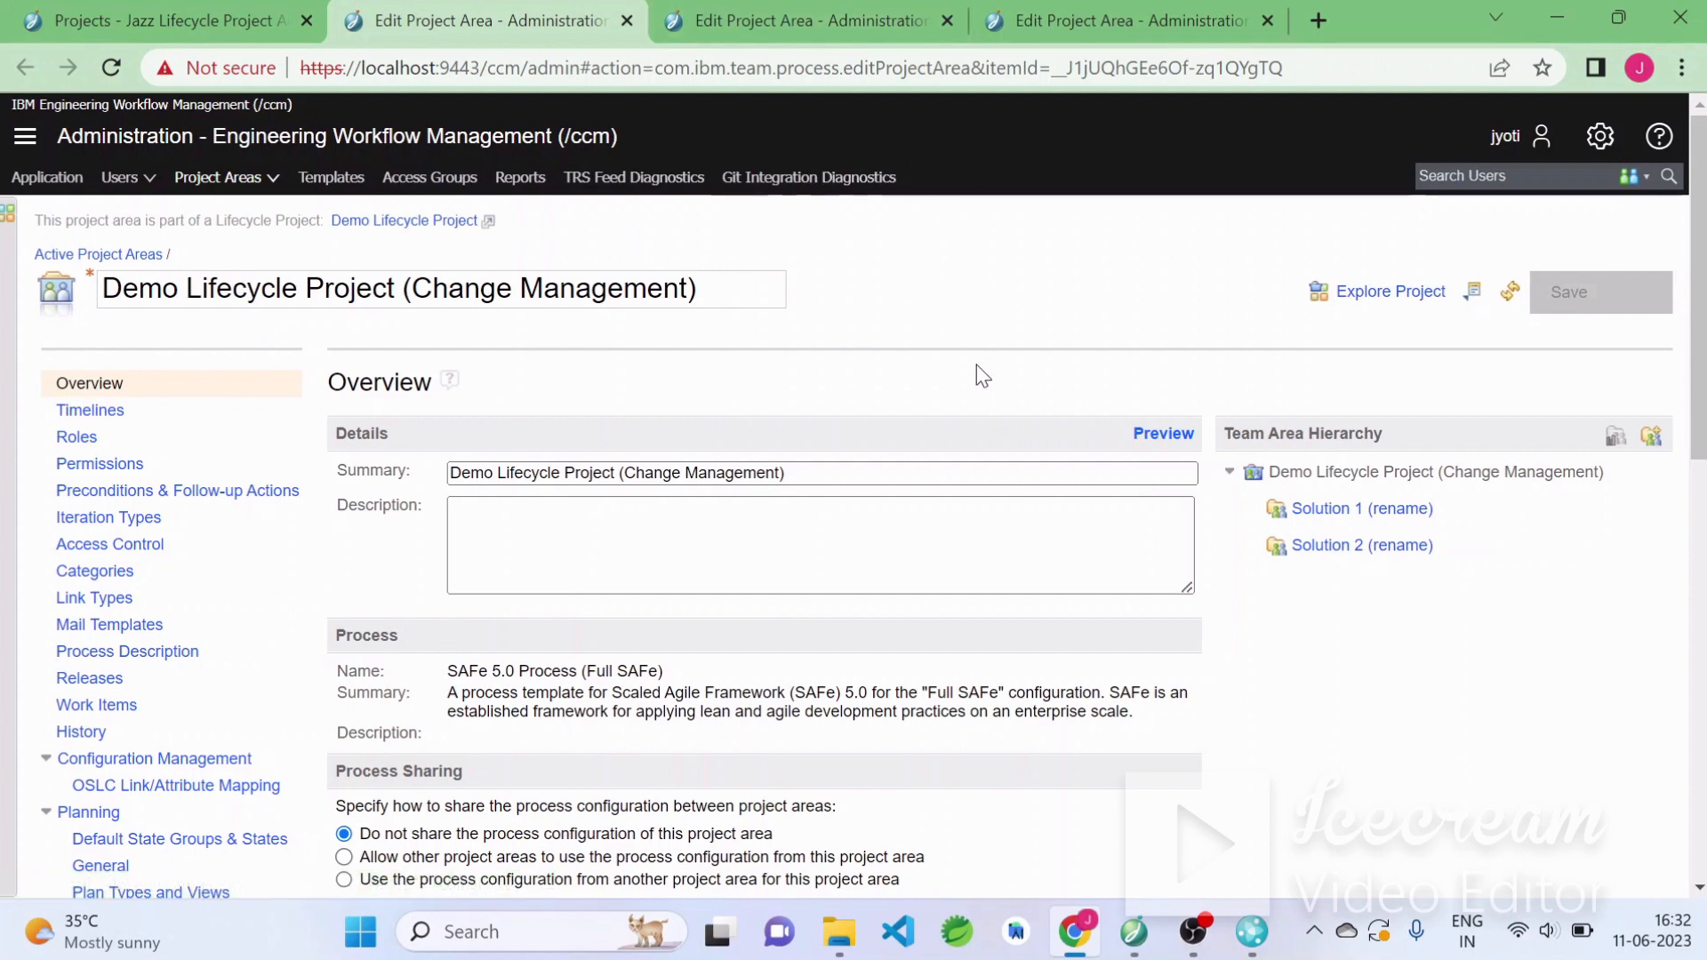
left_click(1102, 25)
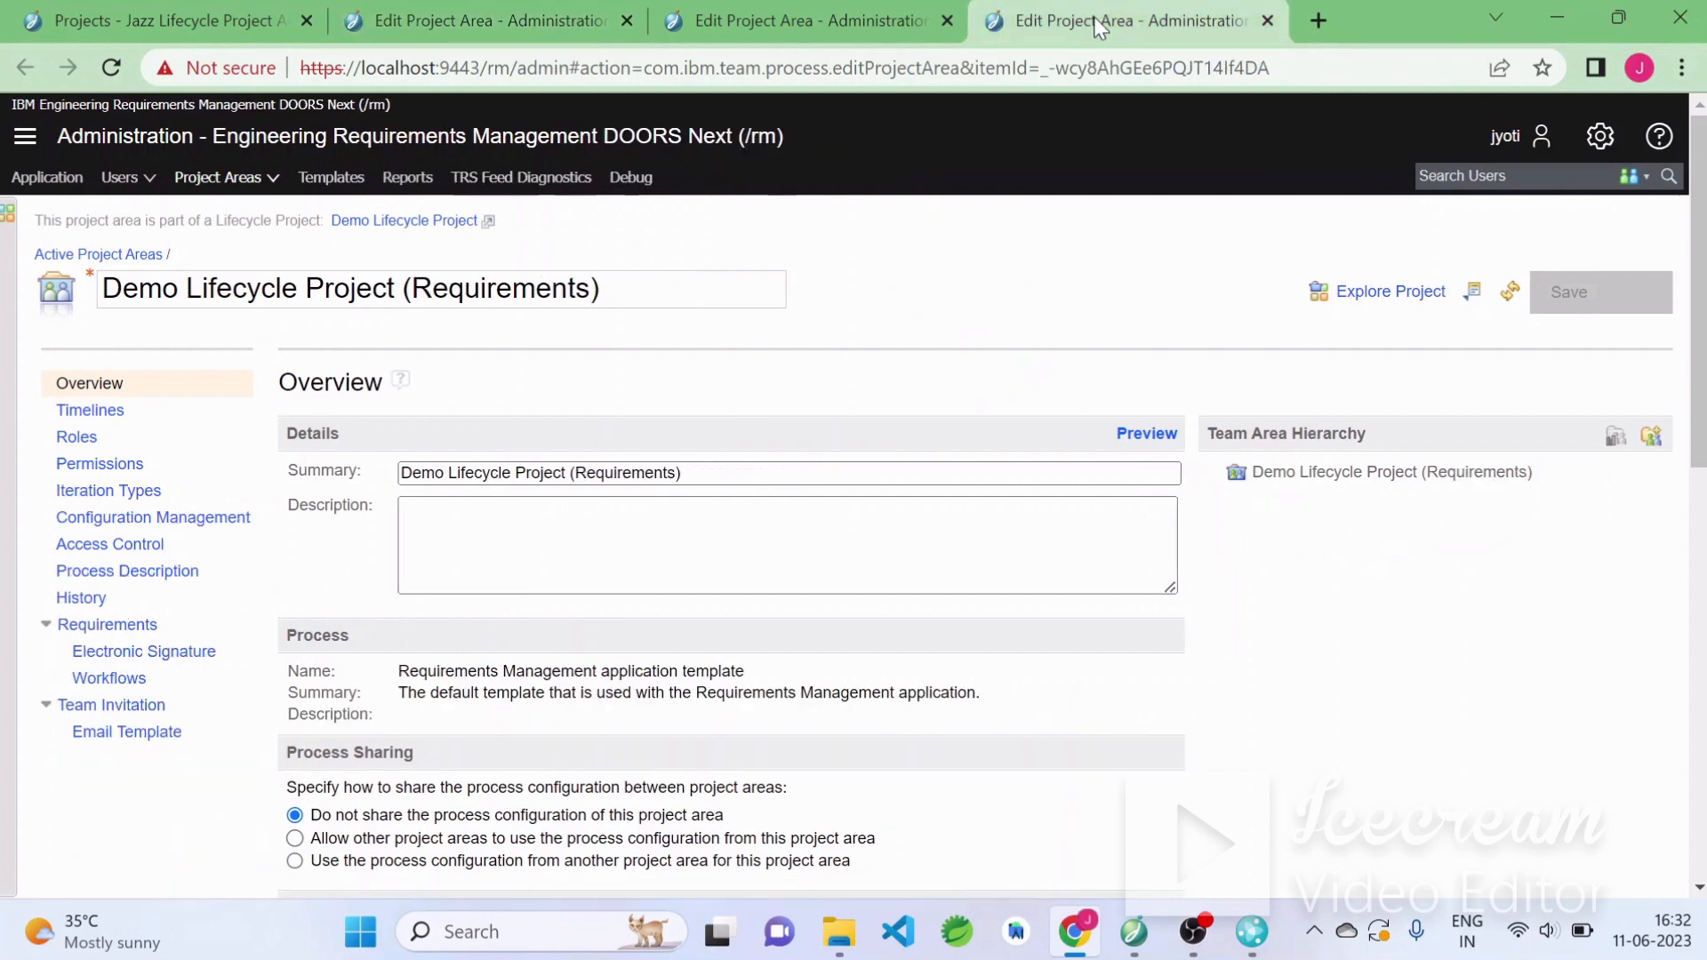
left_click(811, 16)
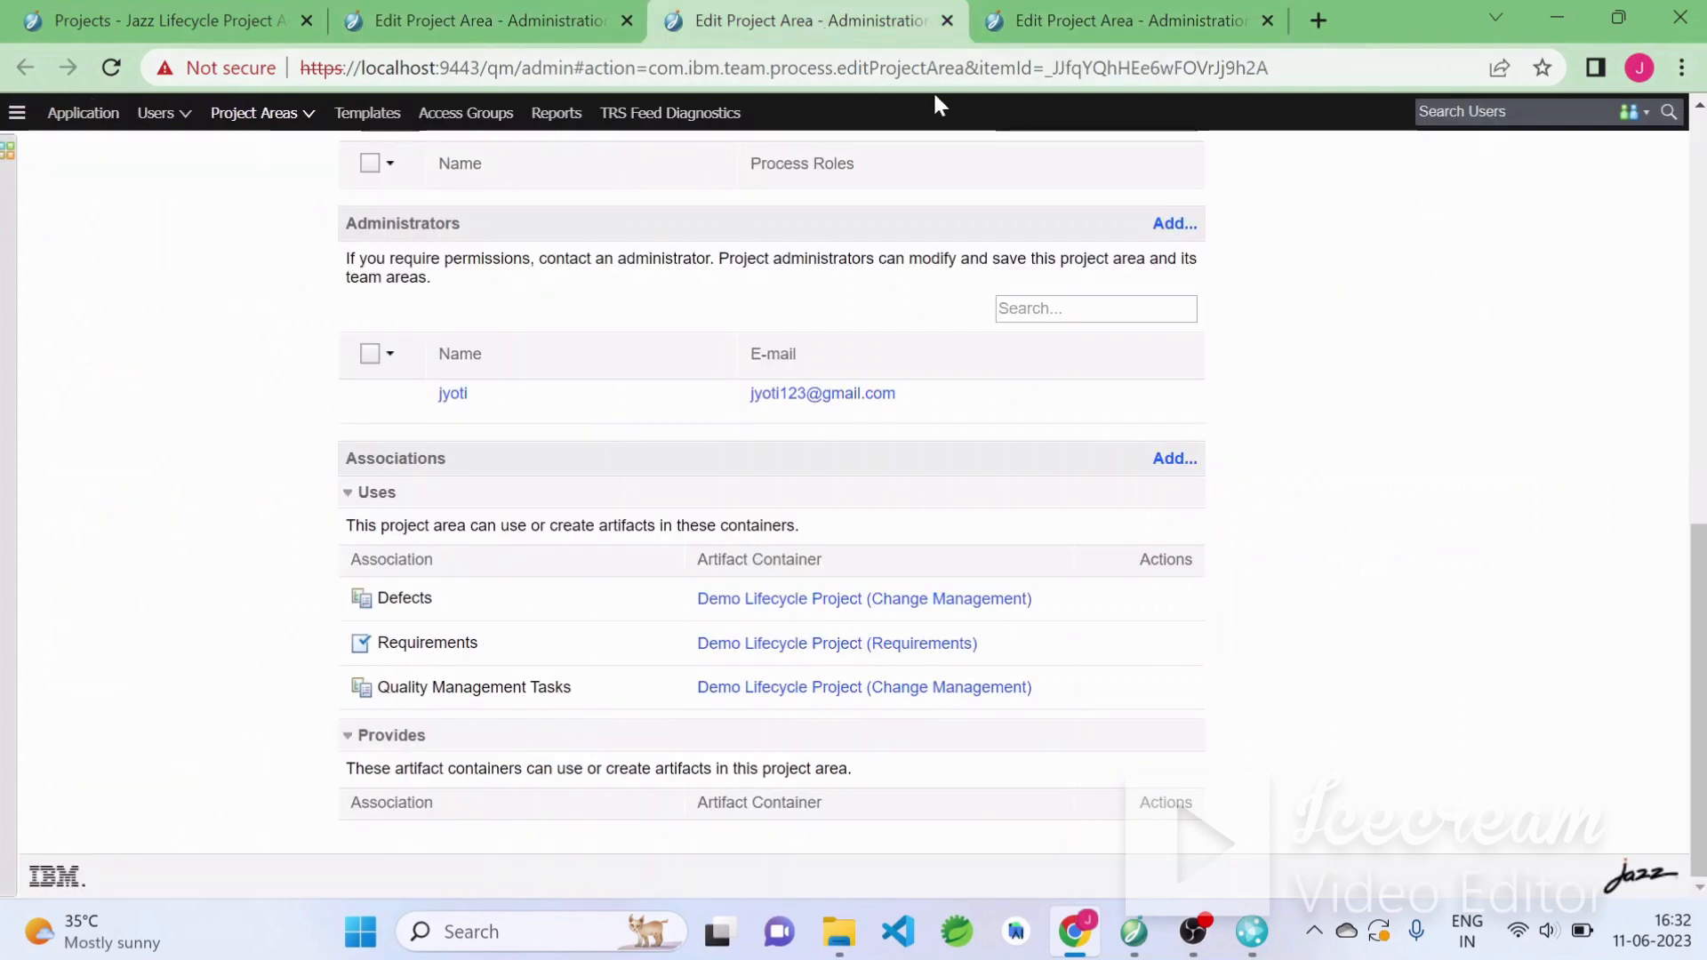
left_click(1112, 16)
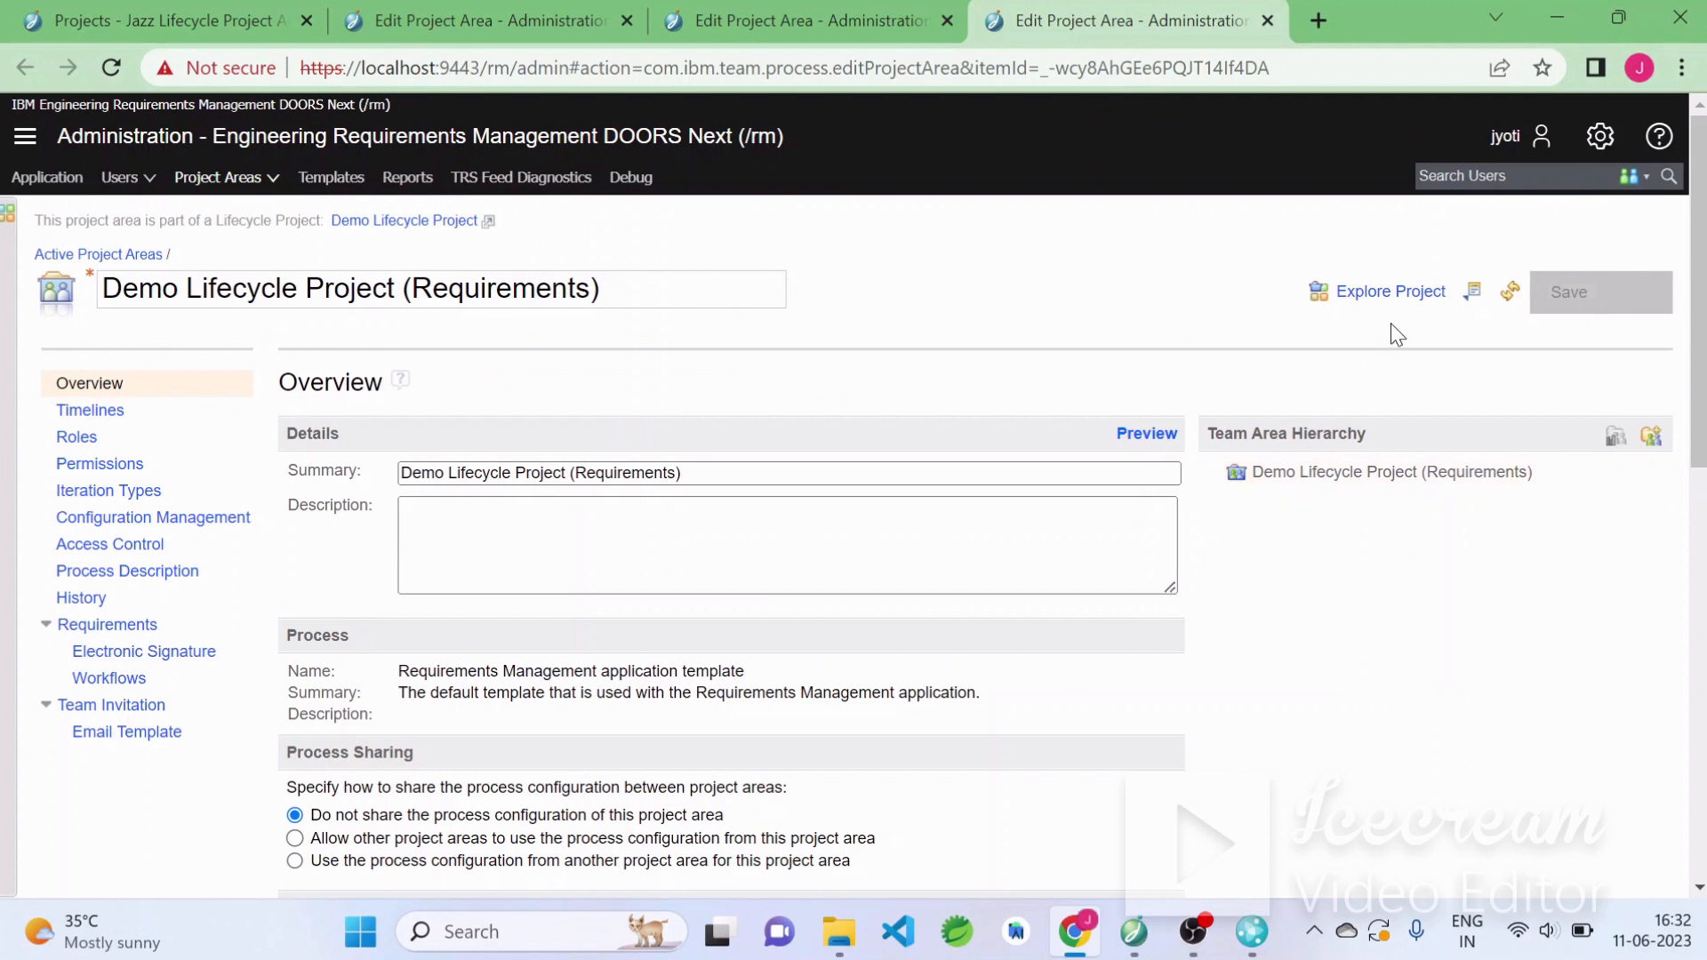
left_click(1381, 293)
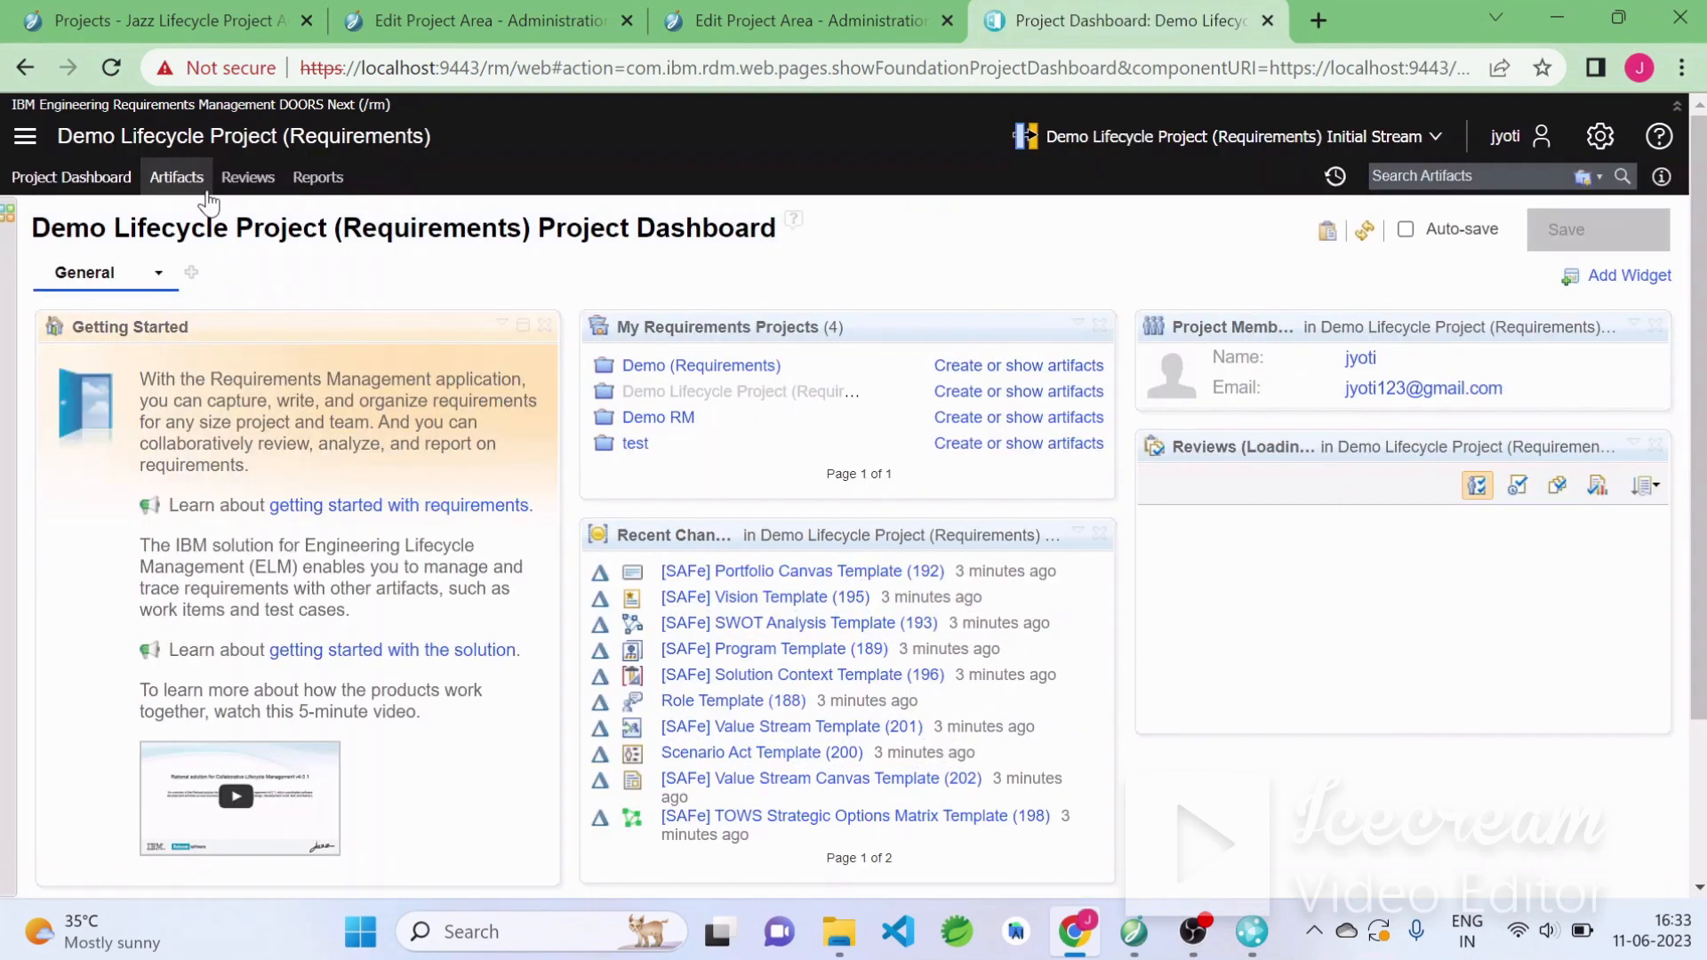
Create a [SAFe] Program artifact with the content and name "test" in the Artifact Templates folder of the requirements project
left_click(177, 180)
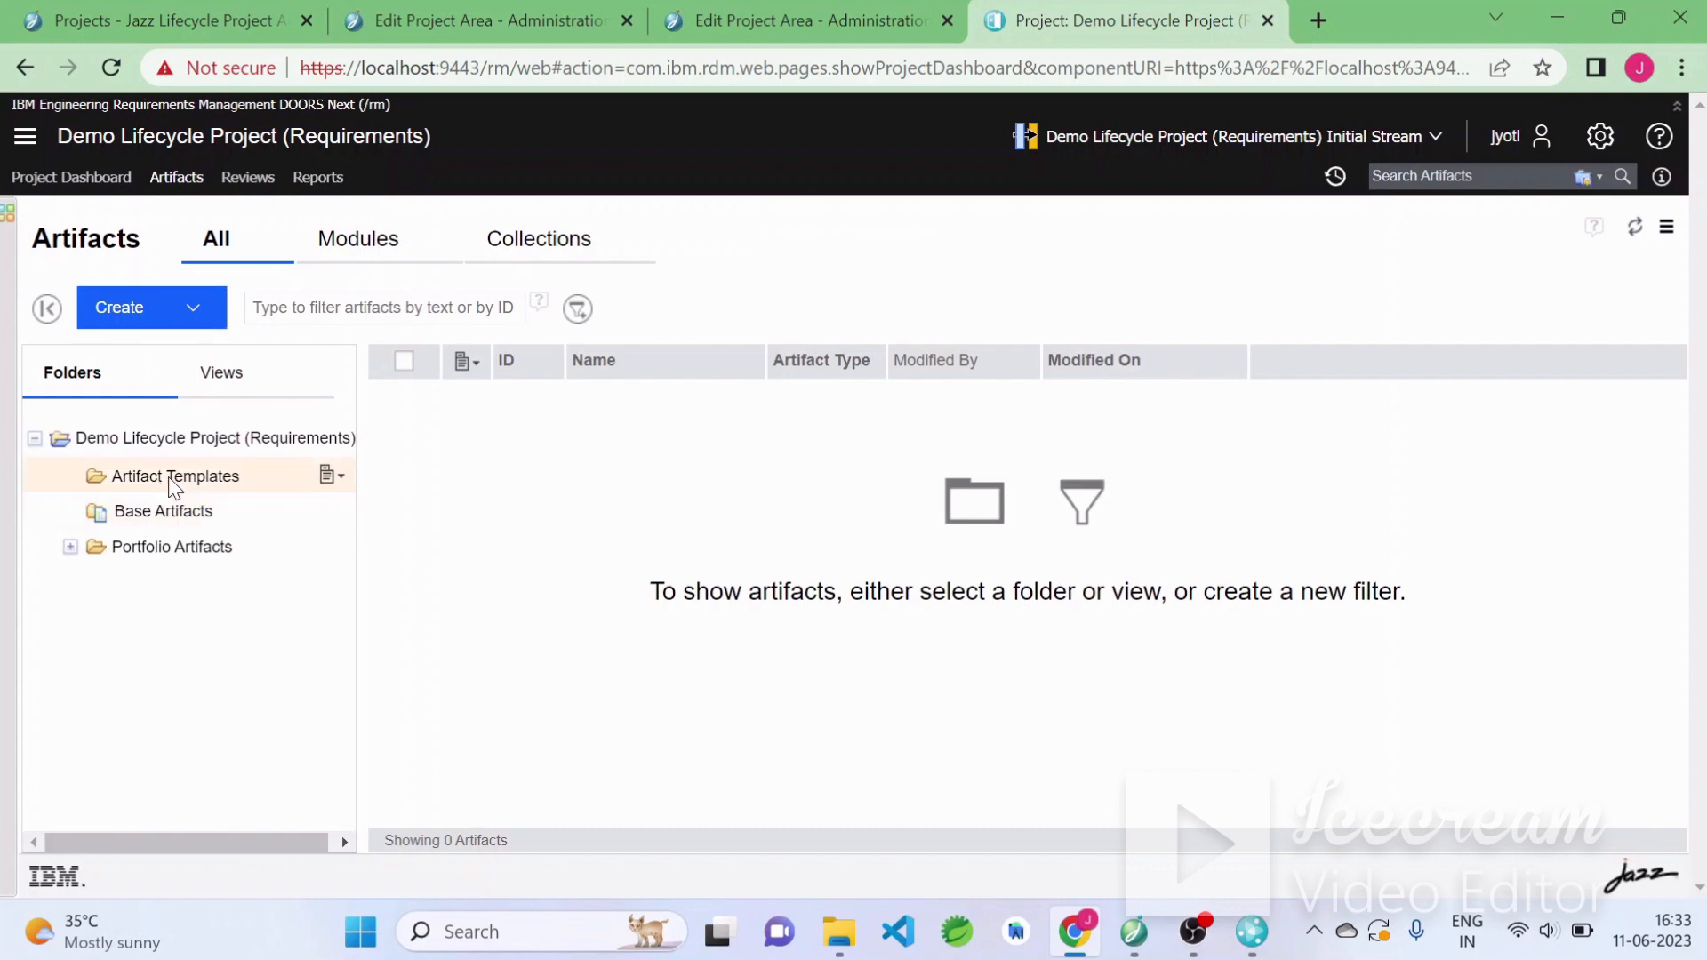
right_click(174, 484)
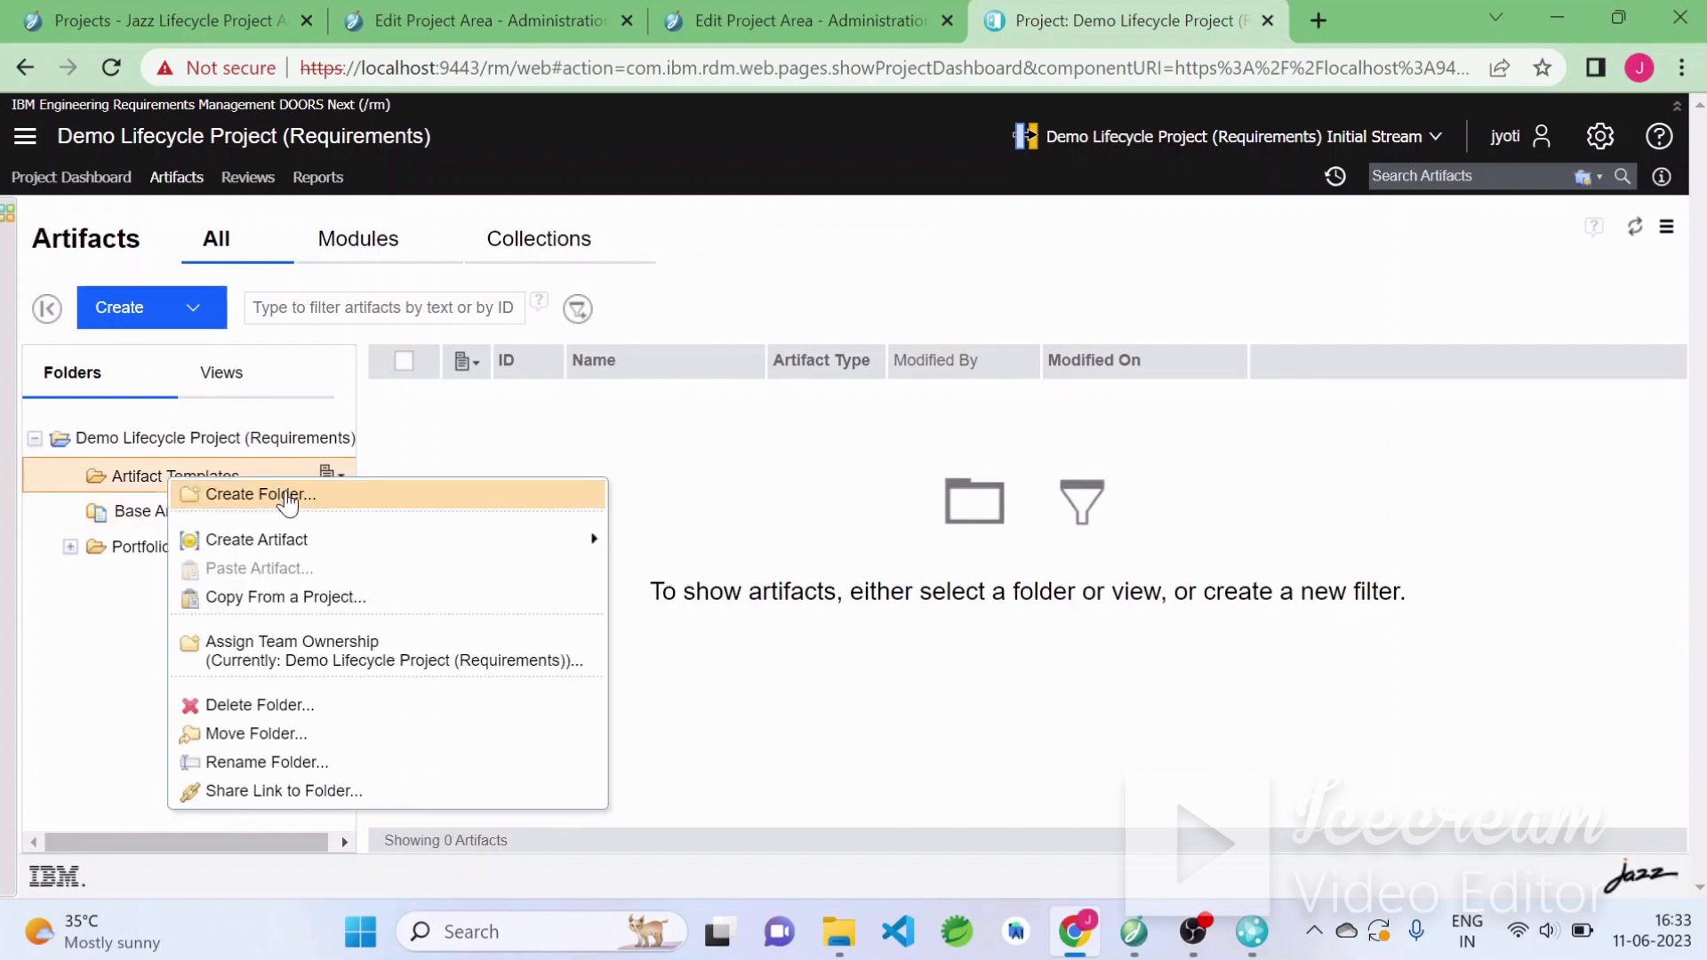
mouse_move(569, 540)
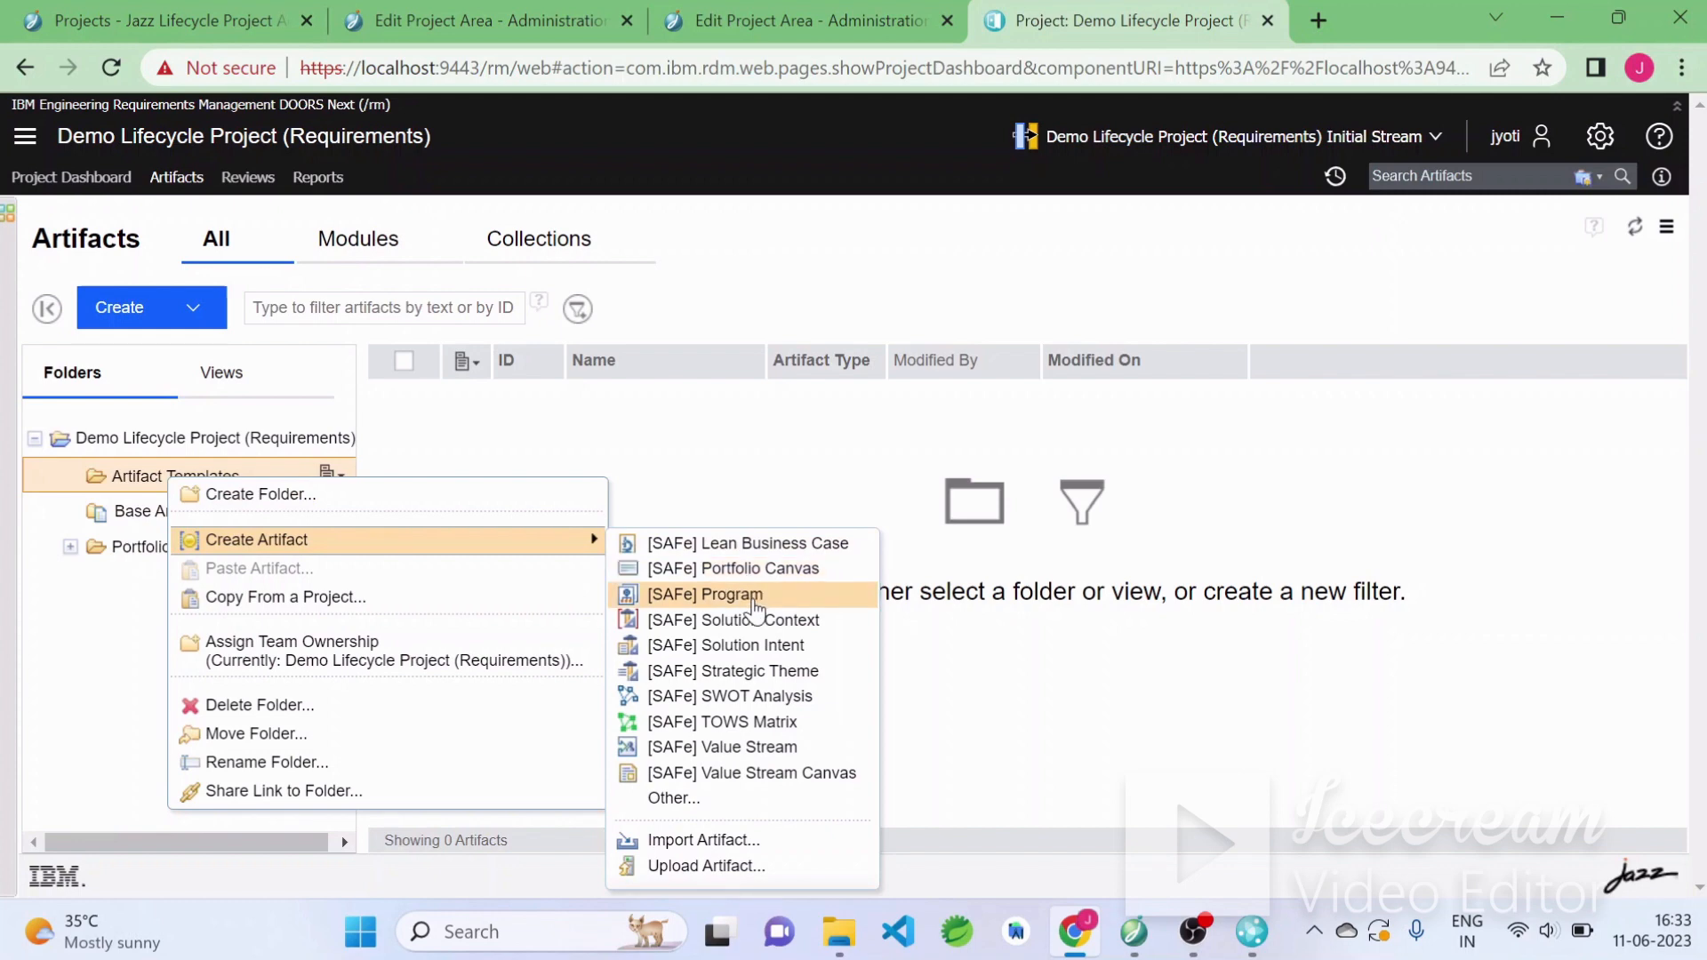
left_click(753, 605)
type("test")
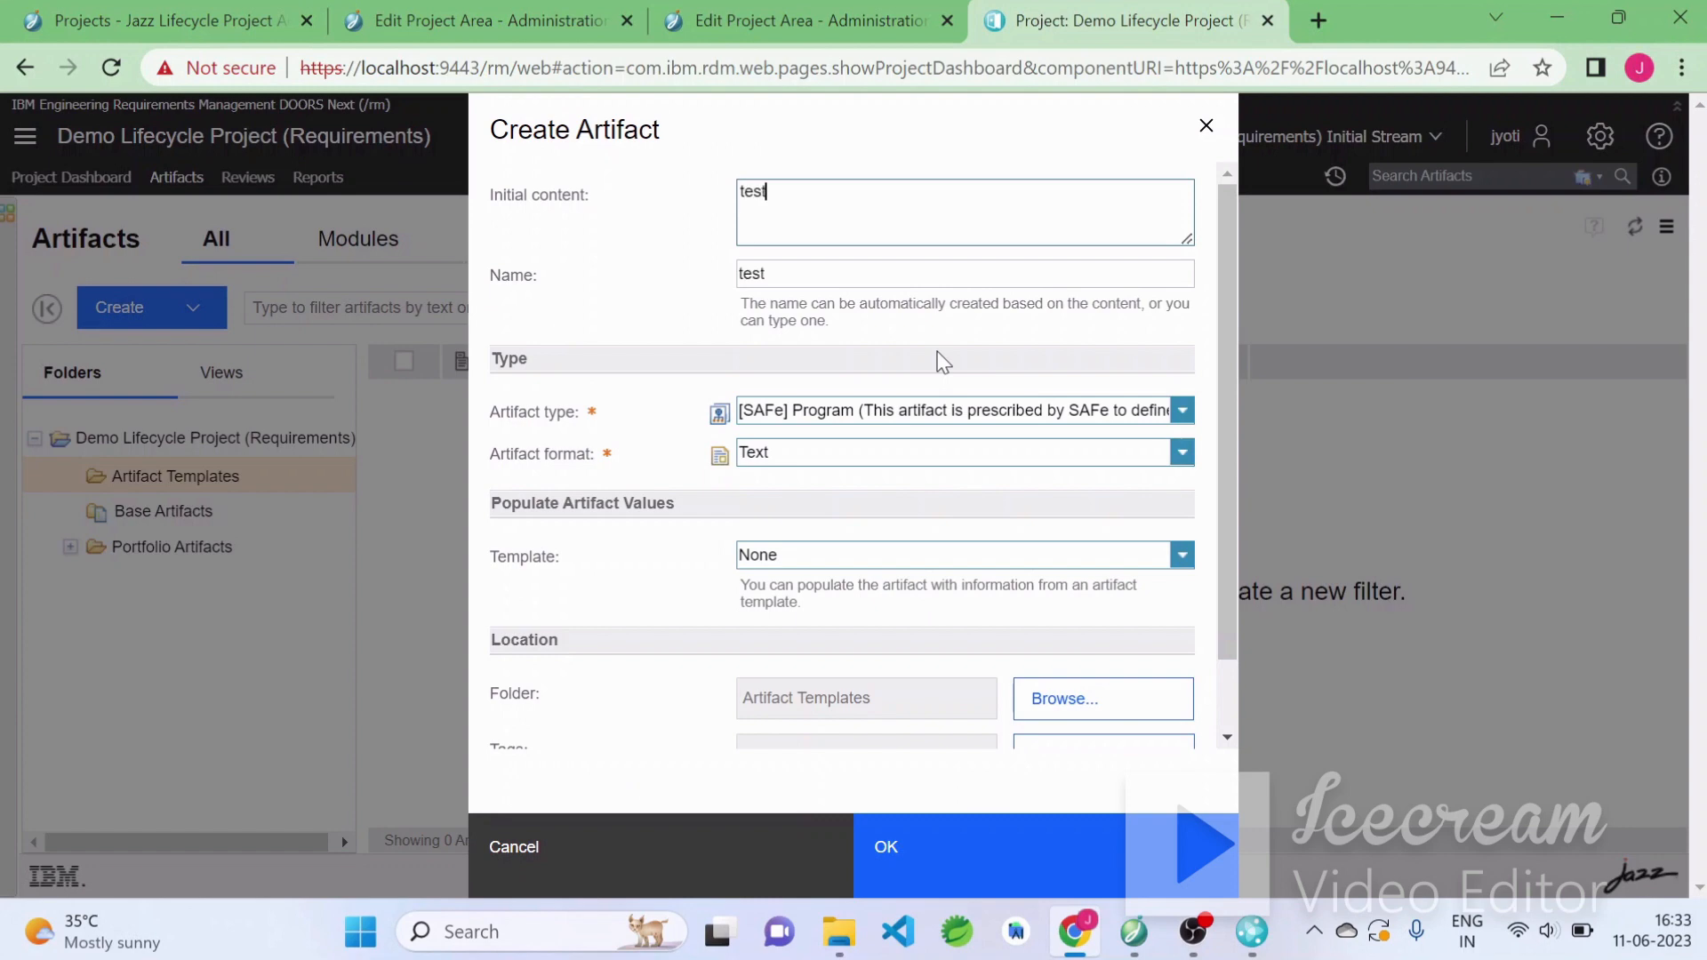
left_click(1021, 825)
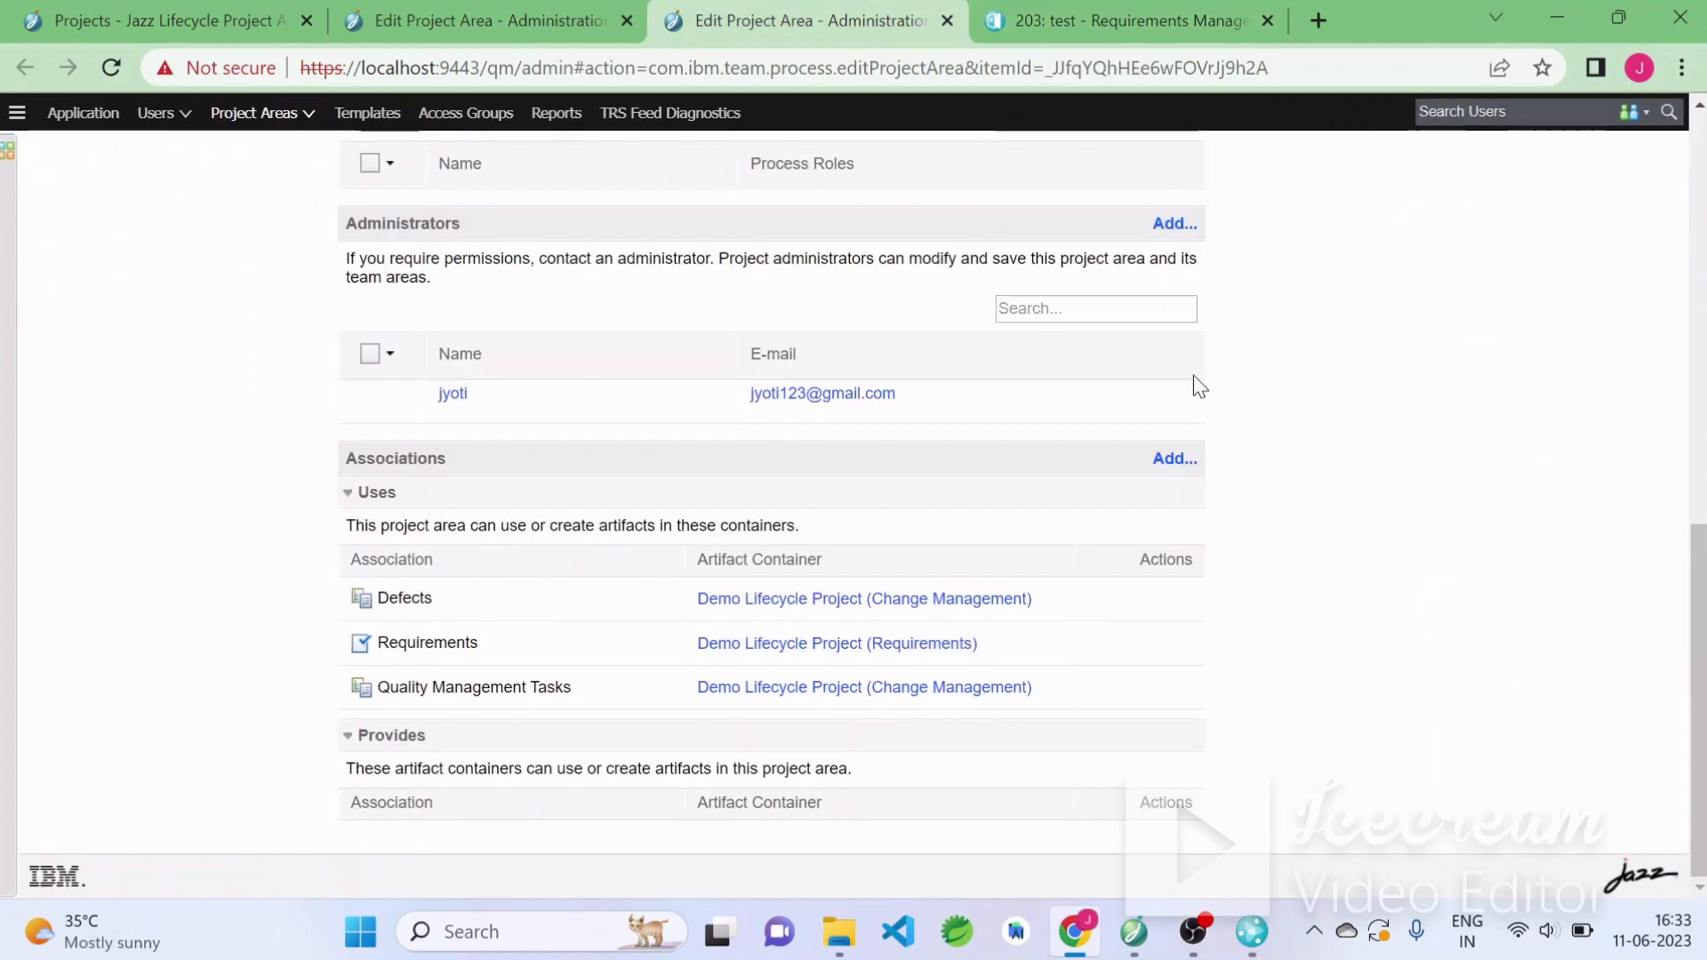
Explore the Demo Lifecycle Project (Quality Management) project and look at its Construction options
scroll(1407, 599, "up", 7)
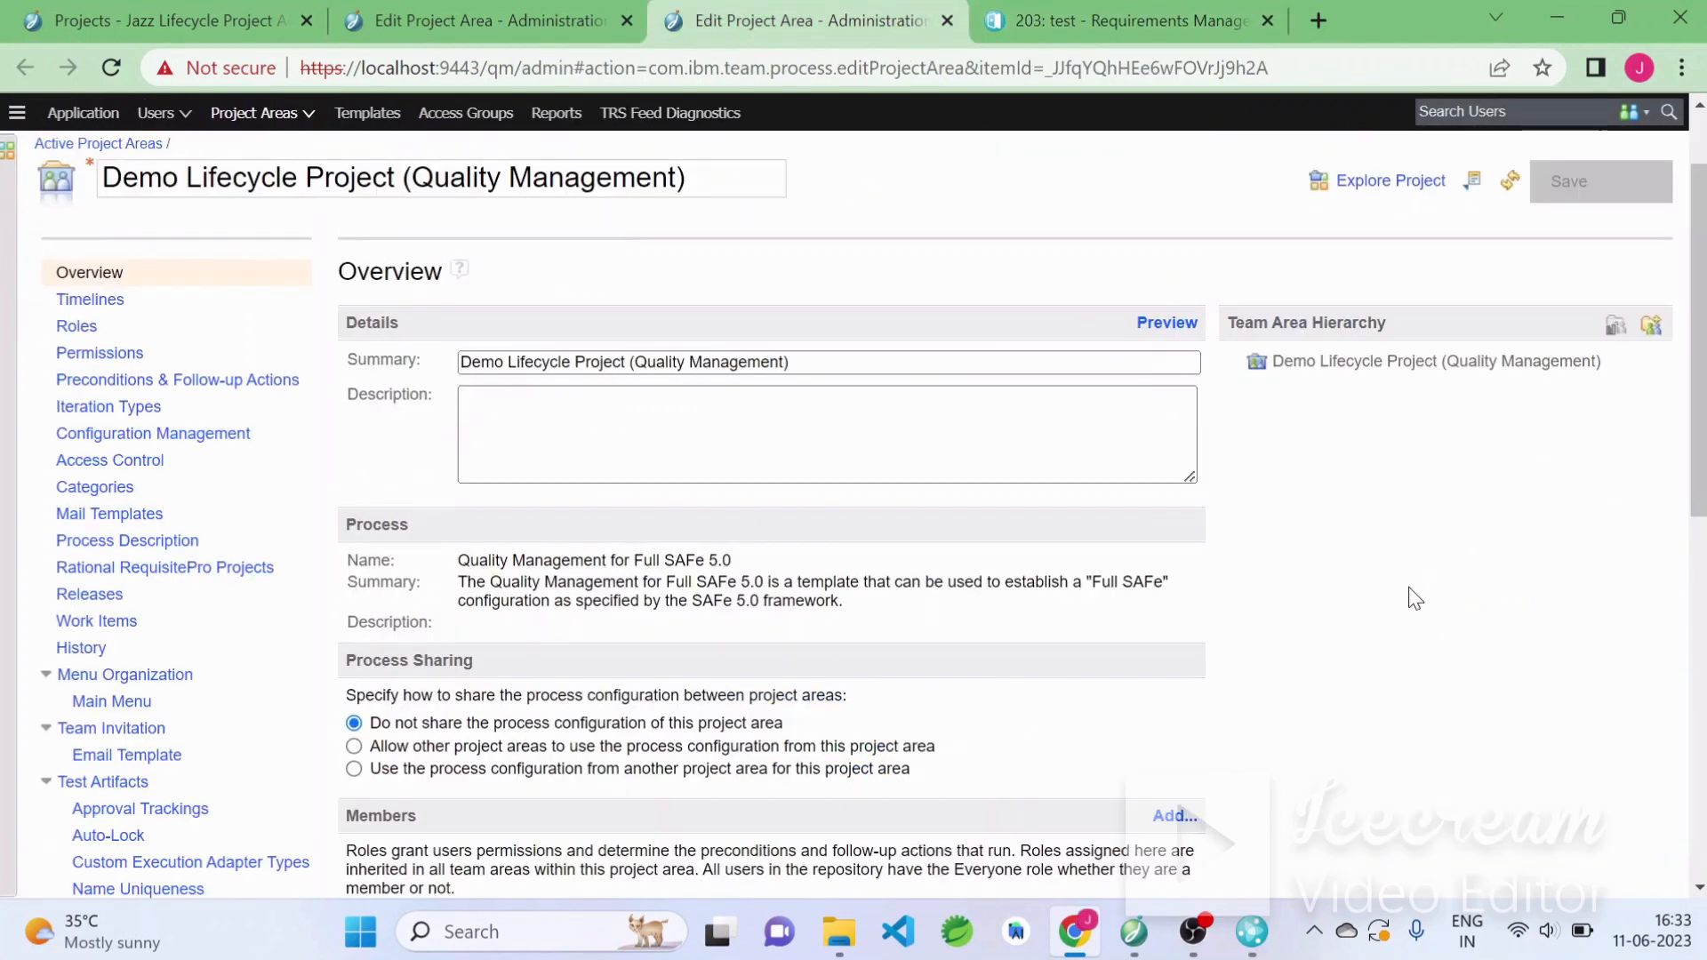
scroll(1436, 370, "up", 2)
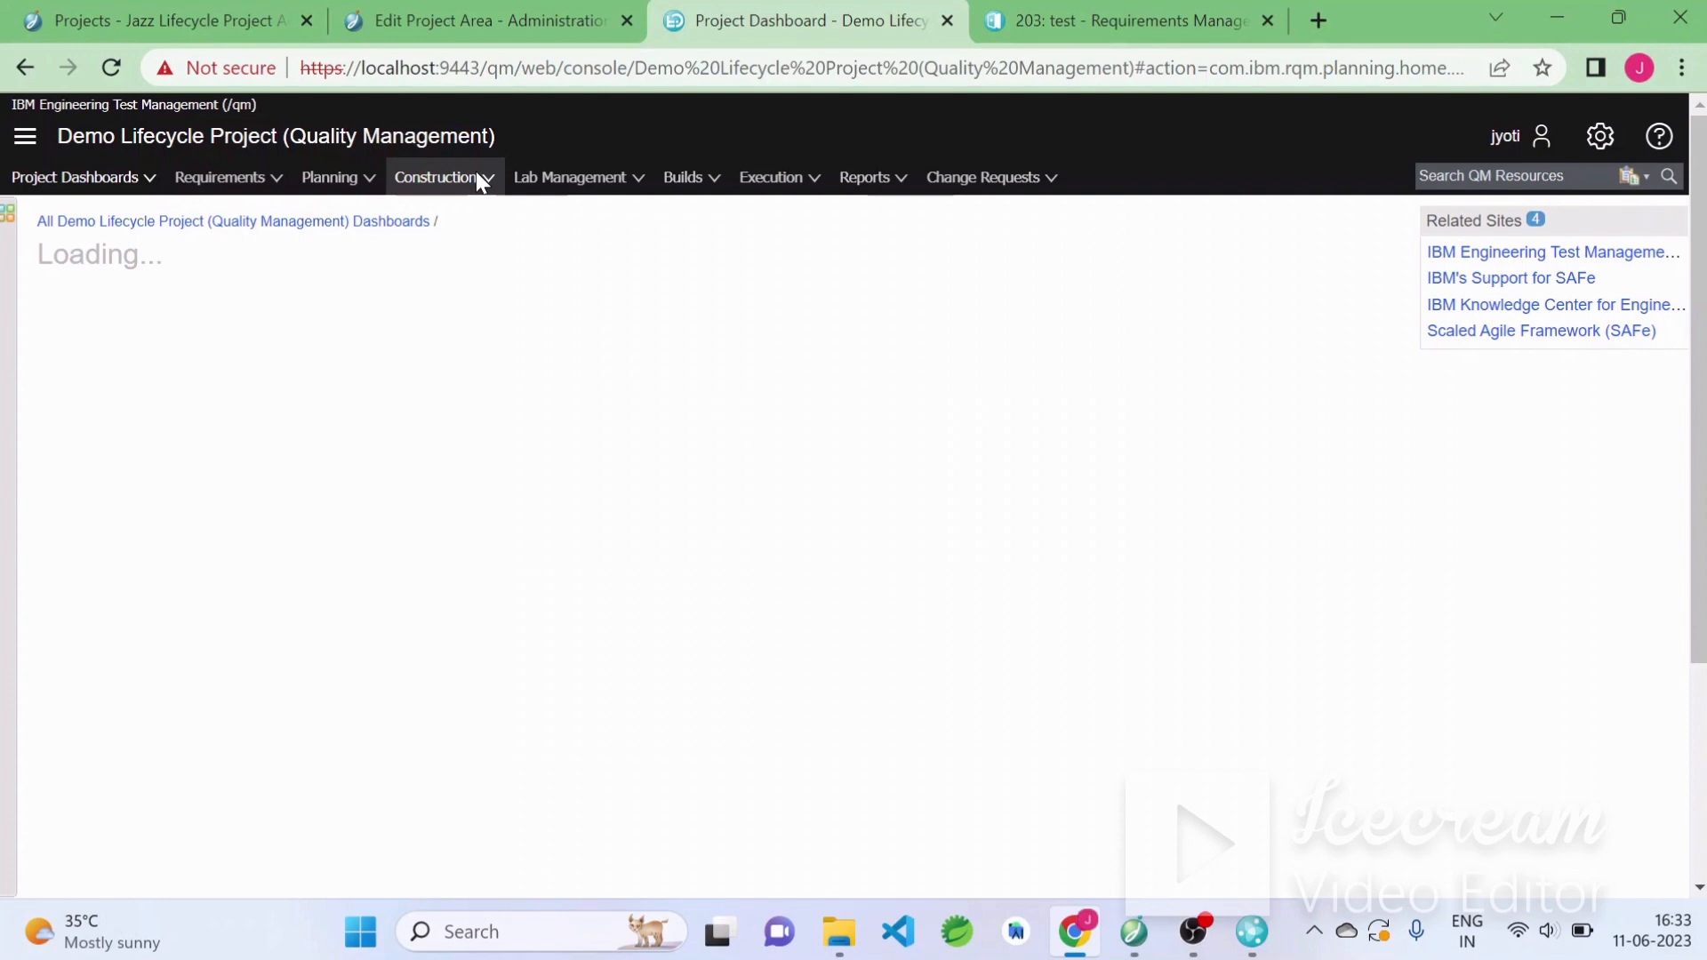
left_click(480, 180)
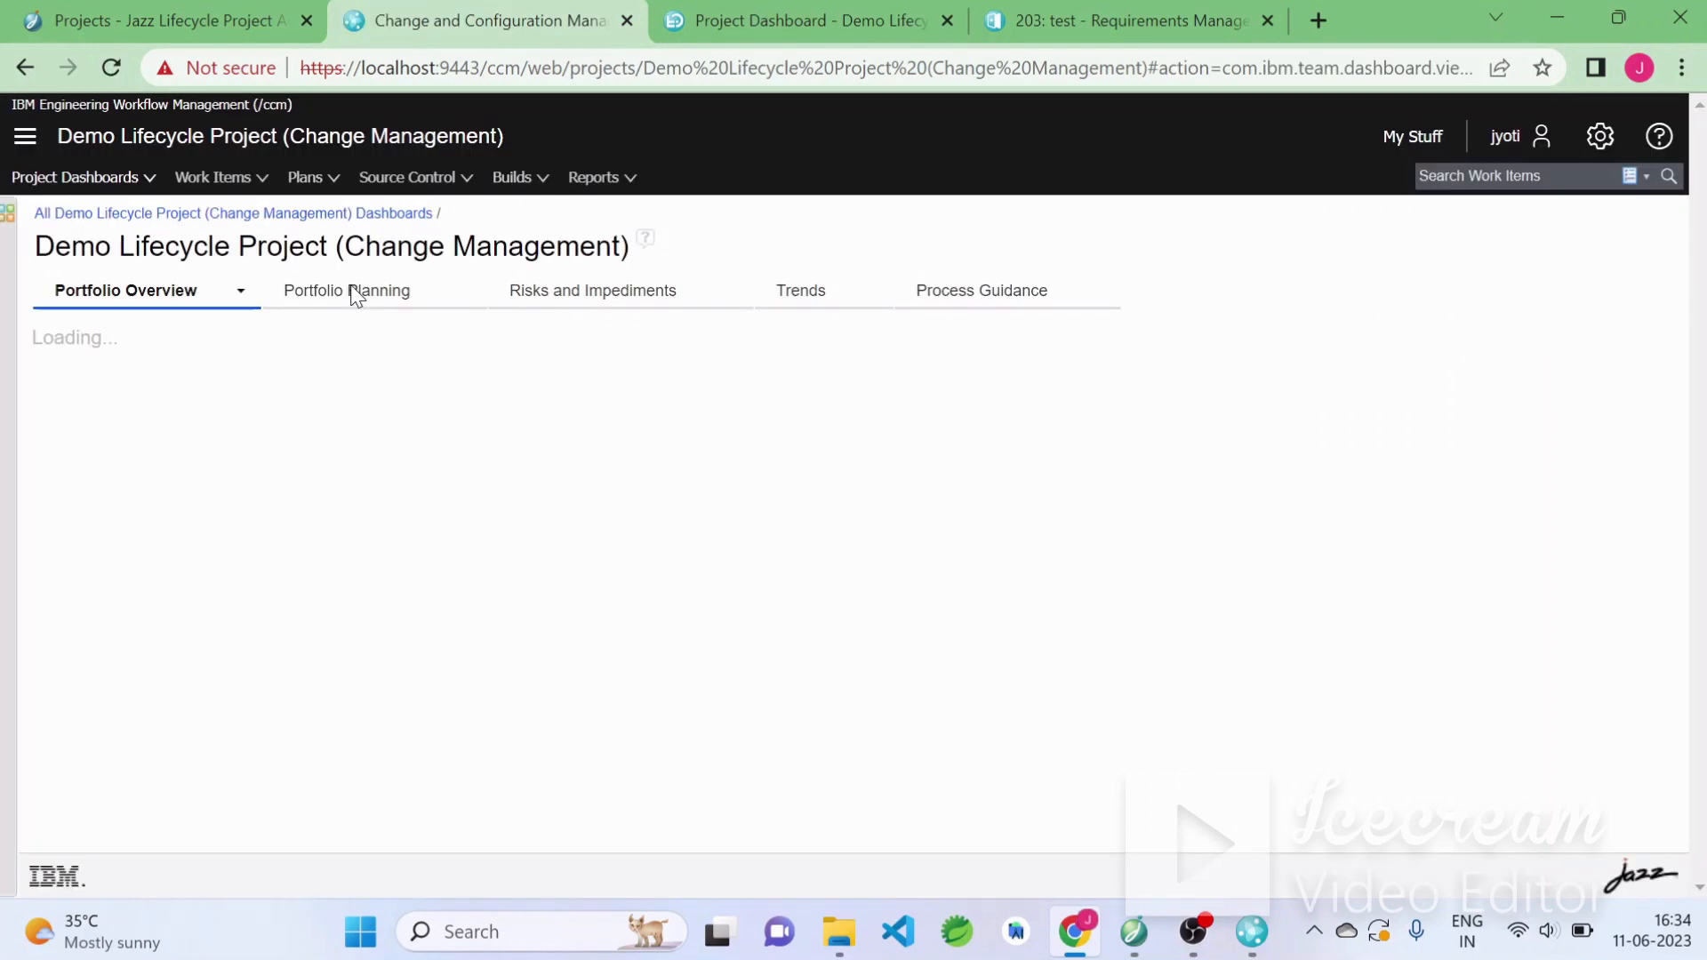
Create a Task work item with the summary "Create Lifecycle Project" in the Change Management project and save it
left_click(218, 180)
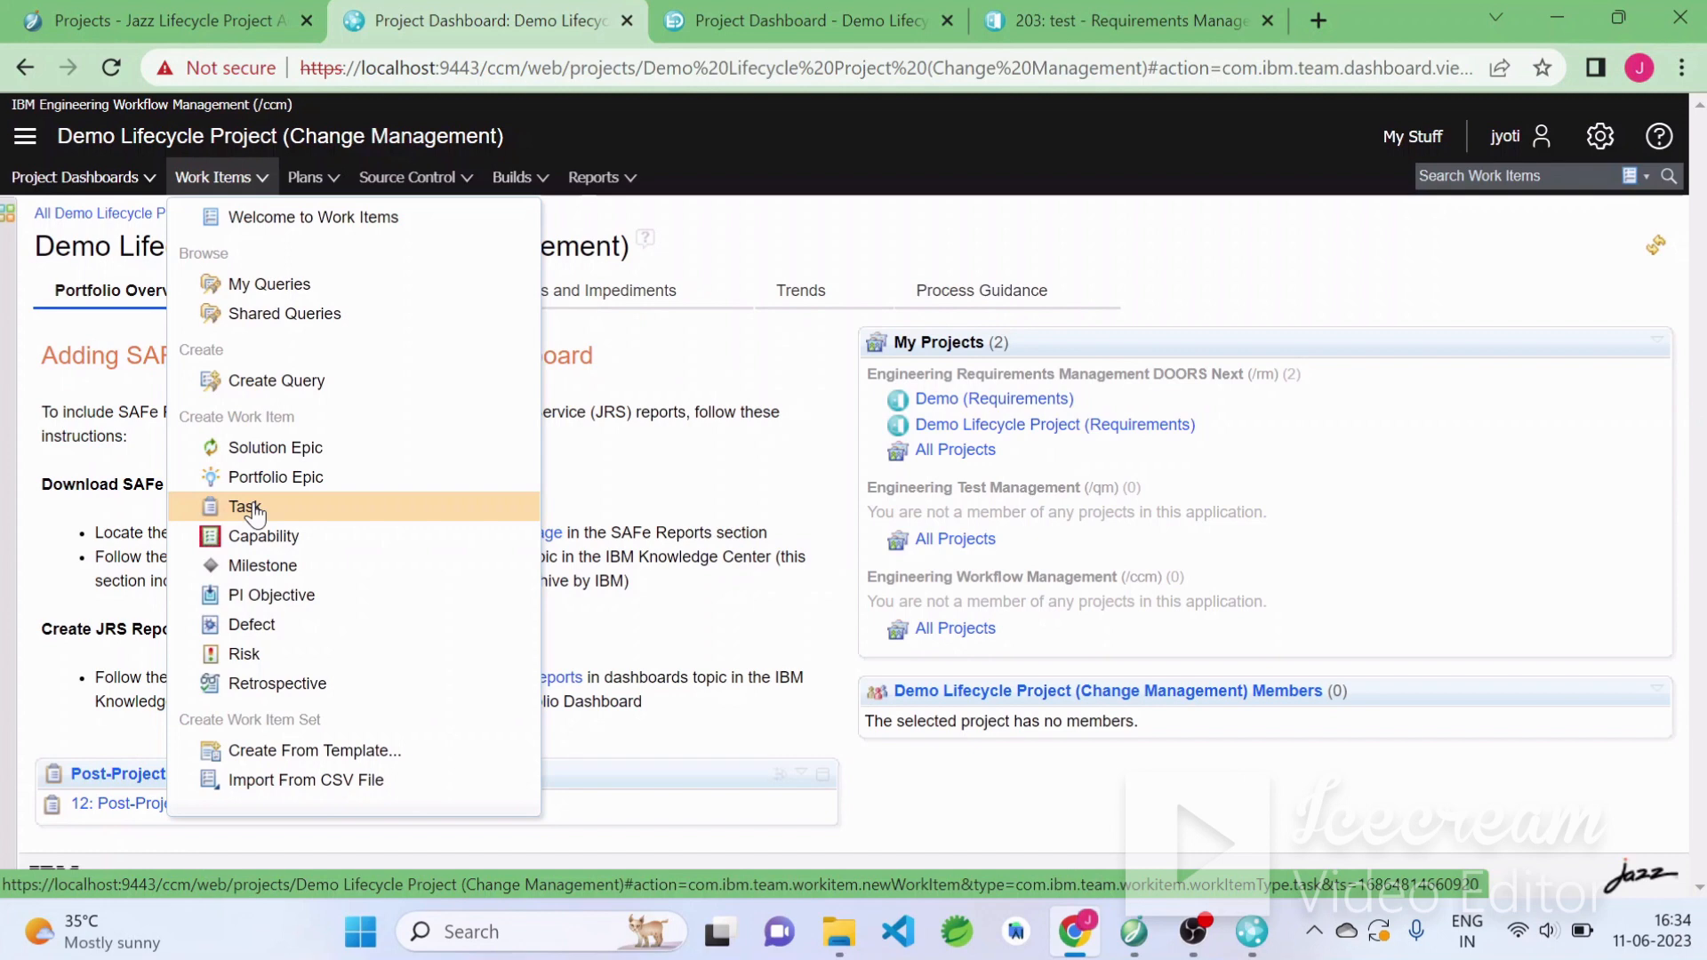
left_click(246, 507)
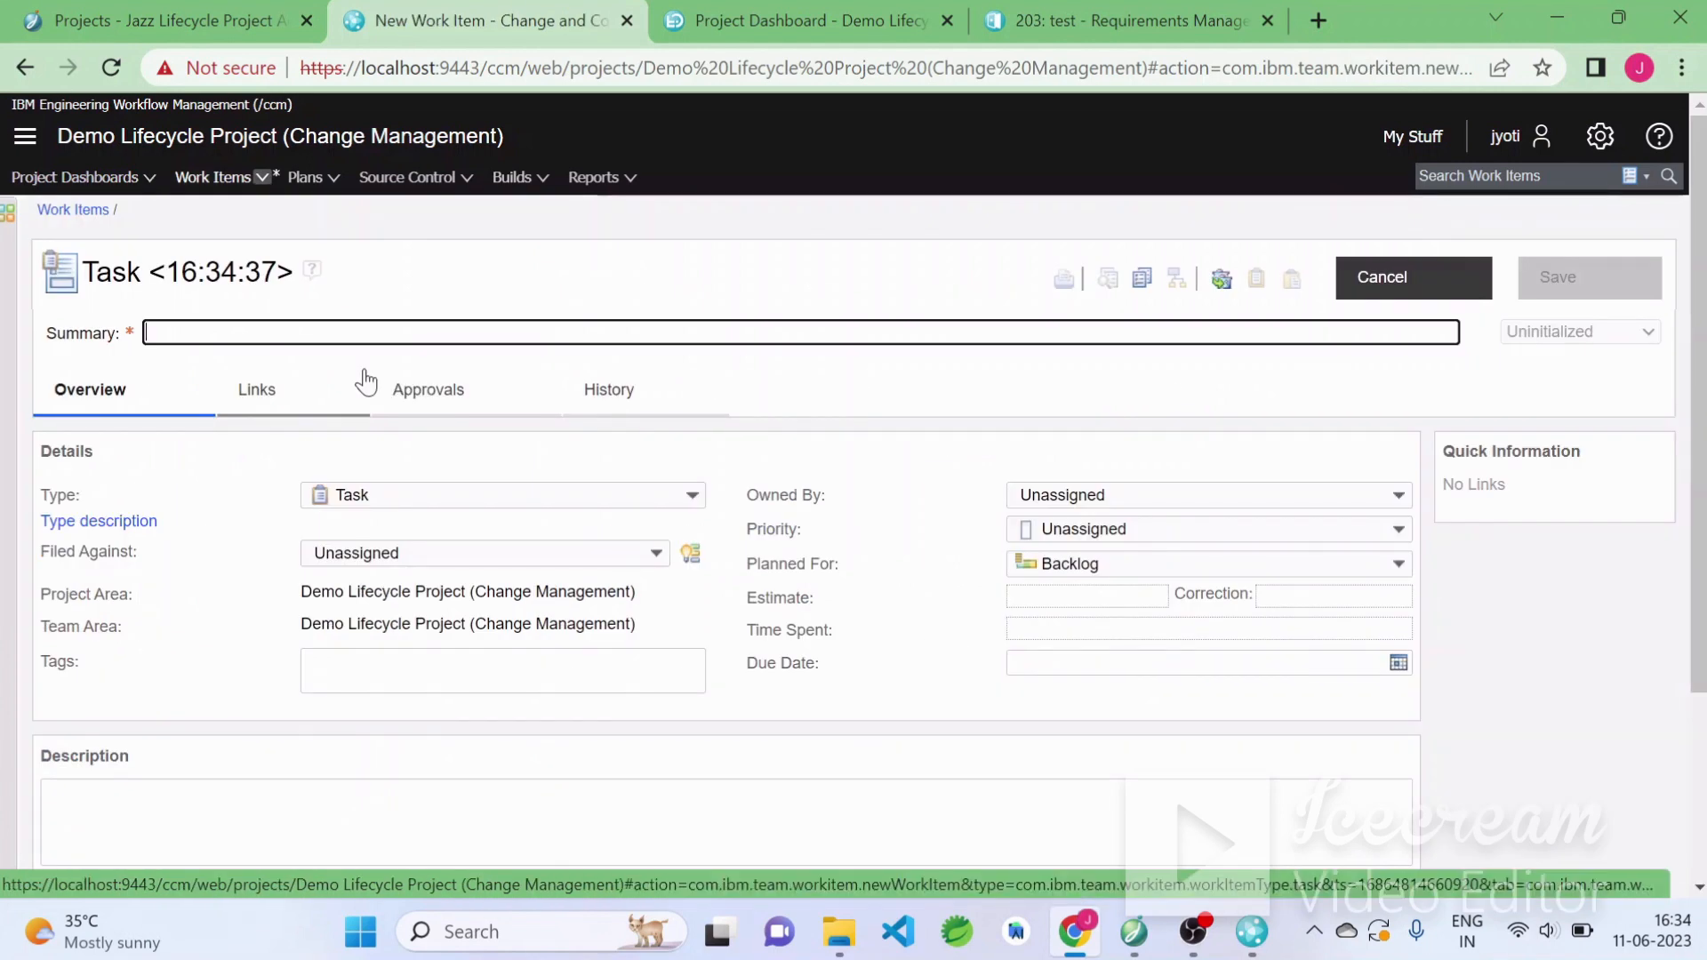
type("Create L")
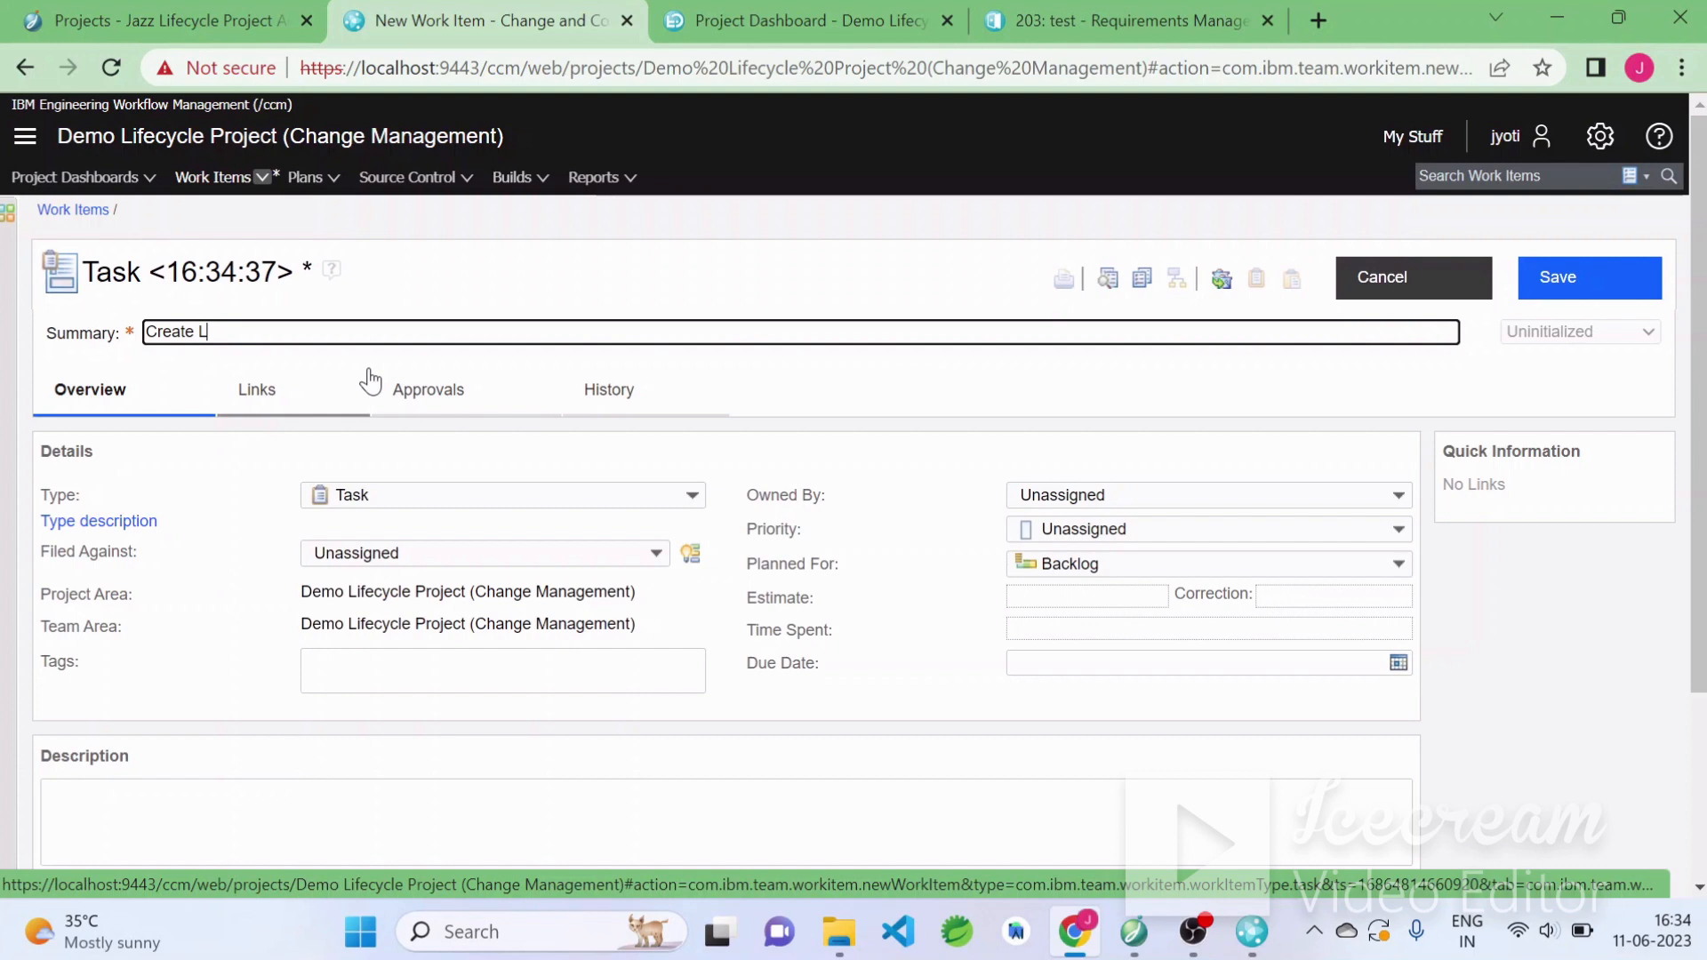
type("ifecycle Project")
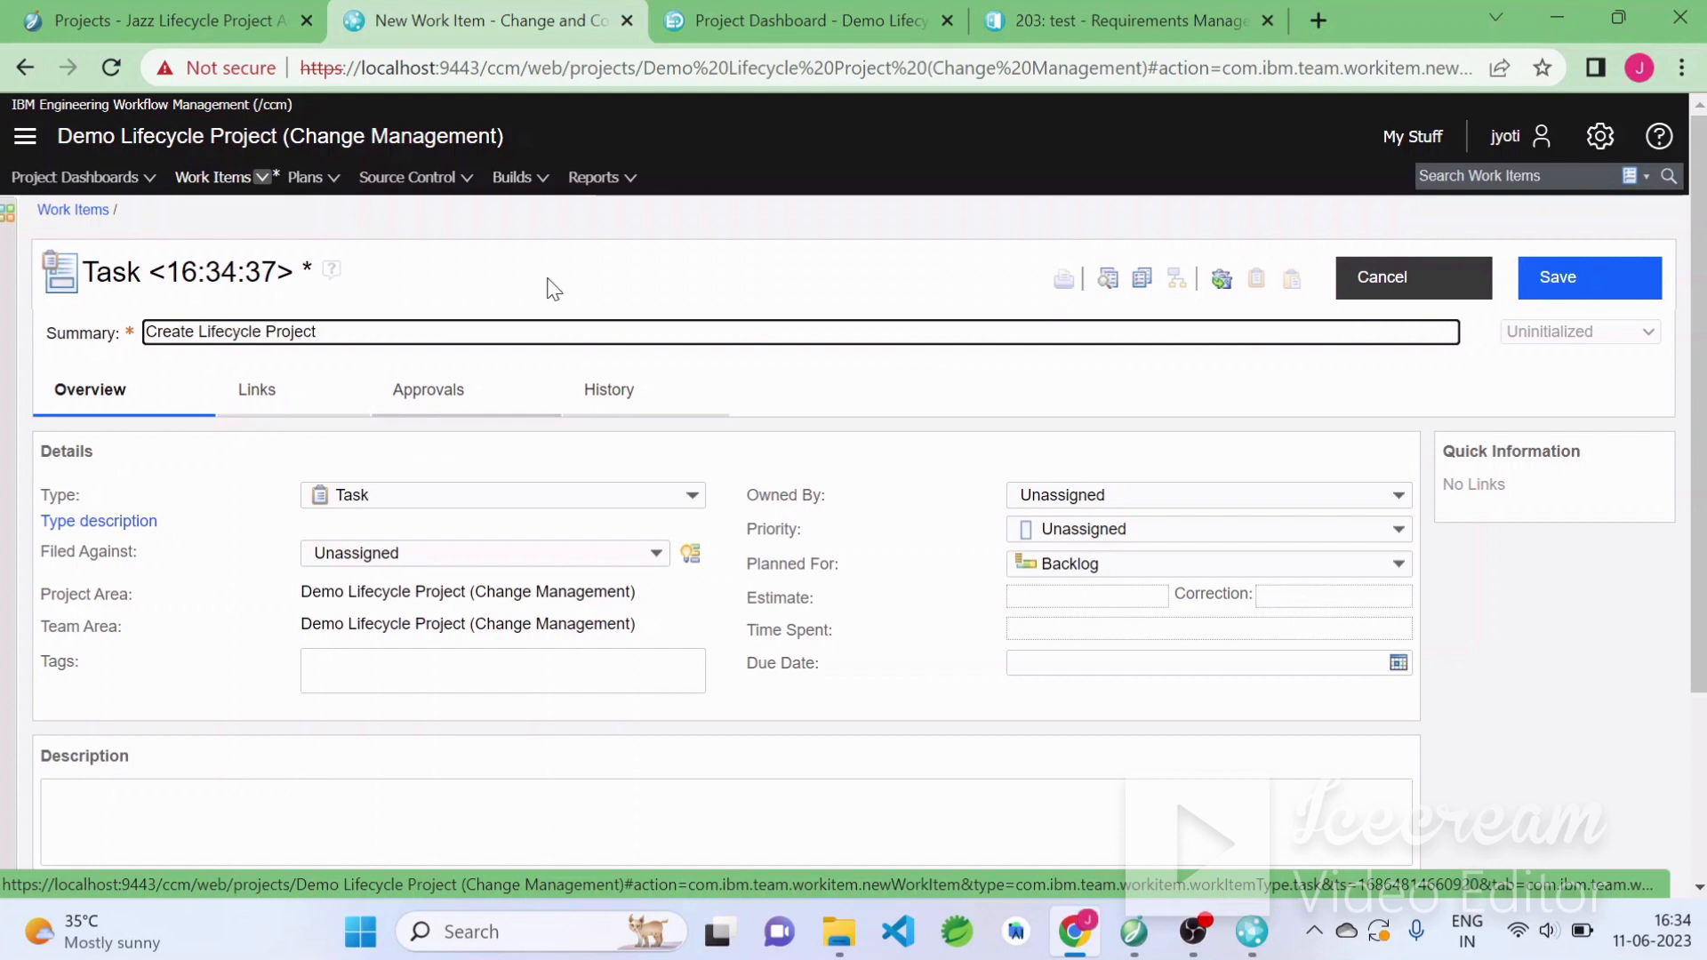
key("ctrl+s")
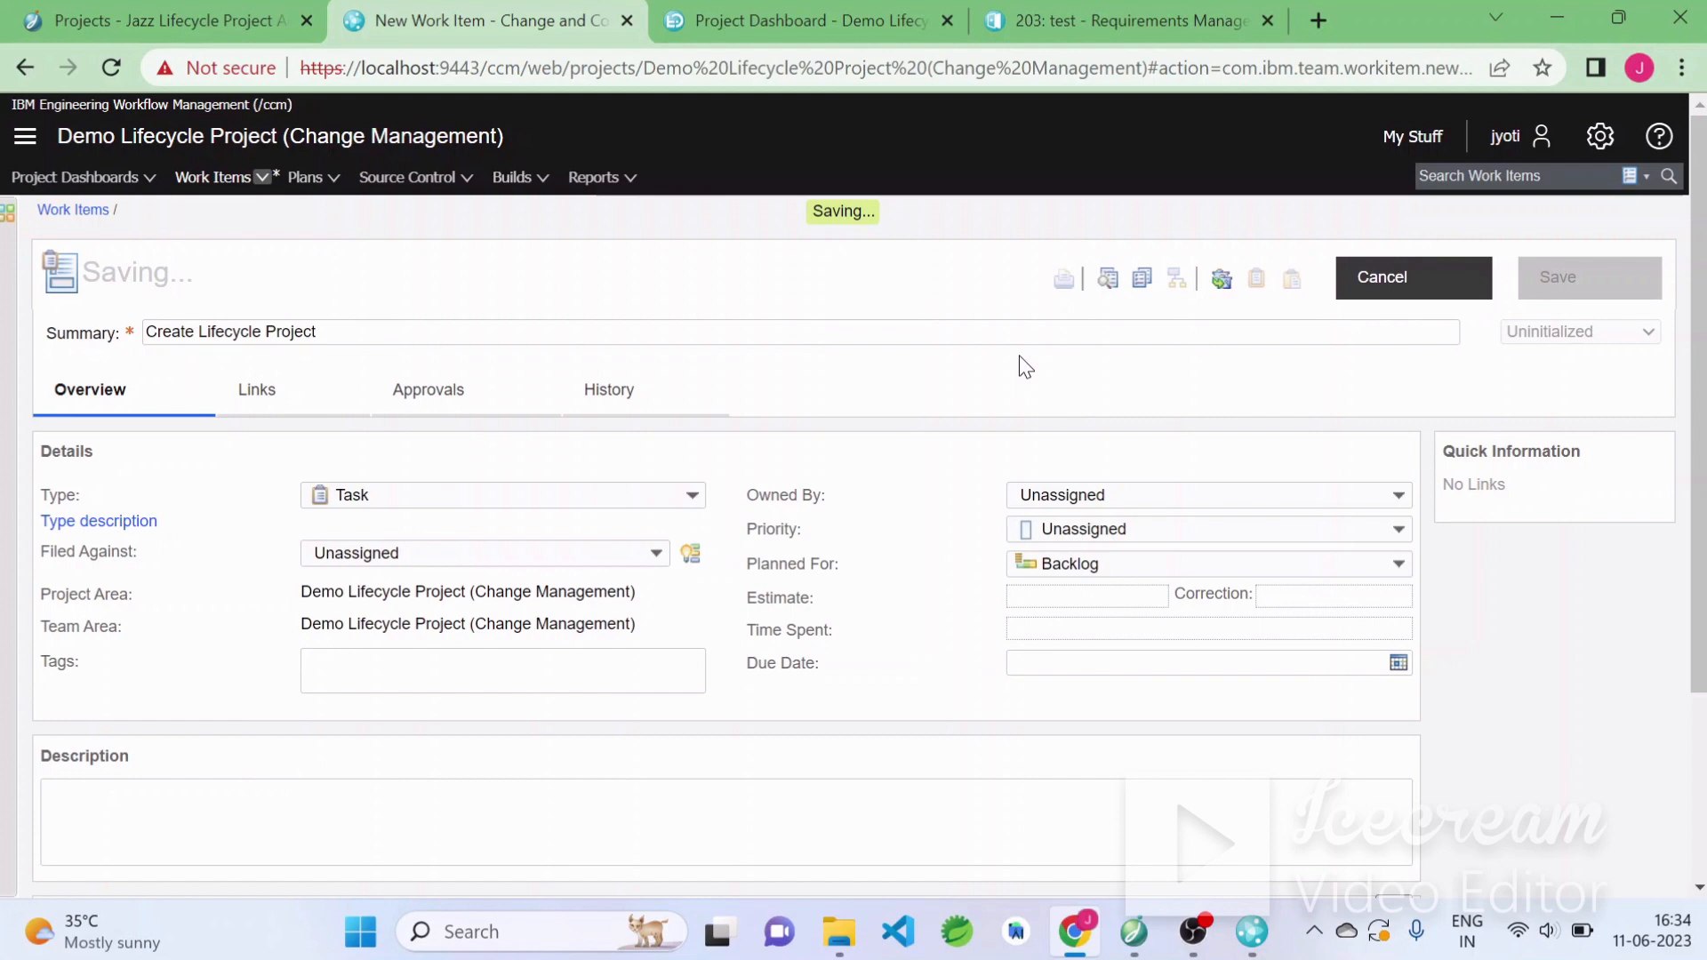
Browse the test cases of the Quality Management project and check which Construction options are offered
key("ctrl+Tab")
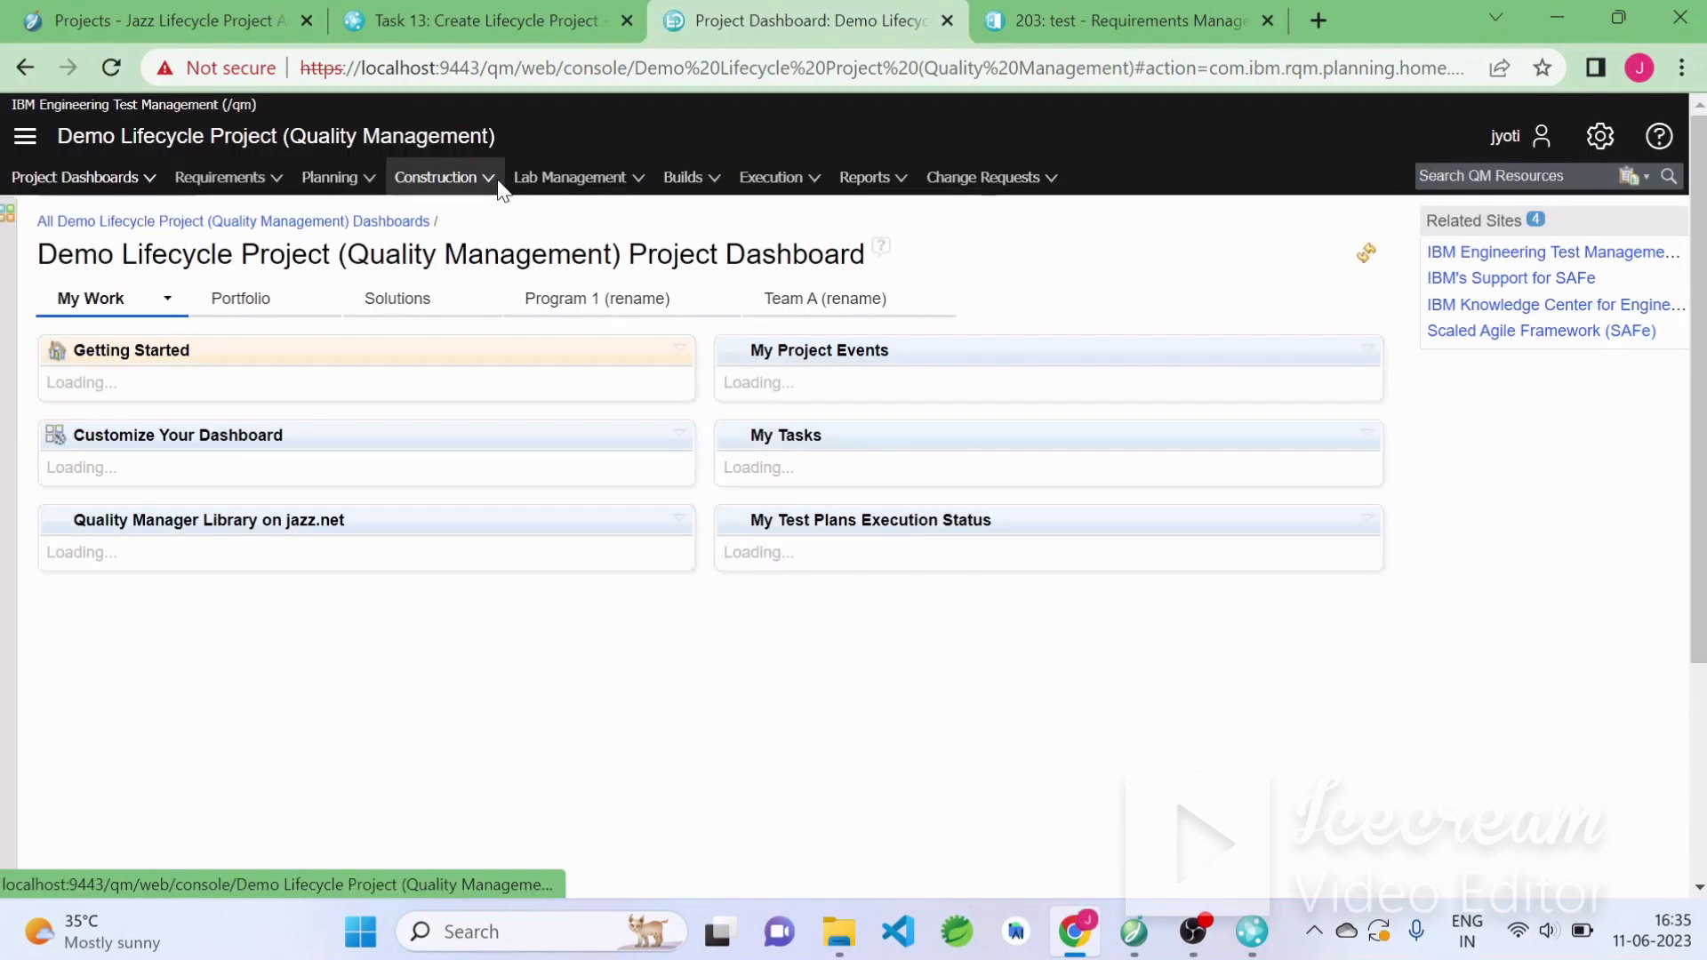
left_click(499, 181)
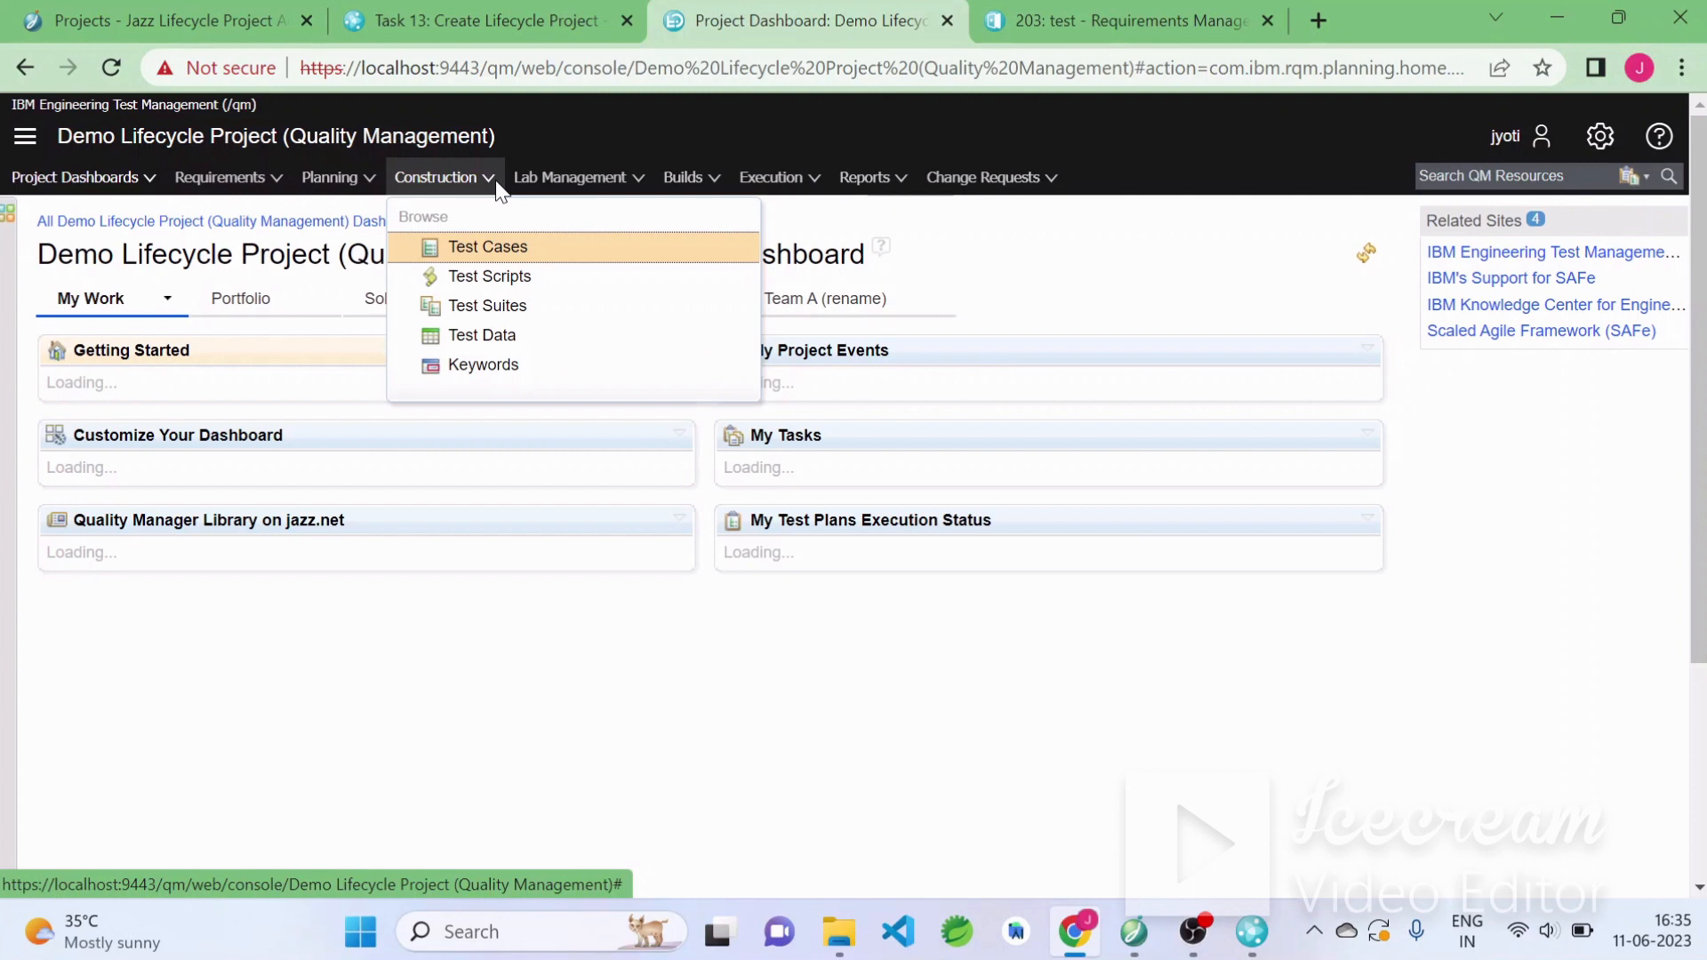
left_click(612, 247)
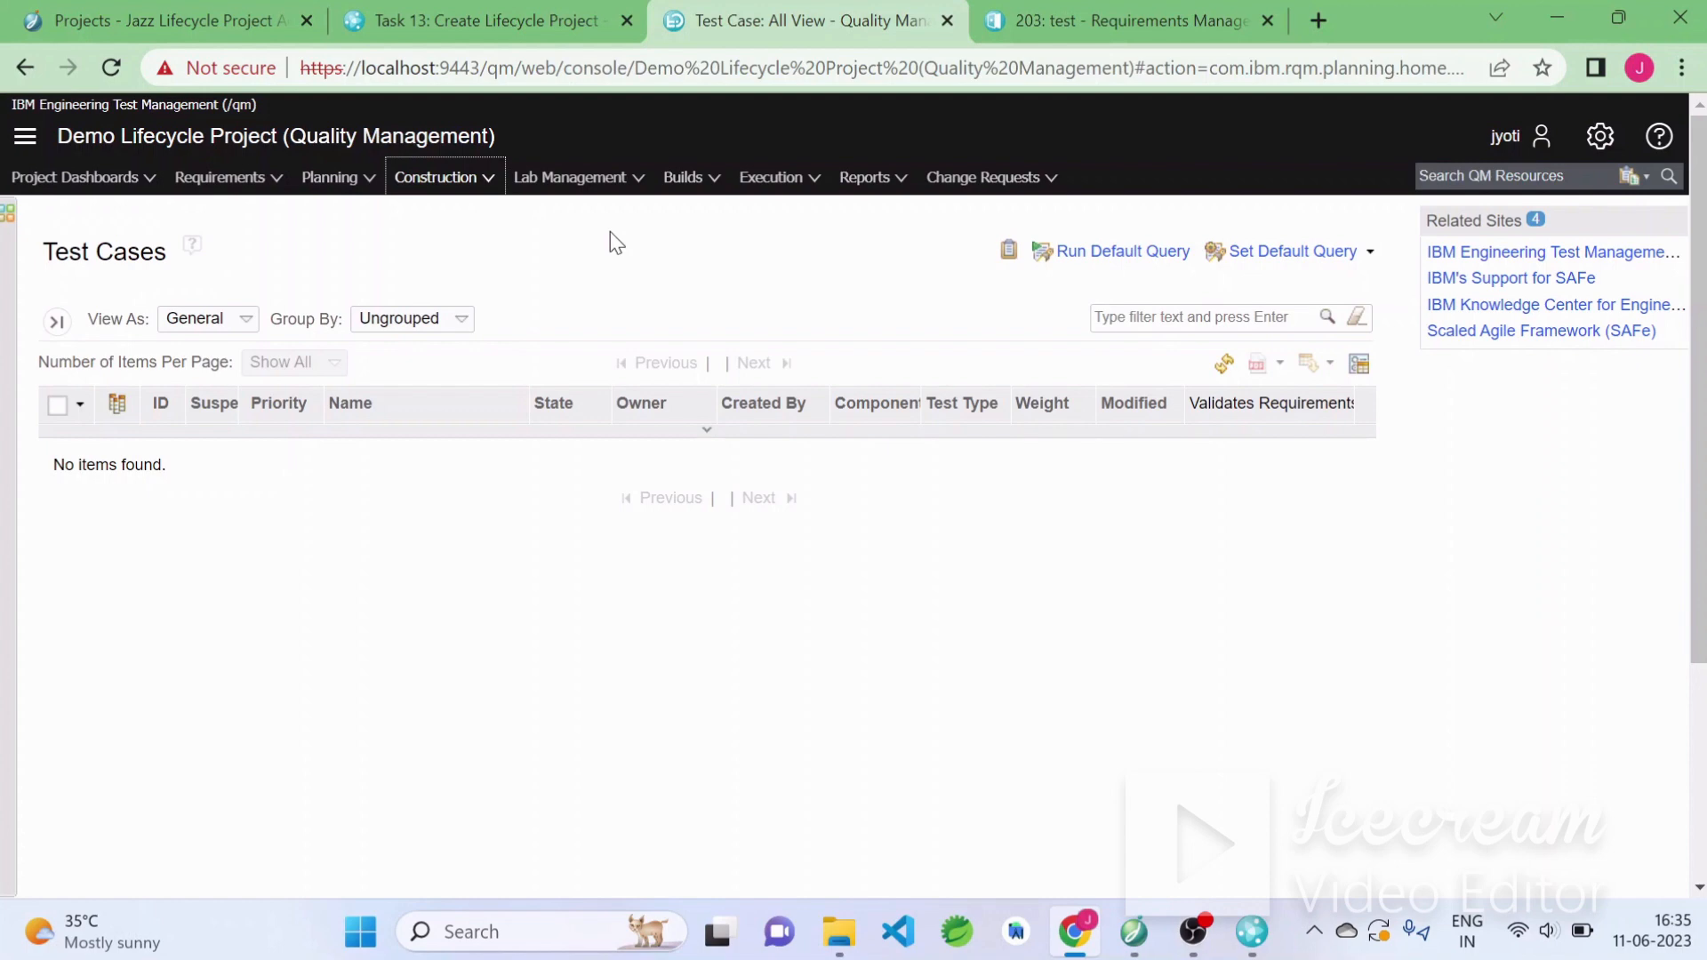
left_click(578, 177)
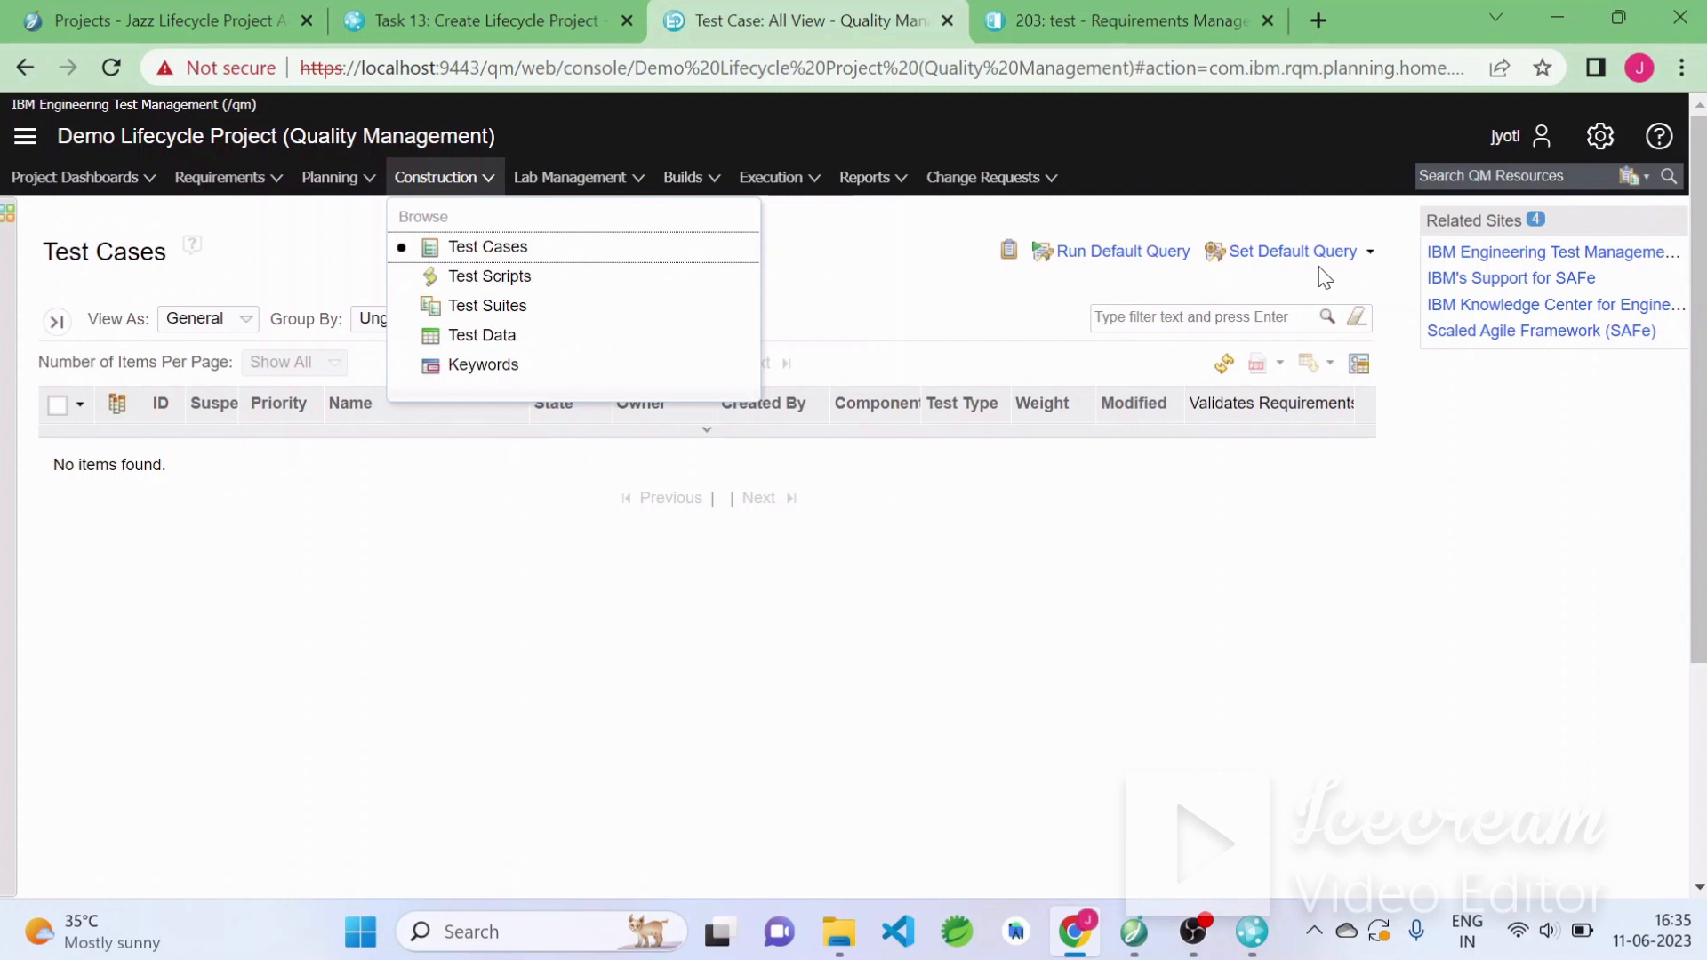
Open the administration of the Quality Management project area in a new browser tab and show its permissions
left_click(1600, 141)
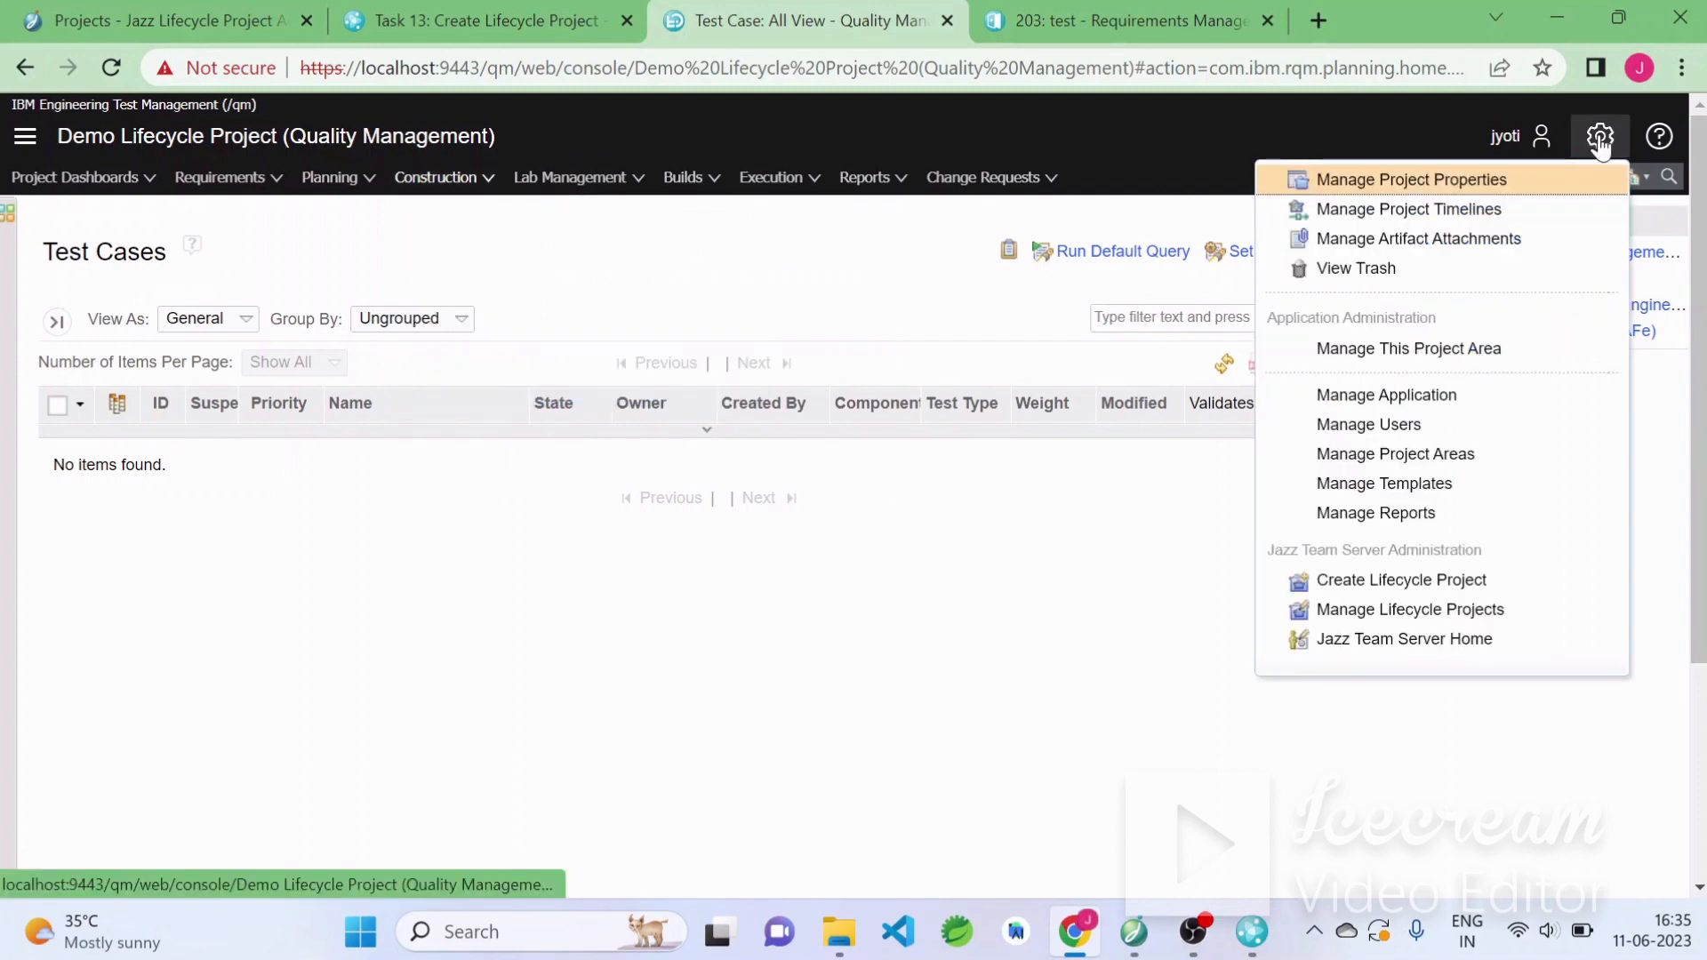
right_click(1429, 365)
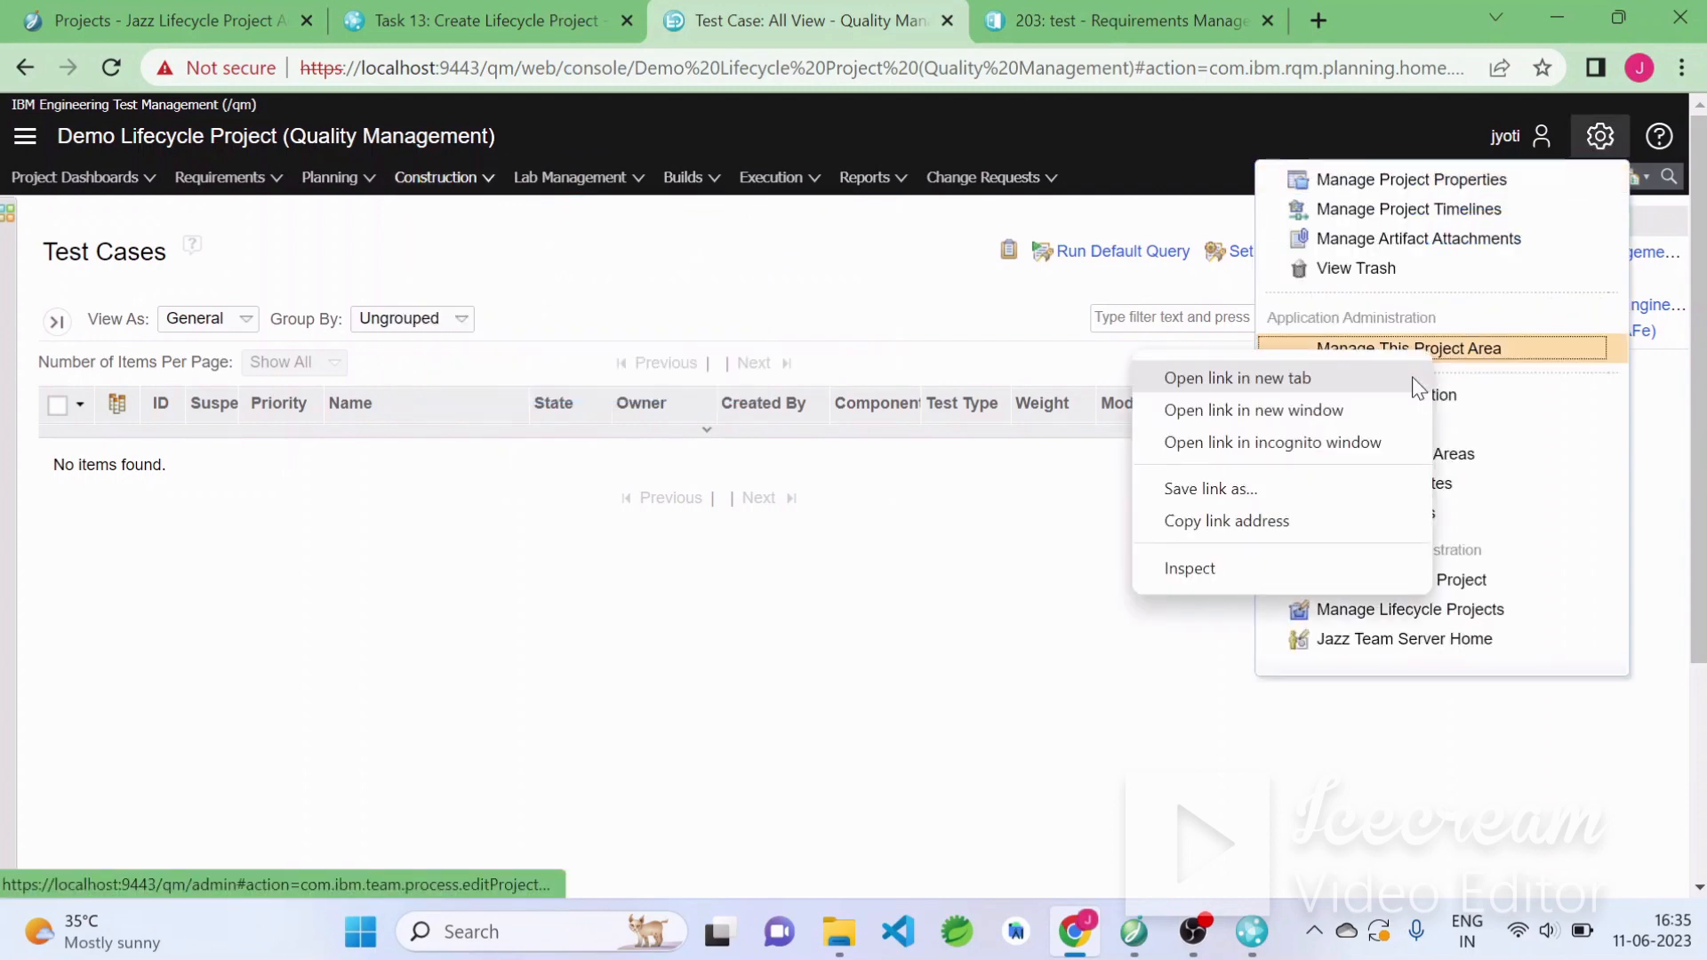
left_click(1240, 377)
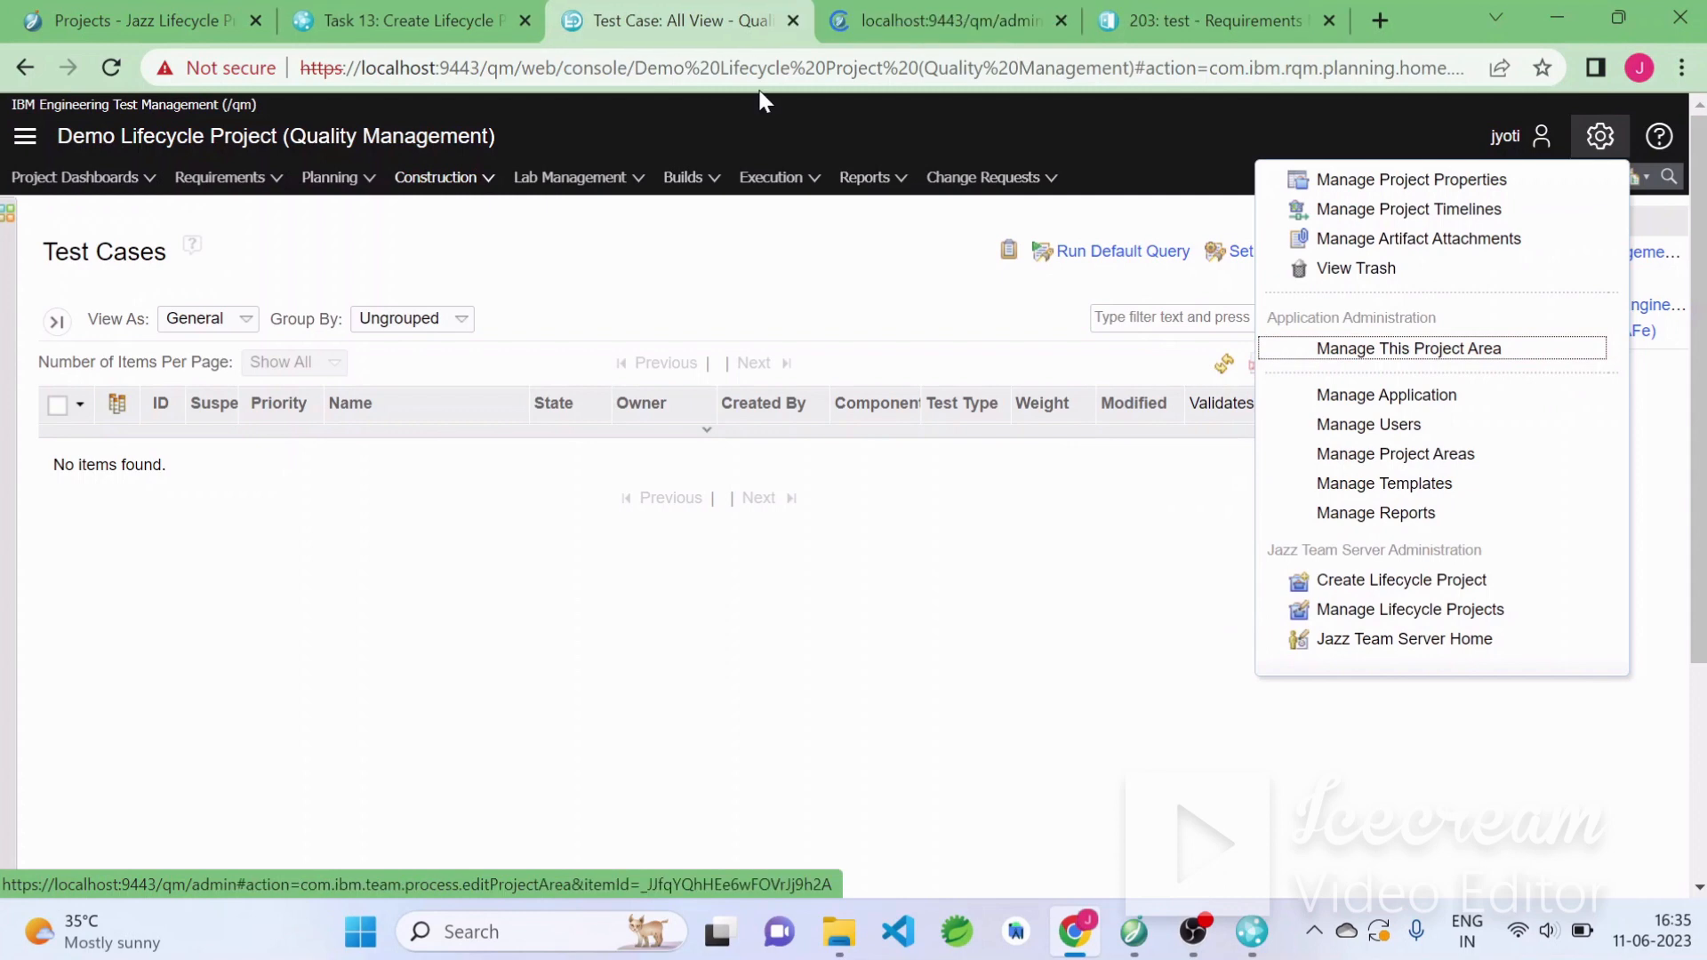
key("ctrl+Tab")
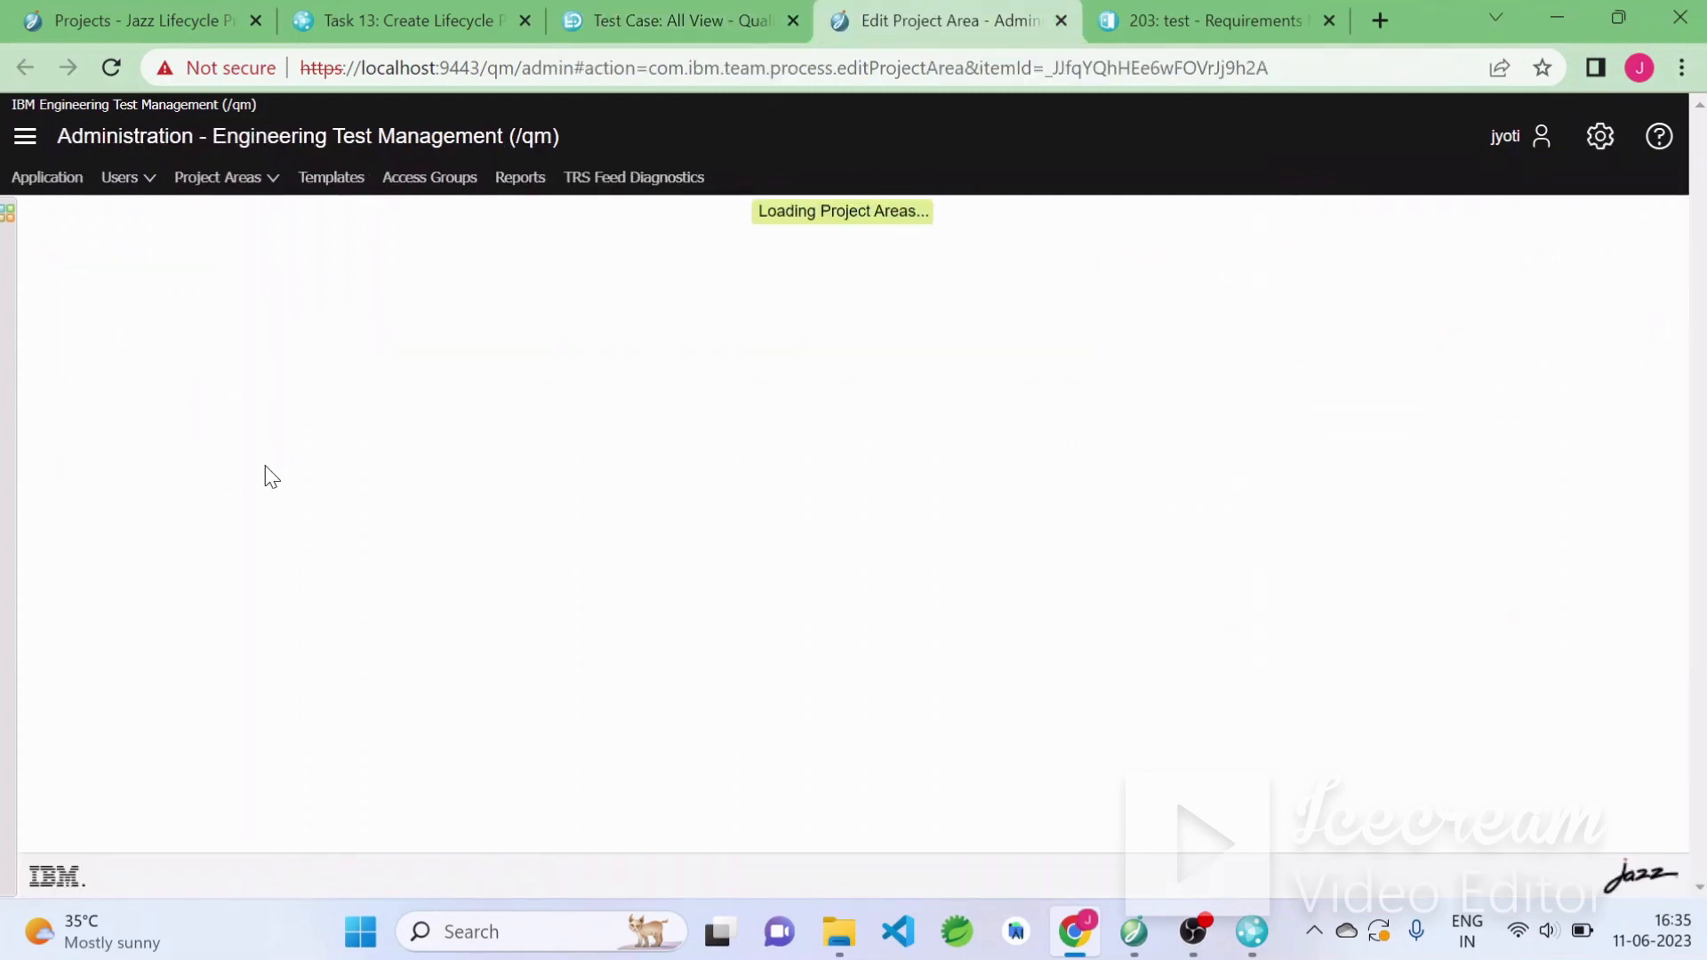
left_click(133, 473)
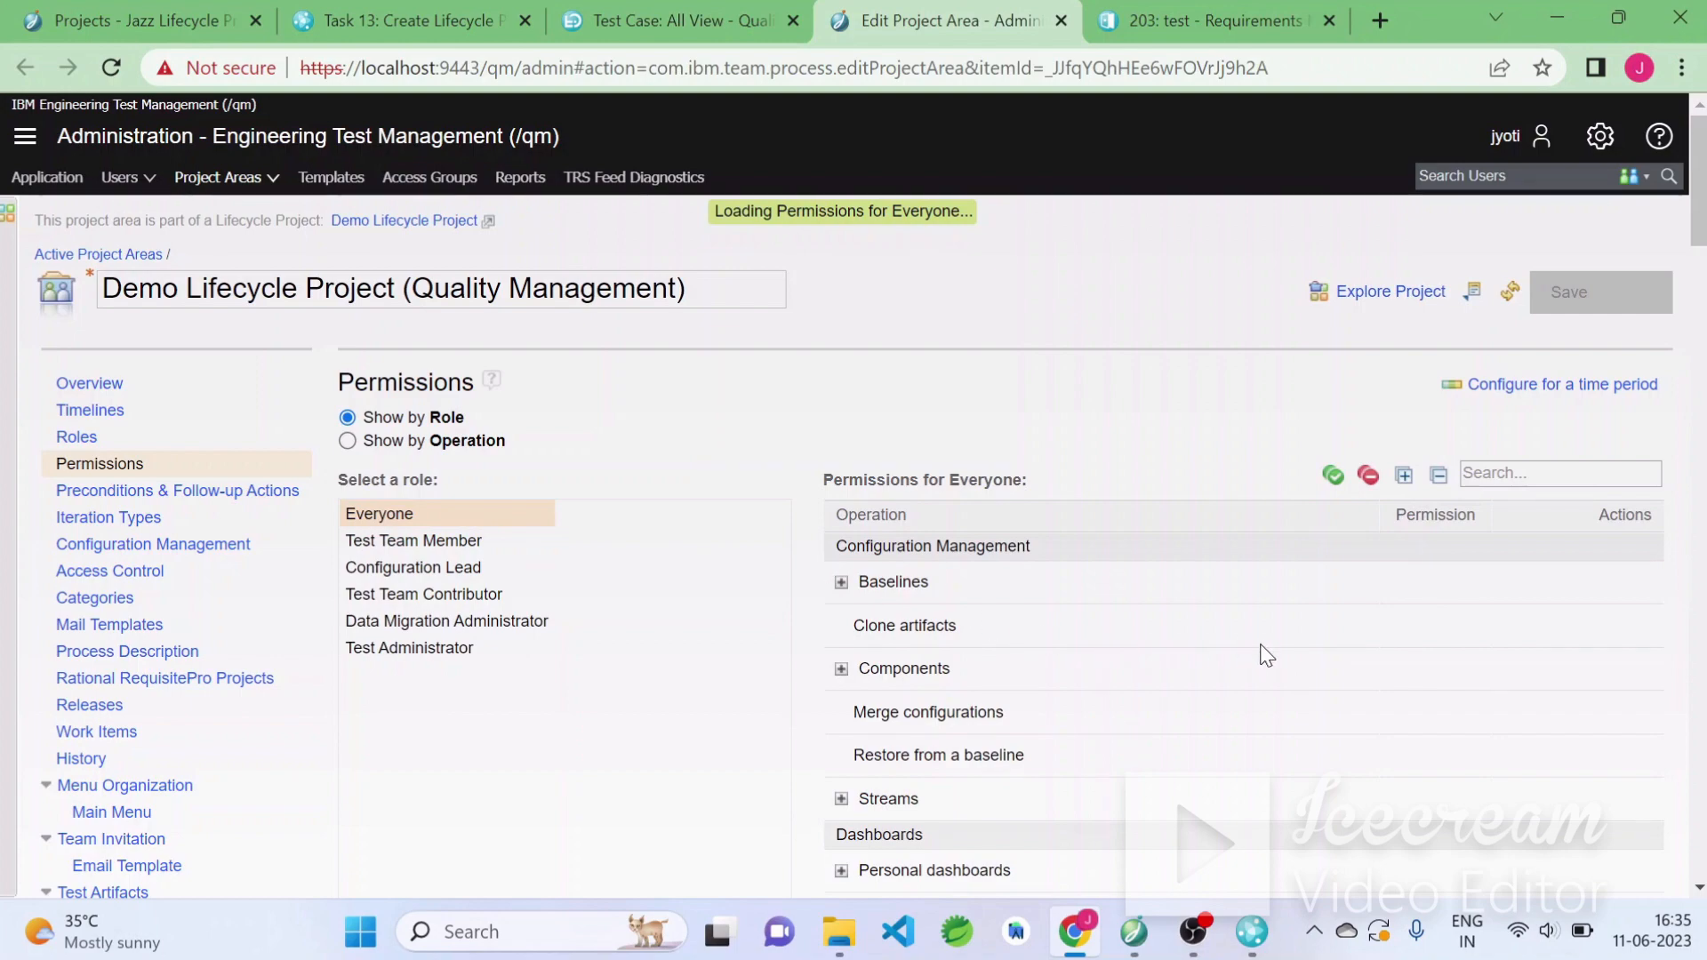
Grant the Everyone role all Save Test Case permissions in the Quality Management project area and save the change
scroll(1351, 706, "down", 4)
scroll(1351, 705, "down", 15)
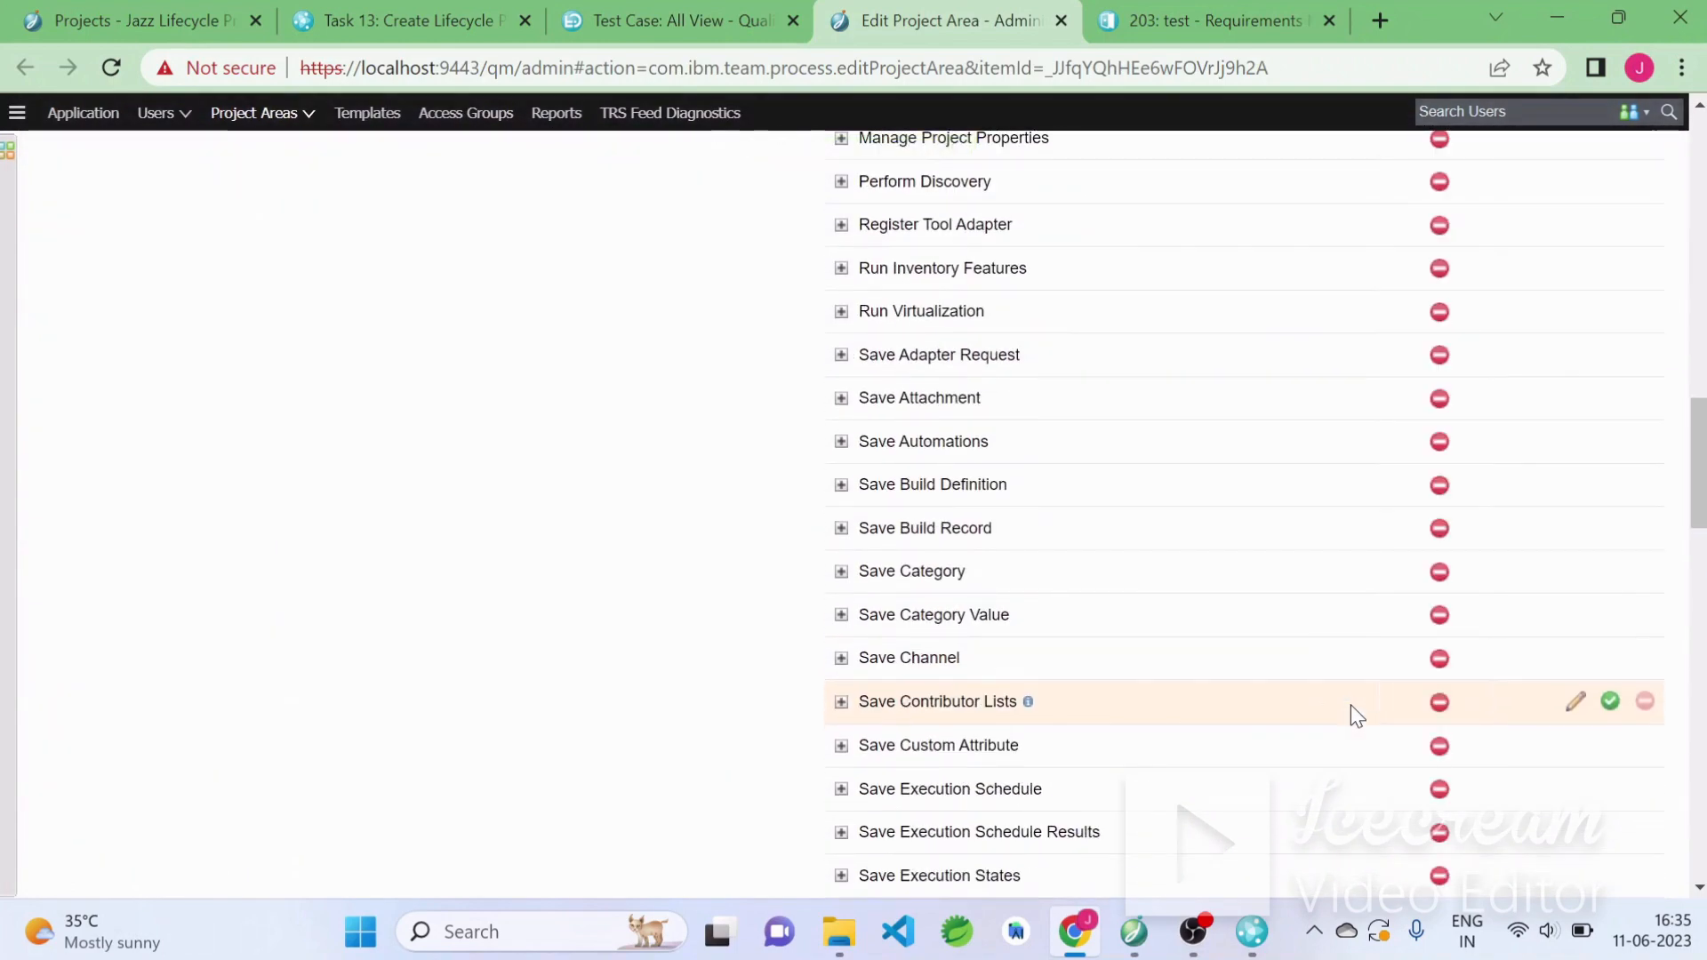
scroll(1352, 706, "down", 16)
scroll(1352, 706, "down", 8)
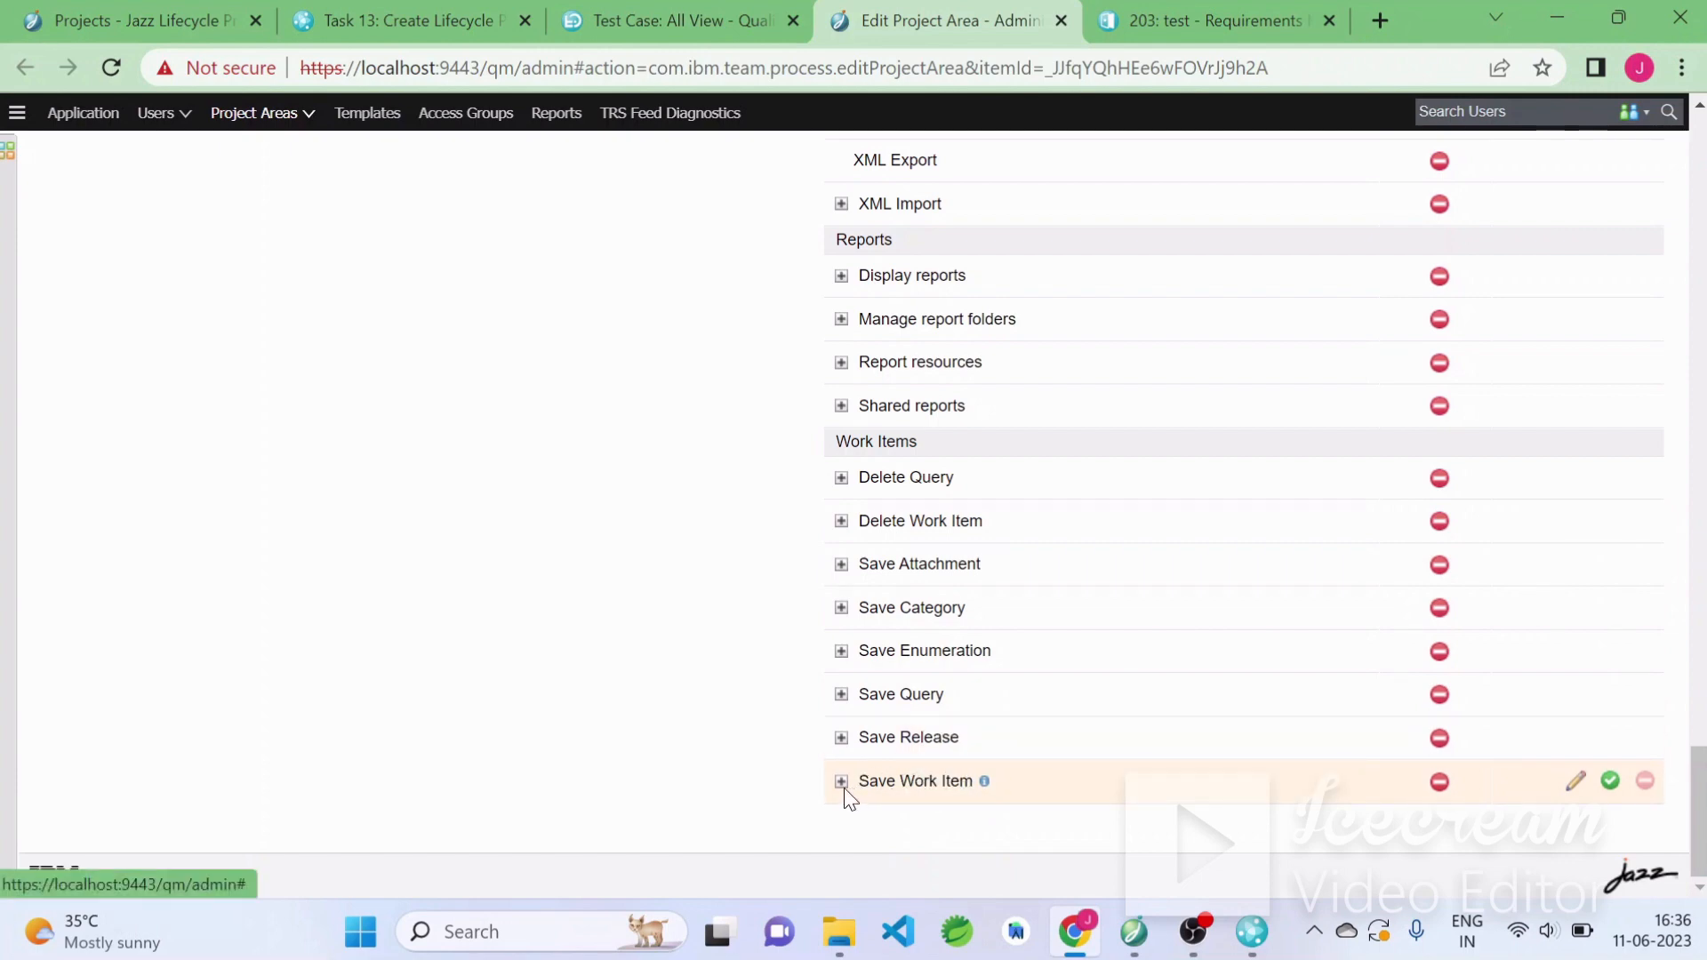
scroll(934, 765, "up", 3)
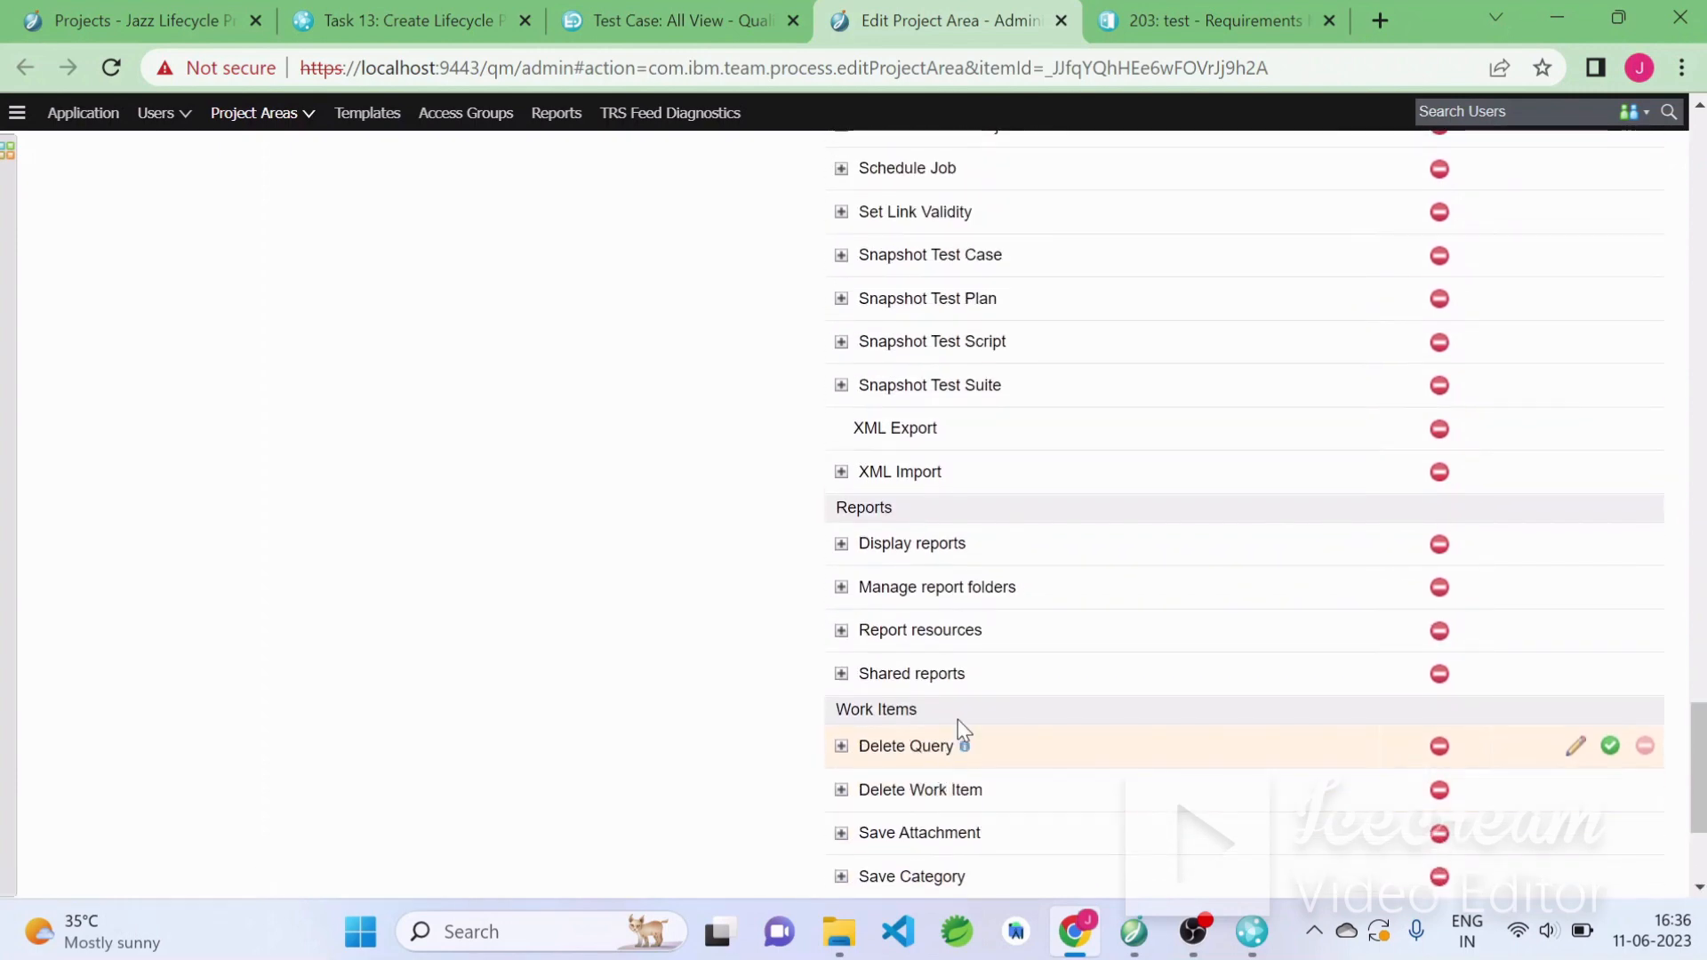
scroll(990, 781, "up", 3)
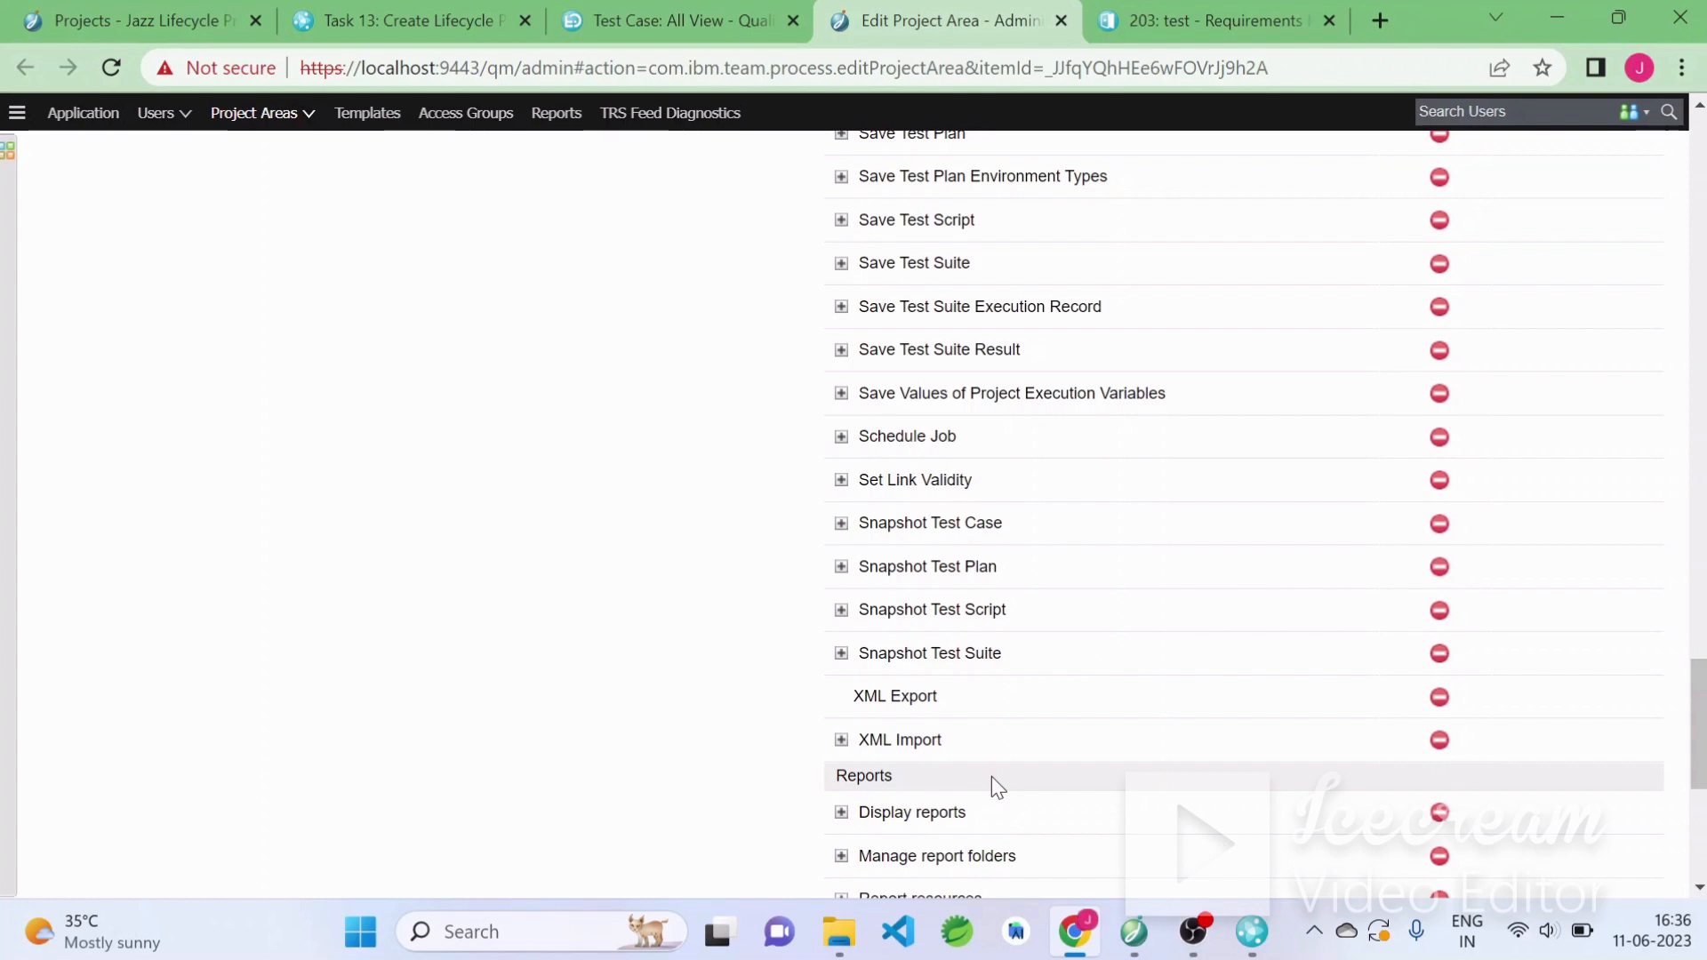
scroll(993, 784, "up", 3)
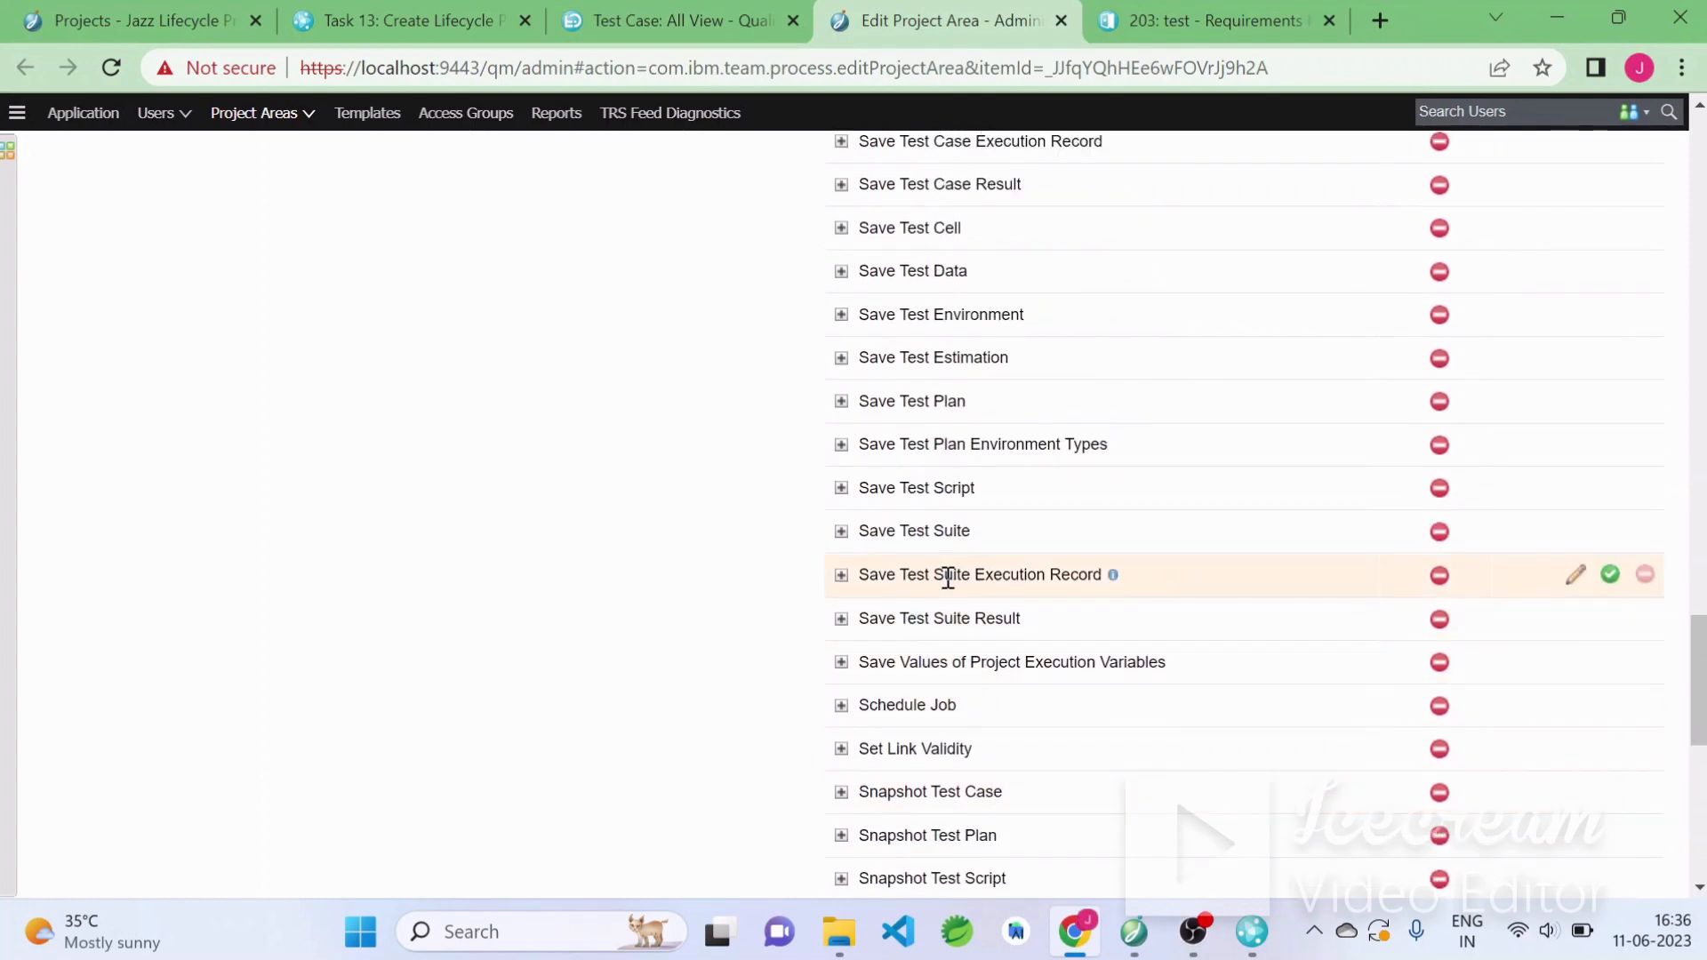
scroll(948, 596, "up", 2)
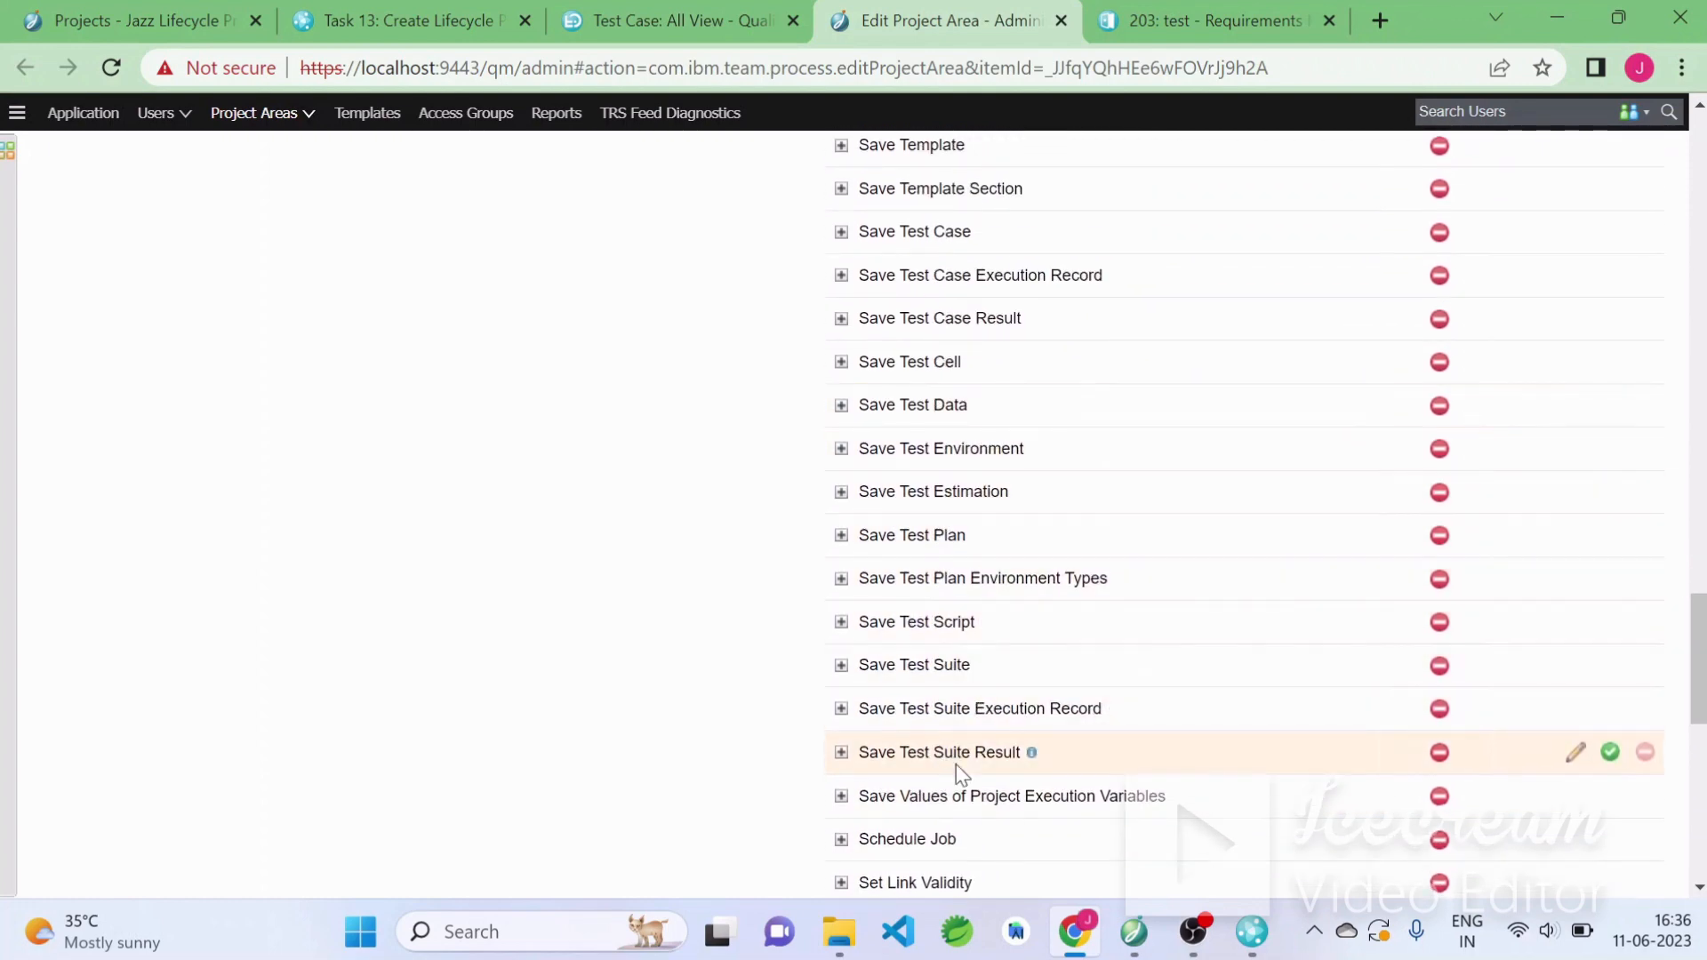
scroll(987, 759, "up", 3)
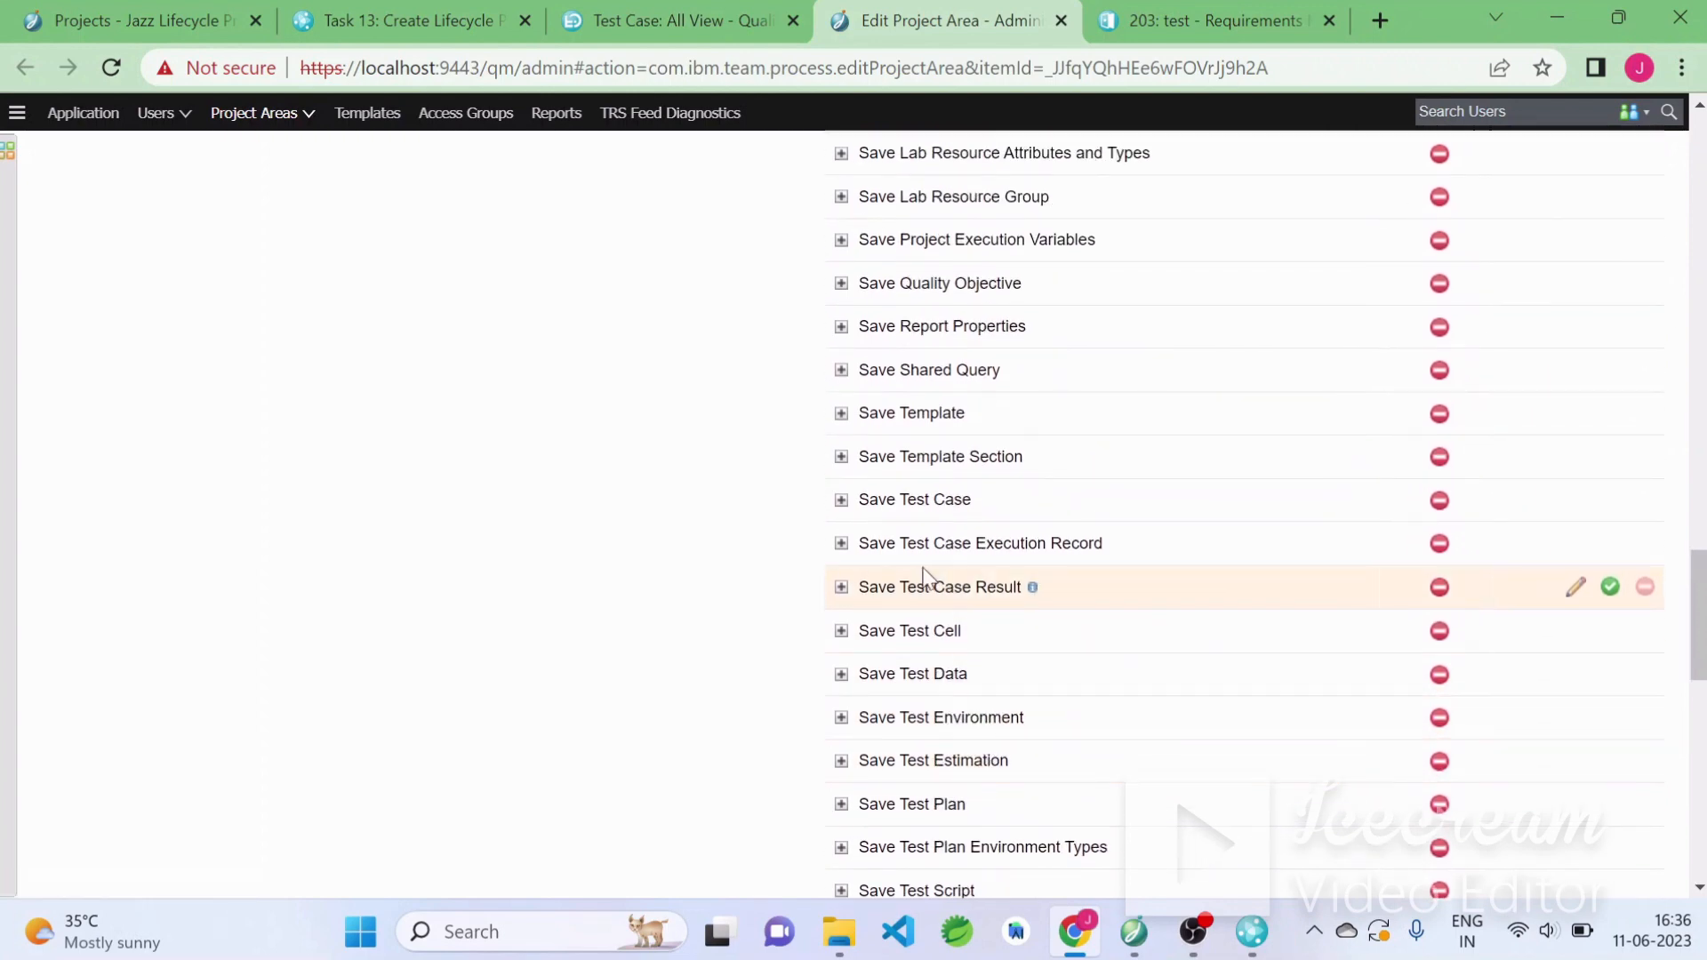
left_click(841, 501)
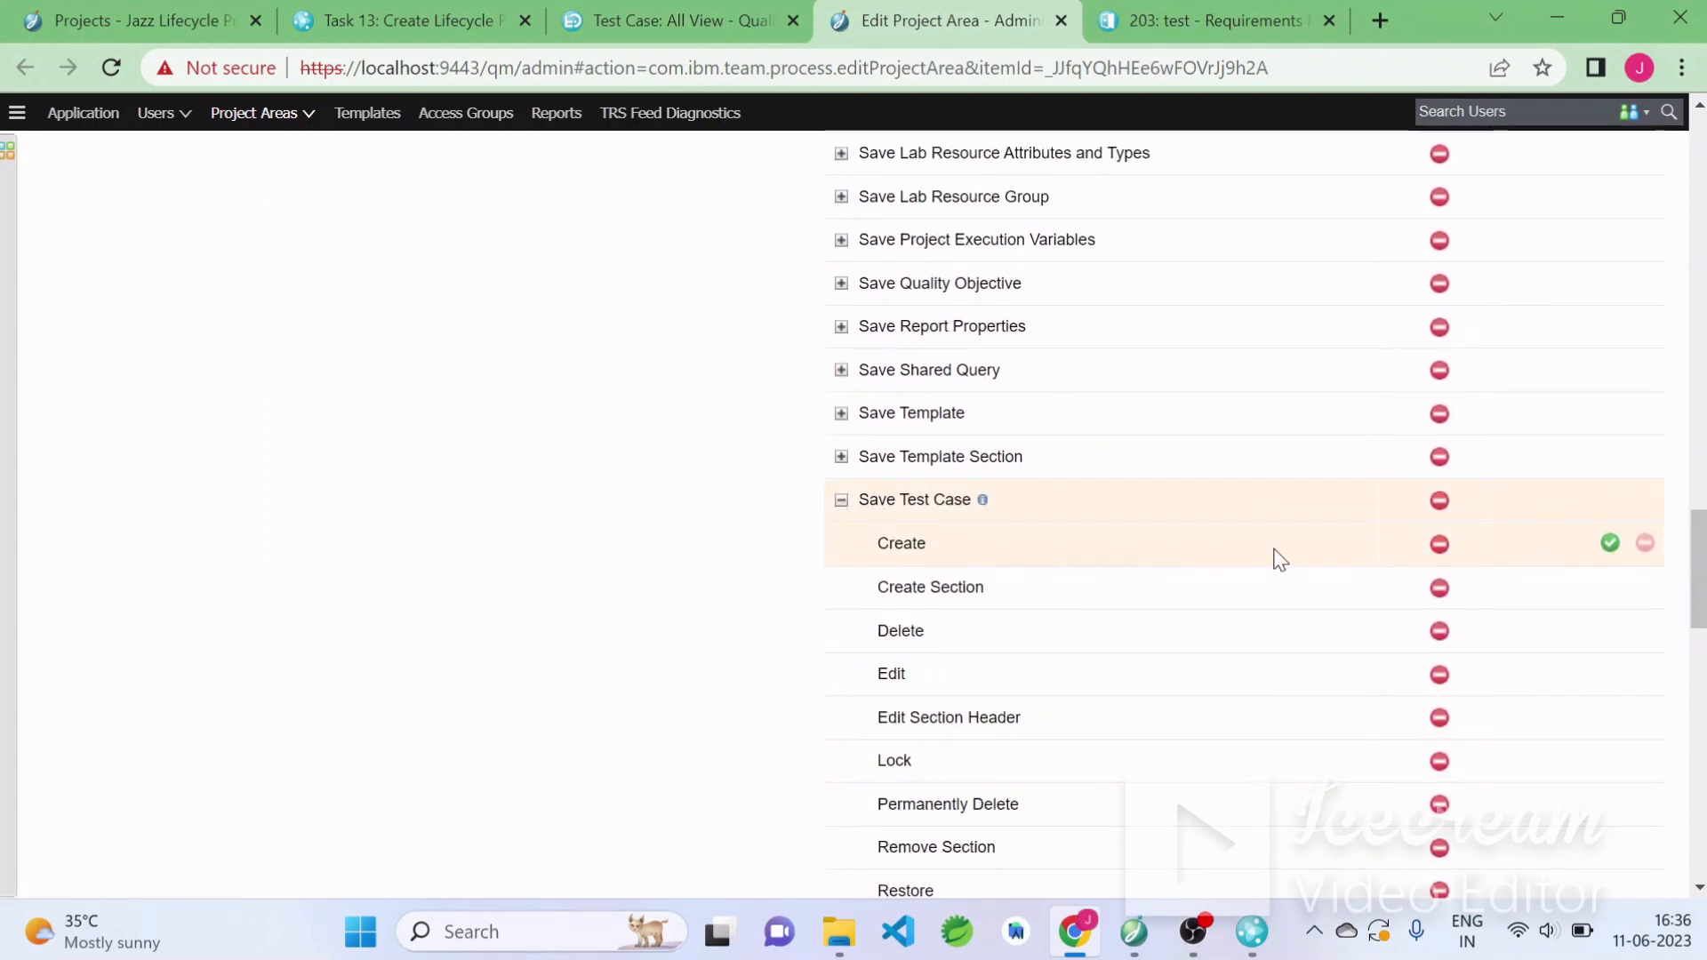
left_click(1611, 501)
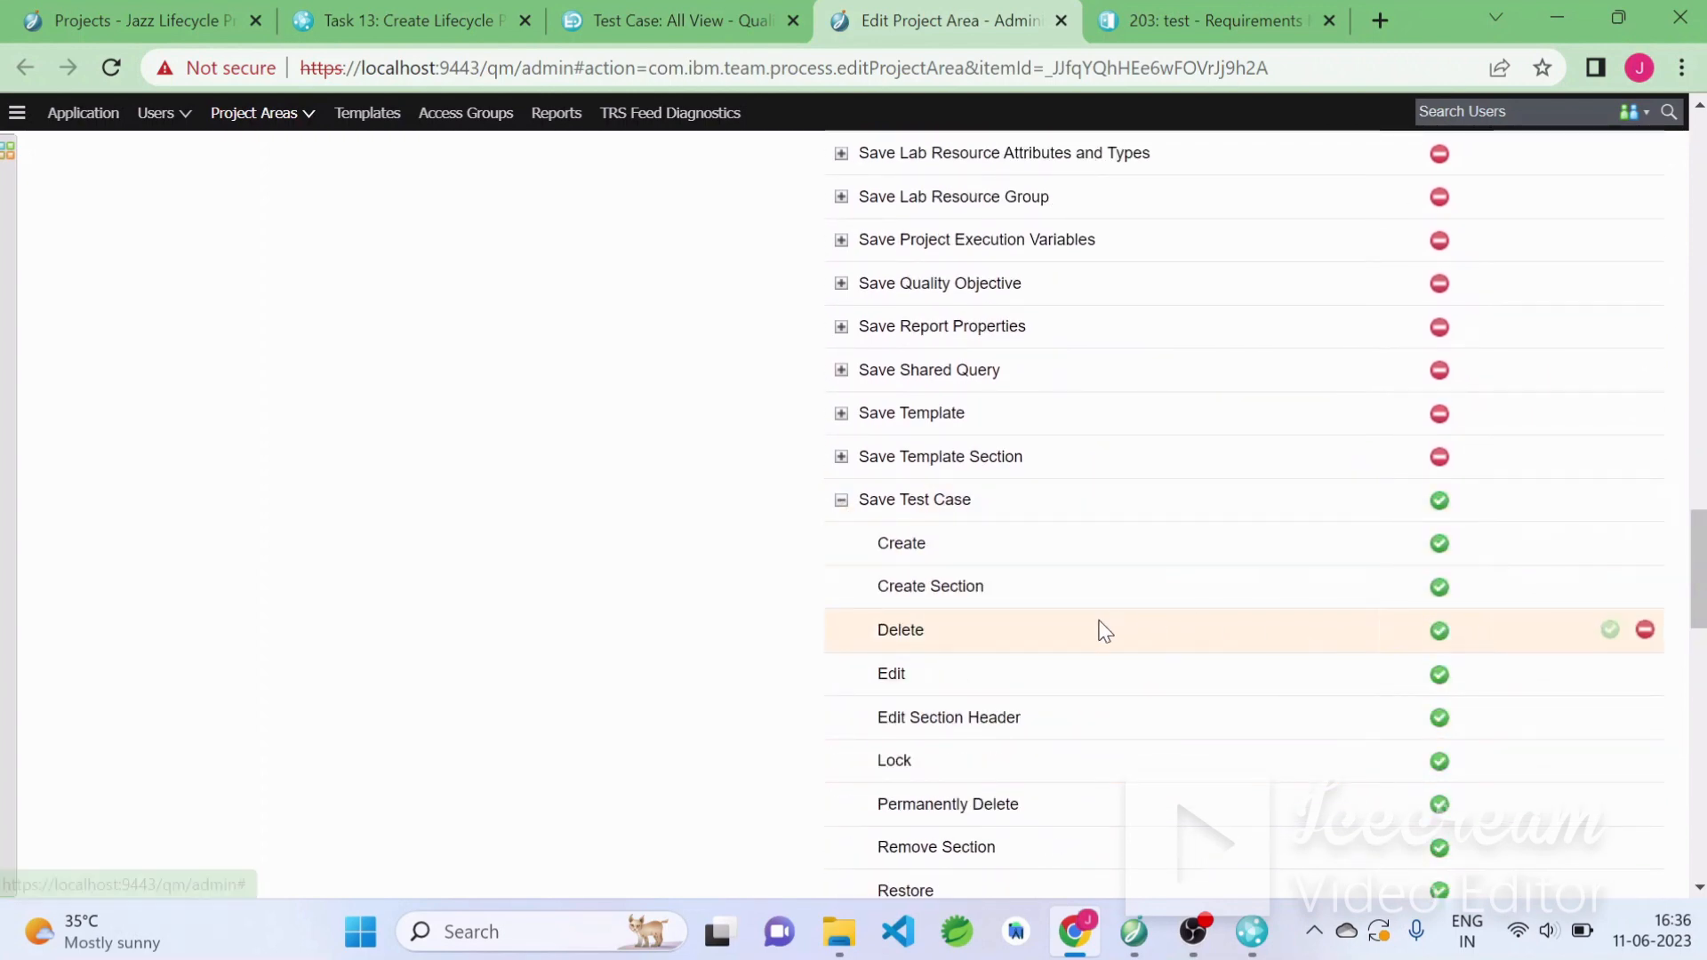
scroll(1543, 587, "up", 1)
scroll(1535, 576, "up", 20)
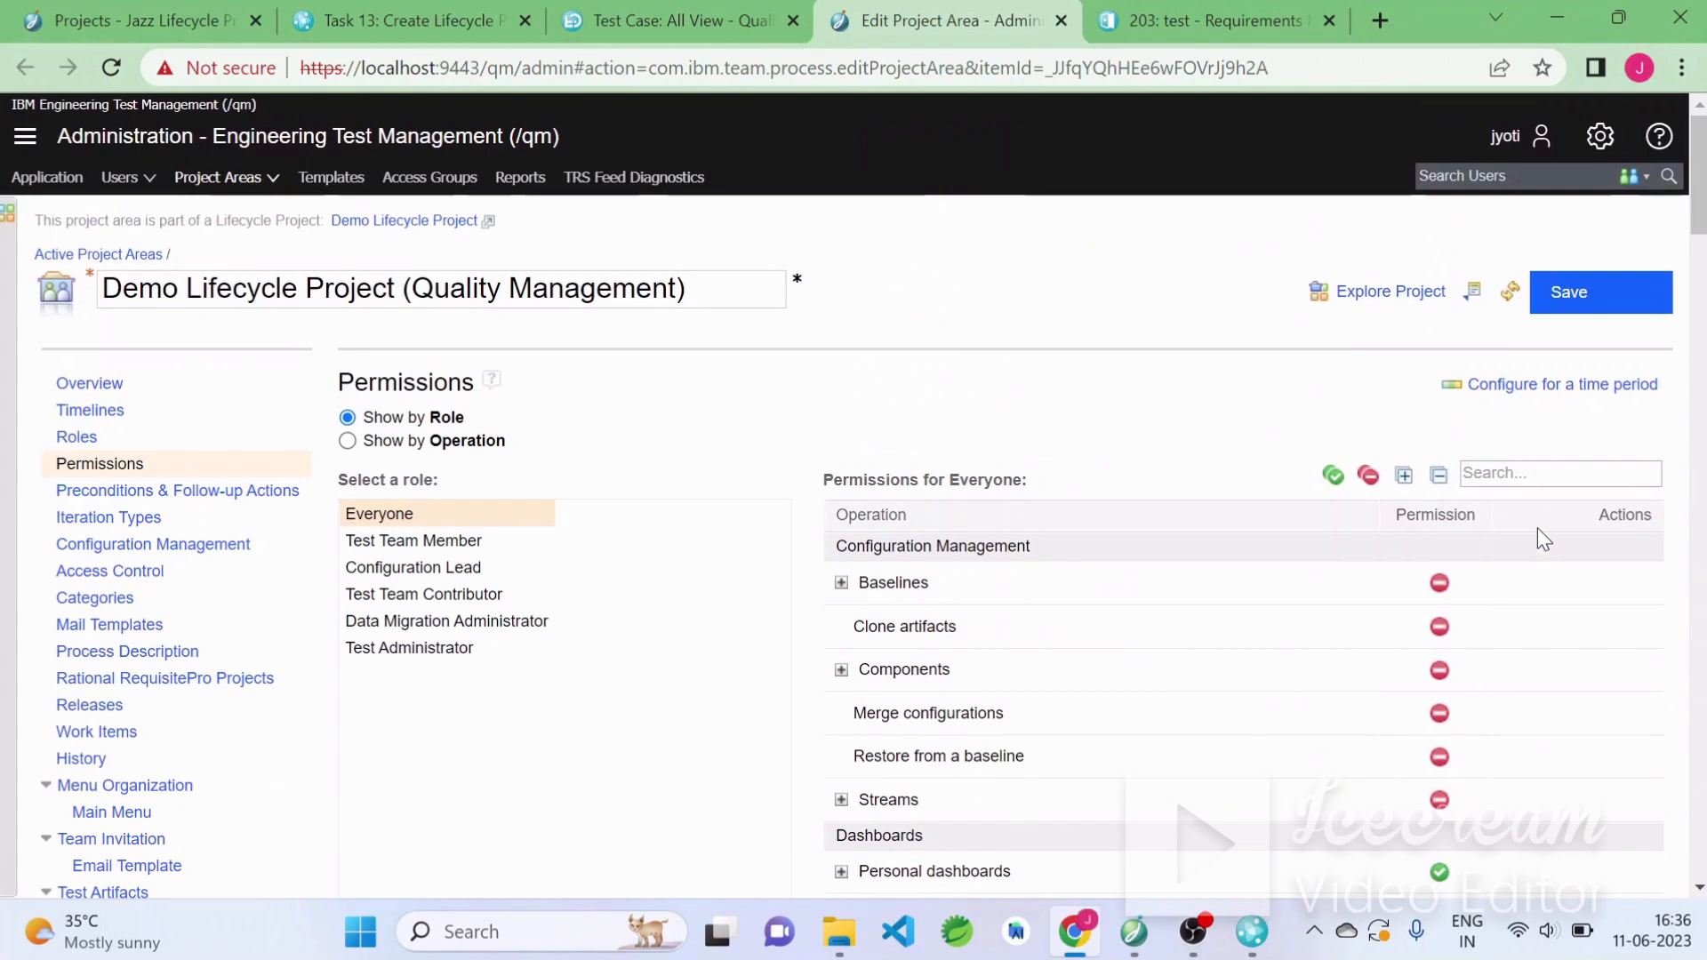
left_click(1596, 295)
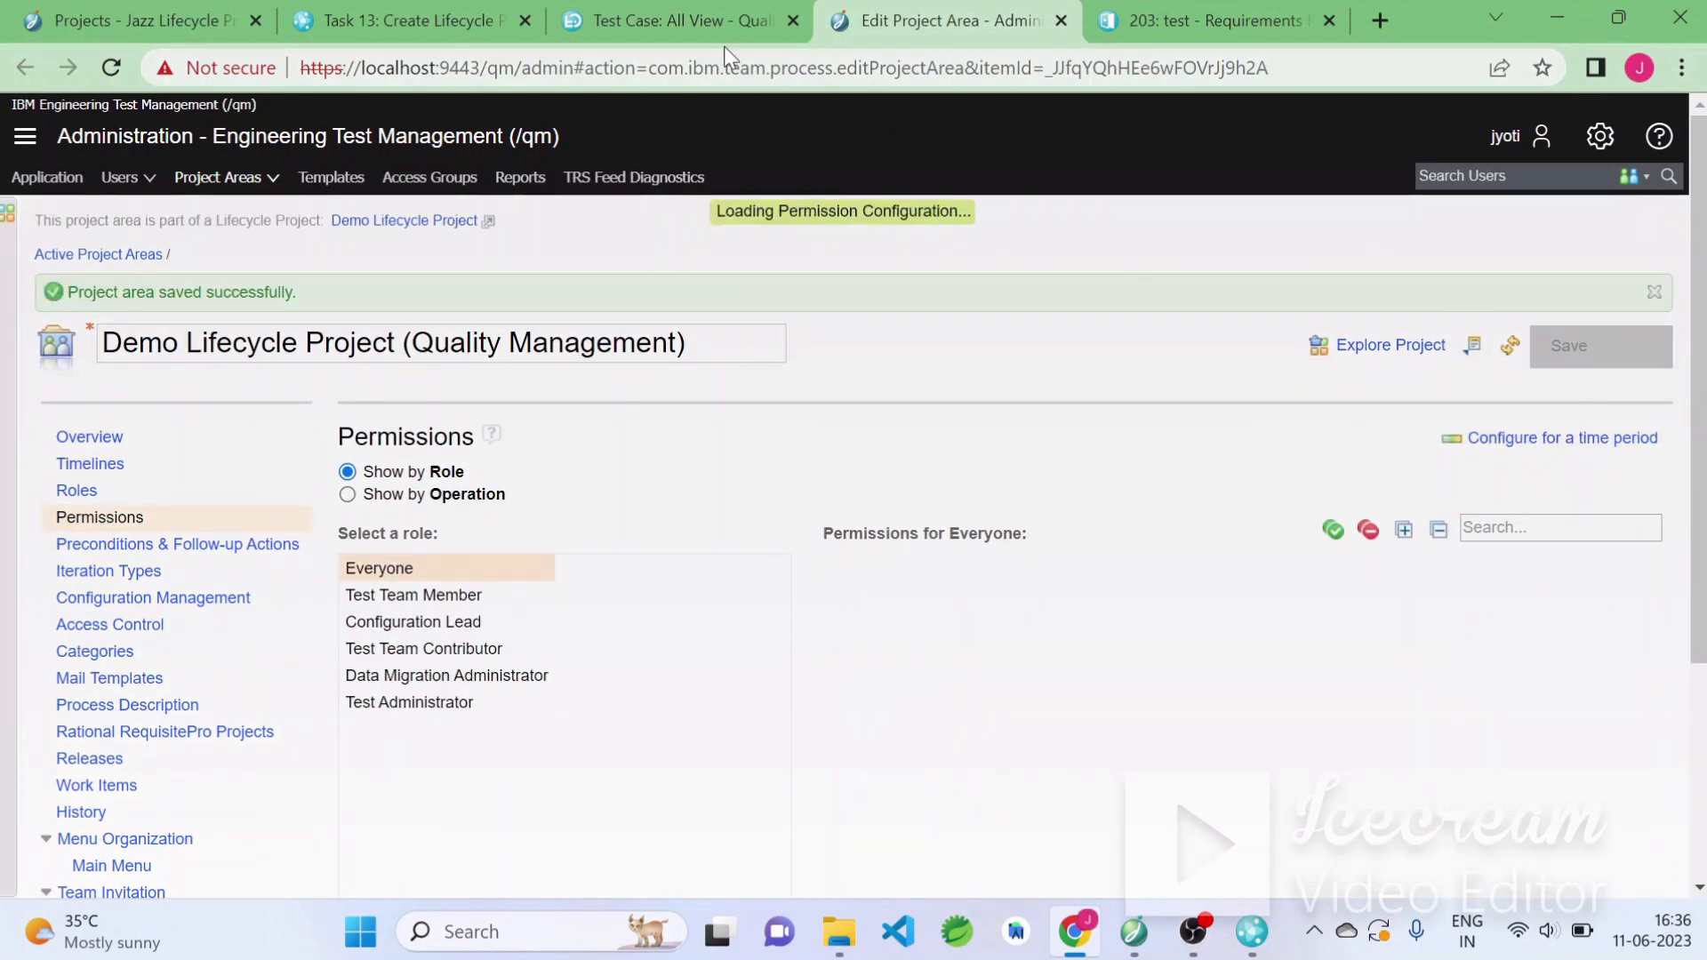
Reload the Quality Management project, create a test case named "Lifecycle Project Test case" with the SAFe Test Case Template, and save it
left_click(715, 21)
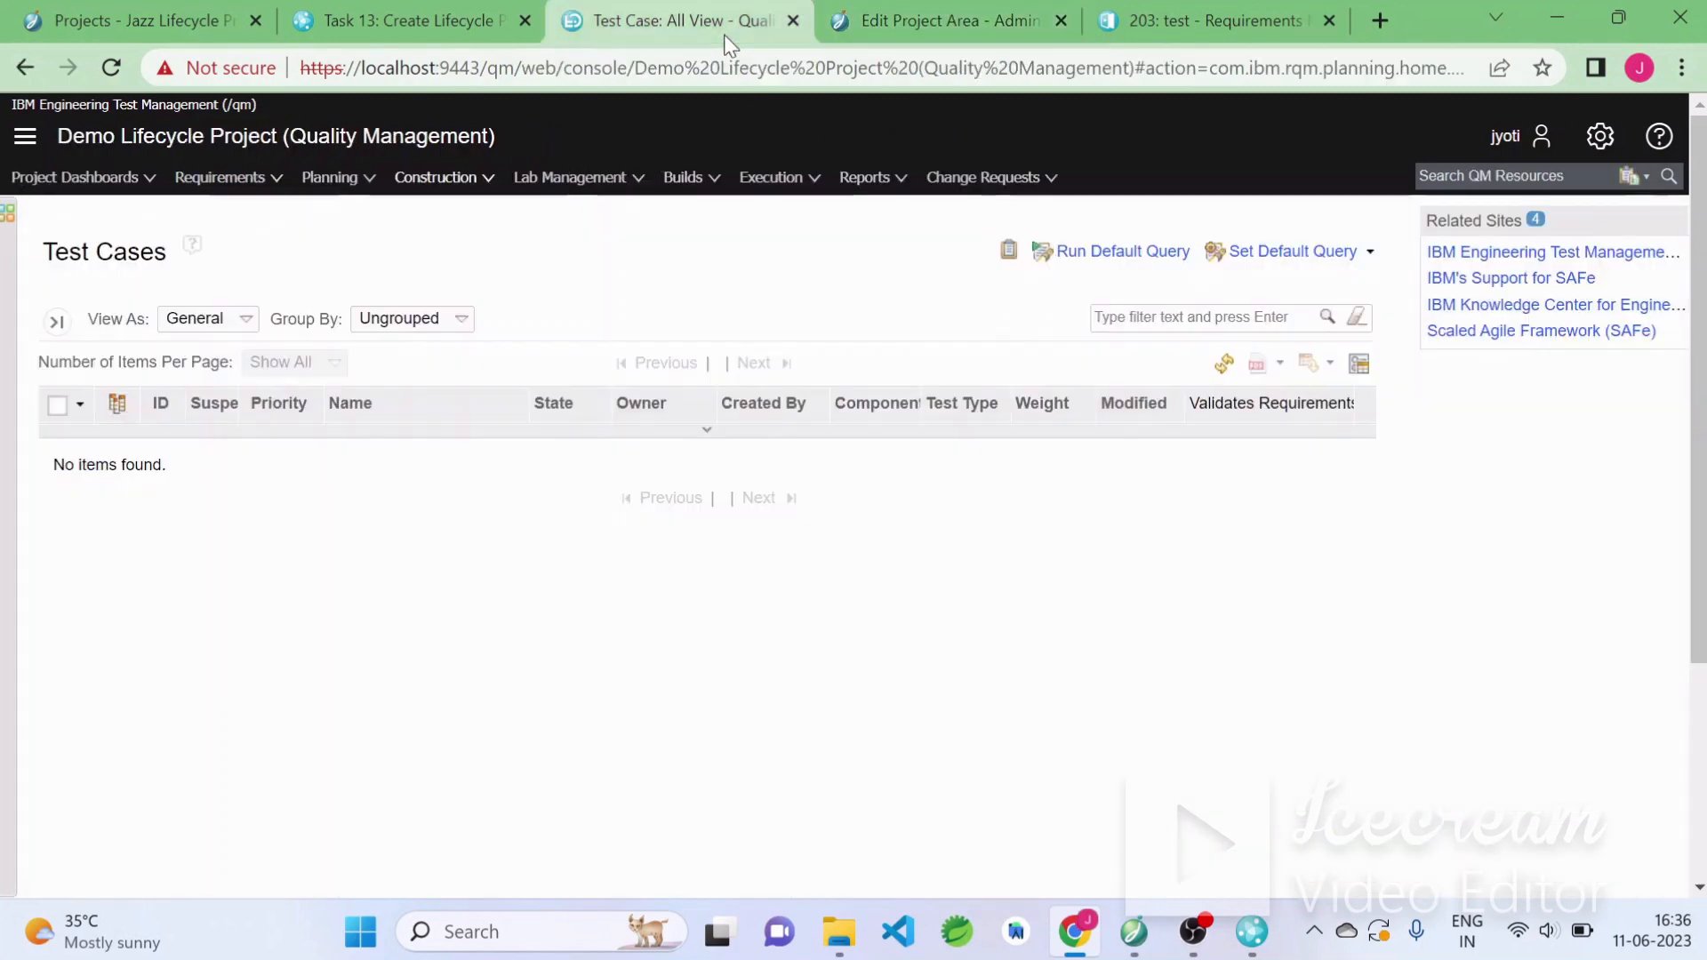
left_click(112, 66)
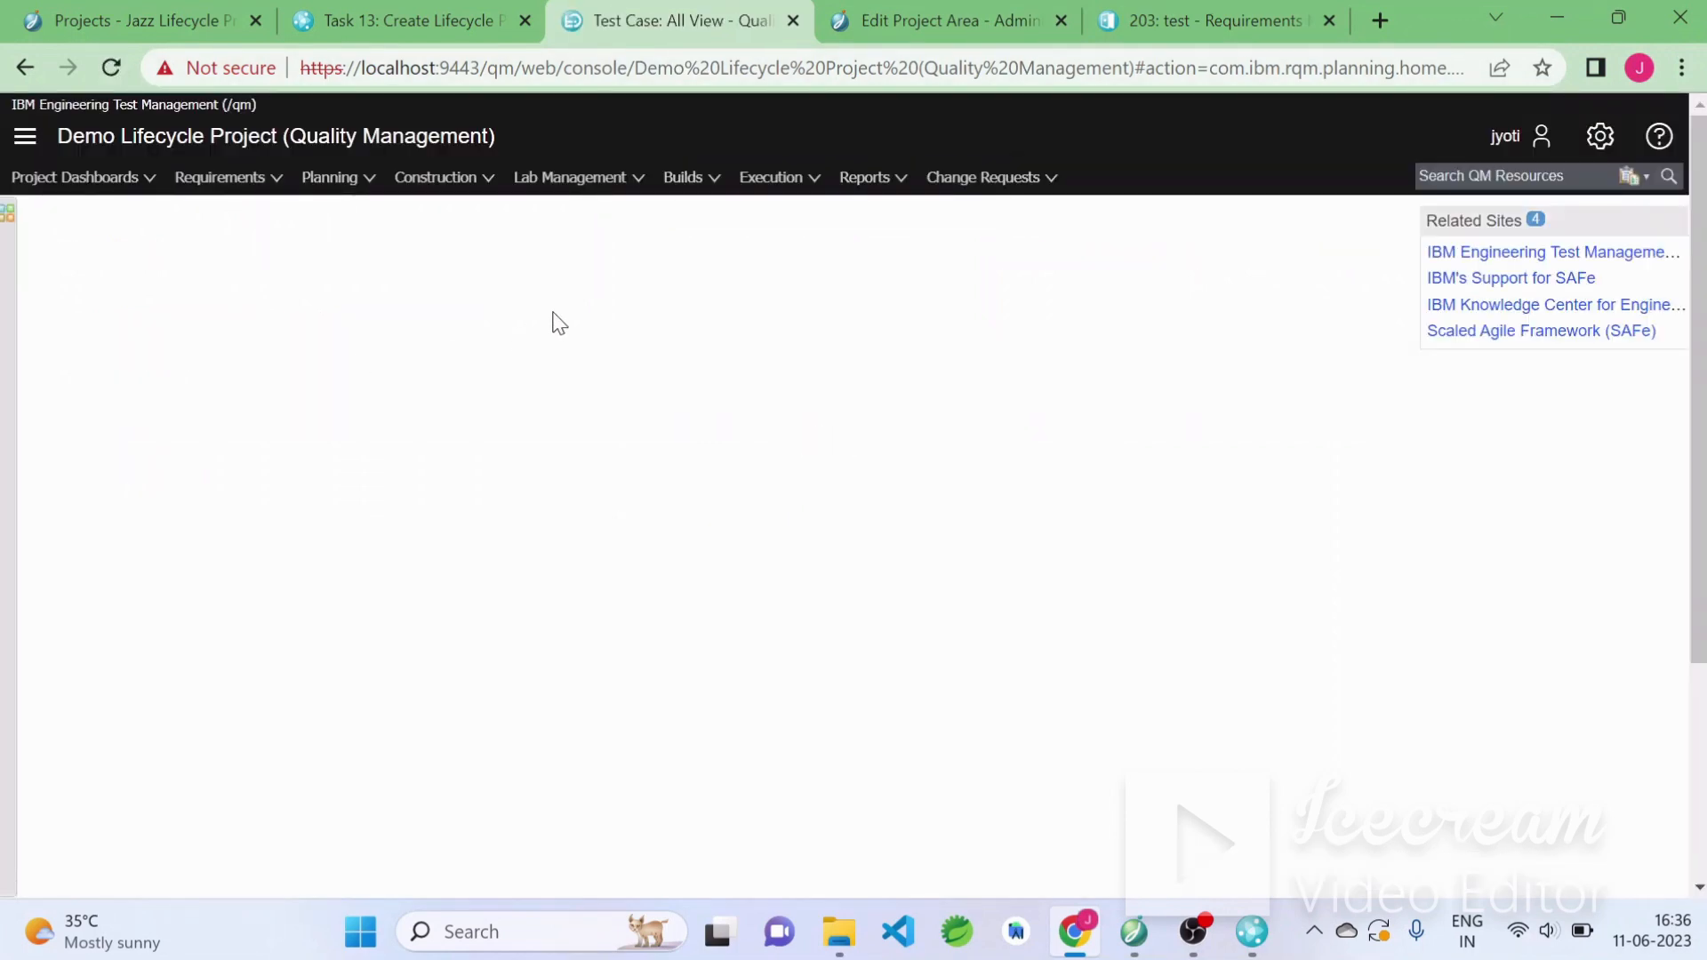
left_click(477, 178)
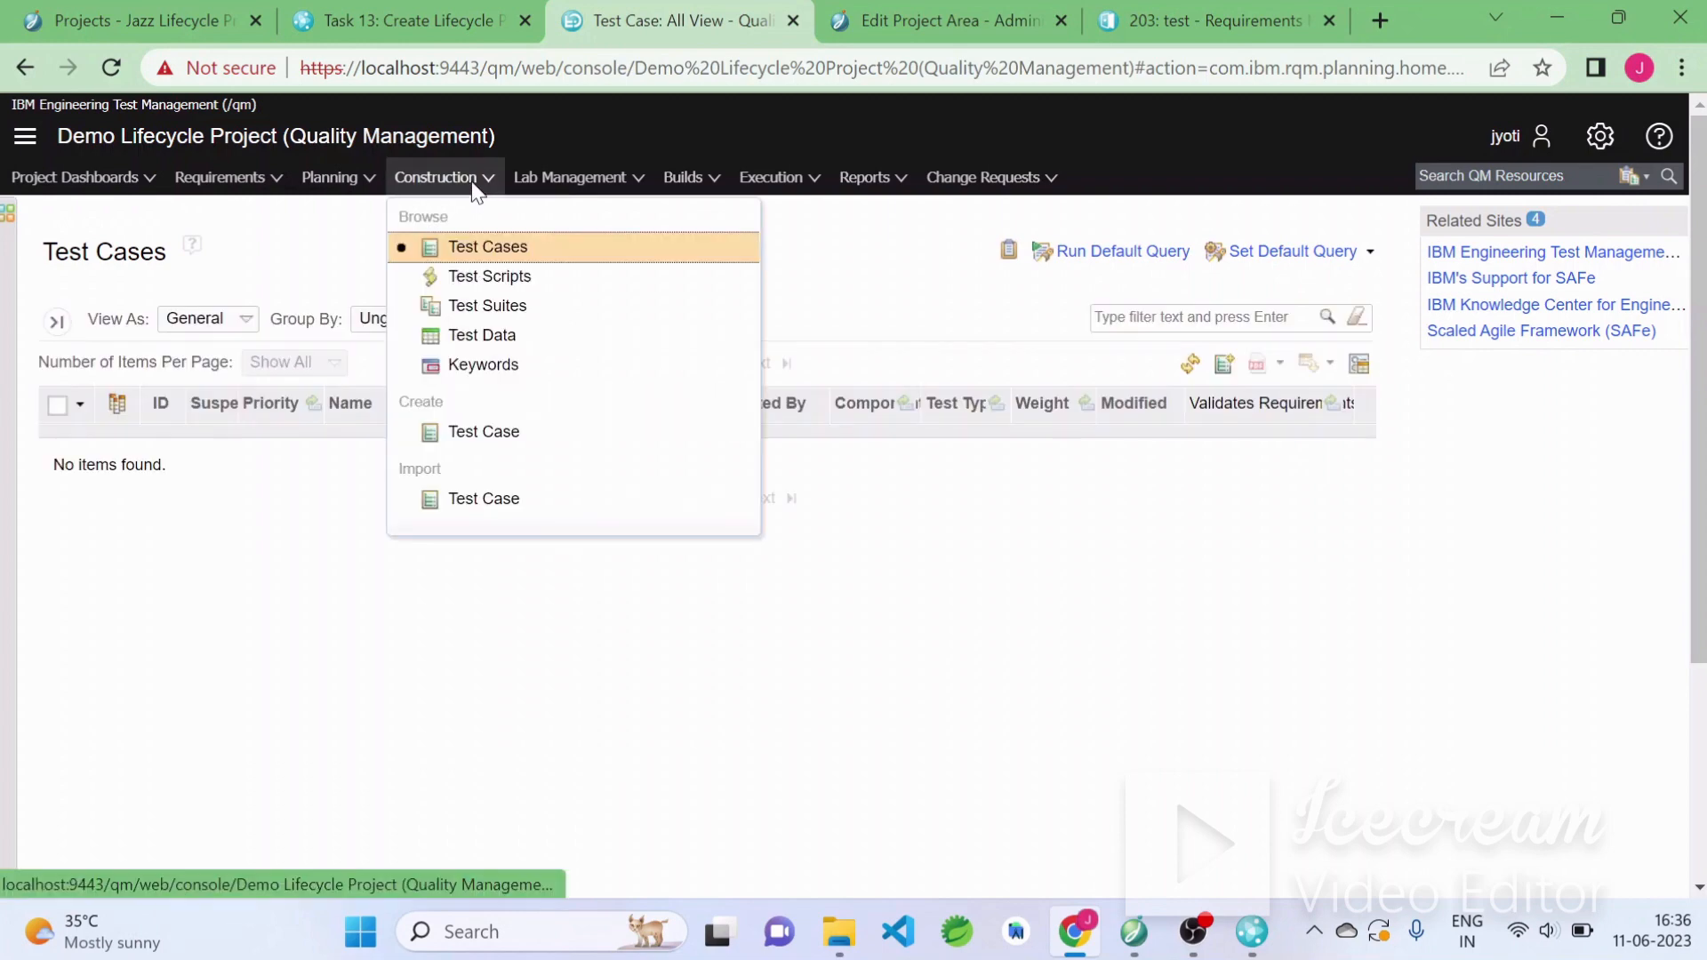
left_click(507, 444)
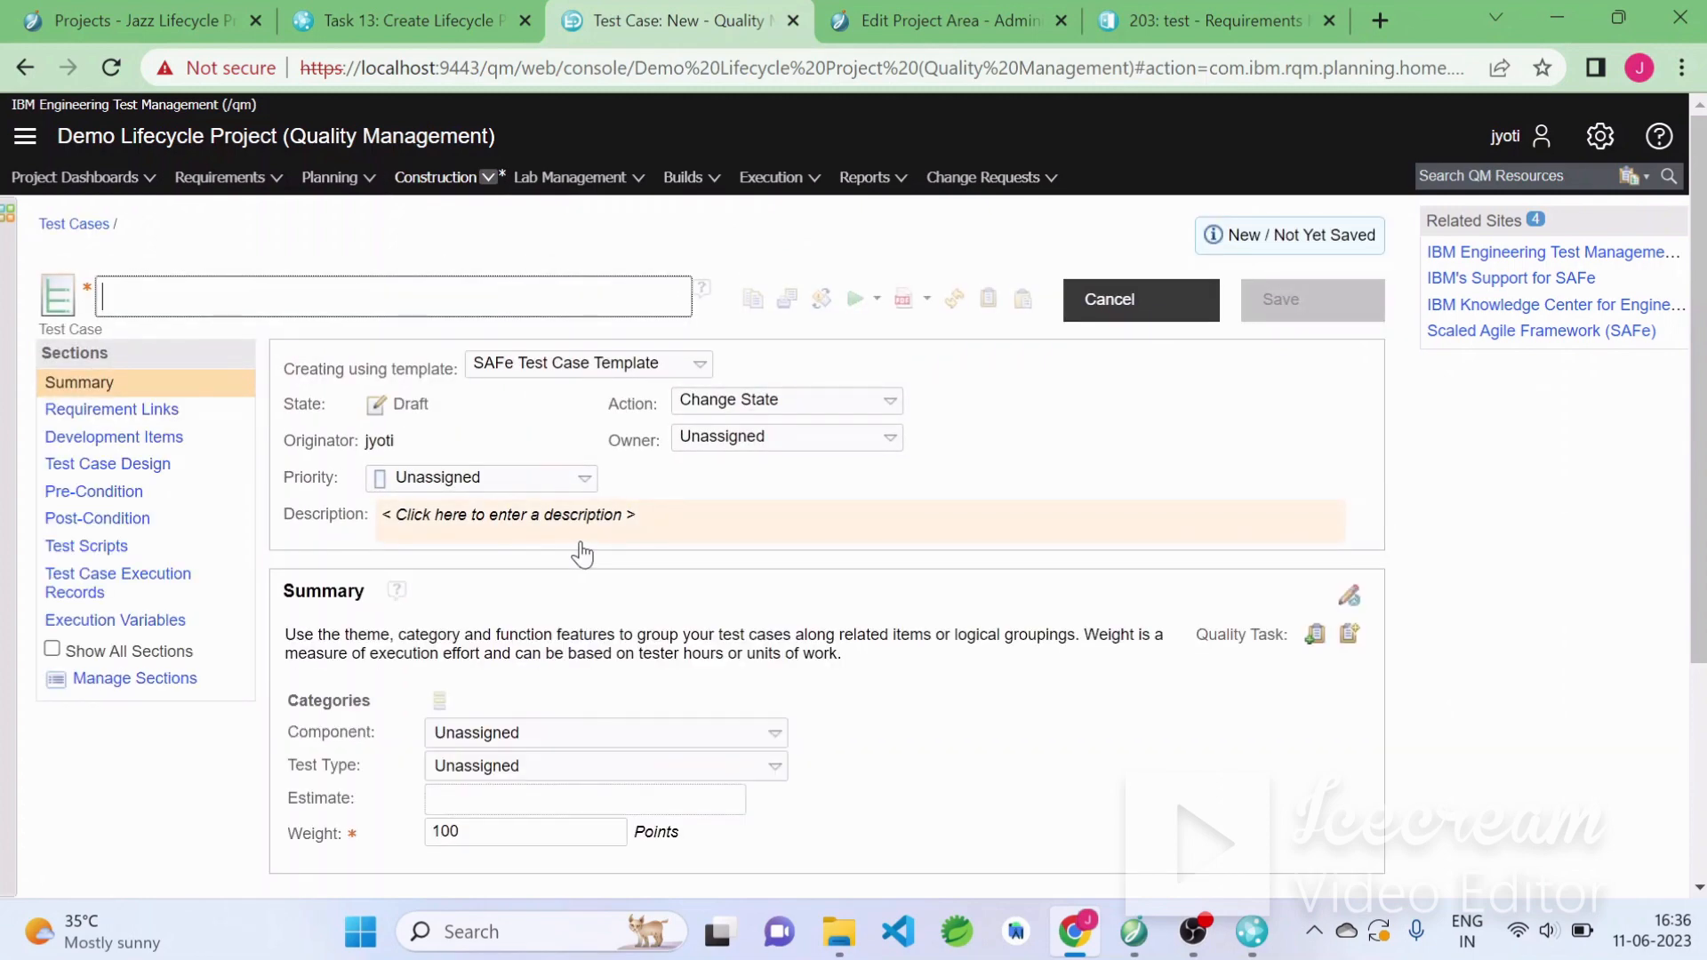
type("Life")
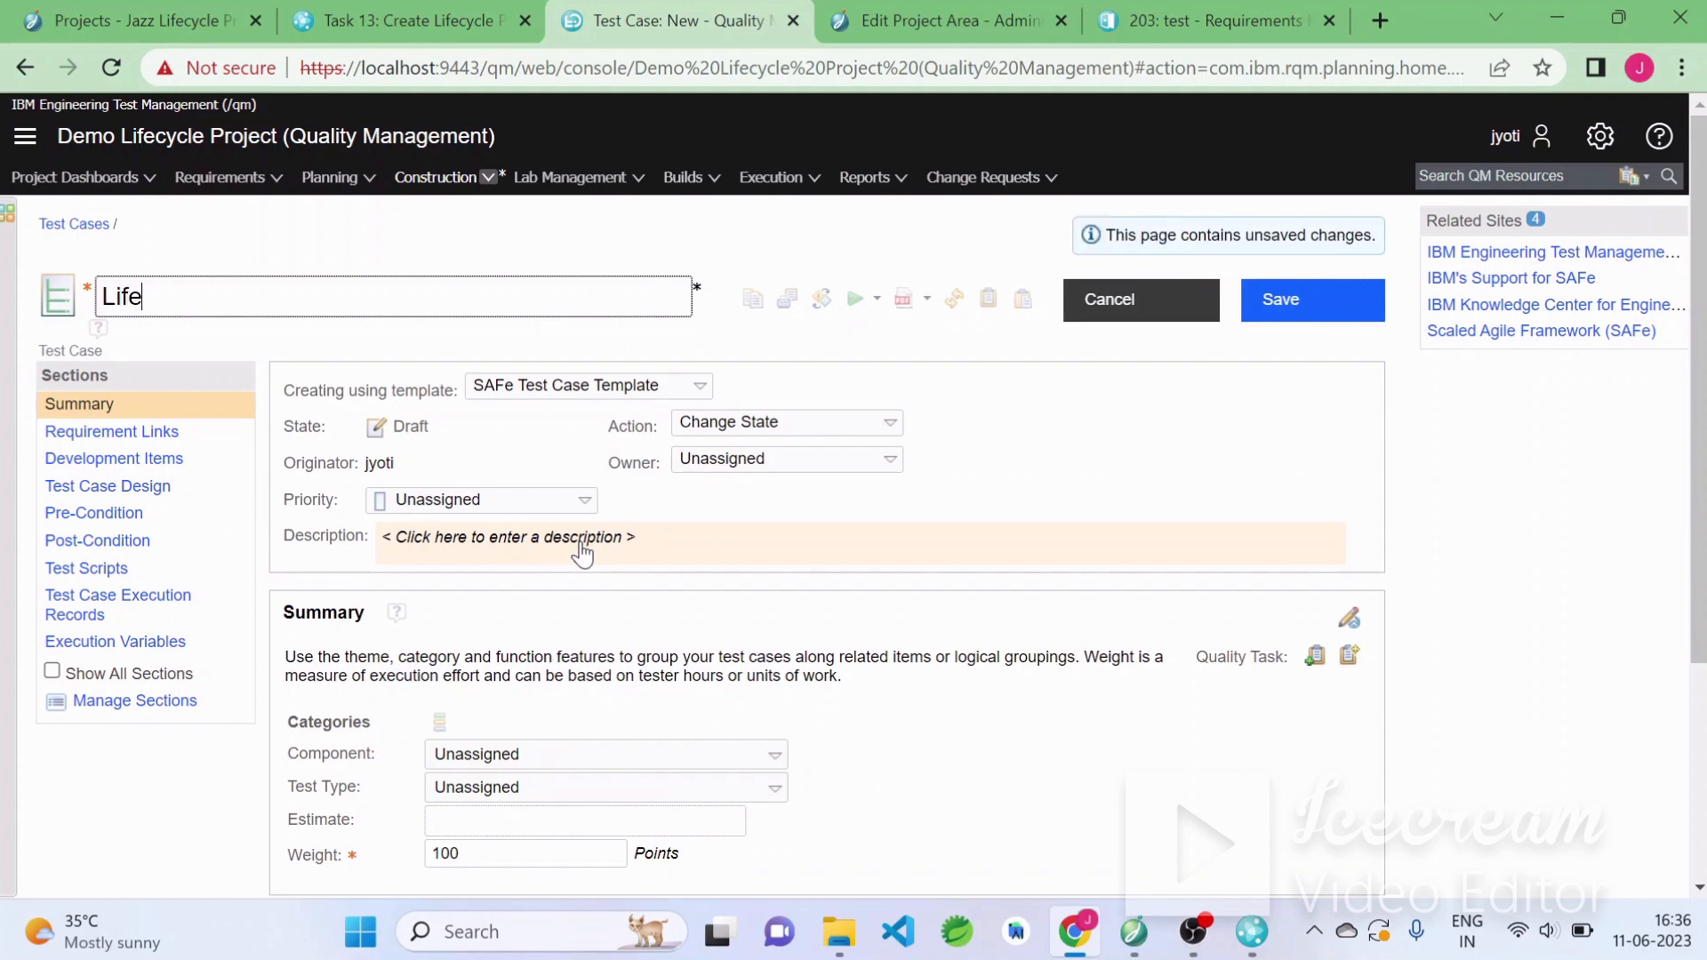
type("cycle Project T")
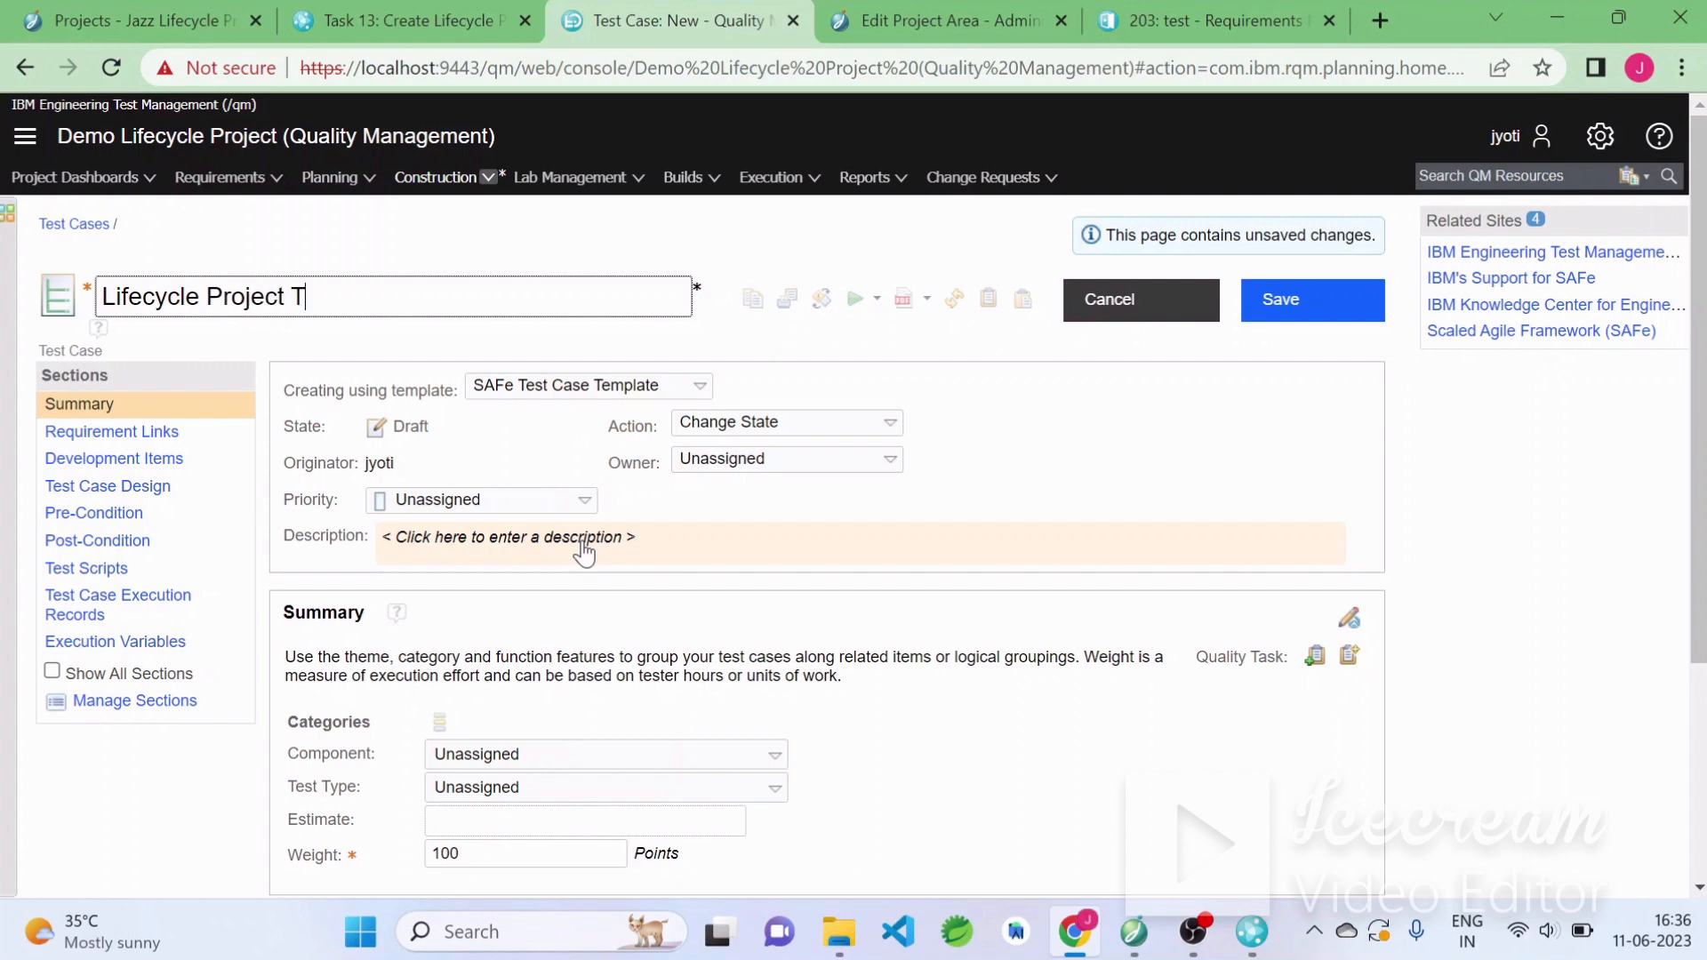
type("est case")
left_click(1339, 307)
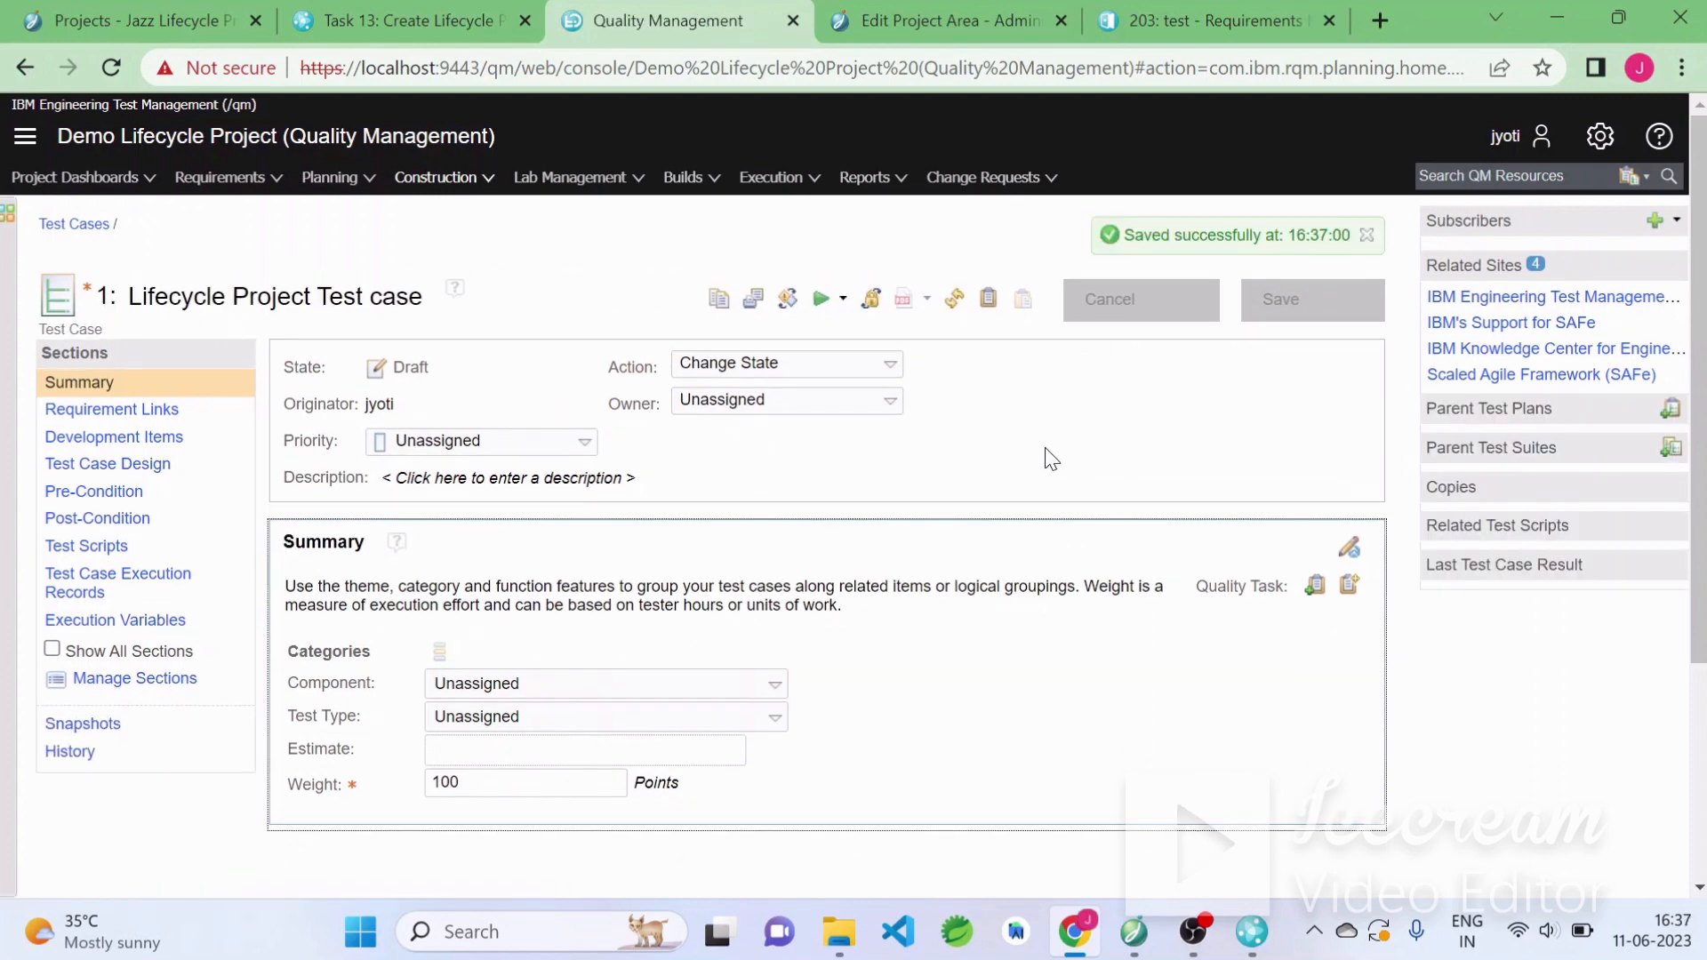
Rename requirement artifact 203 in the Requirements project to "Lifecycle Project Requirement", save it and finish editing
left_click(1241, 12)
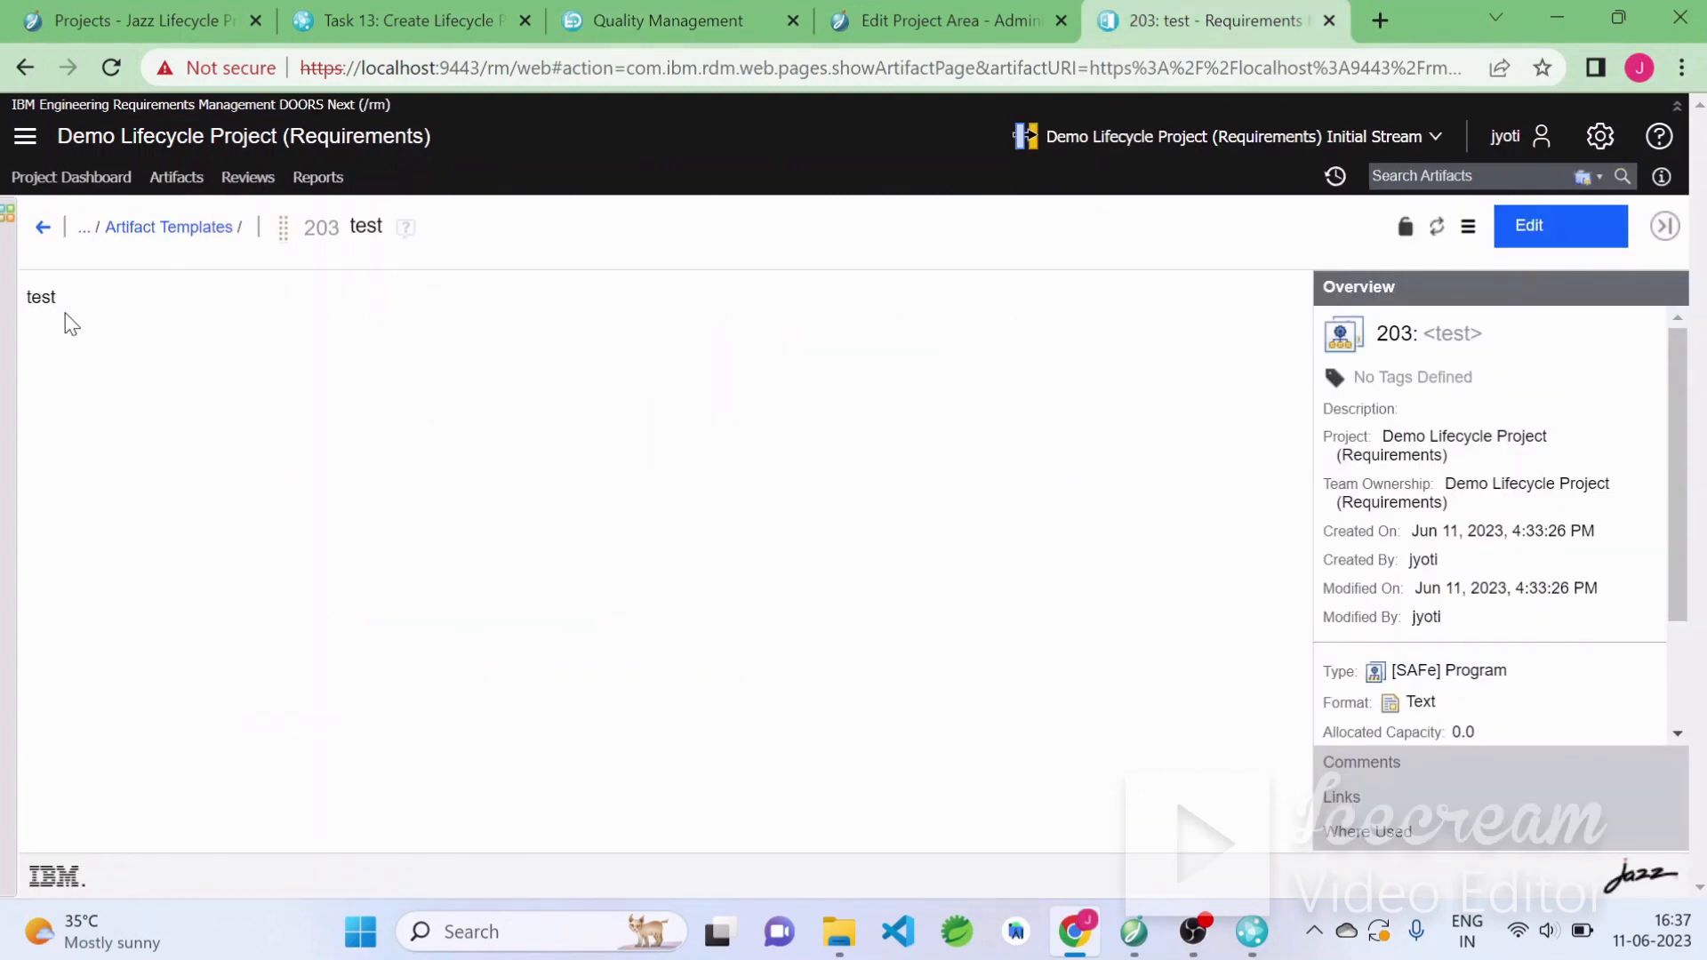
left_click(1583, 227)
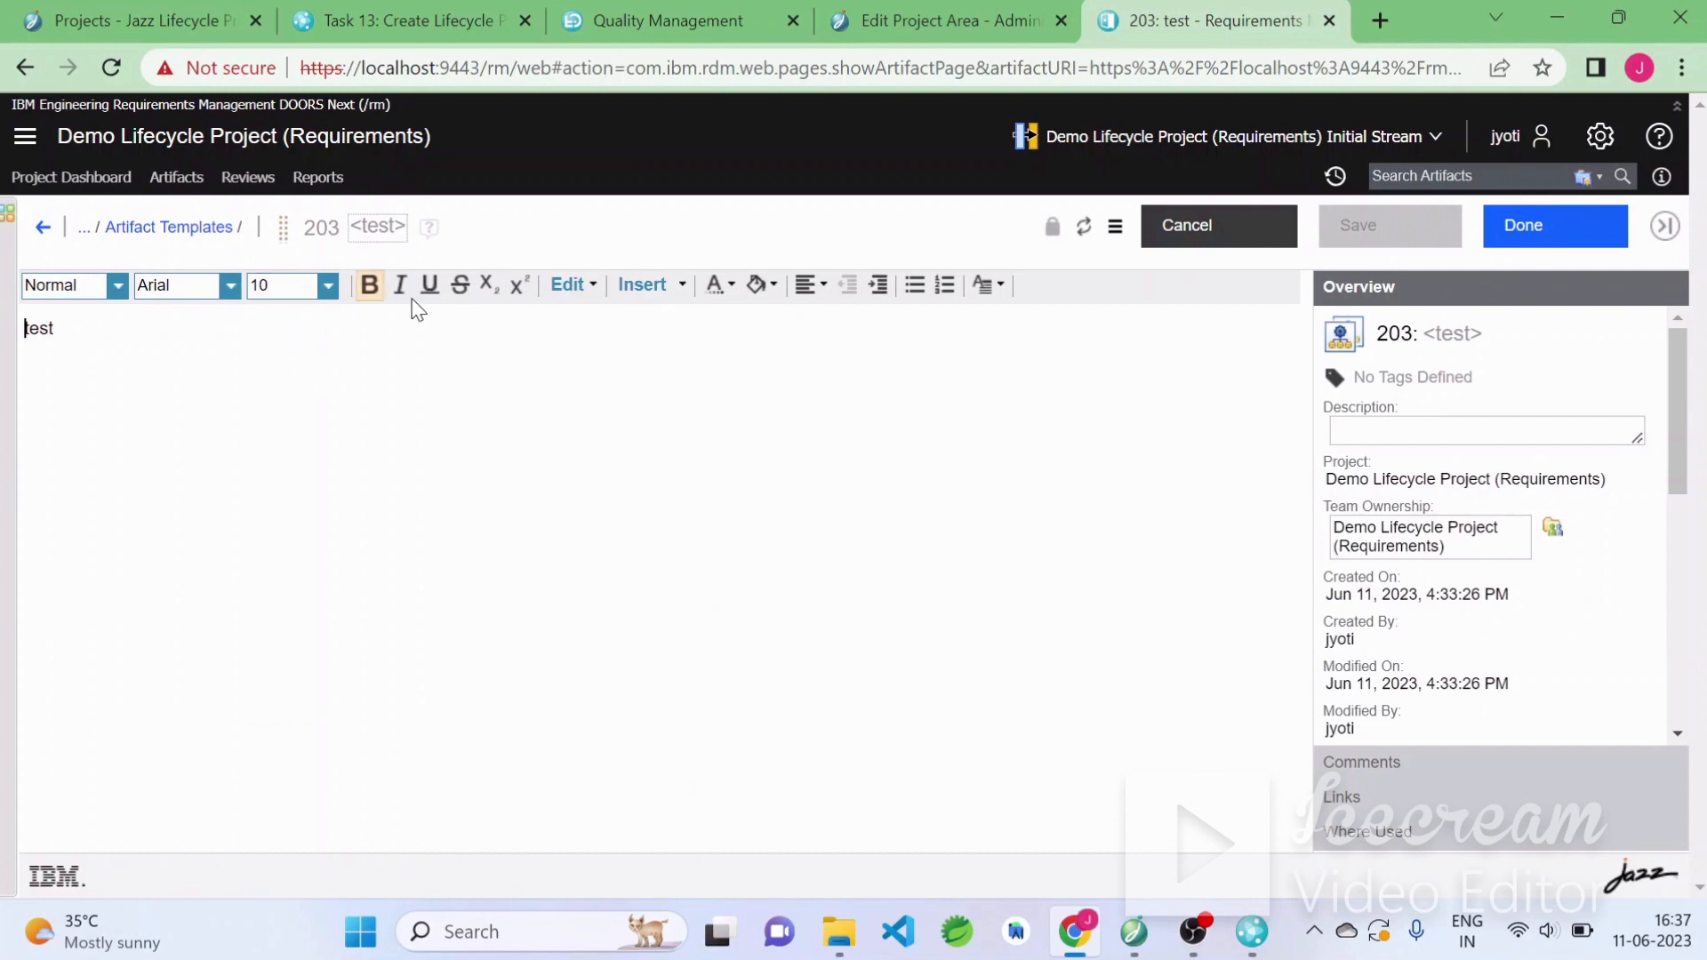
left_click(376, 228)
left_click_drag(406, 227, 353, 229)
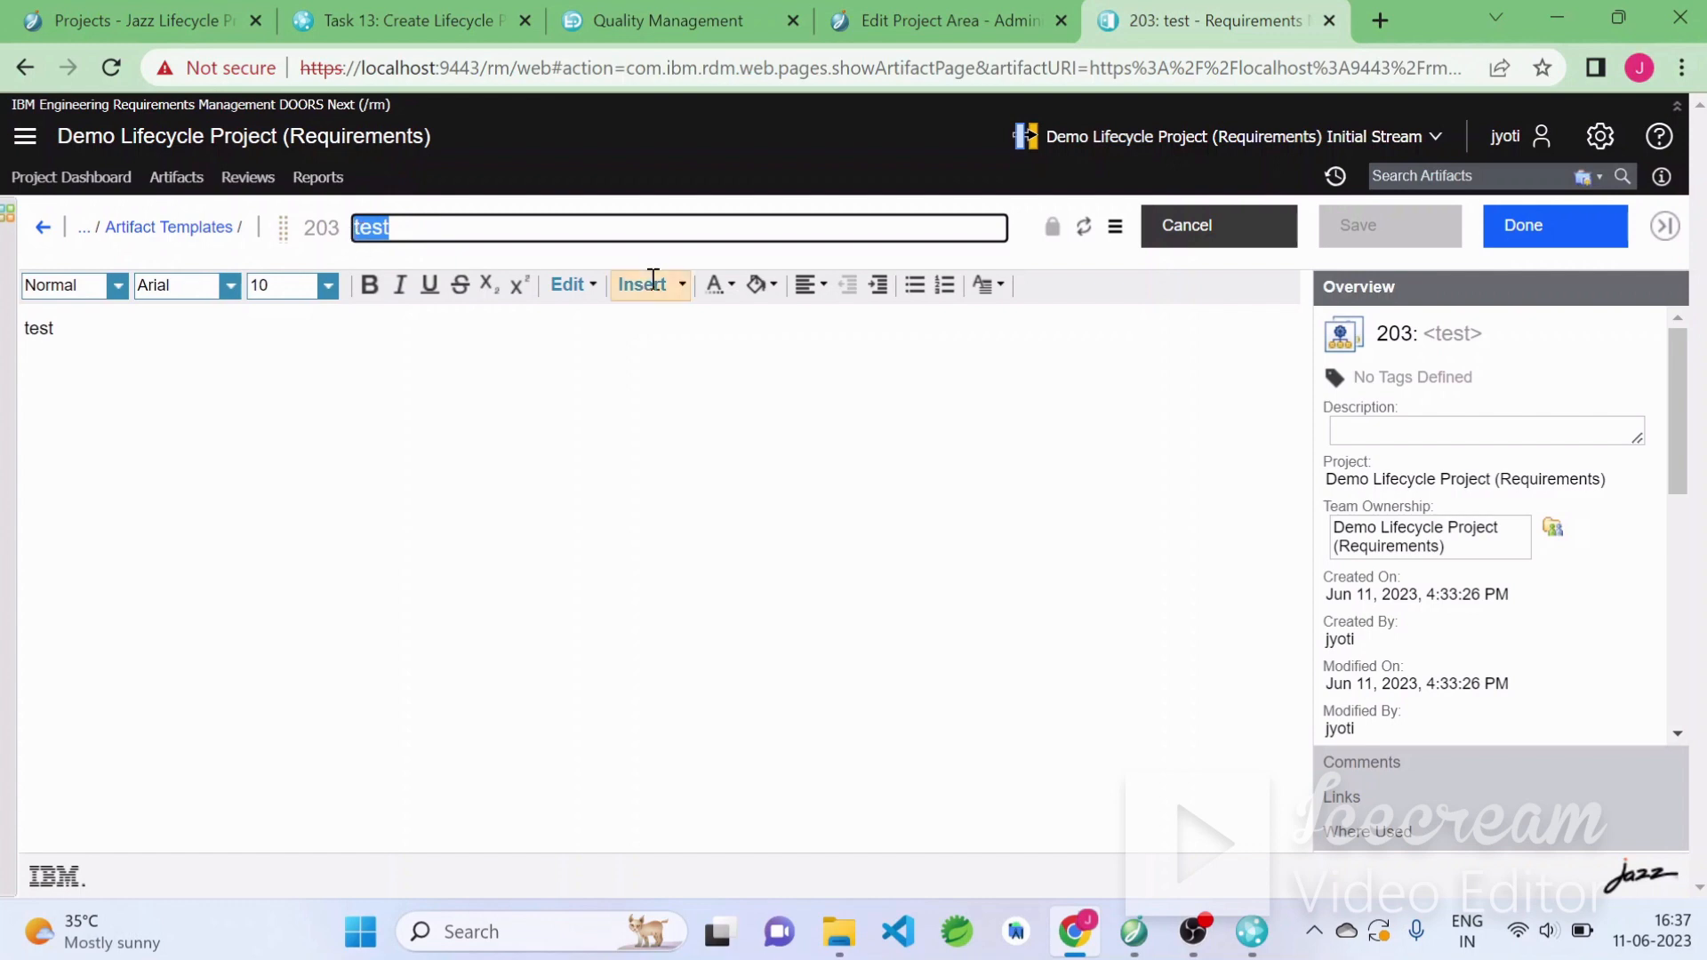
type("Lifec")
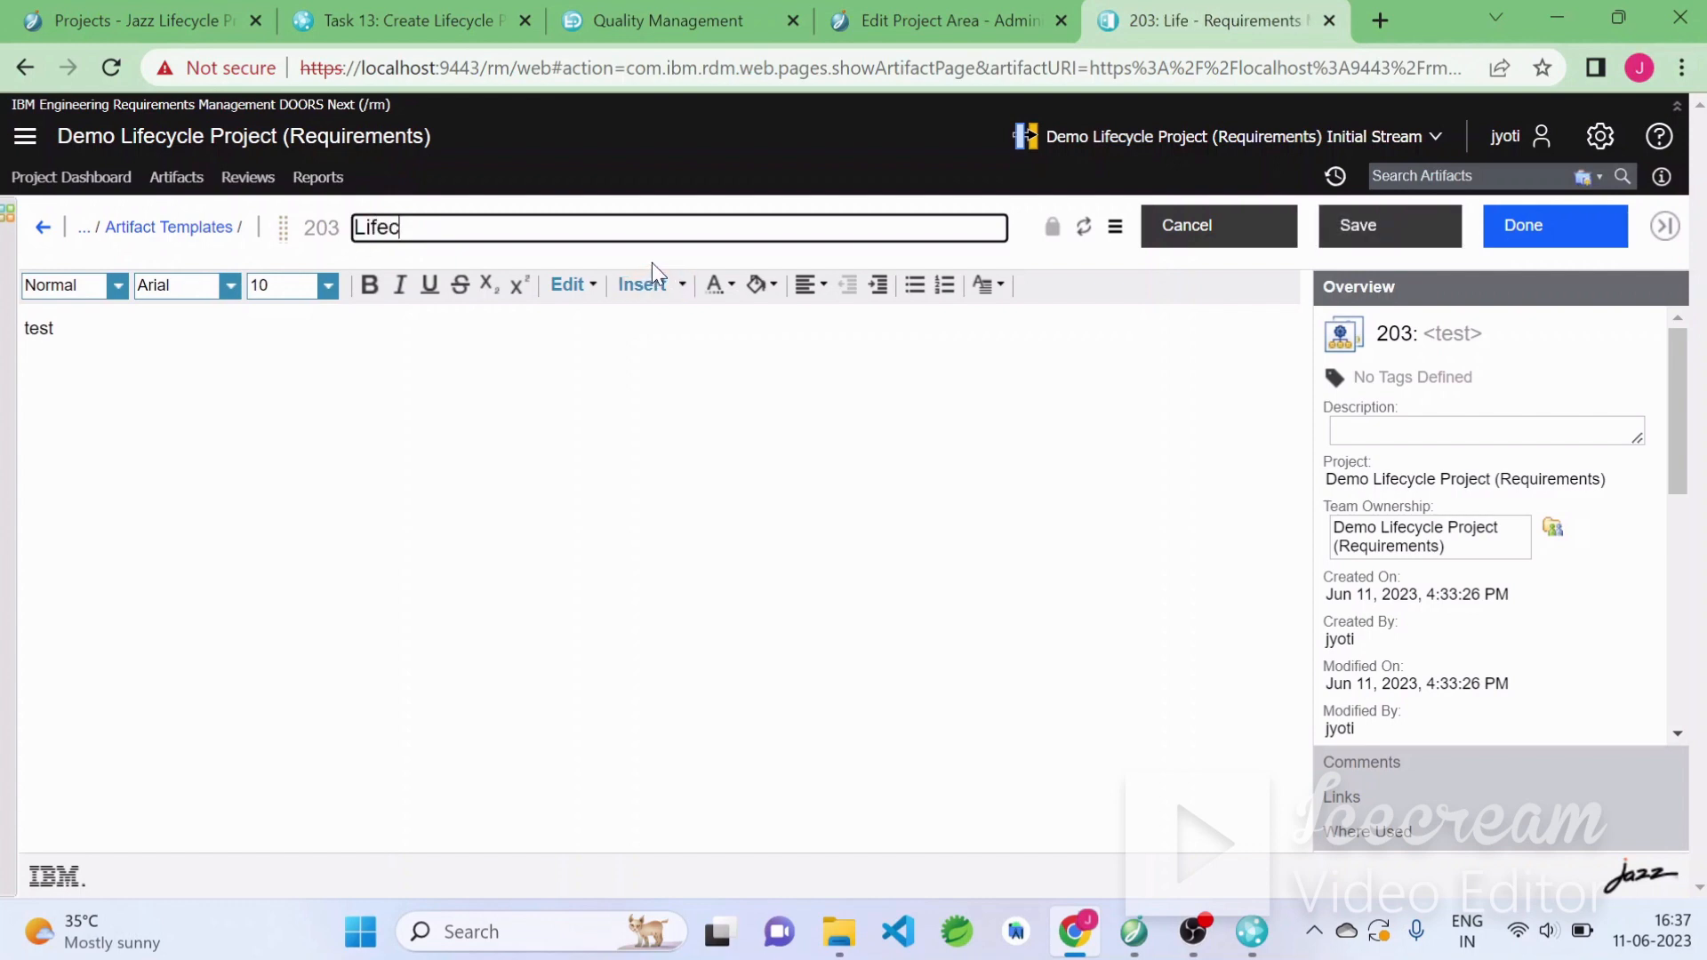
type("y cle")
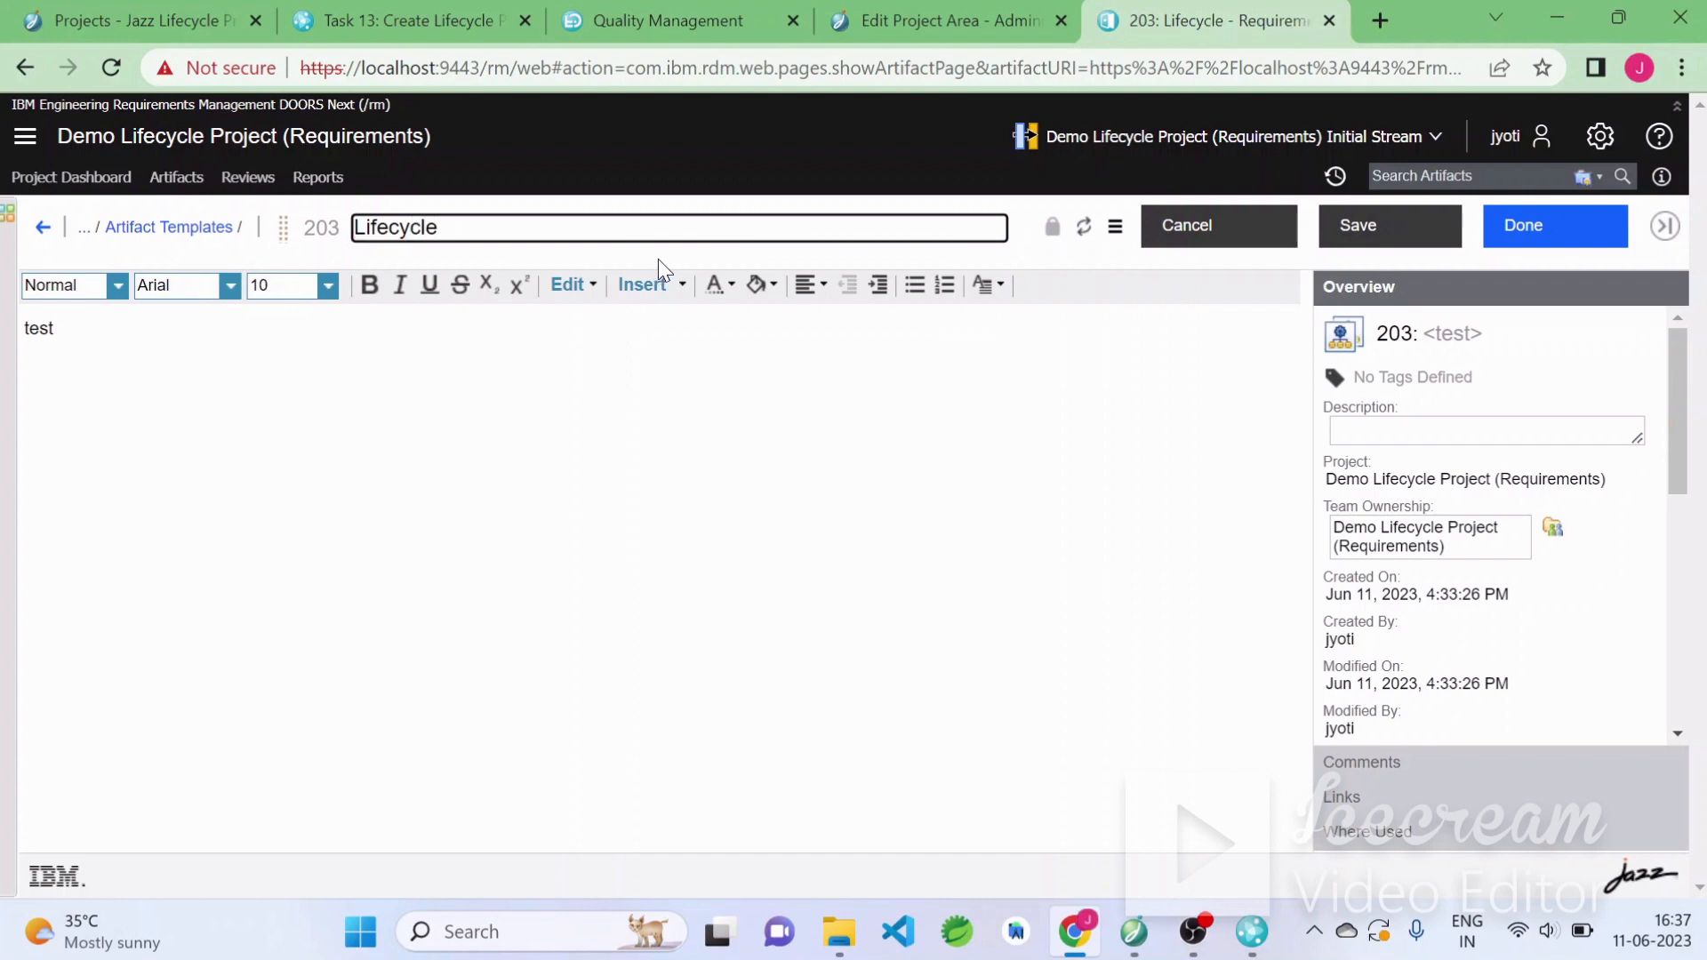
type(" Project Requirement")
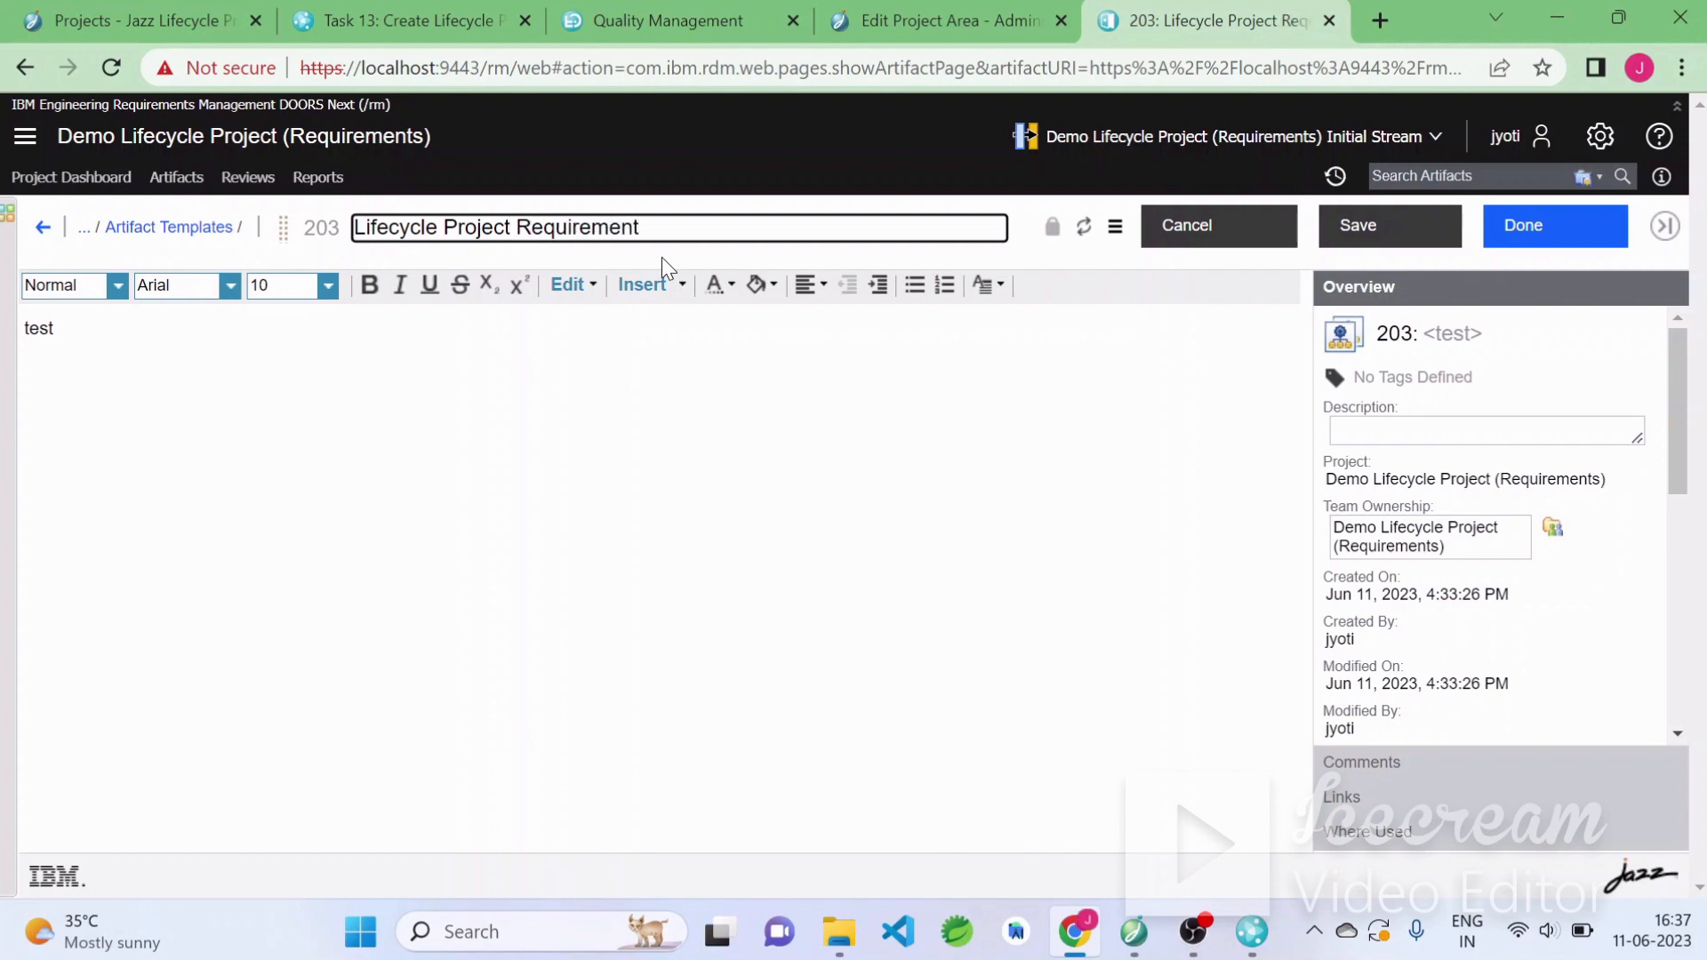
left_click(1389, 228)
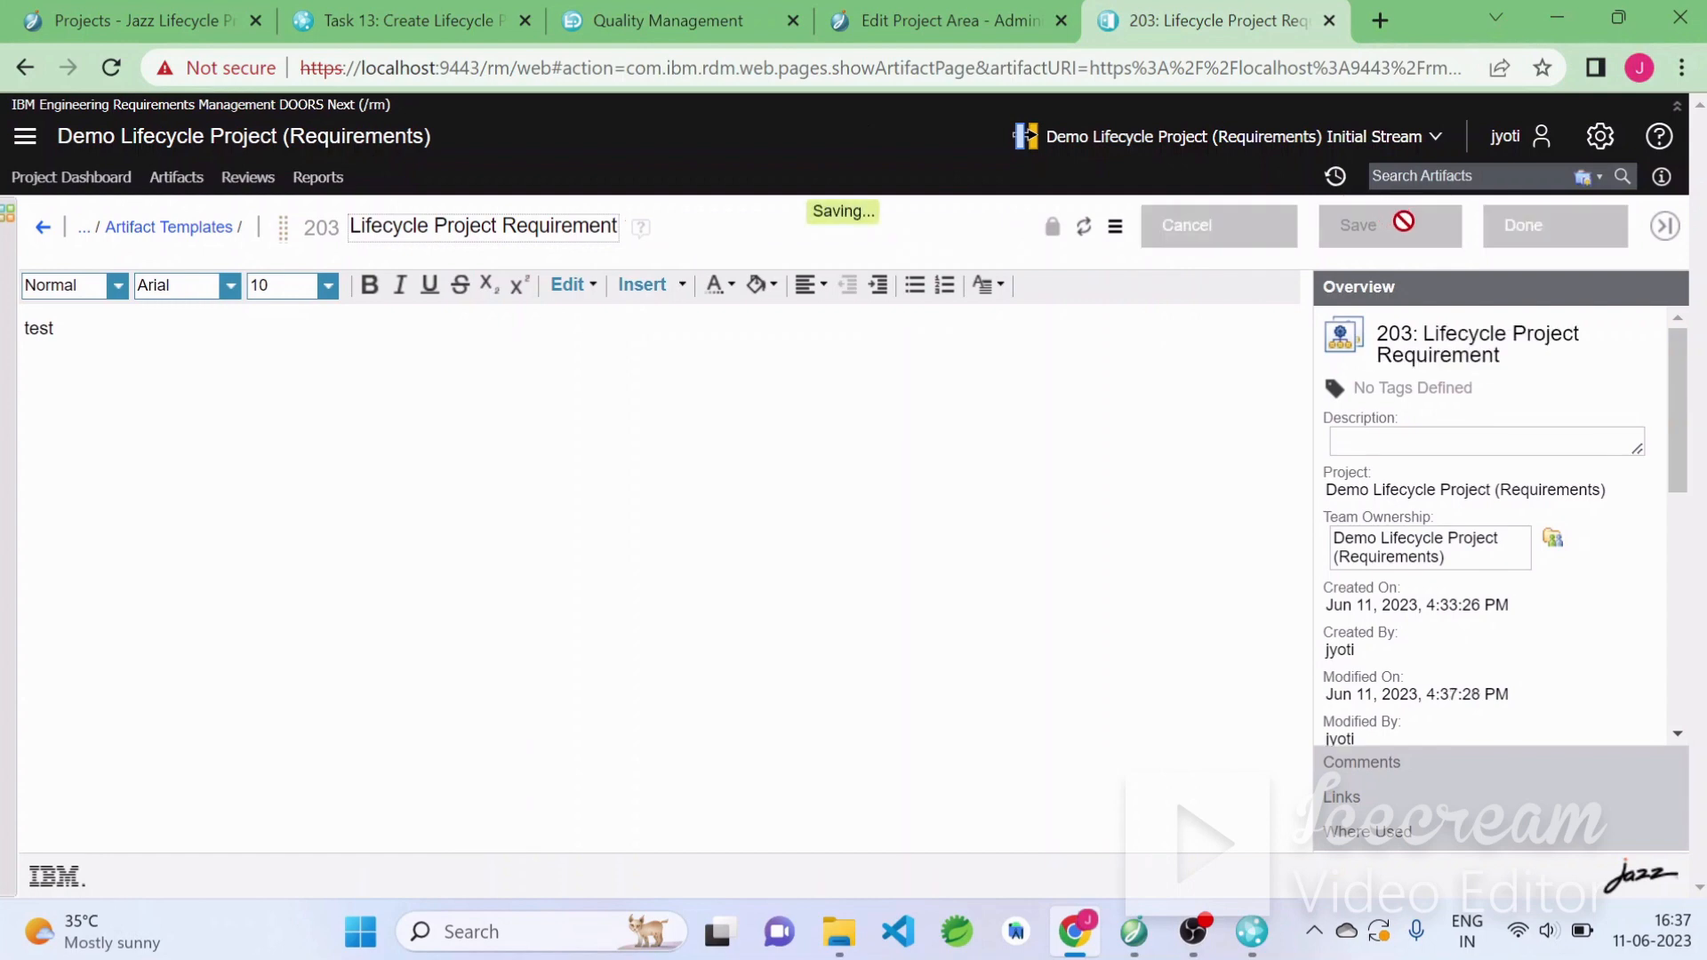
left_click(1515, 233)
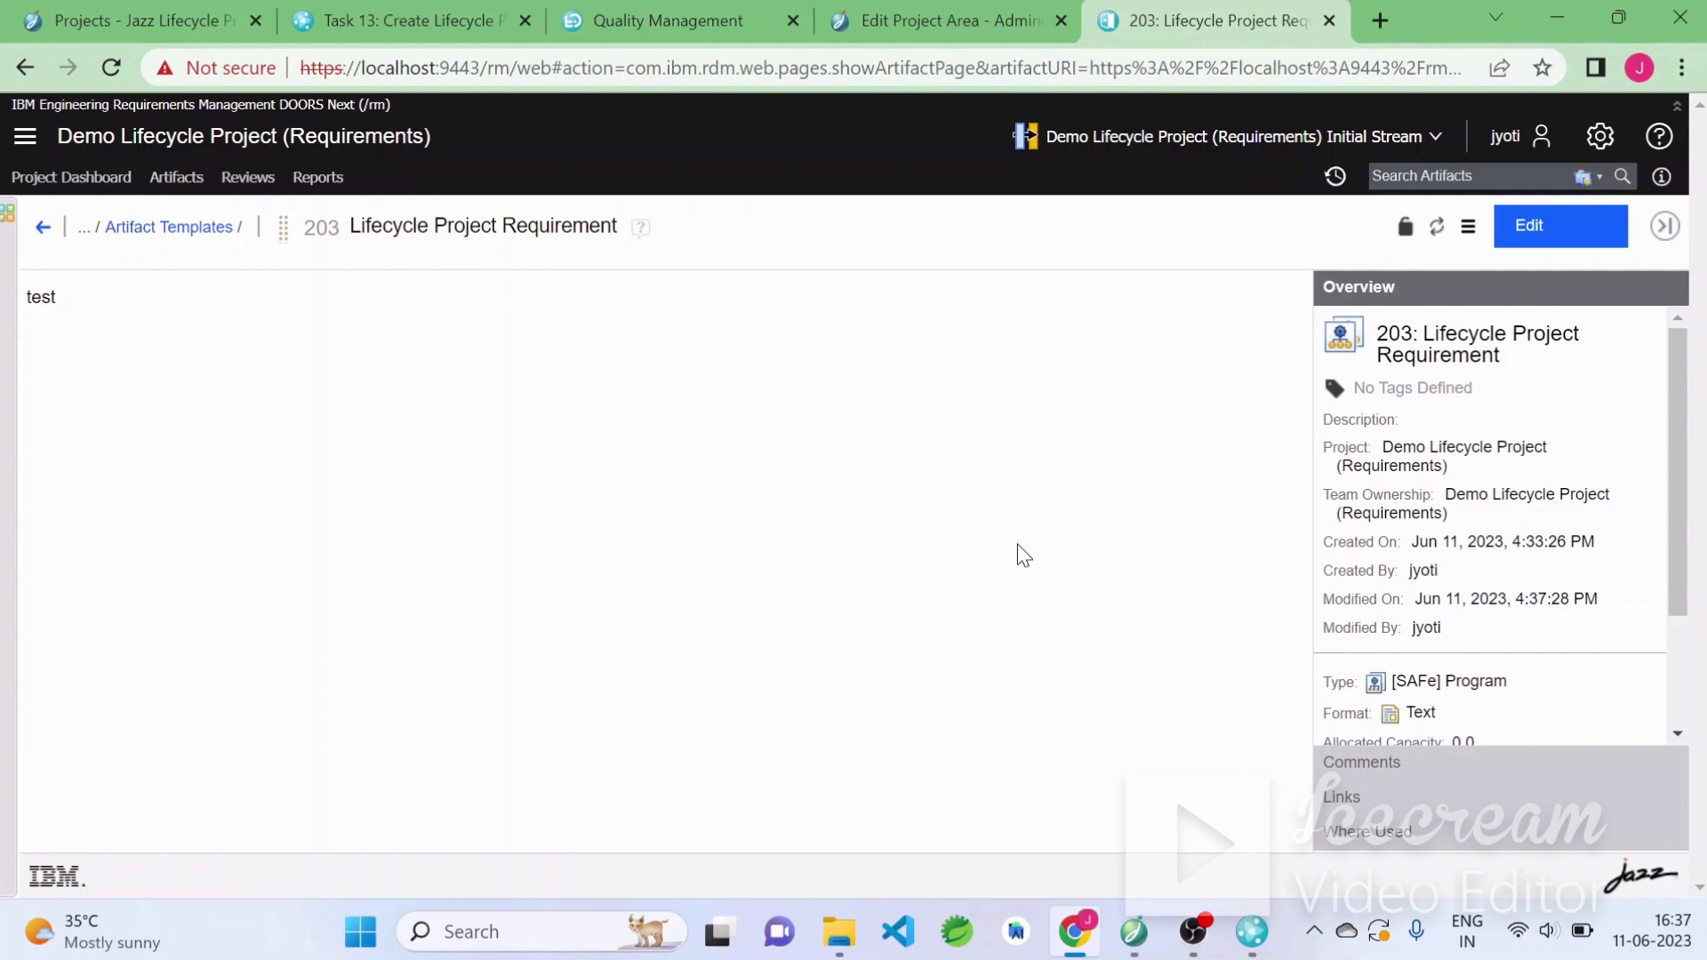
Link Task 13 to the existing requirement "Lifecycle Project Requirement" from the Artifact Templates folder as Implements Requirement, and save the task
left_click(423, 24)
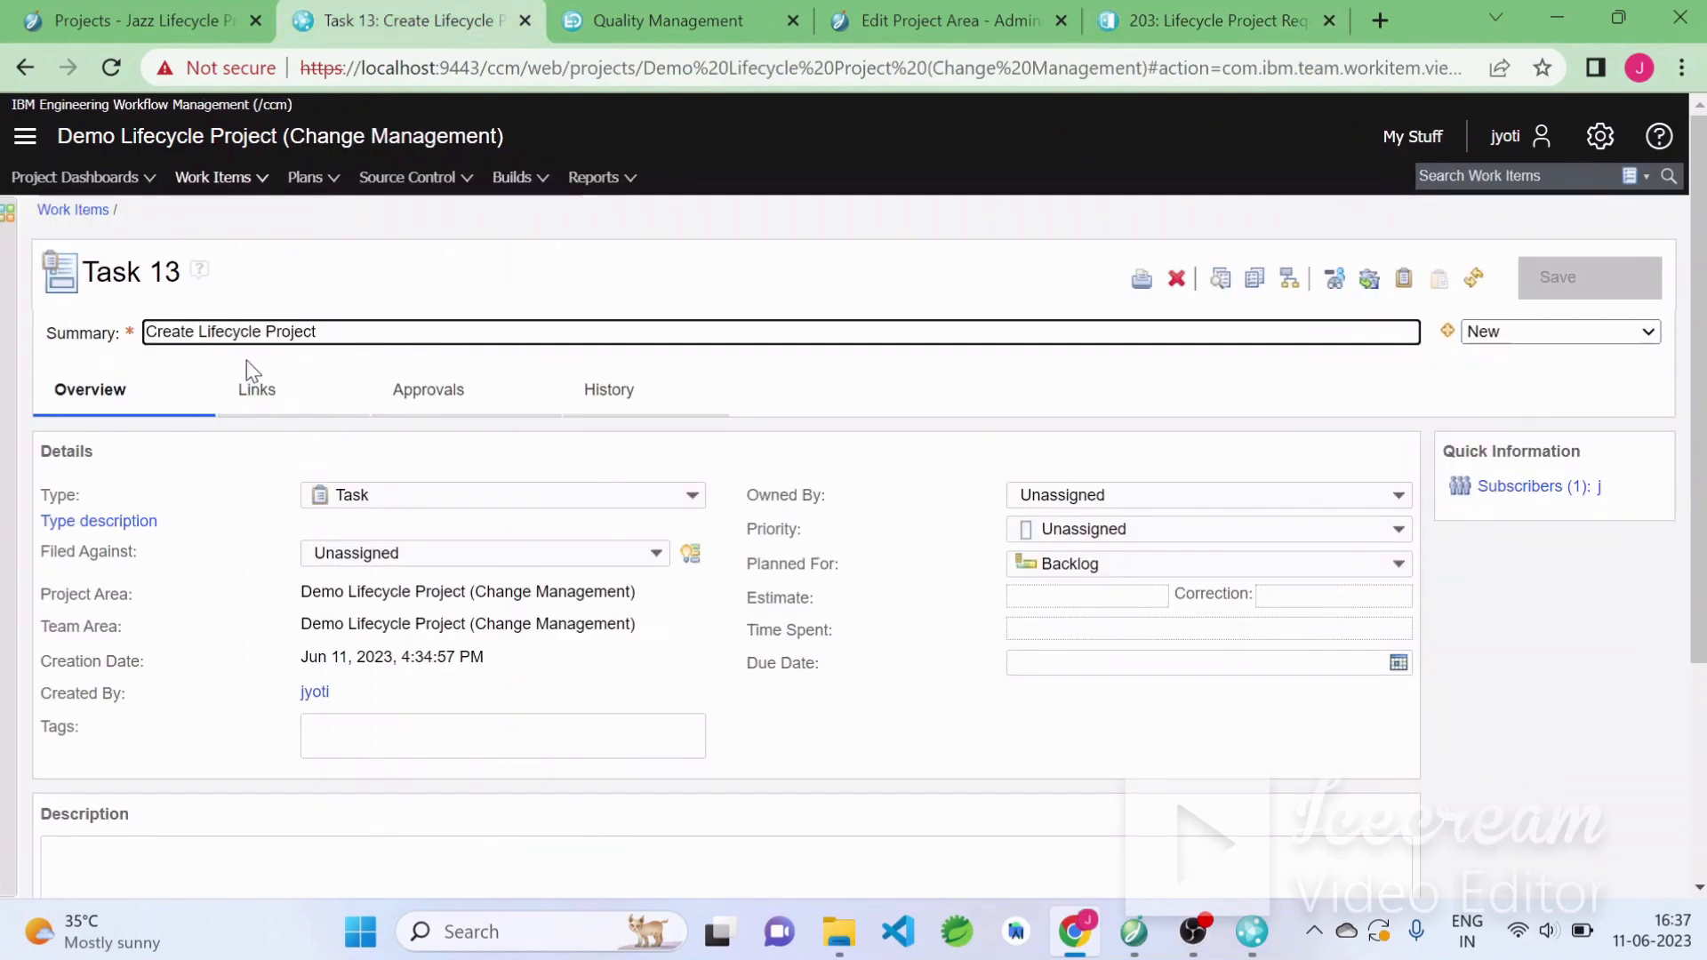
left_click(255, 391)
scroll(523, 720, "down", 1)
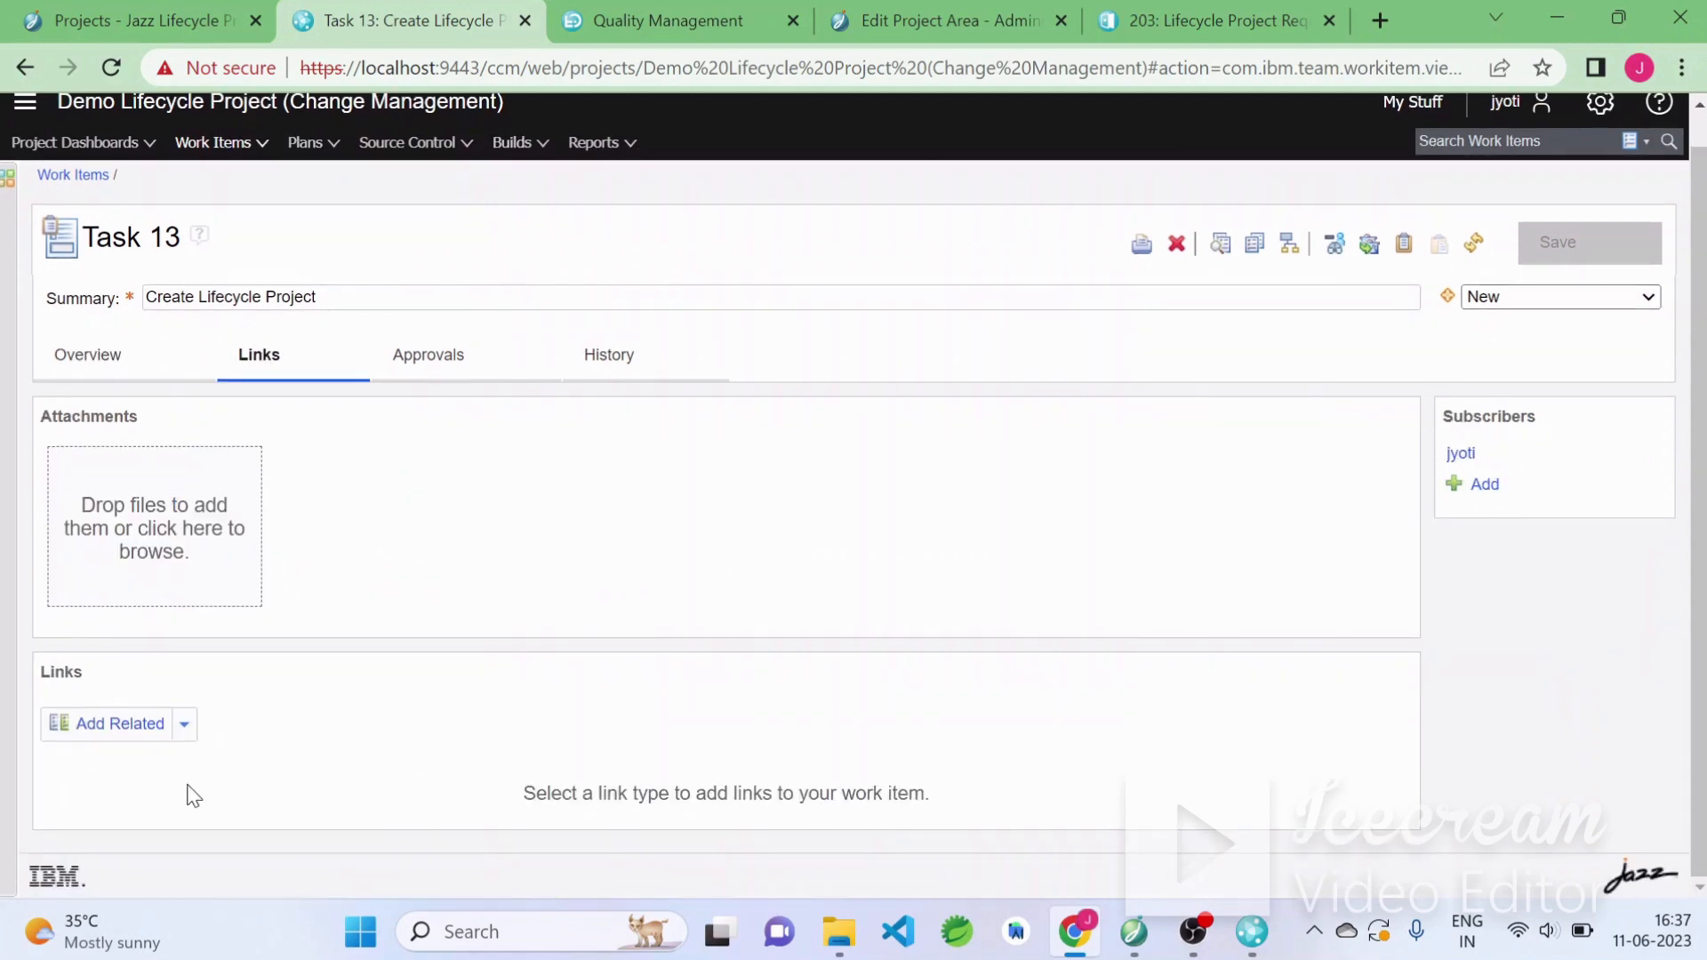
left_click(185, 725)
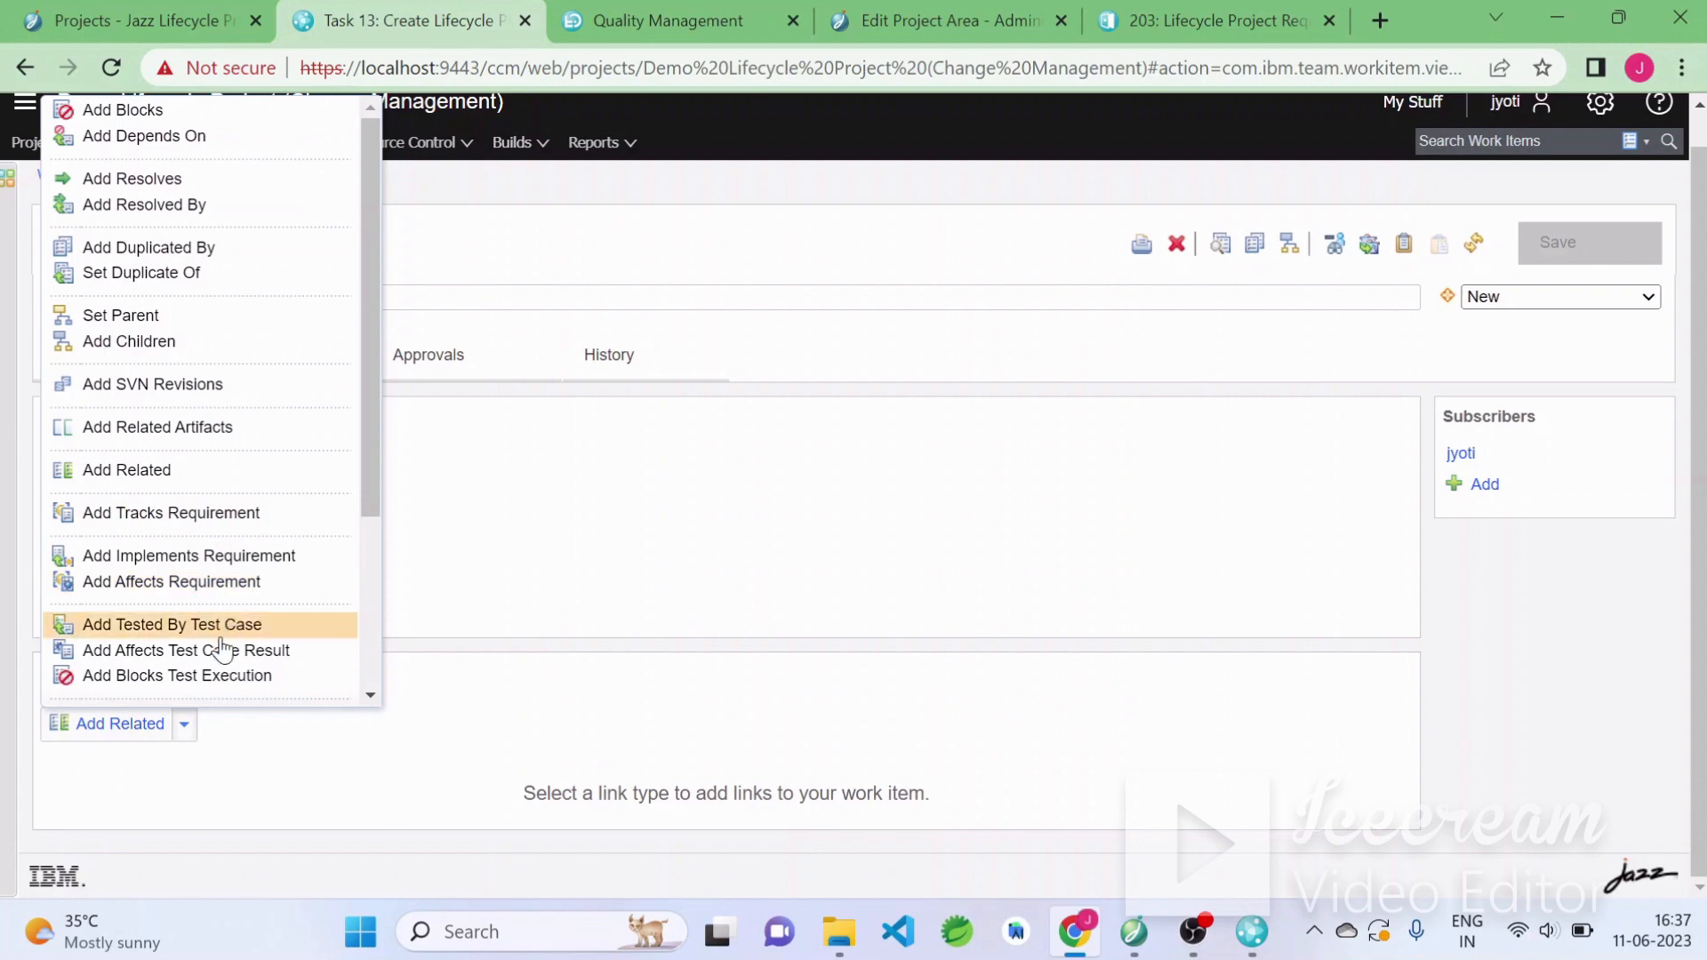
left_click(256, 558)
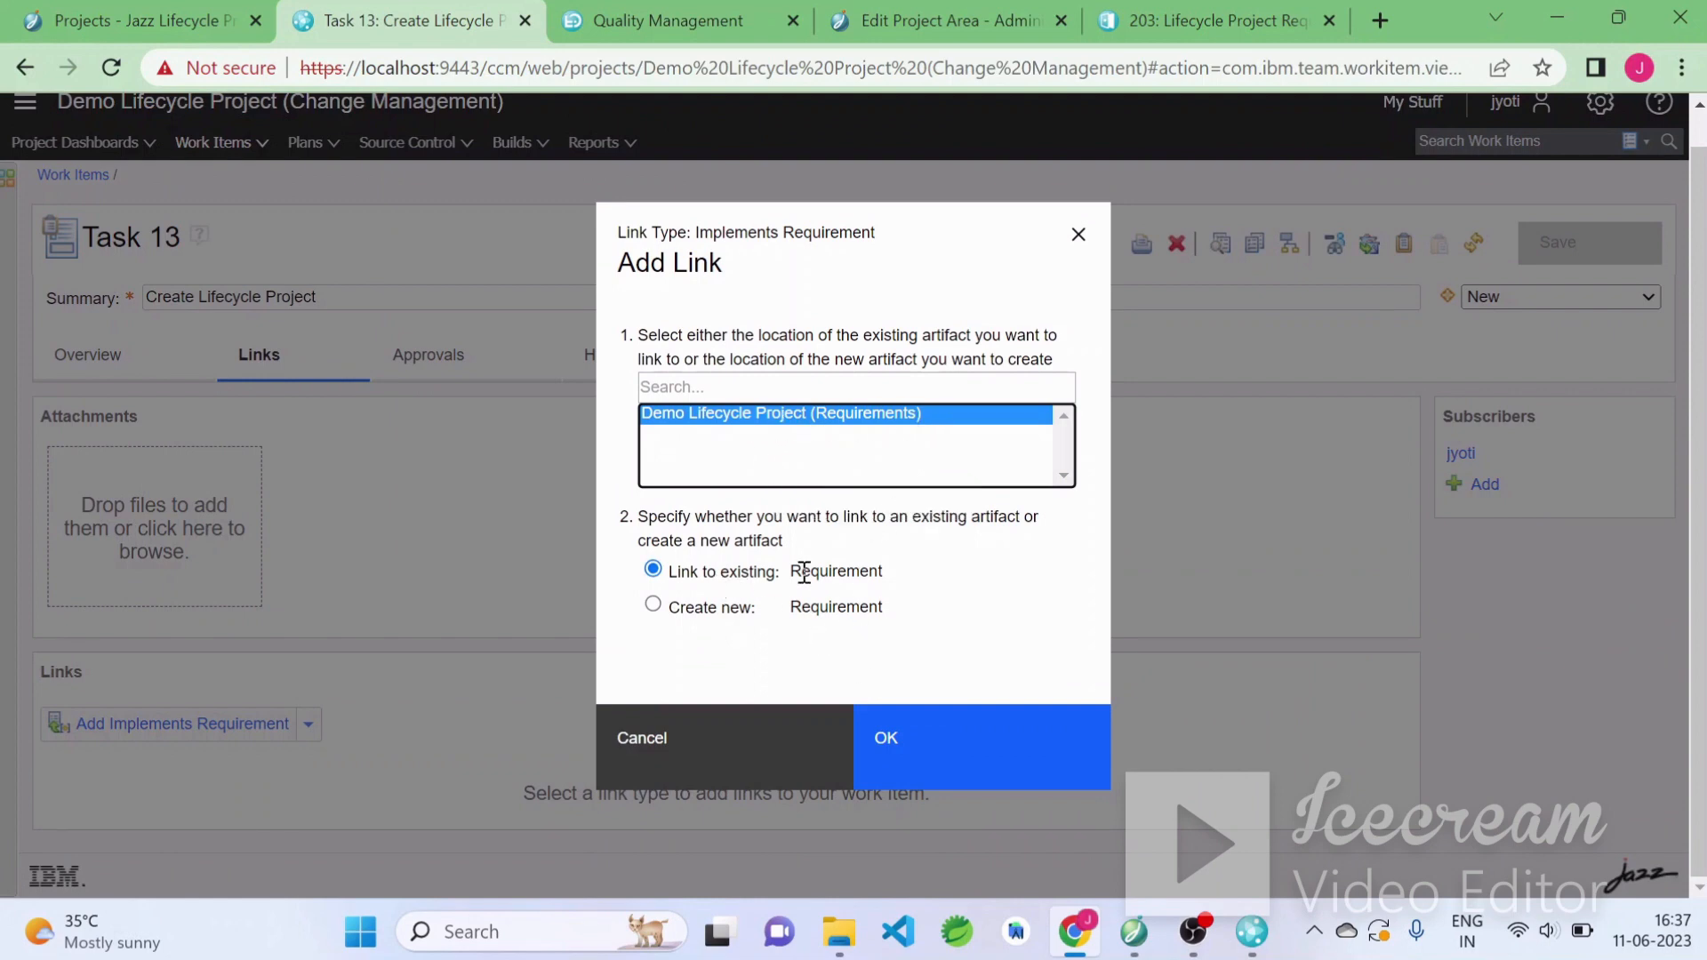
left_click(887, 742)
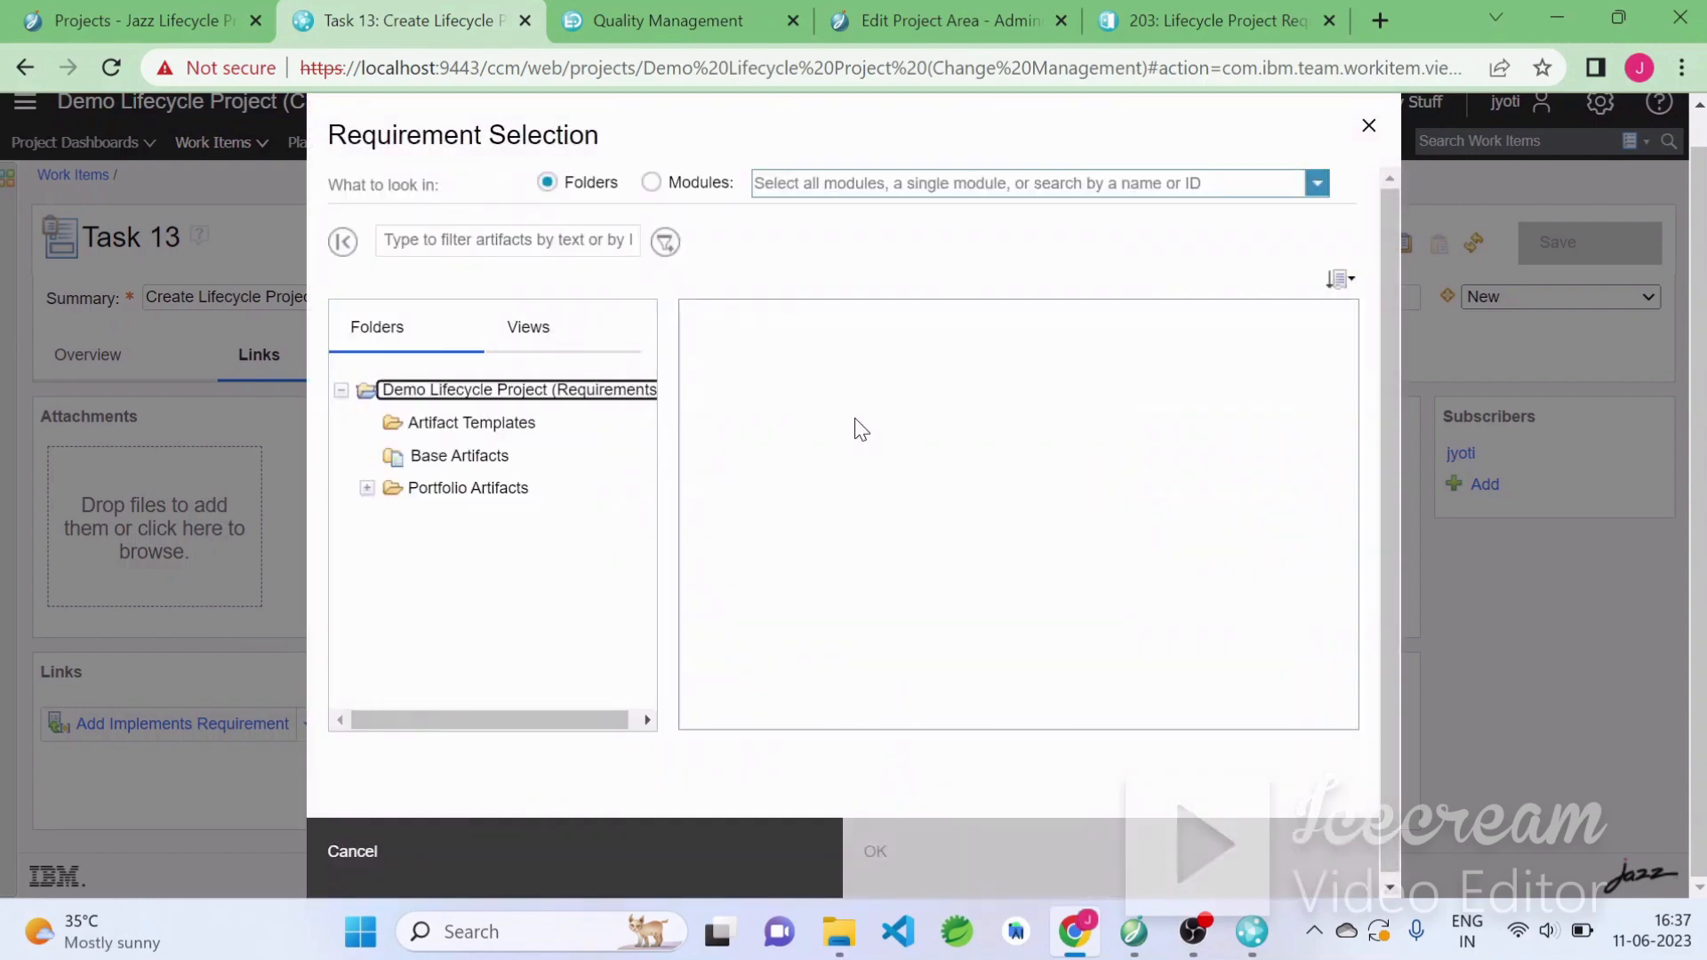
left_click(471, 420)
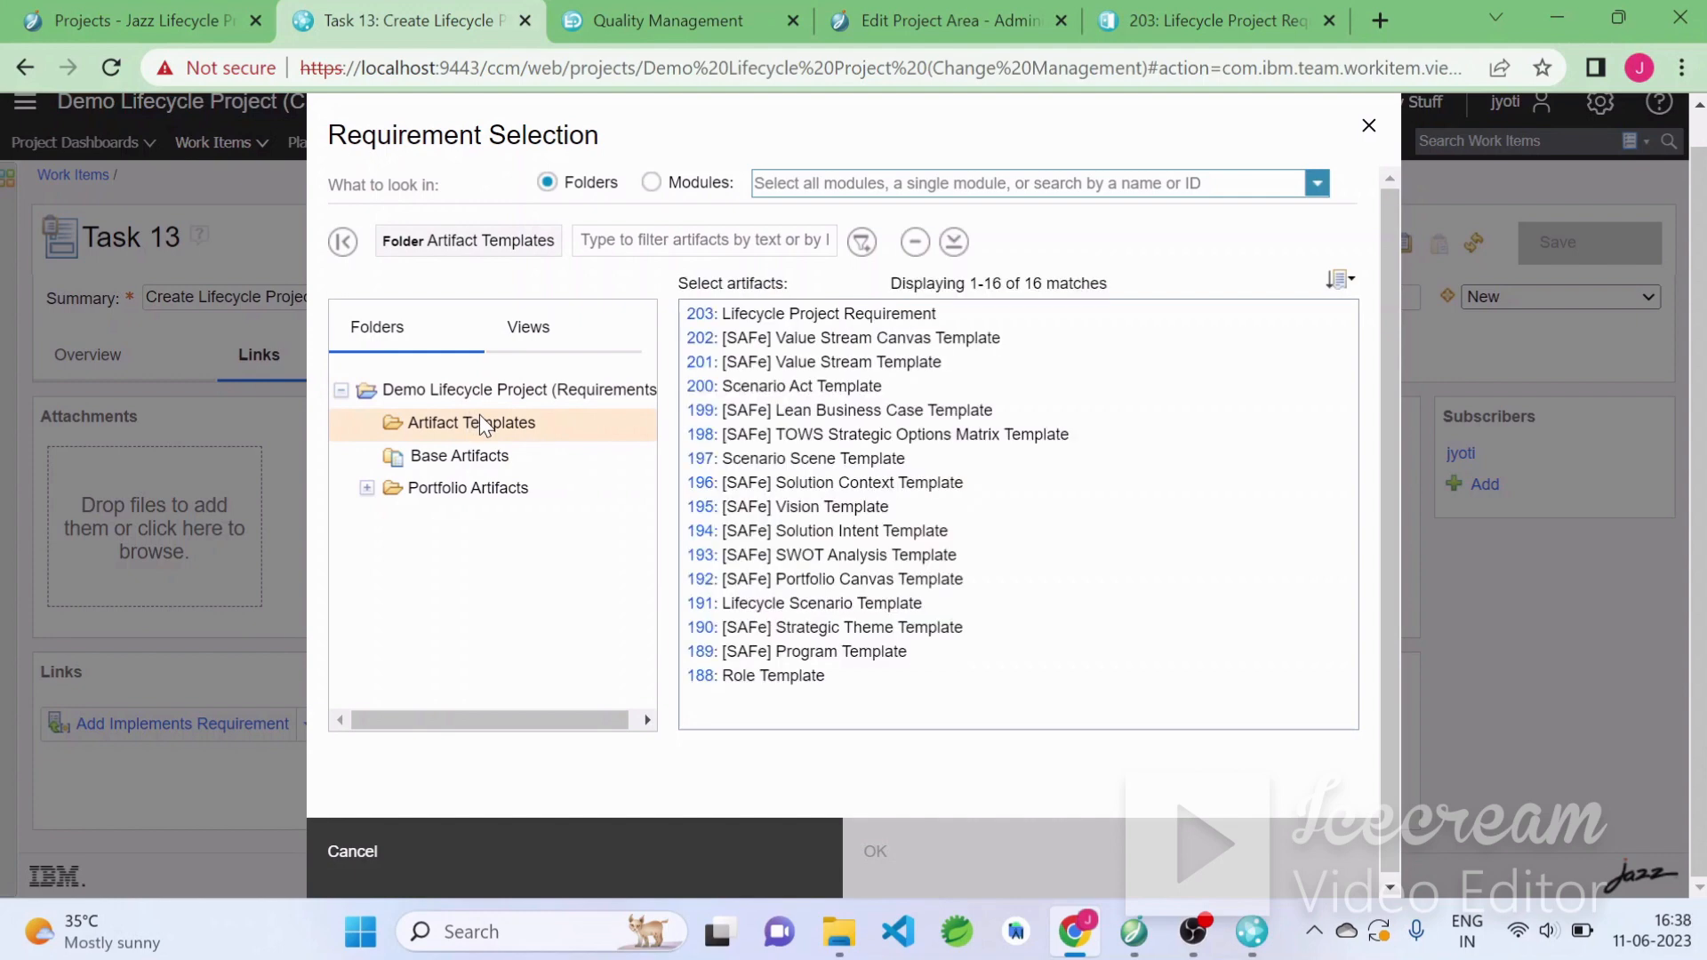
left_click(884, 313)
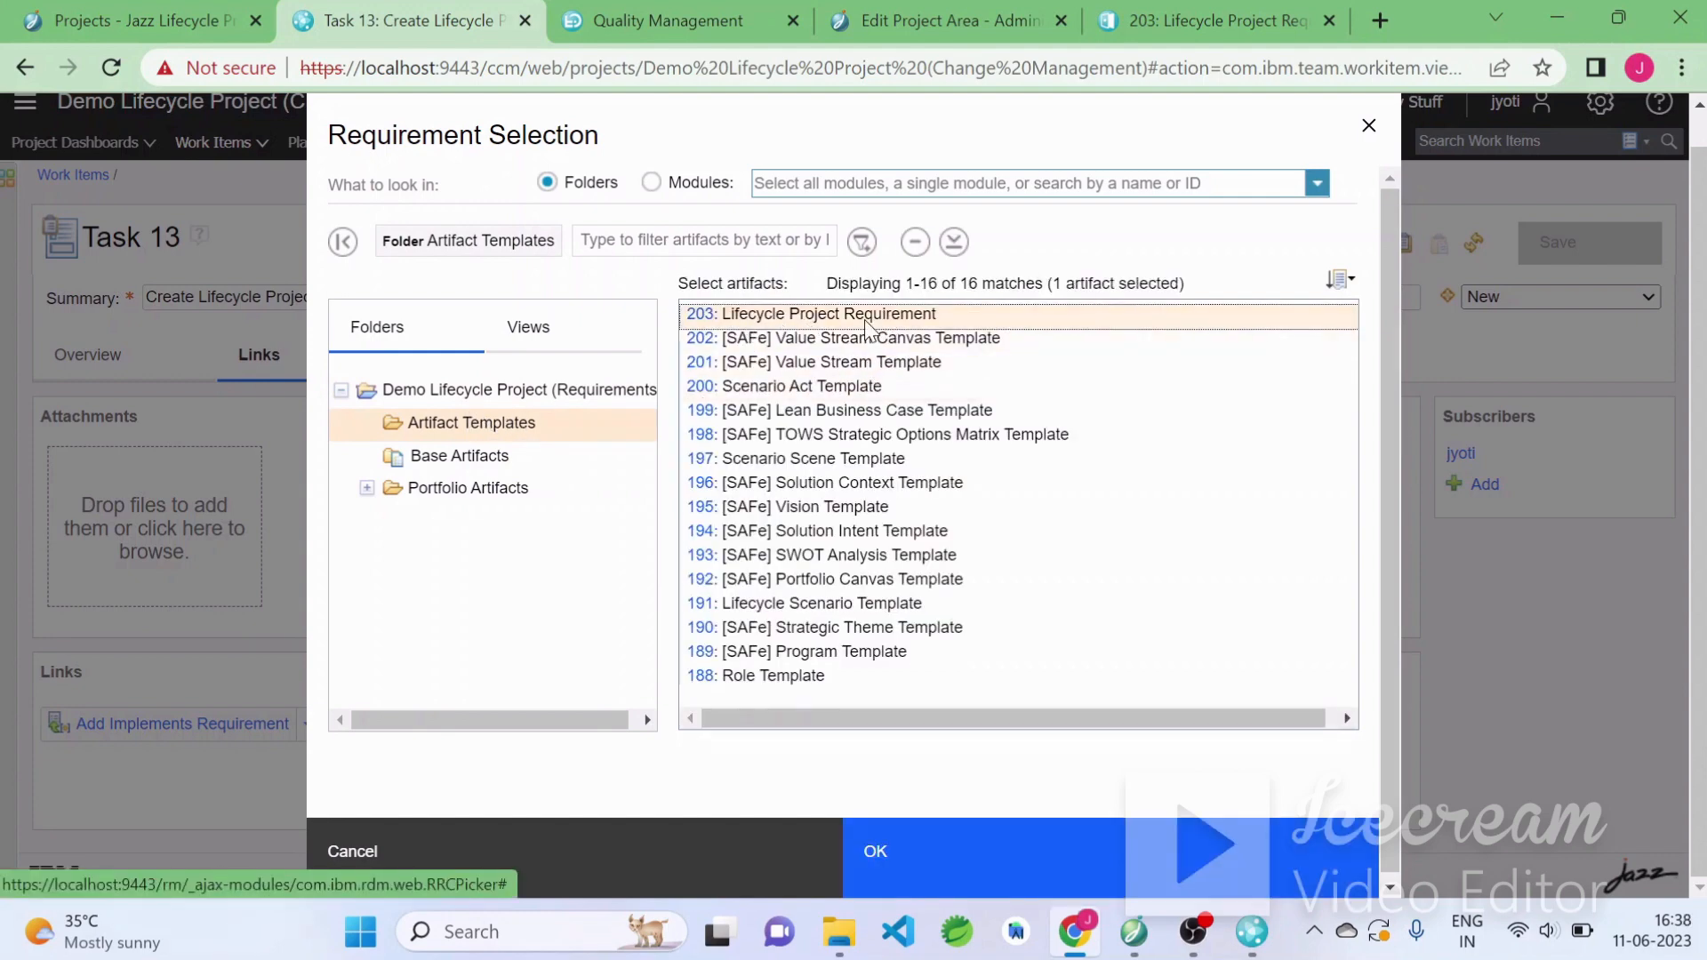
left_click(941, 855)
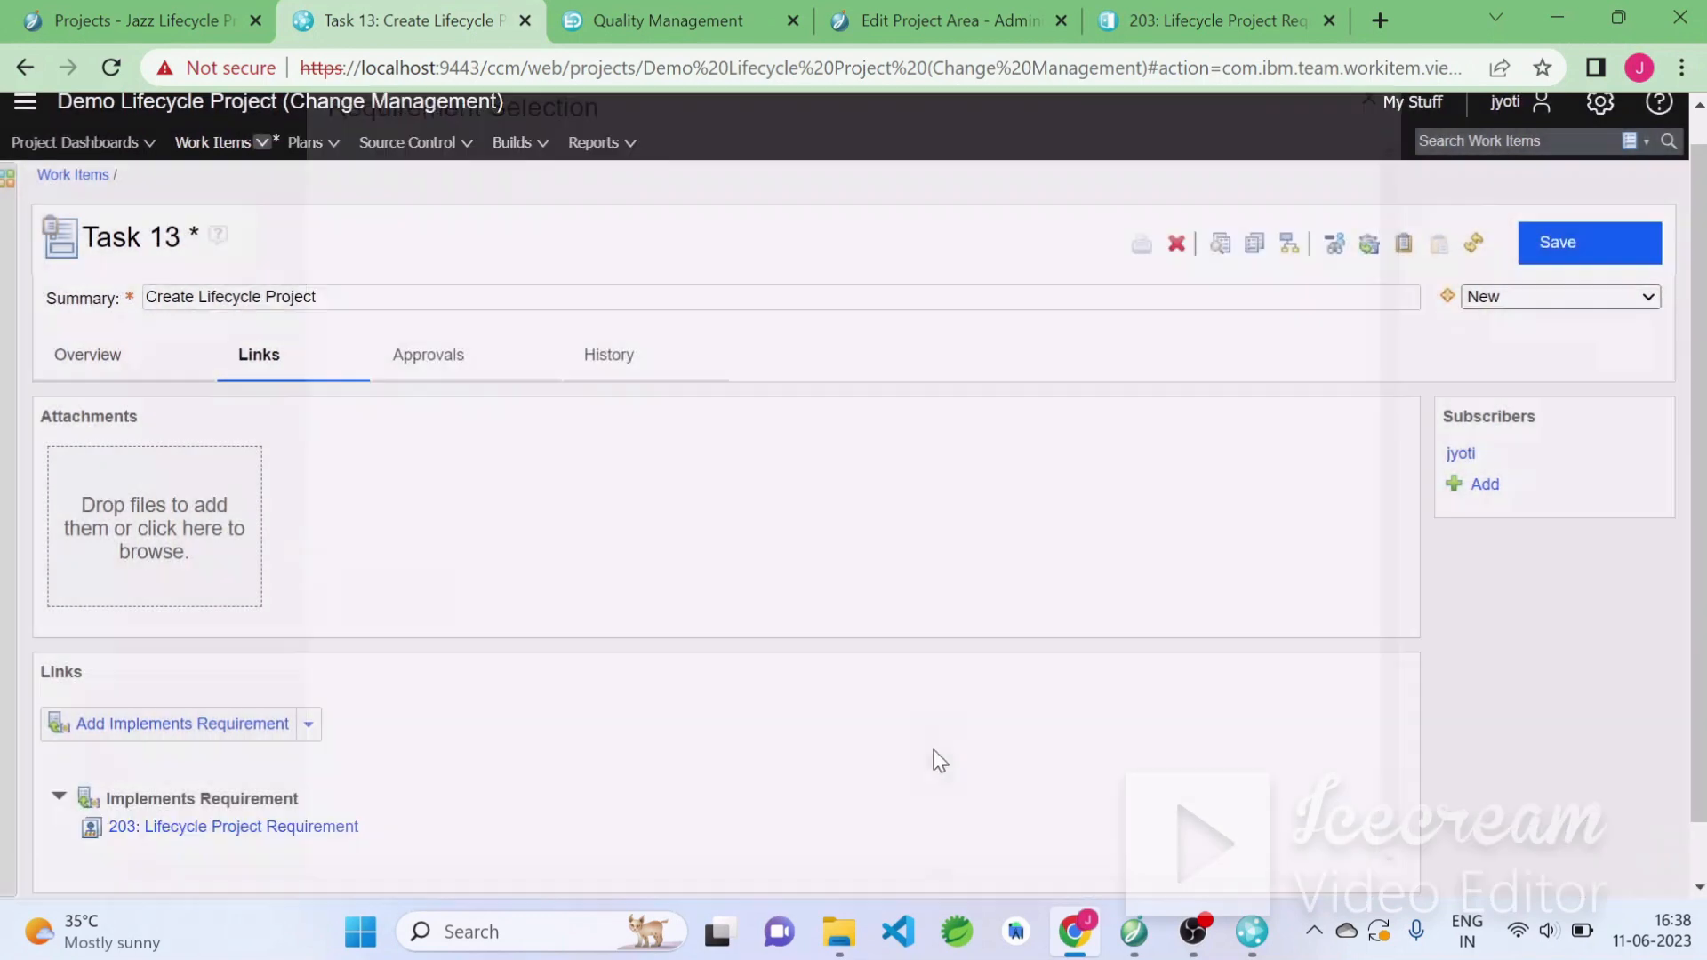
left_click(1565, 249)
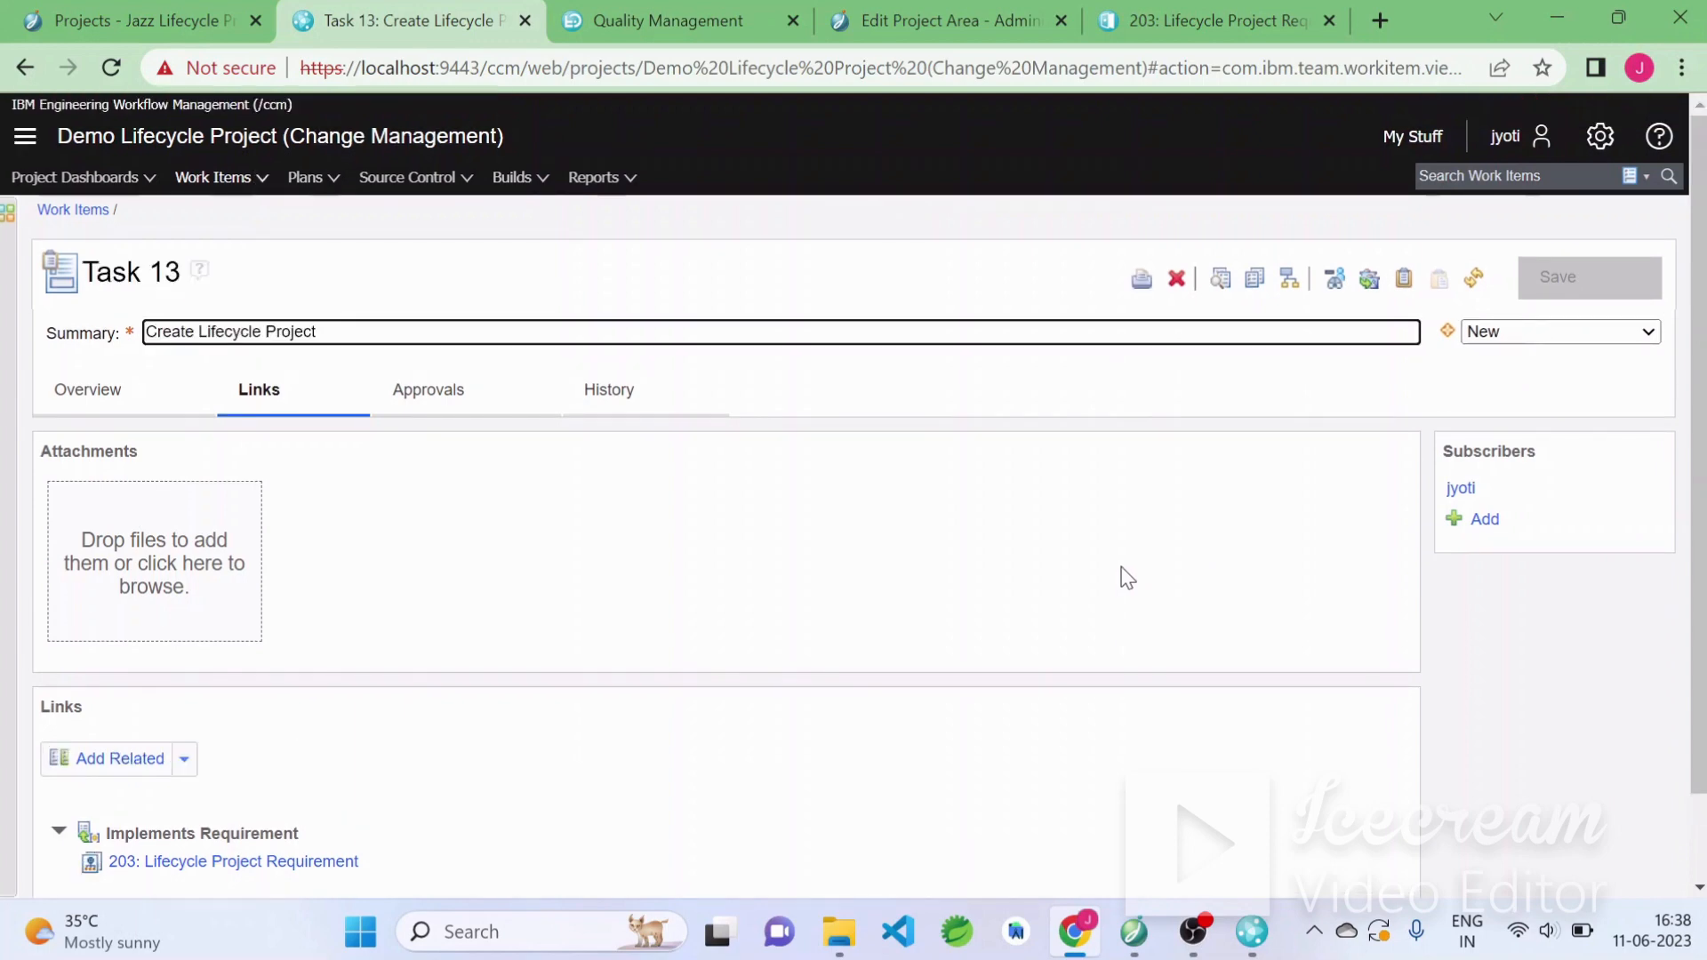
Link Task 13 to the existing "Lifecycle Project Test case" as Tested By Test Case, and save the task
scroll(745, 675, "down", 1)
left_click(184, 661)
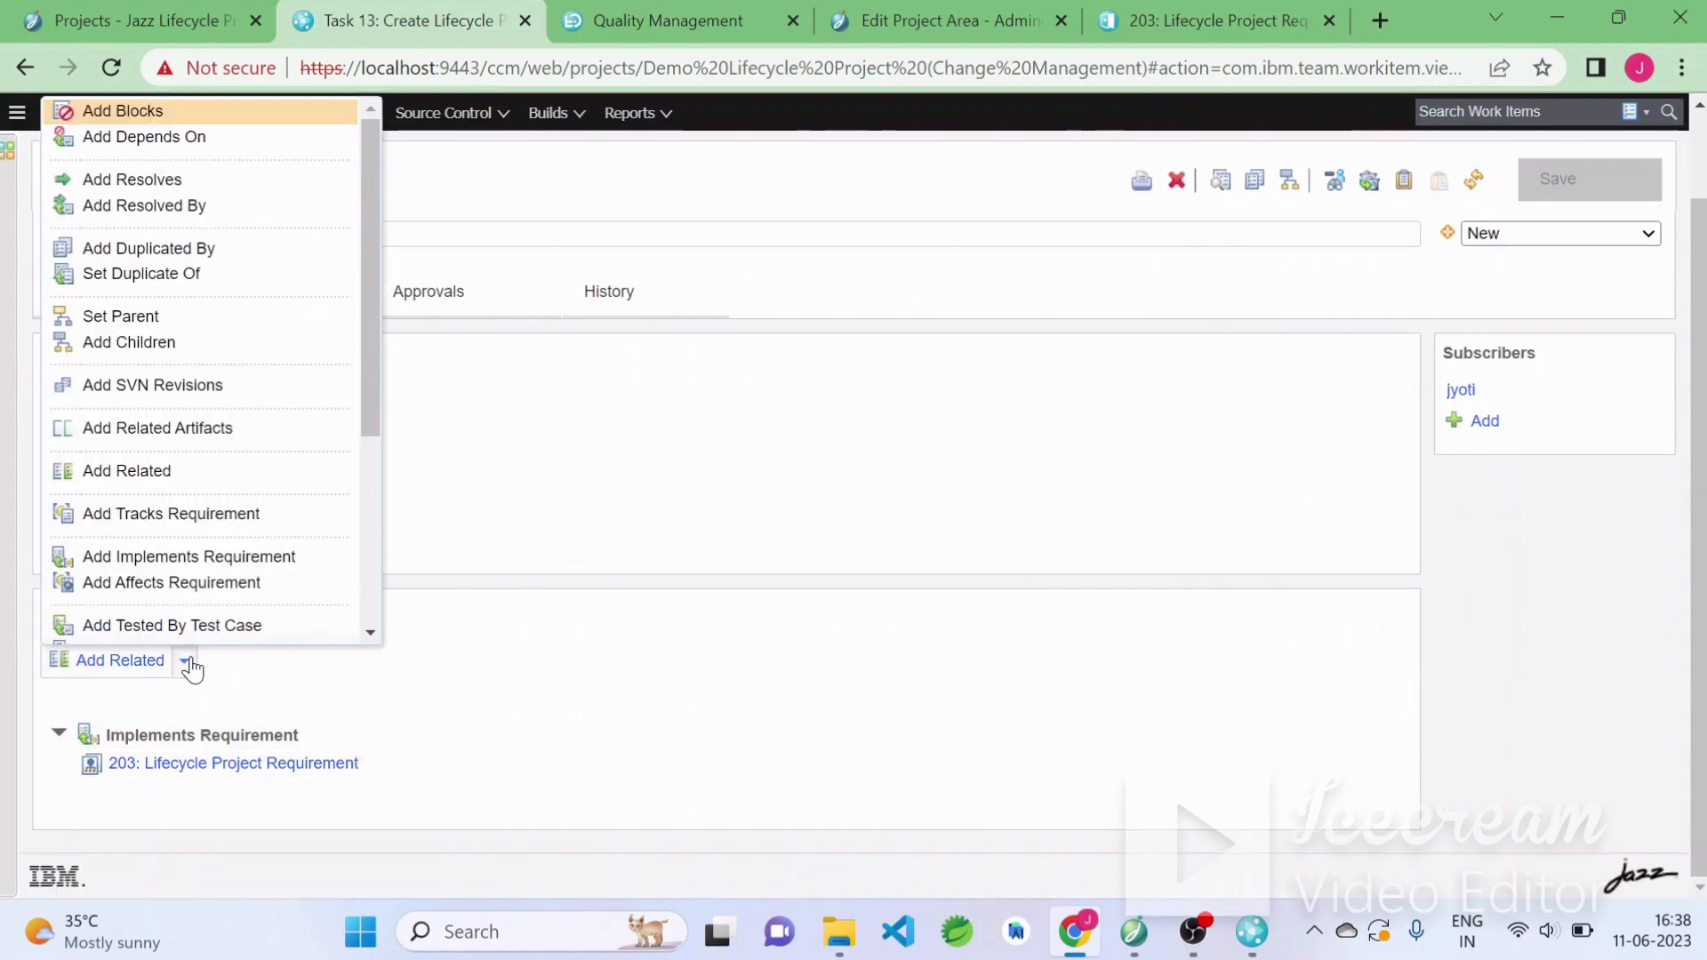
scroll(236, 554, "down", 4)
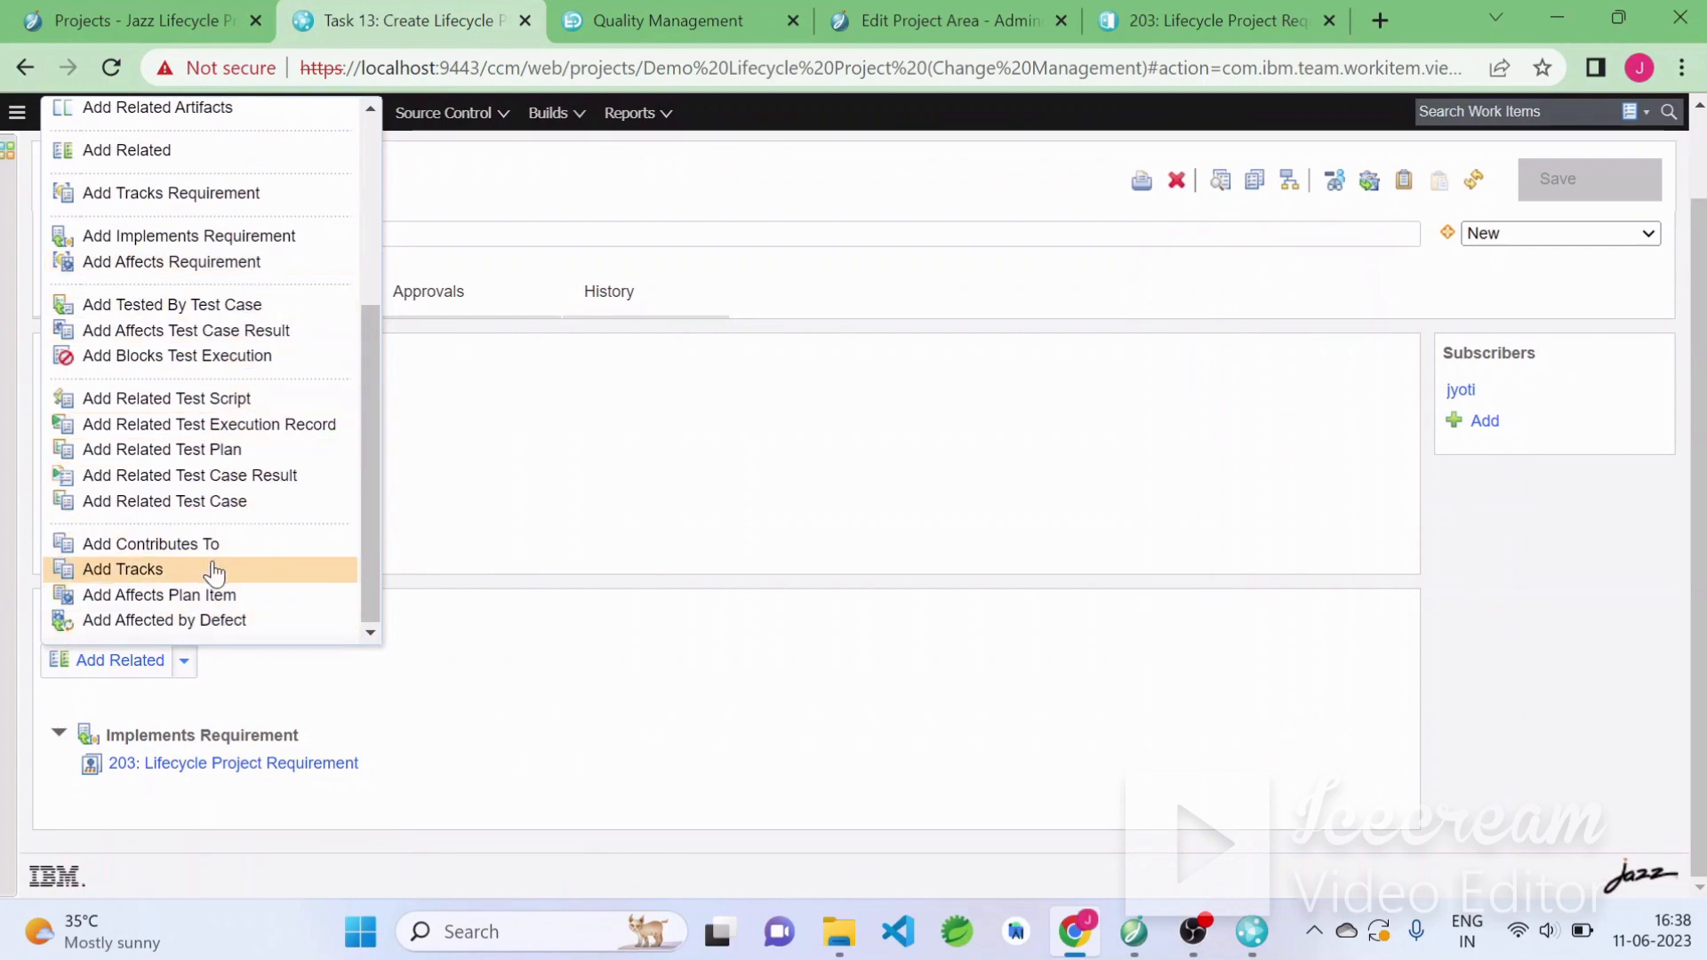
scroll(222, 556, "up", 4)
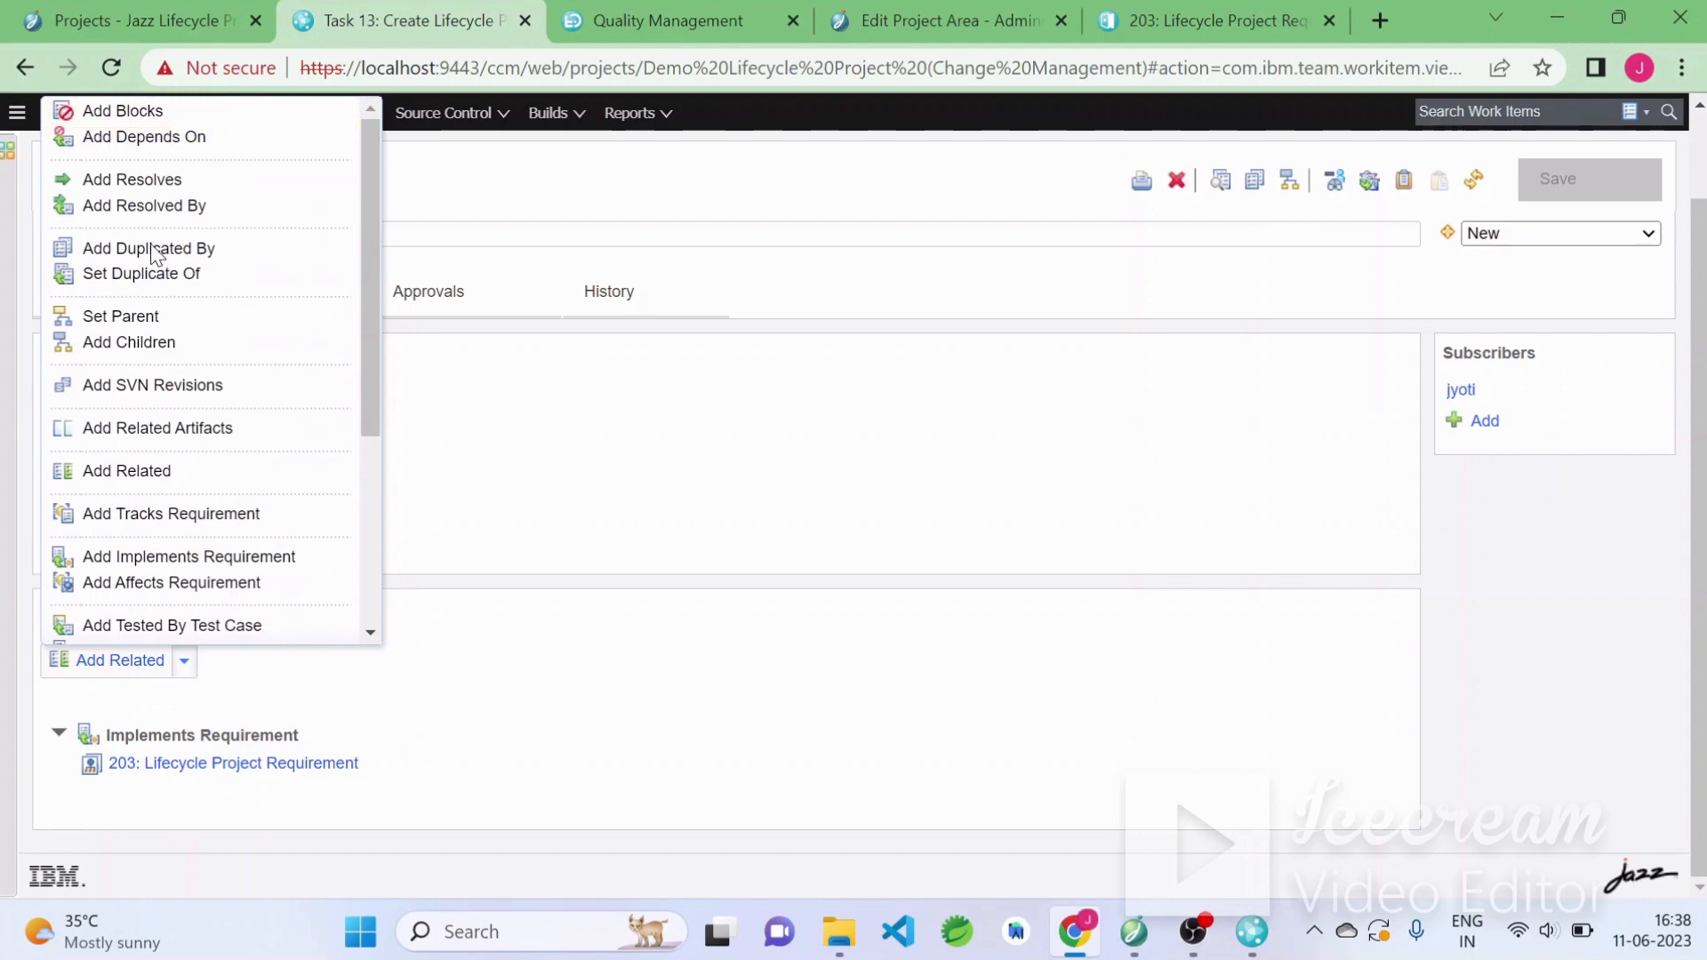
scroll(192, 539, "down", 4)
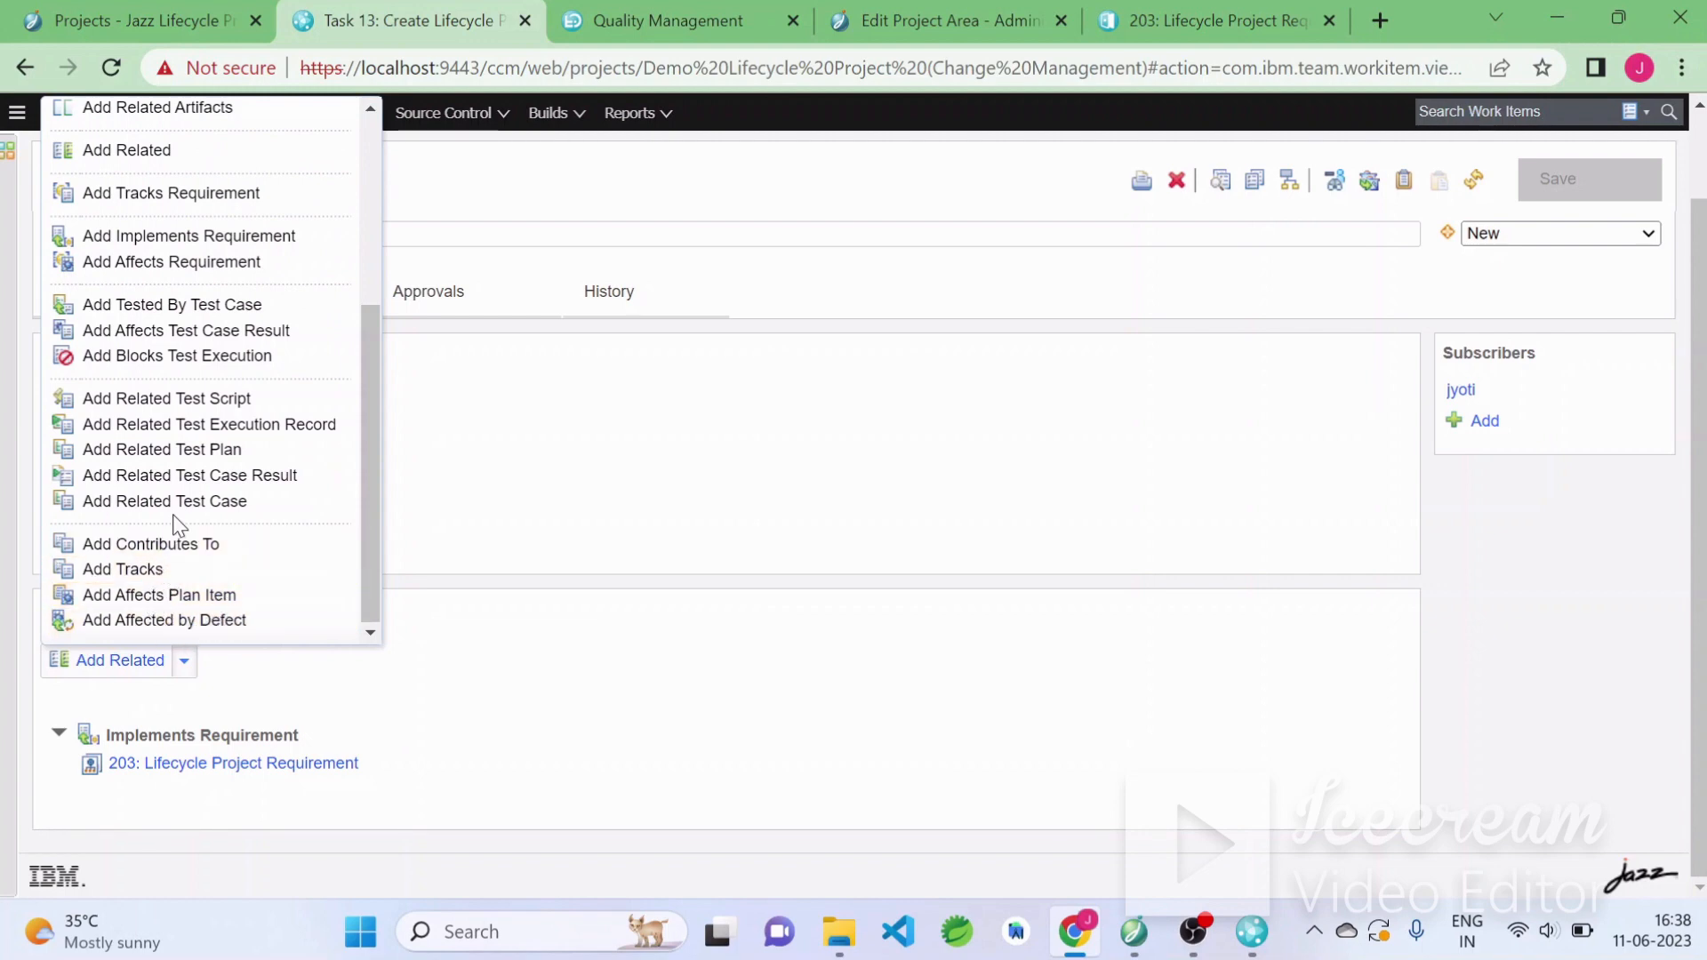
scroll(188, 467, "up", 2)
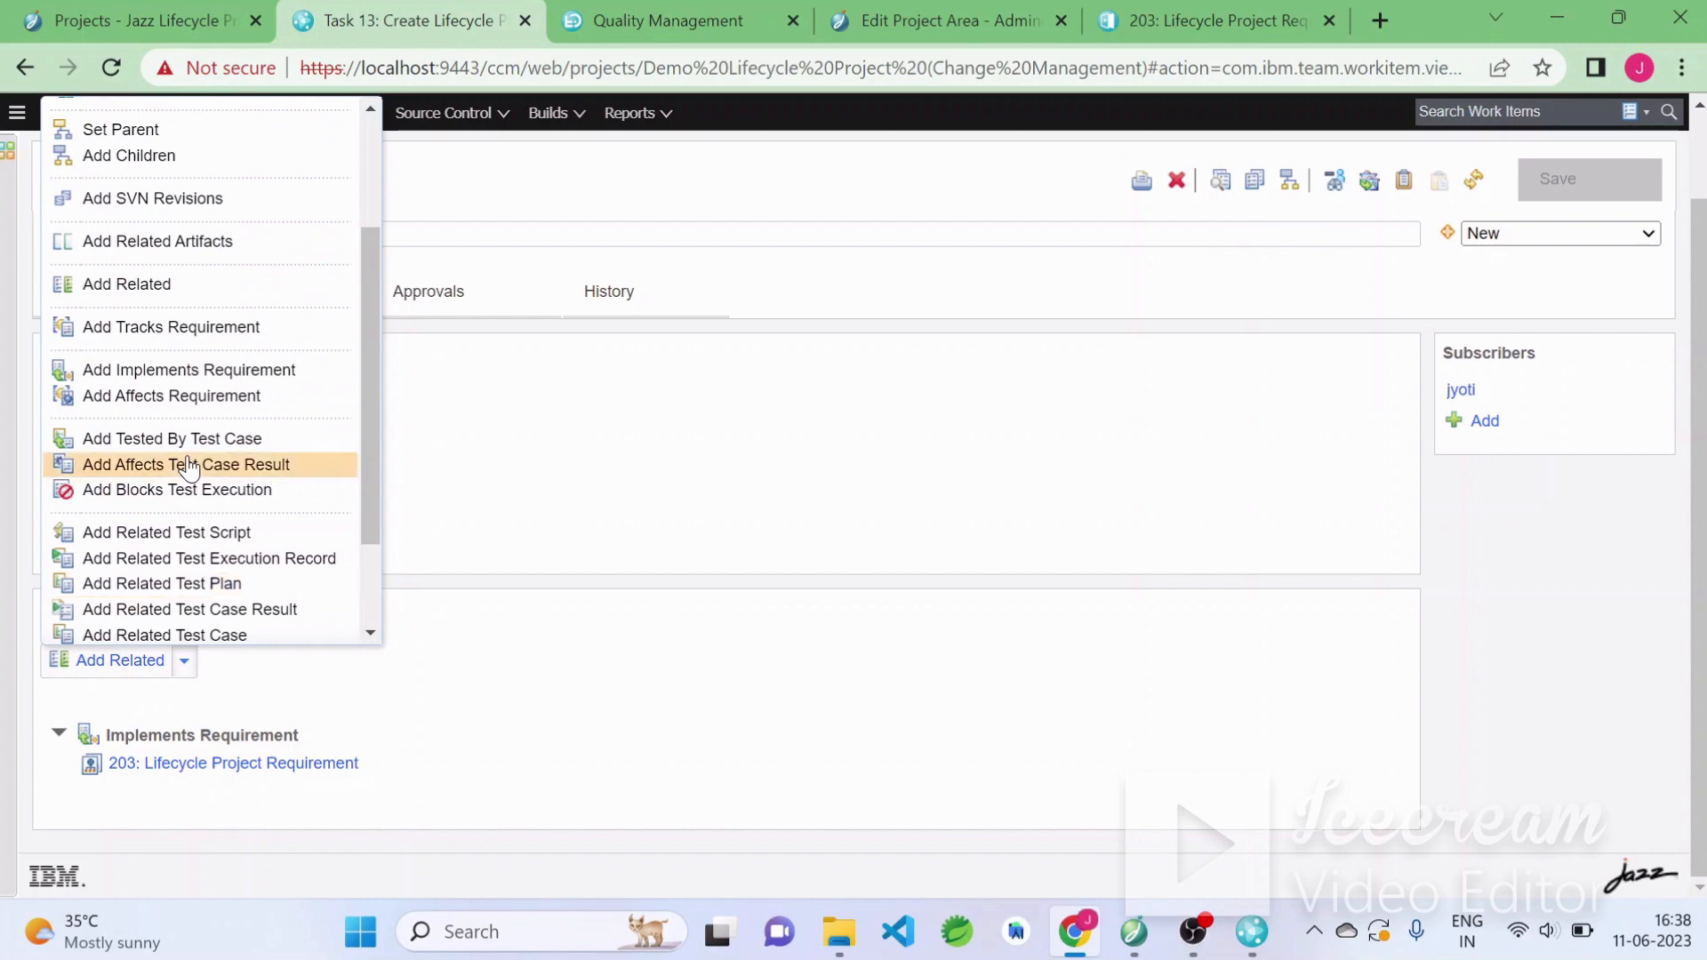
scroll(188, 467, "up", 2)
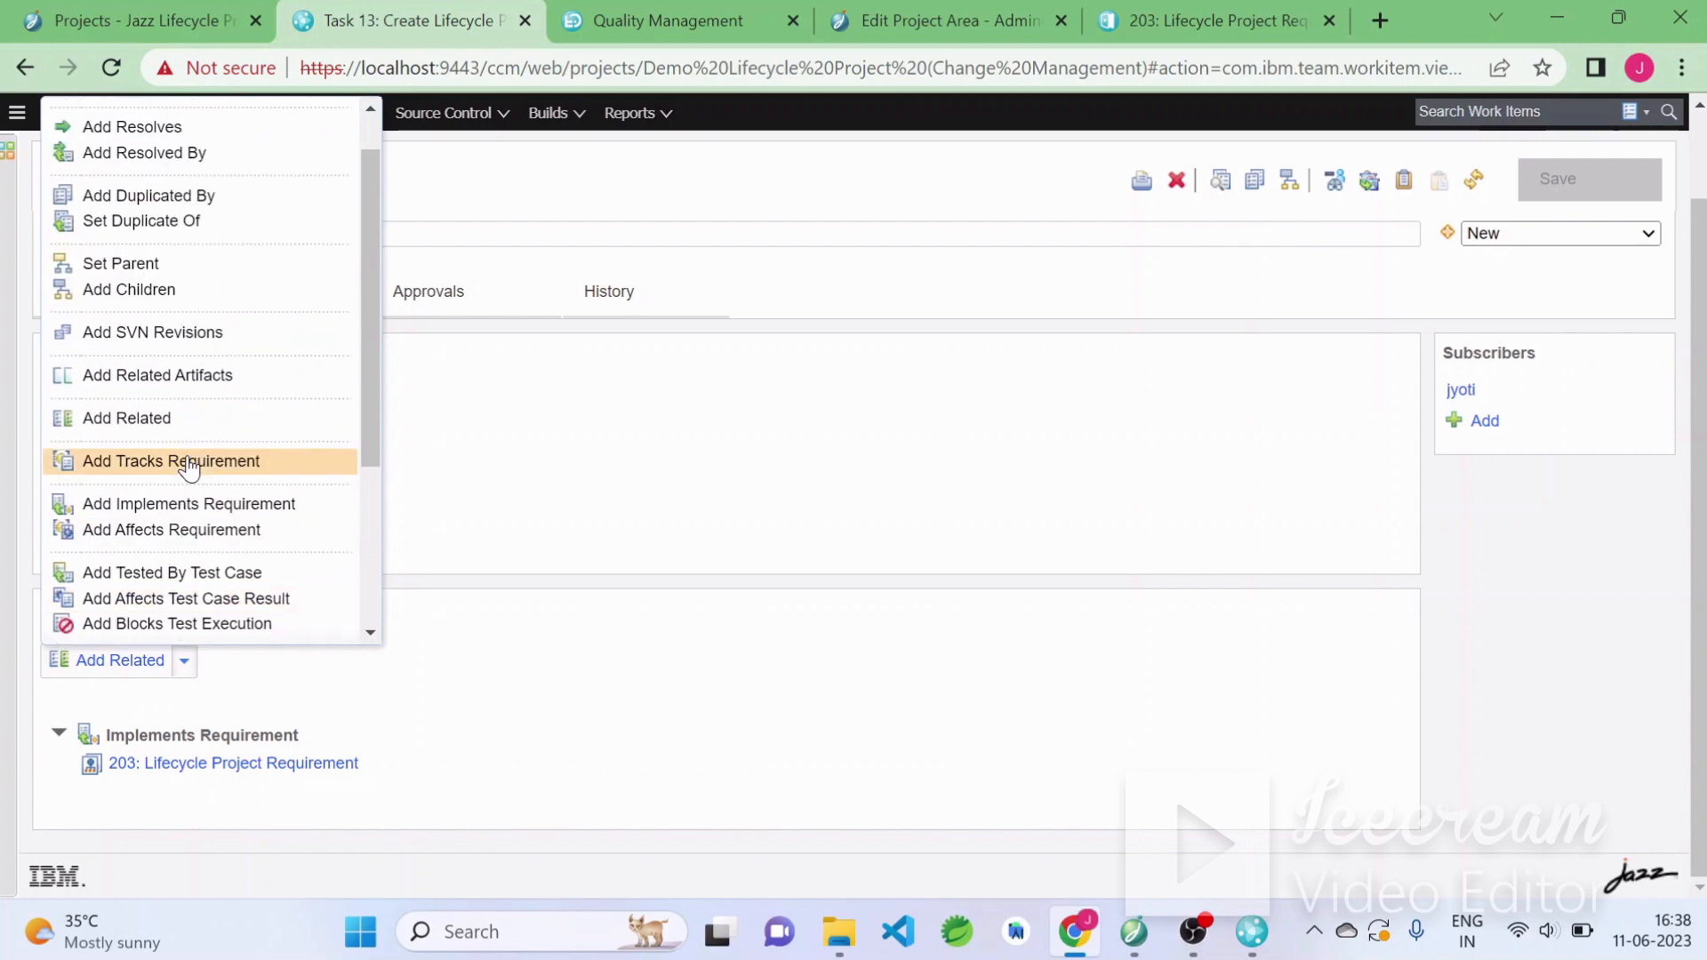
scroll(188, 467, "up", 3)
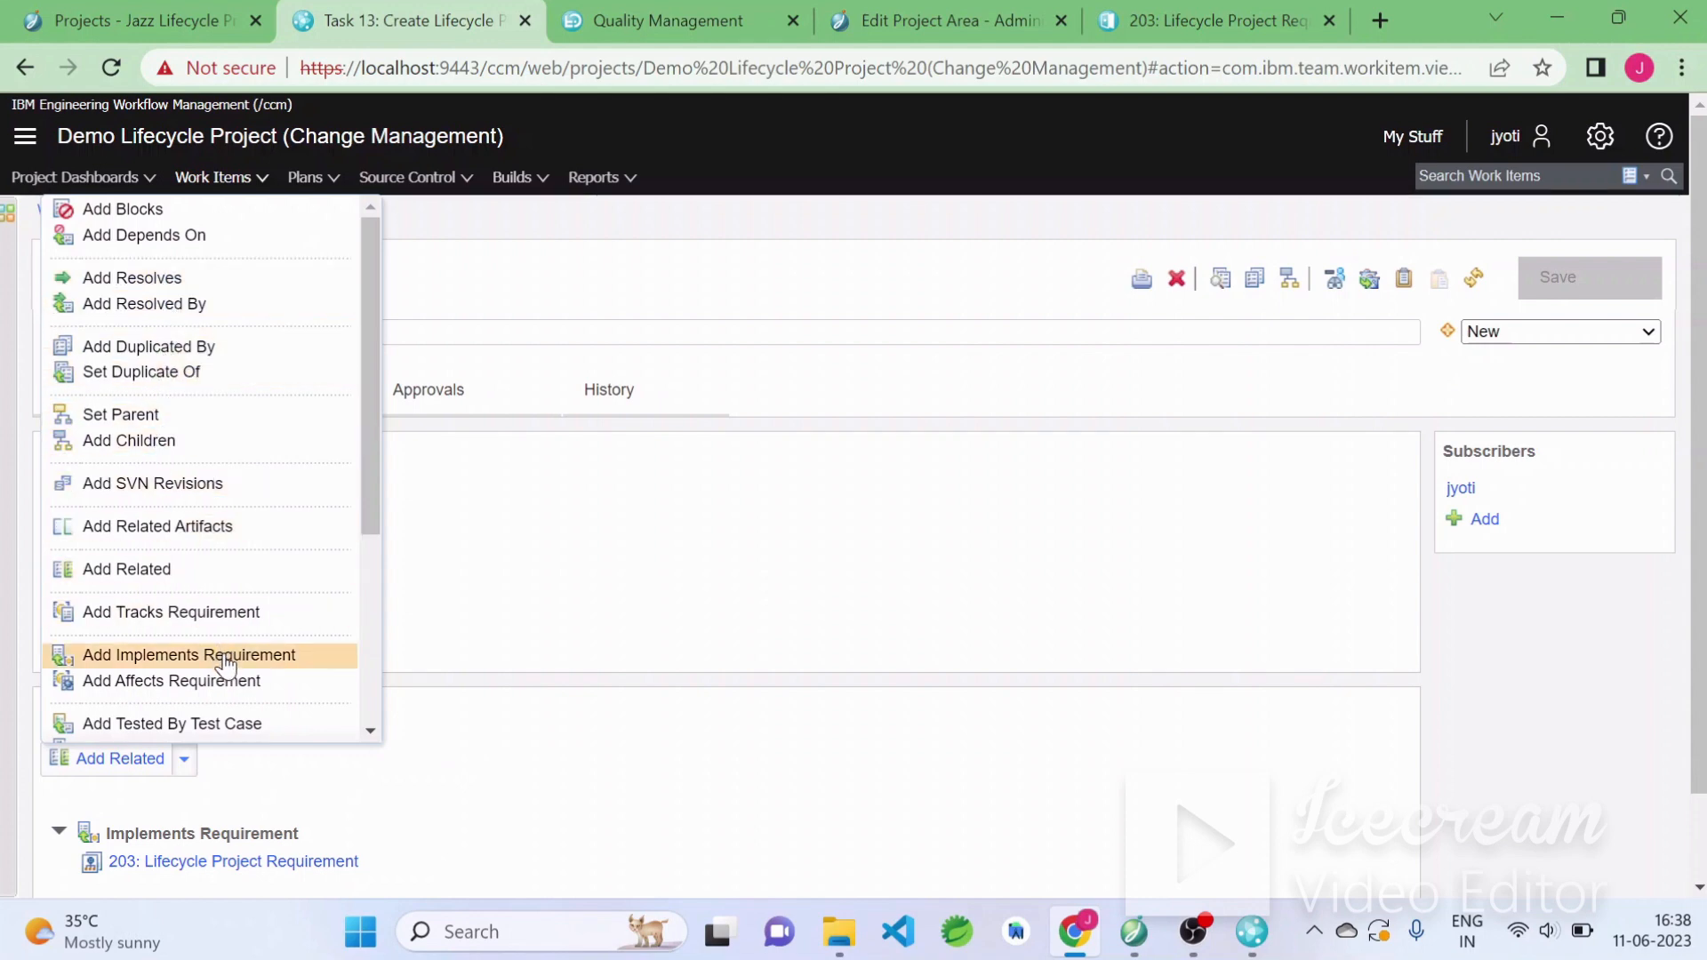
scroll(227, 665, "down", 2)
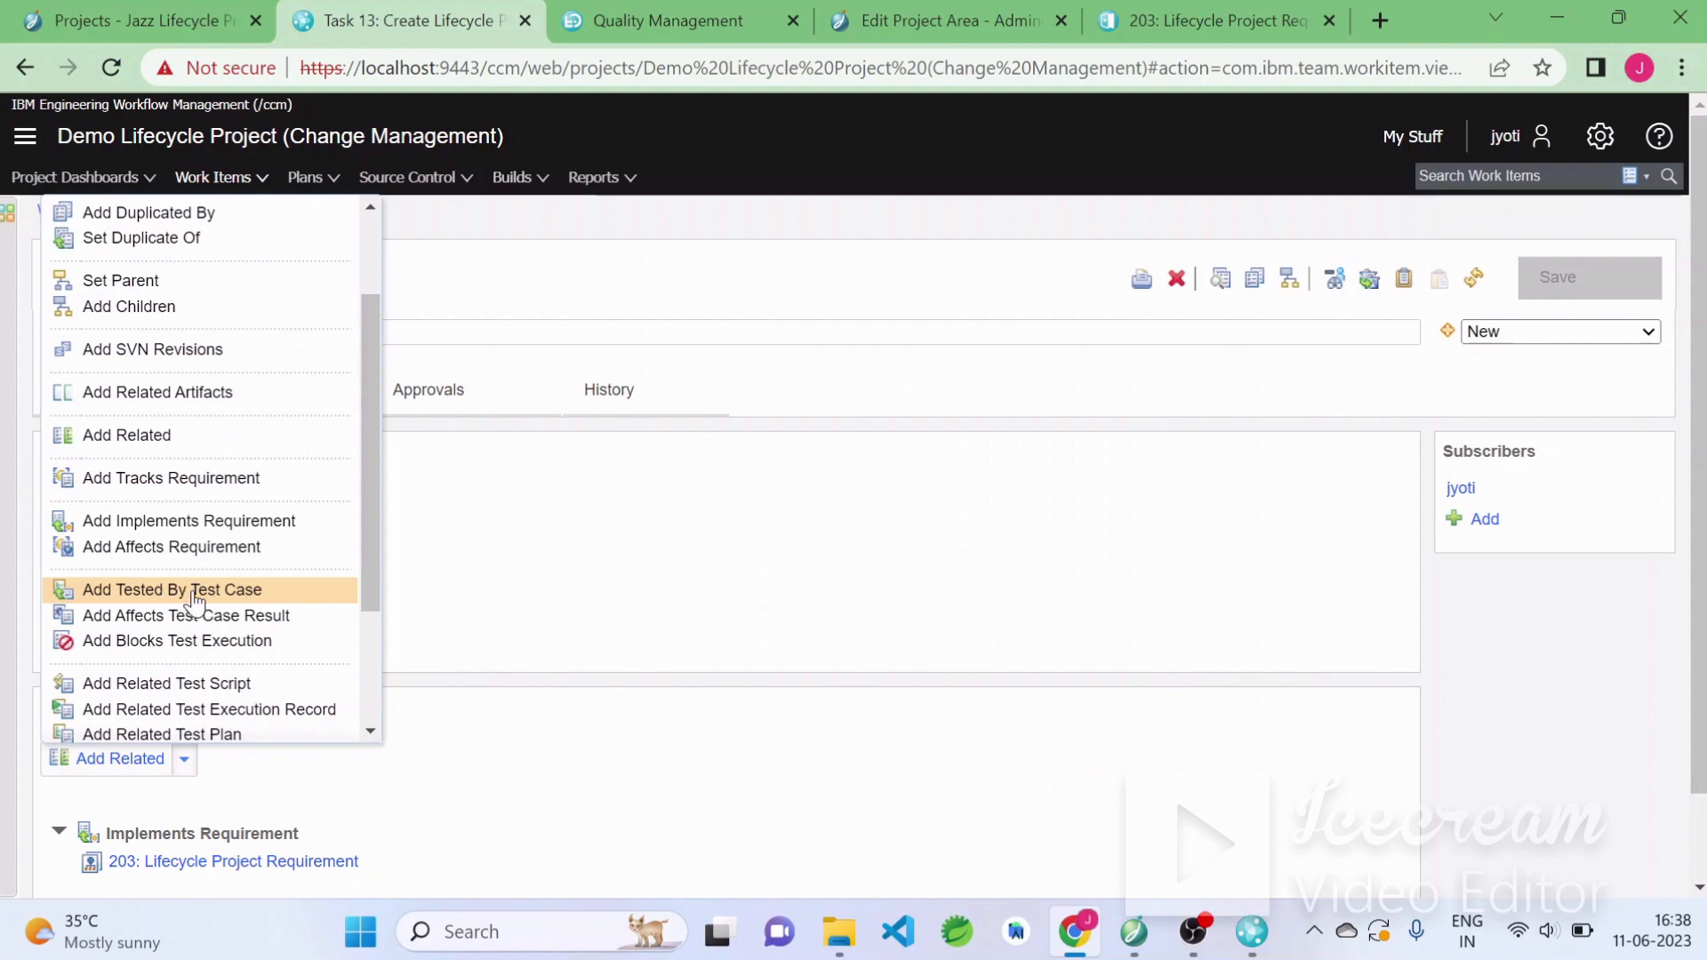
left_click(242, 594)
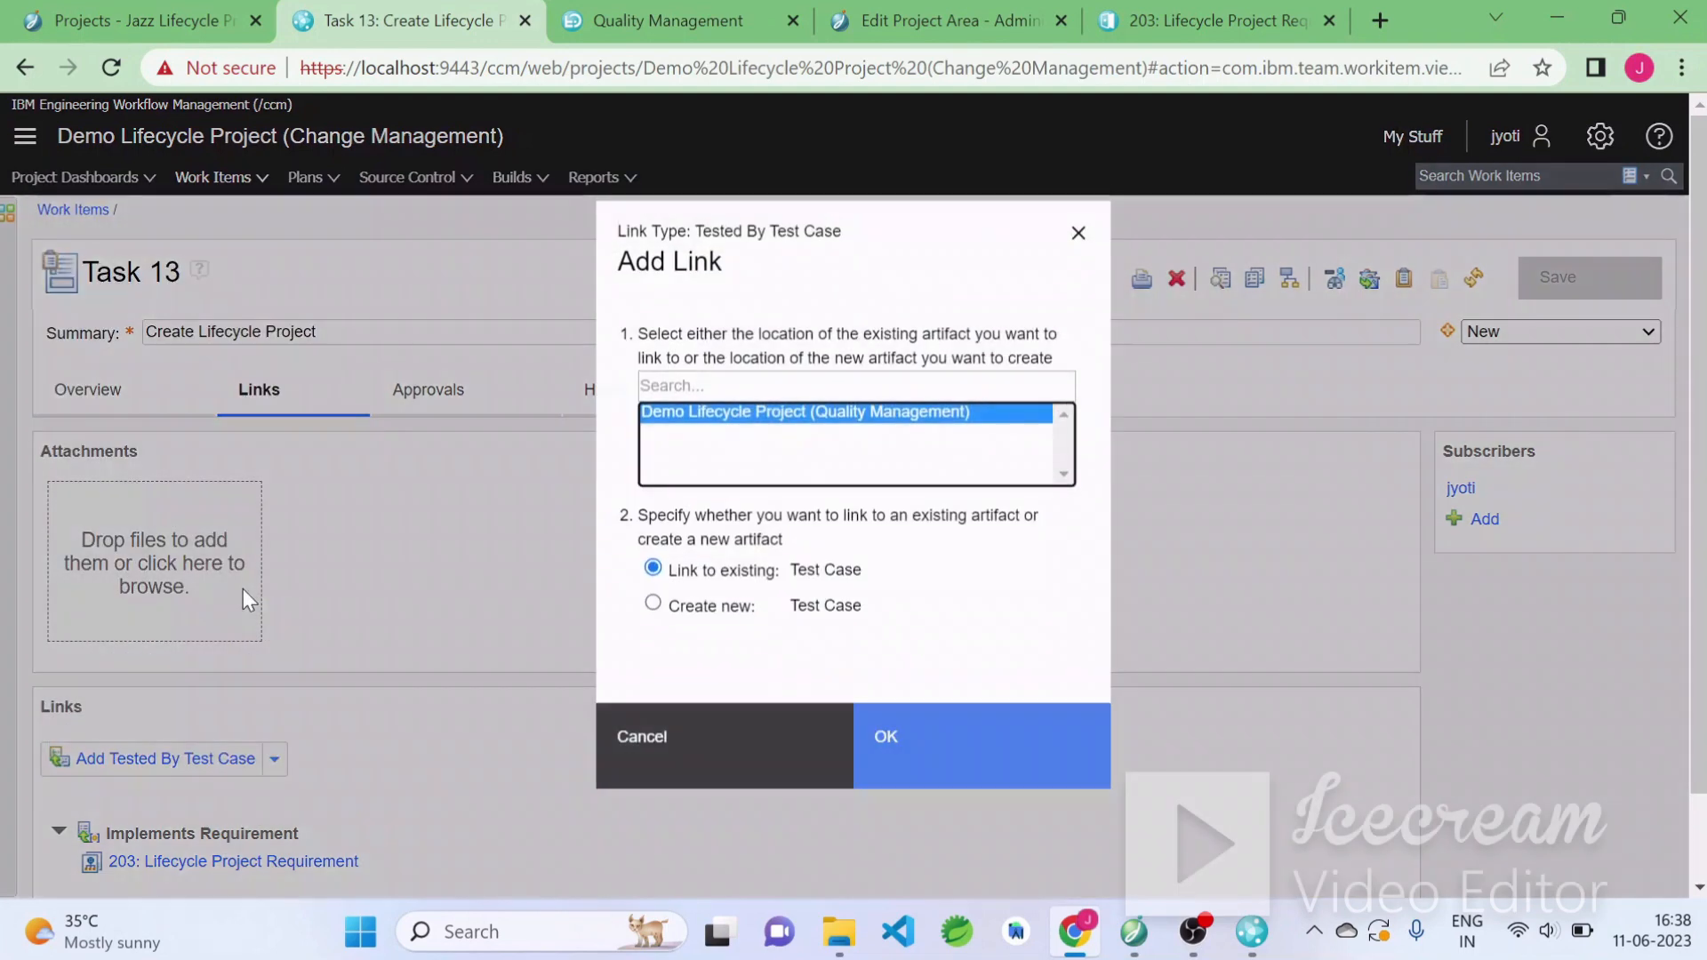
left_click(947, 737)
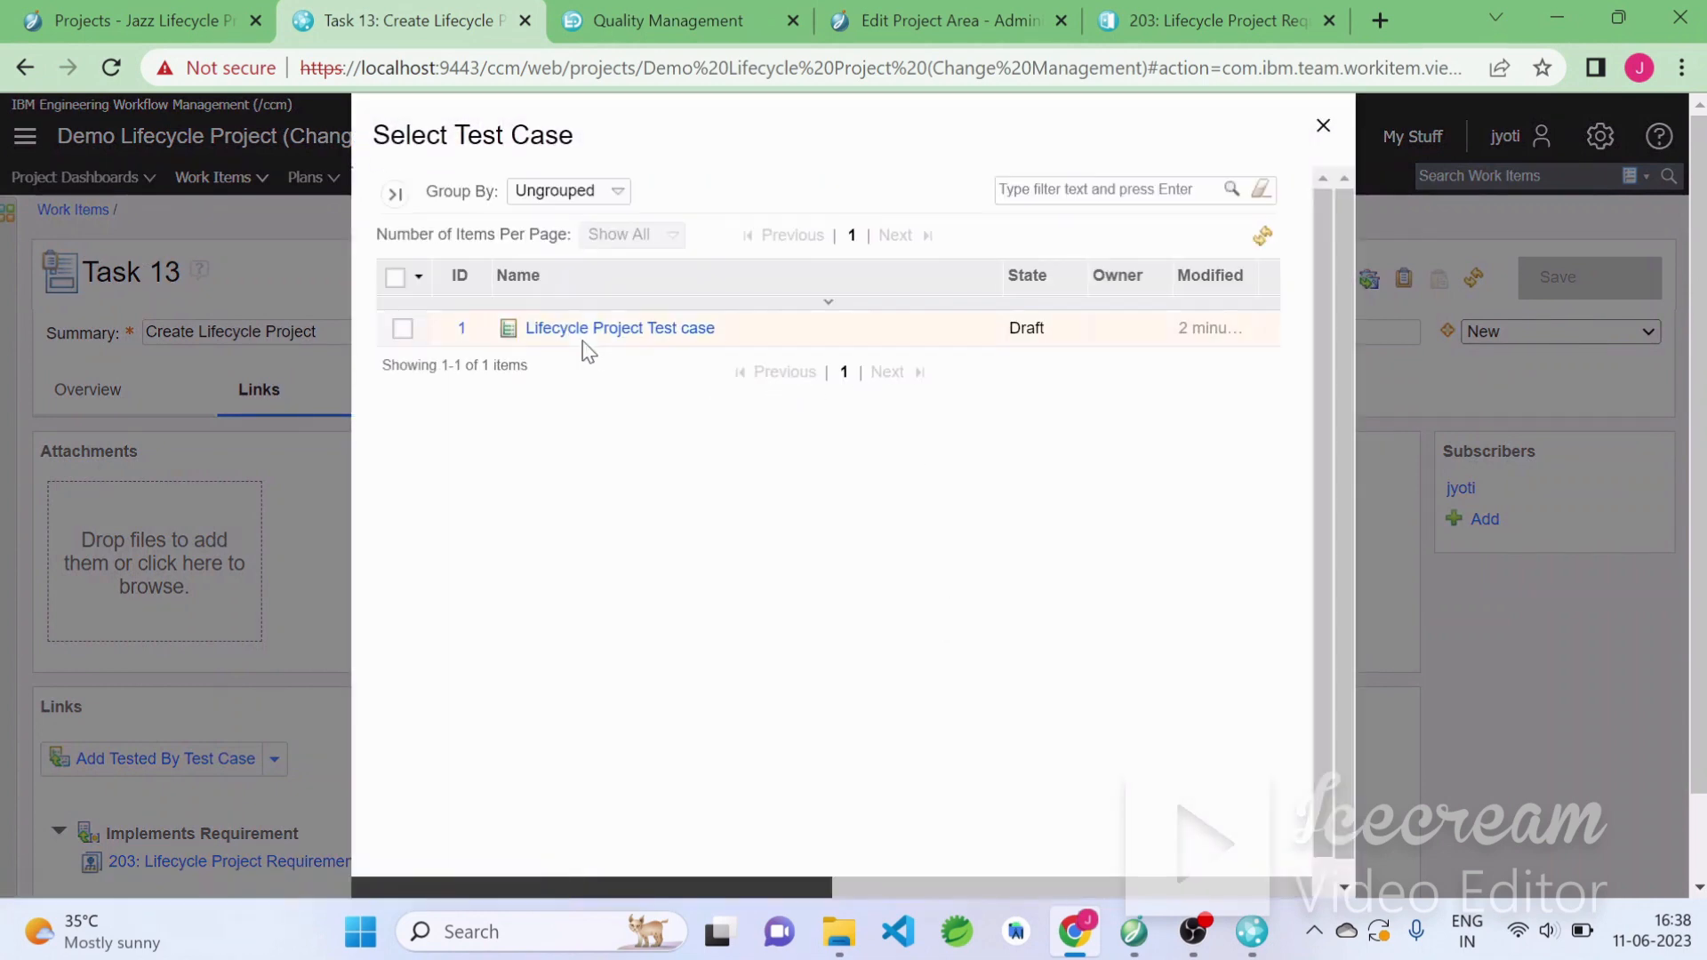
left_click(402, 329)
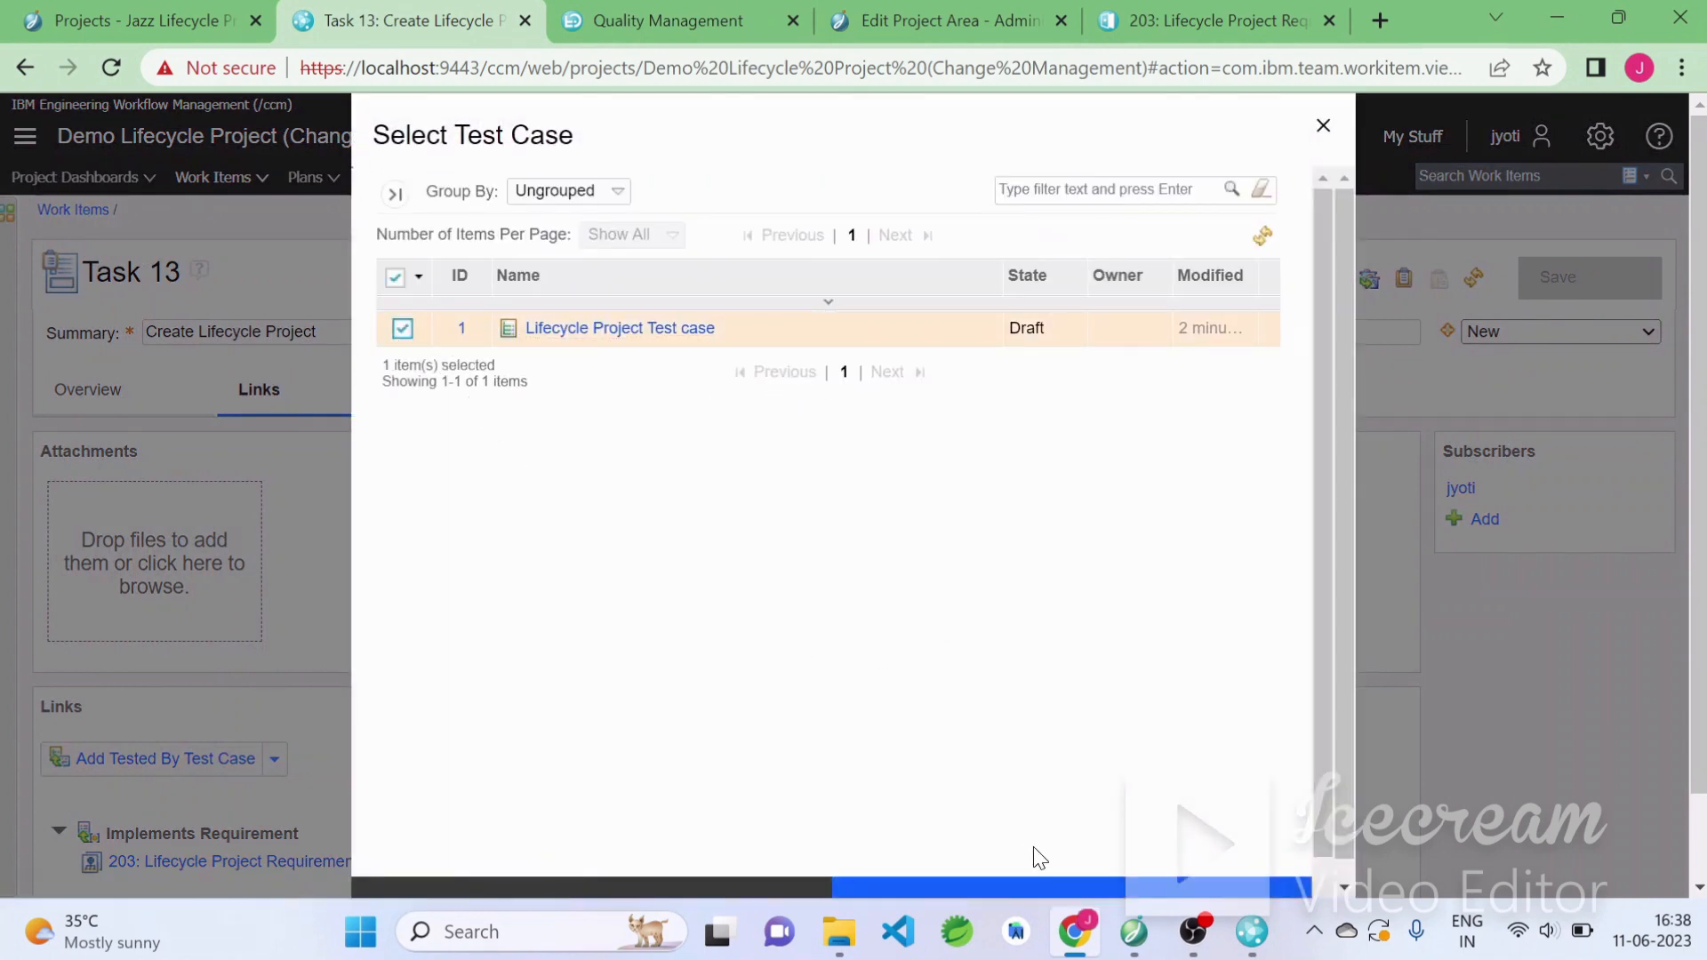
scroll(1316, 853, "down", 3)
left_click(1138, 841)
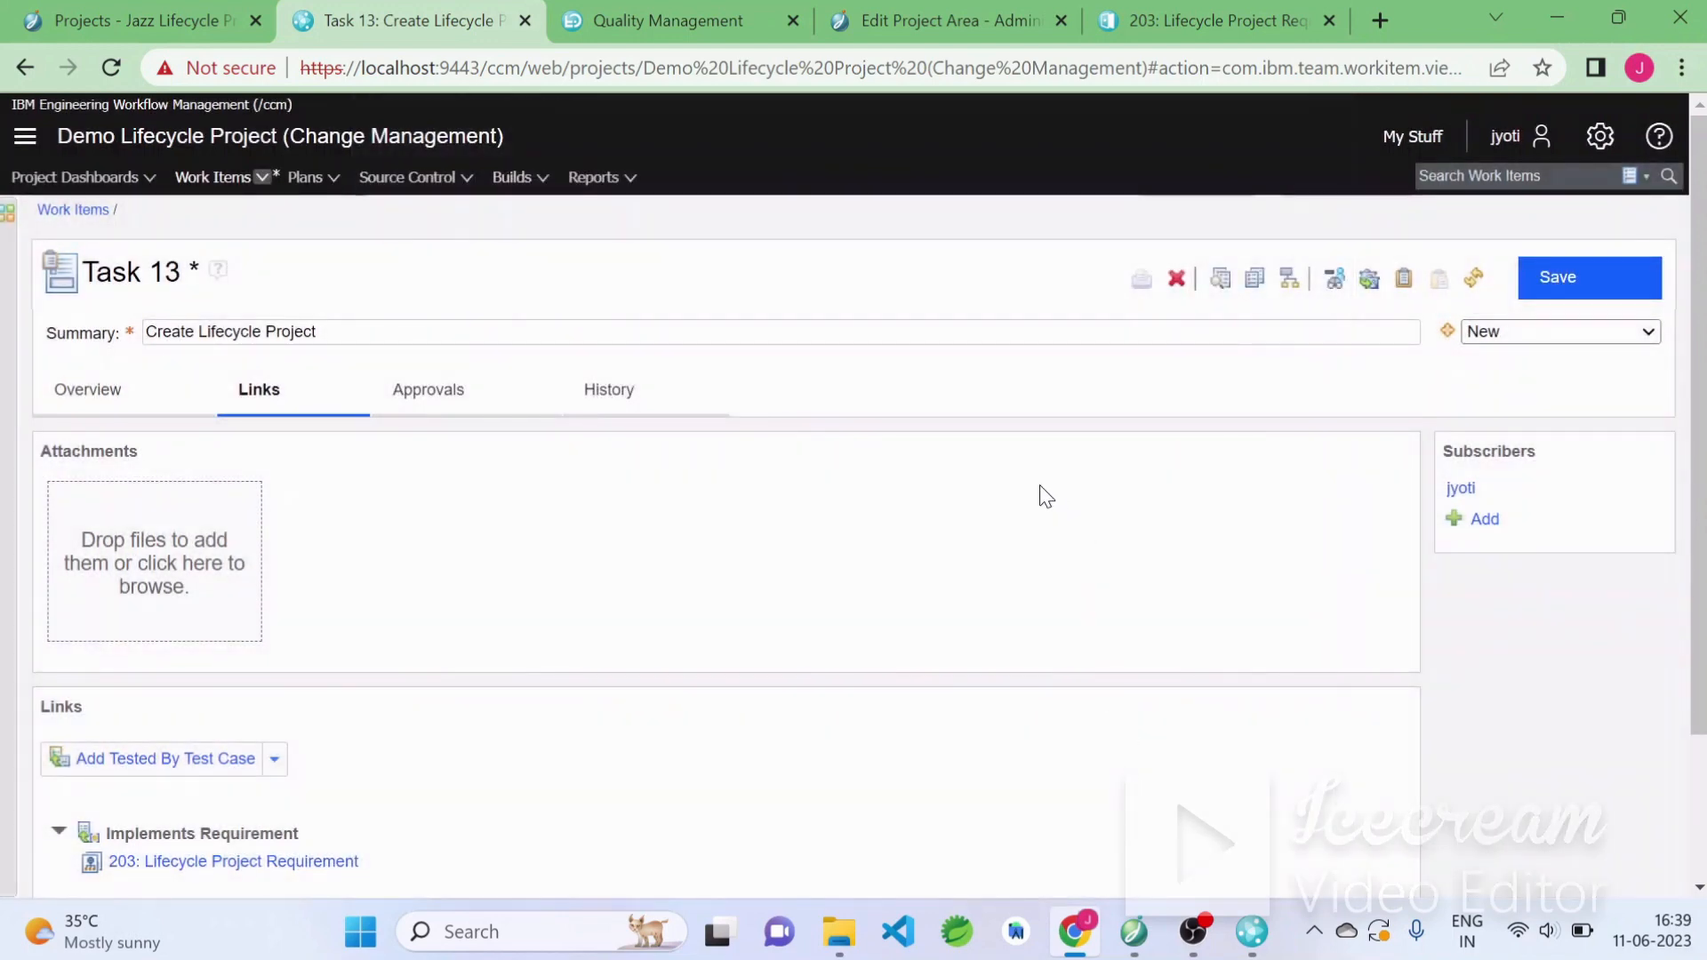
left_click(1600, 285)
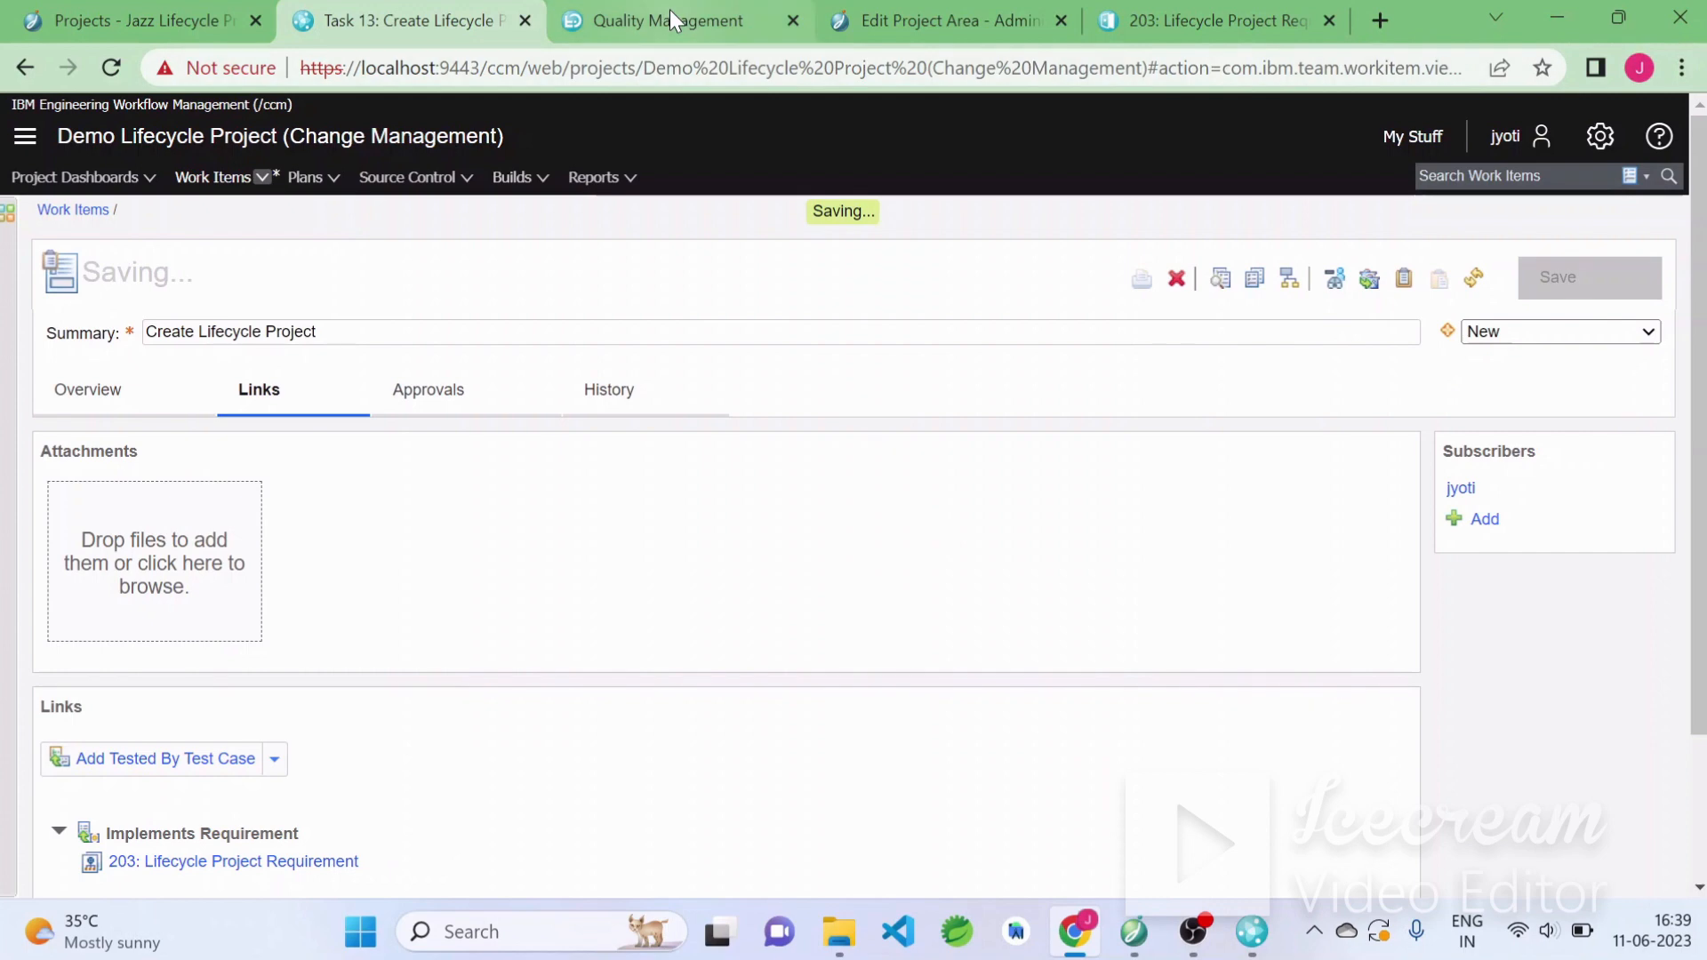
Show the links of requirement 203, "Lifecycle Project Requirement"
left_click(1241, 12)
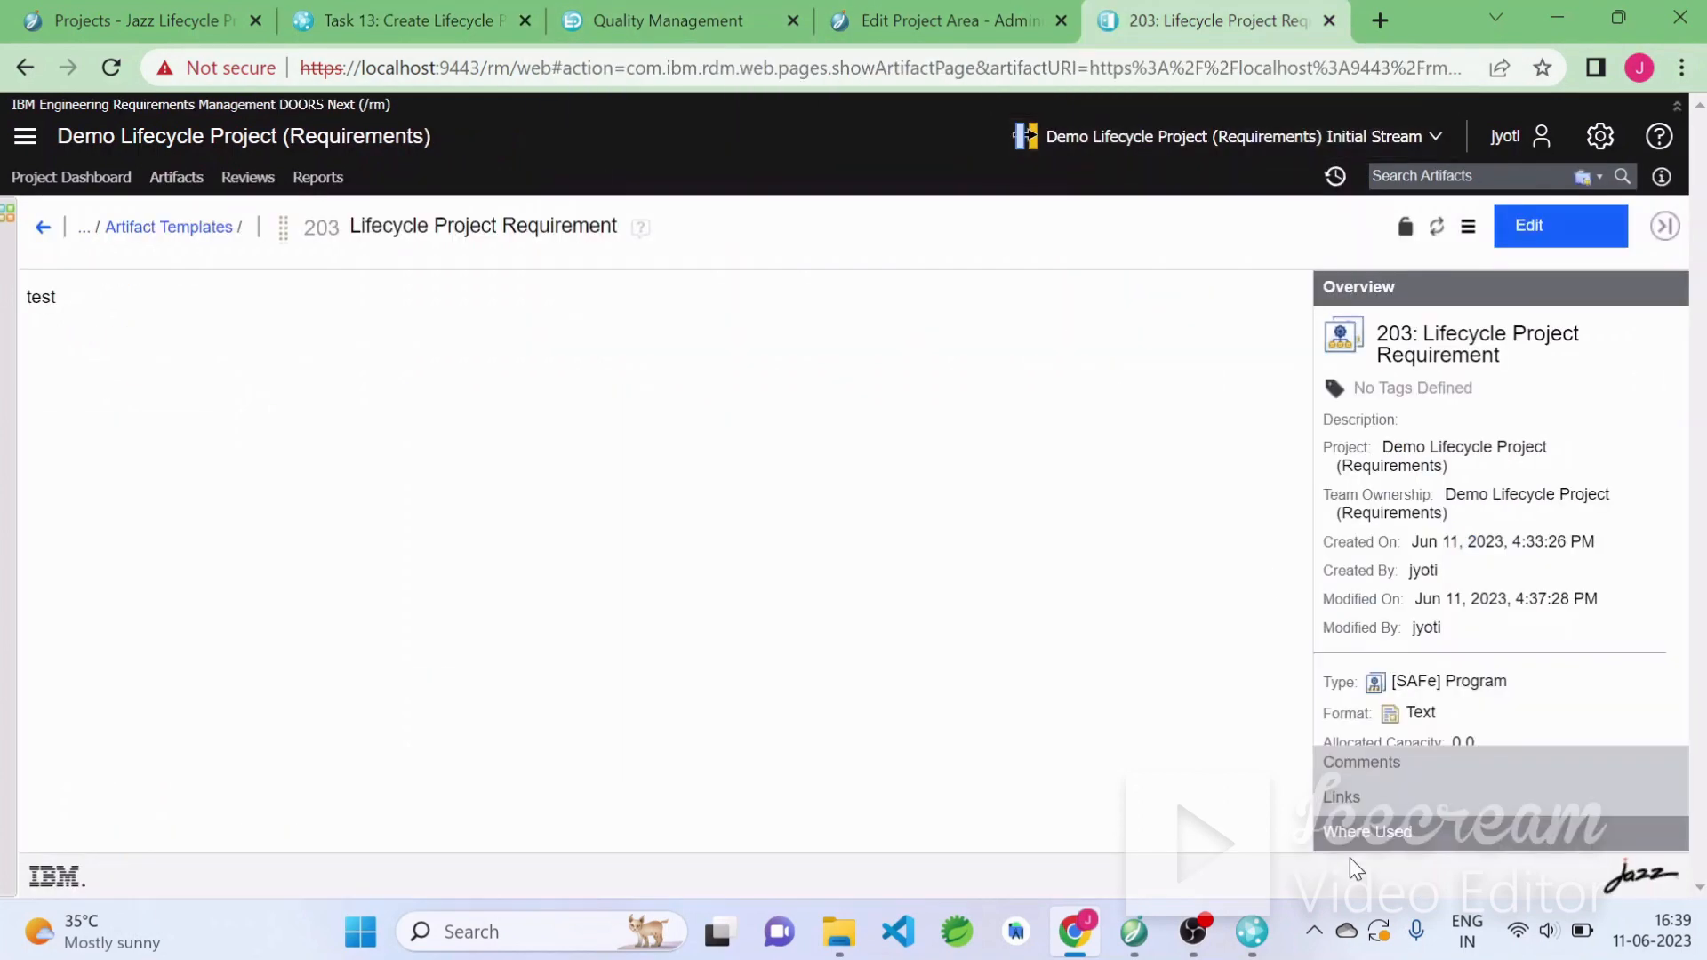
left_click(1358, 800)
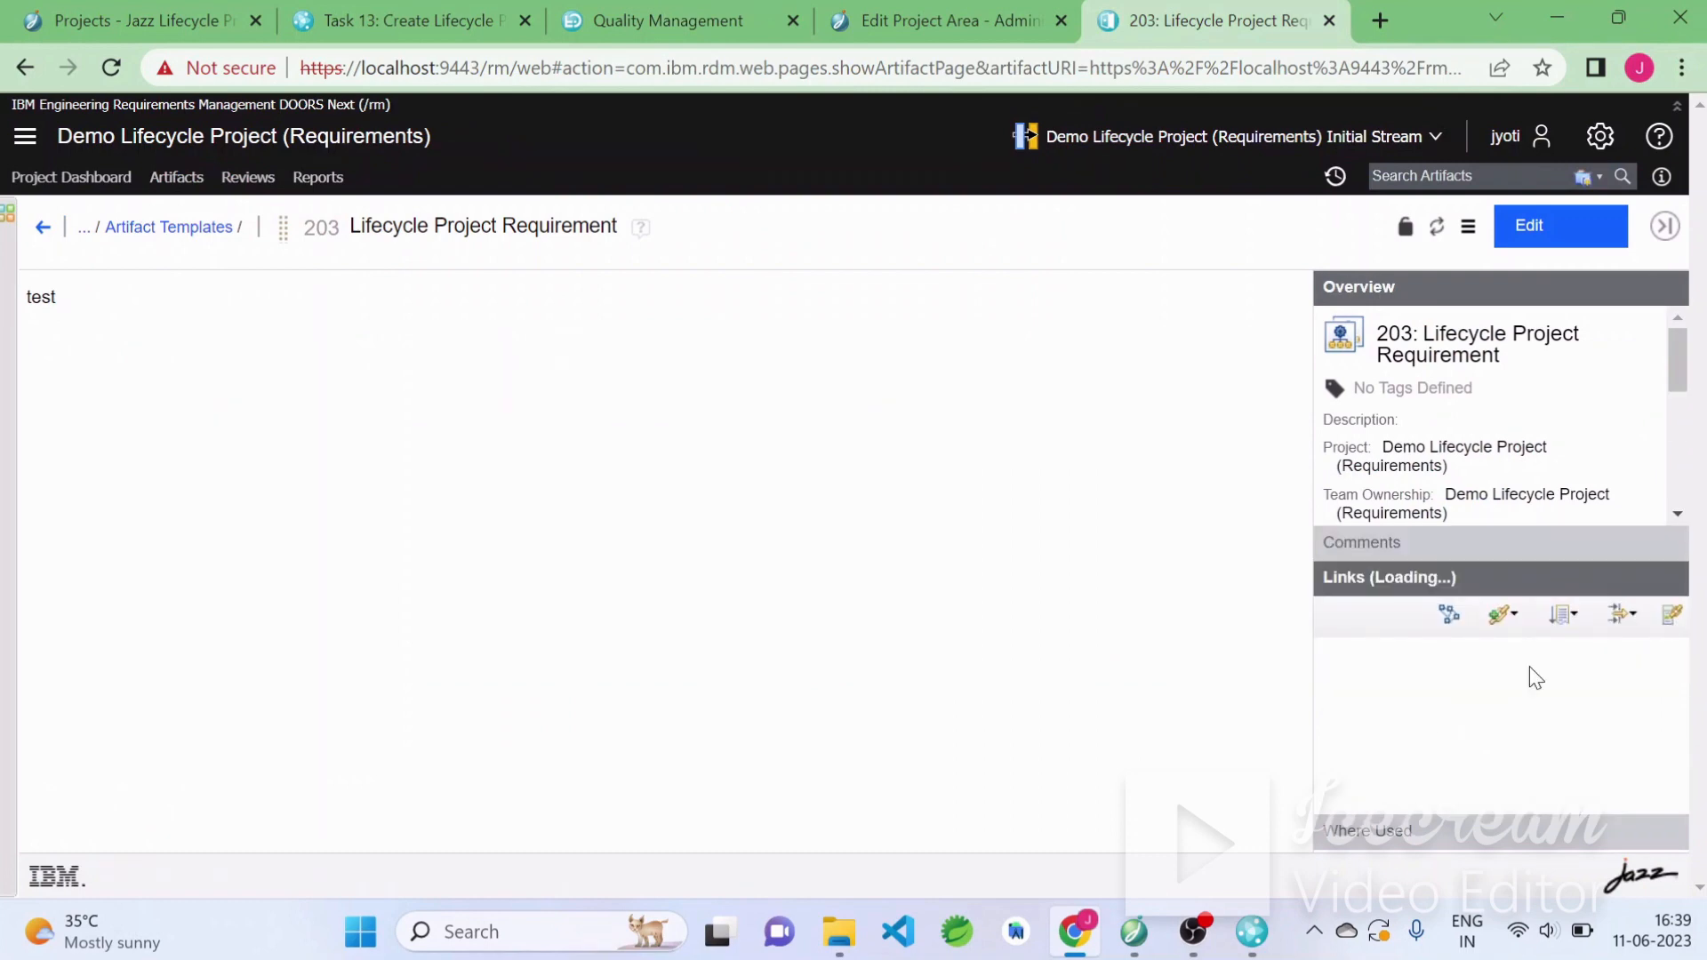
left_click(1511, 622)
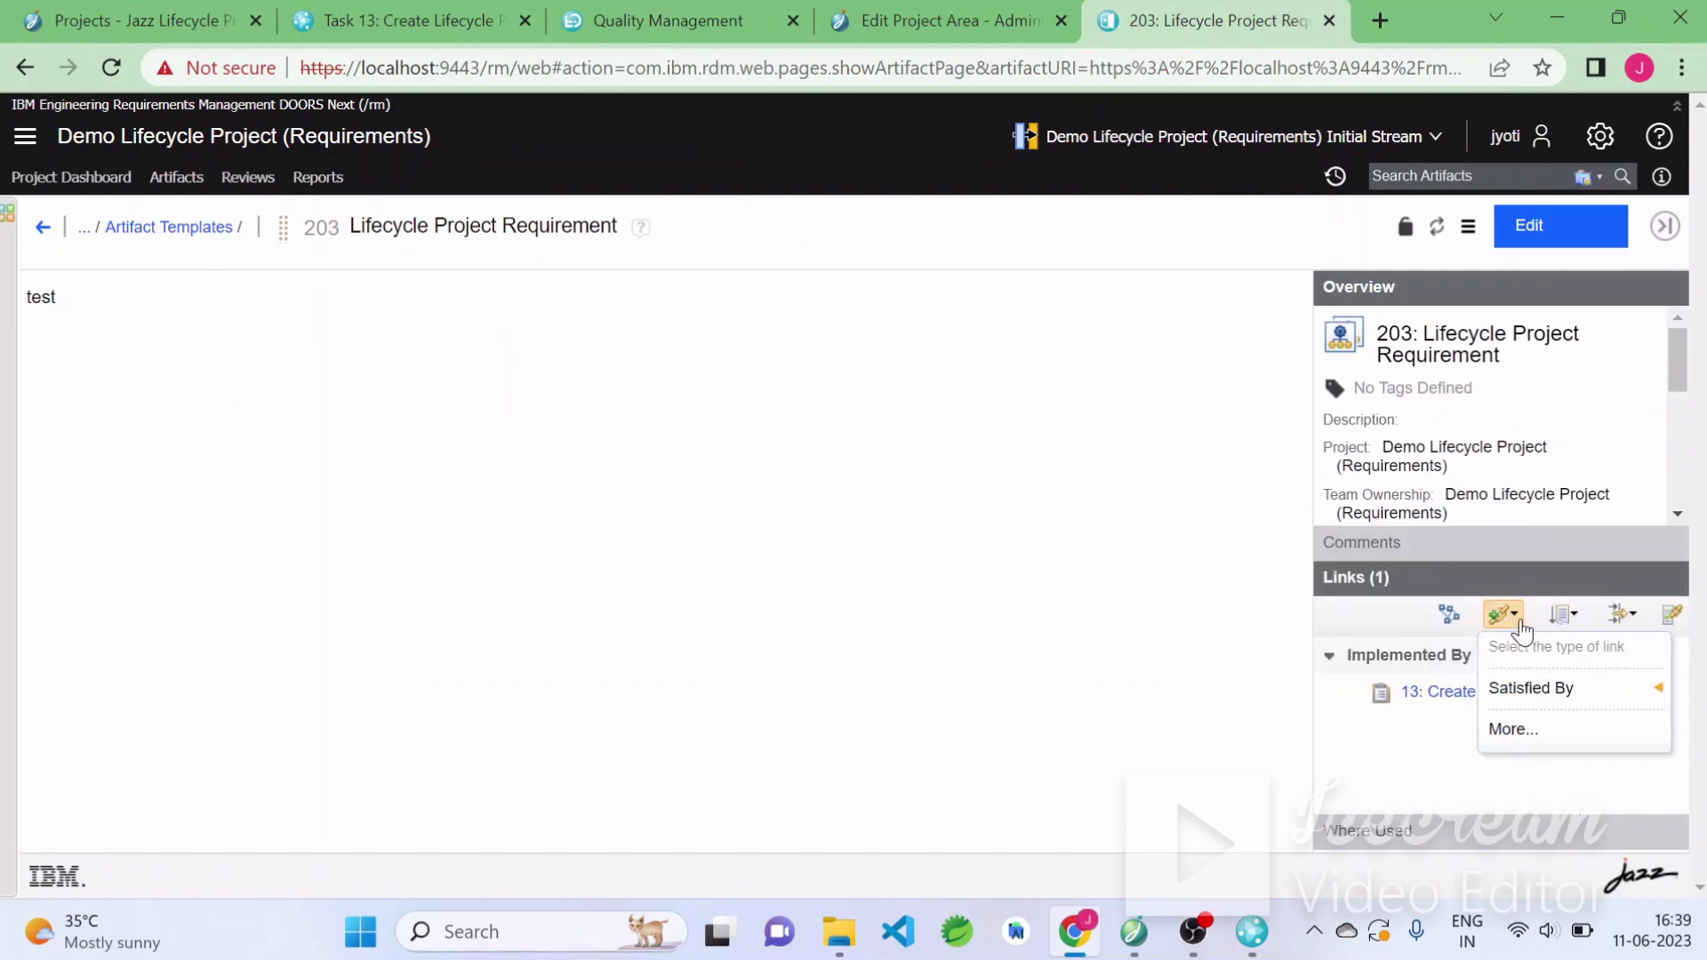
left_click(1531, 736)
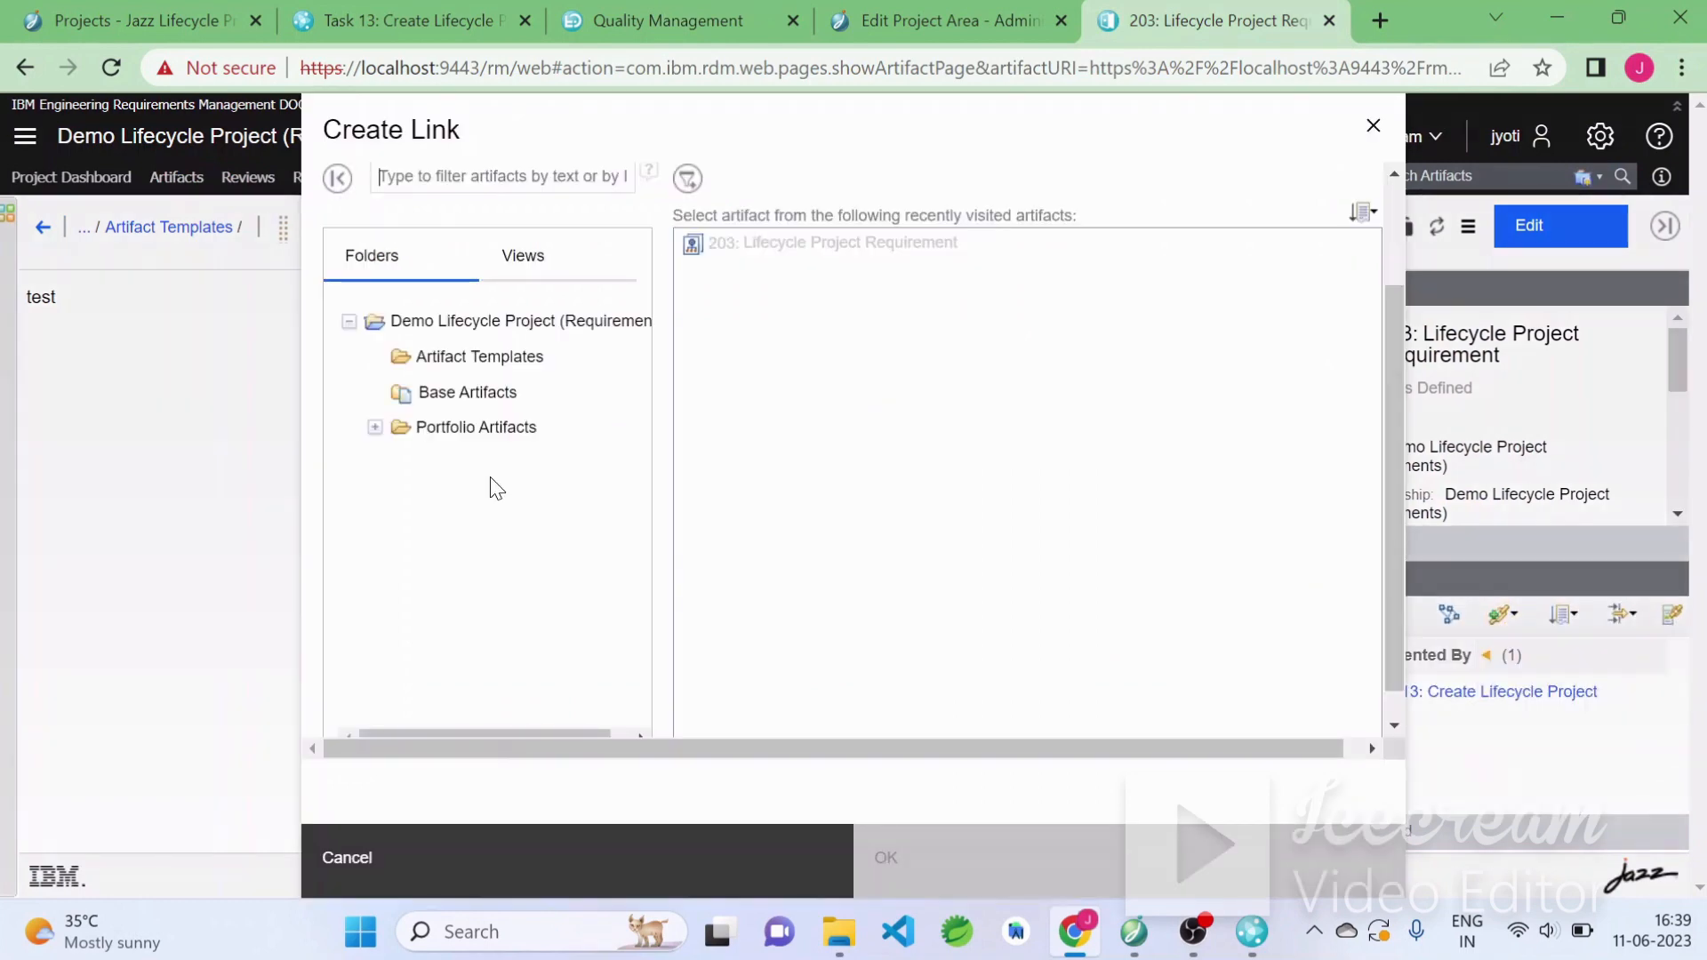
left_click(481, 360)
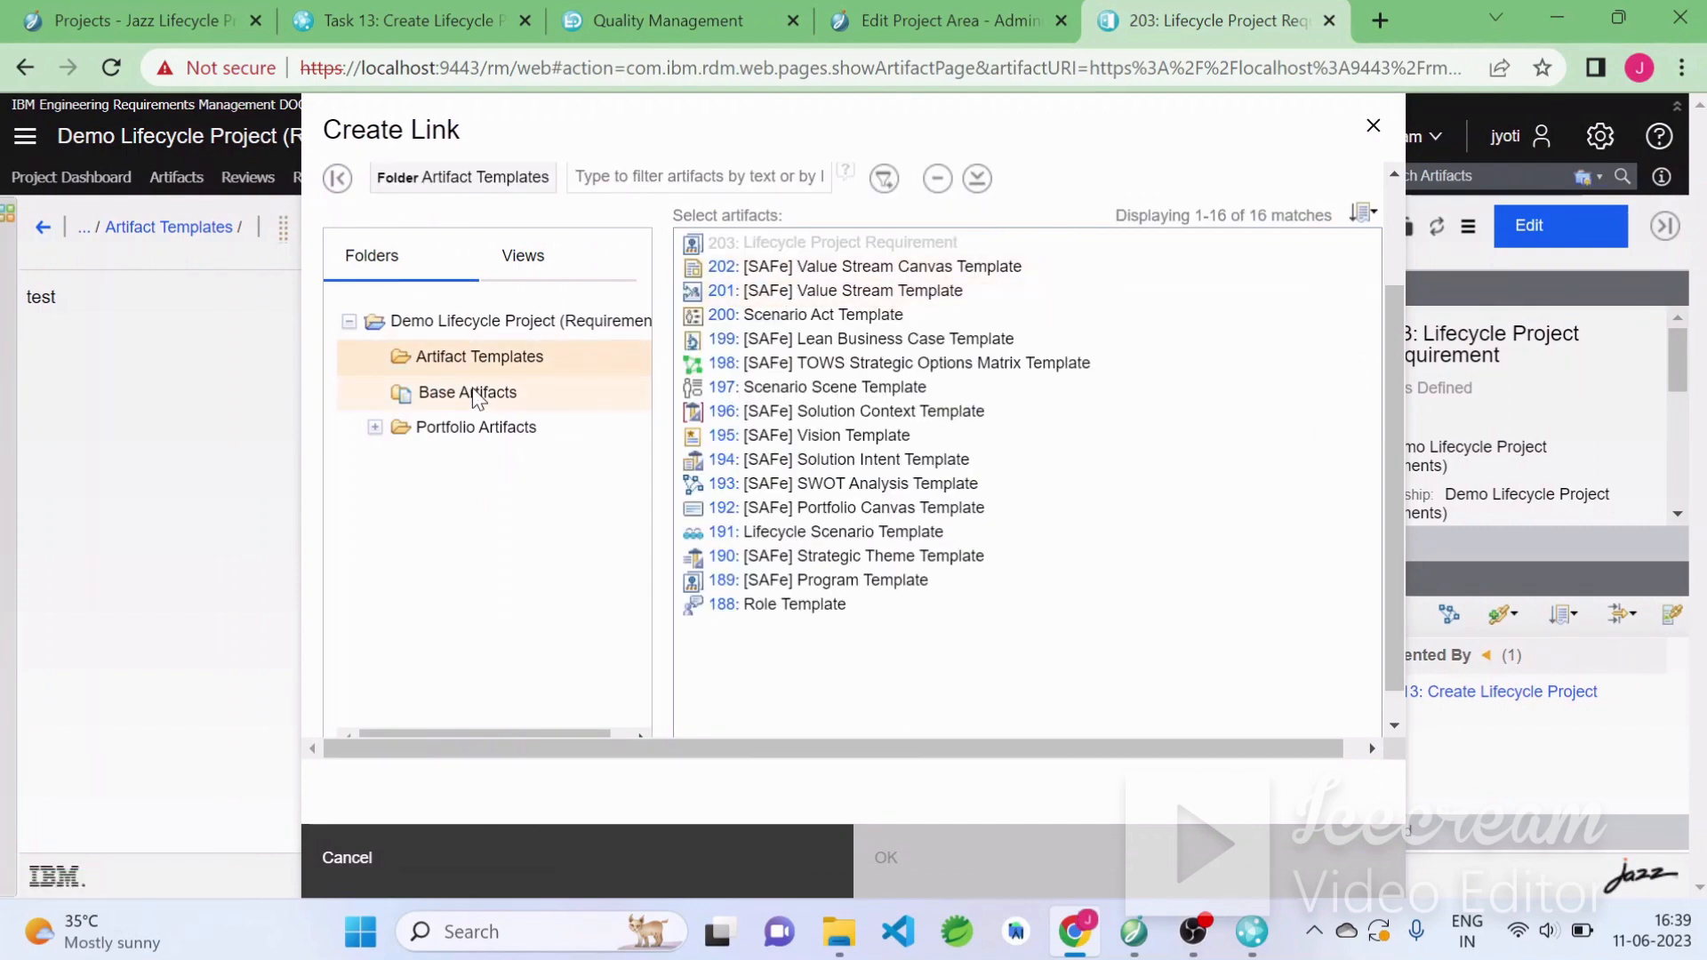
mouse_move(526, 187)
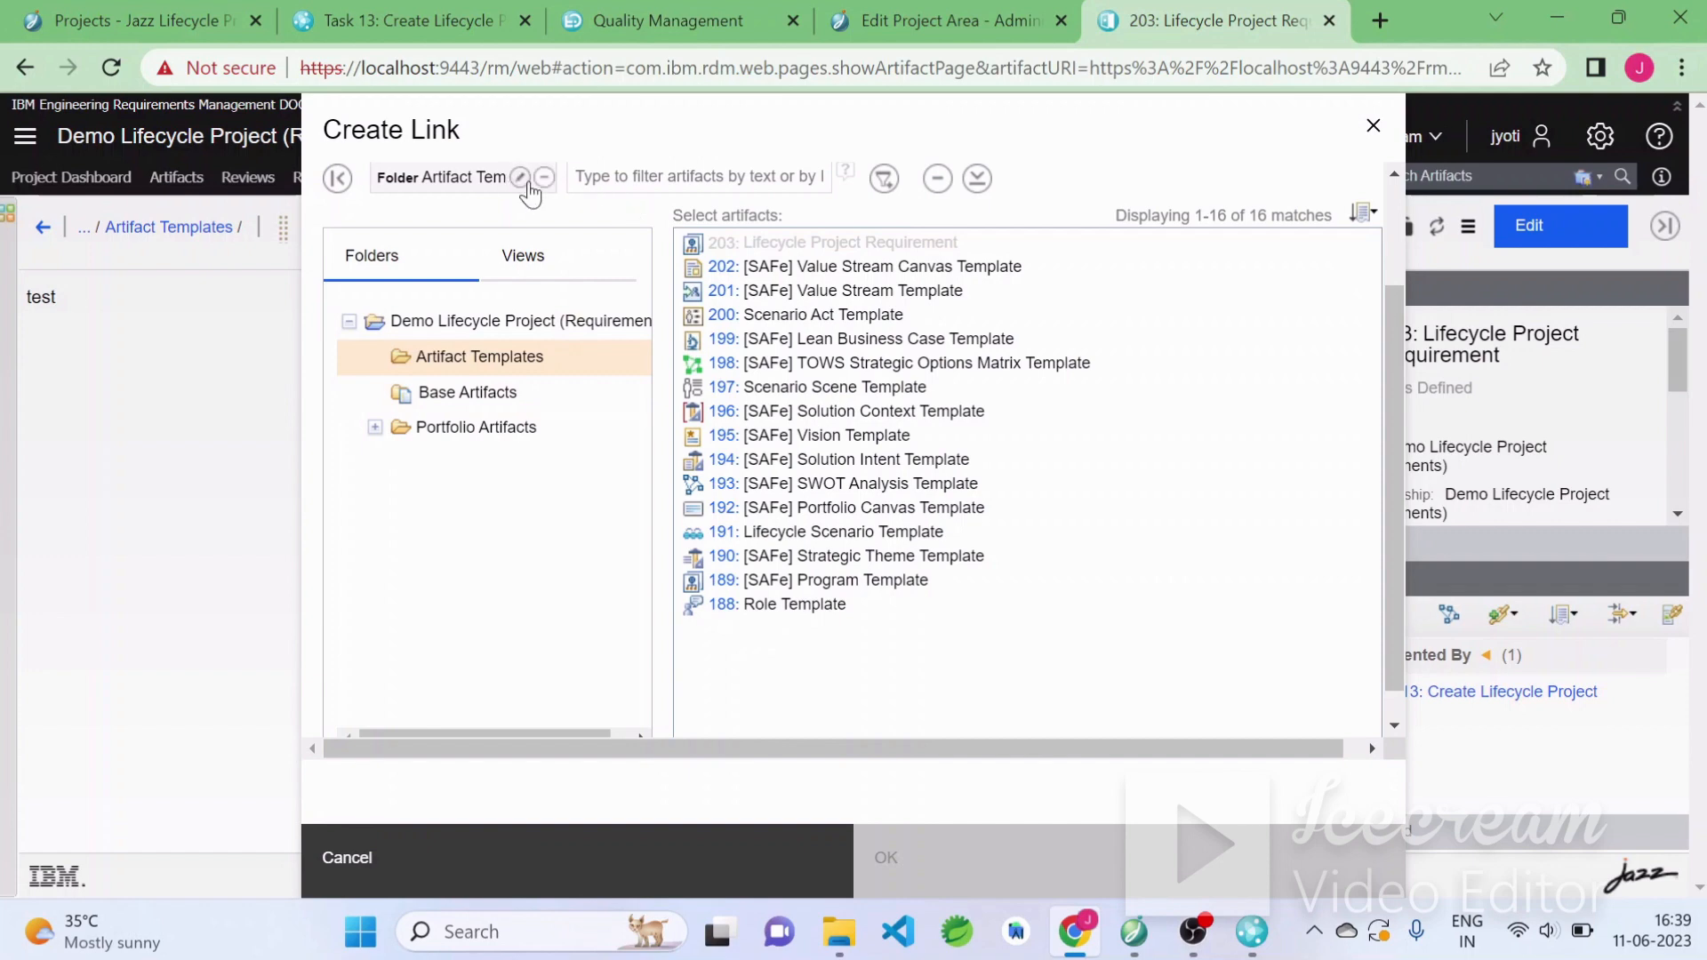
scroll(818, 200, "up", 2)
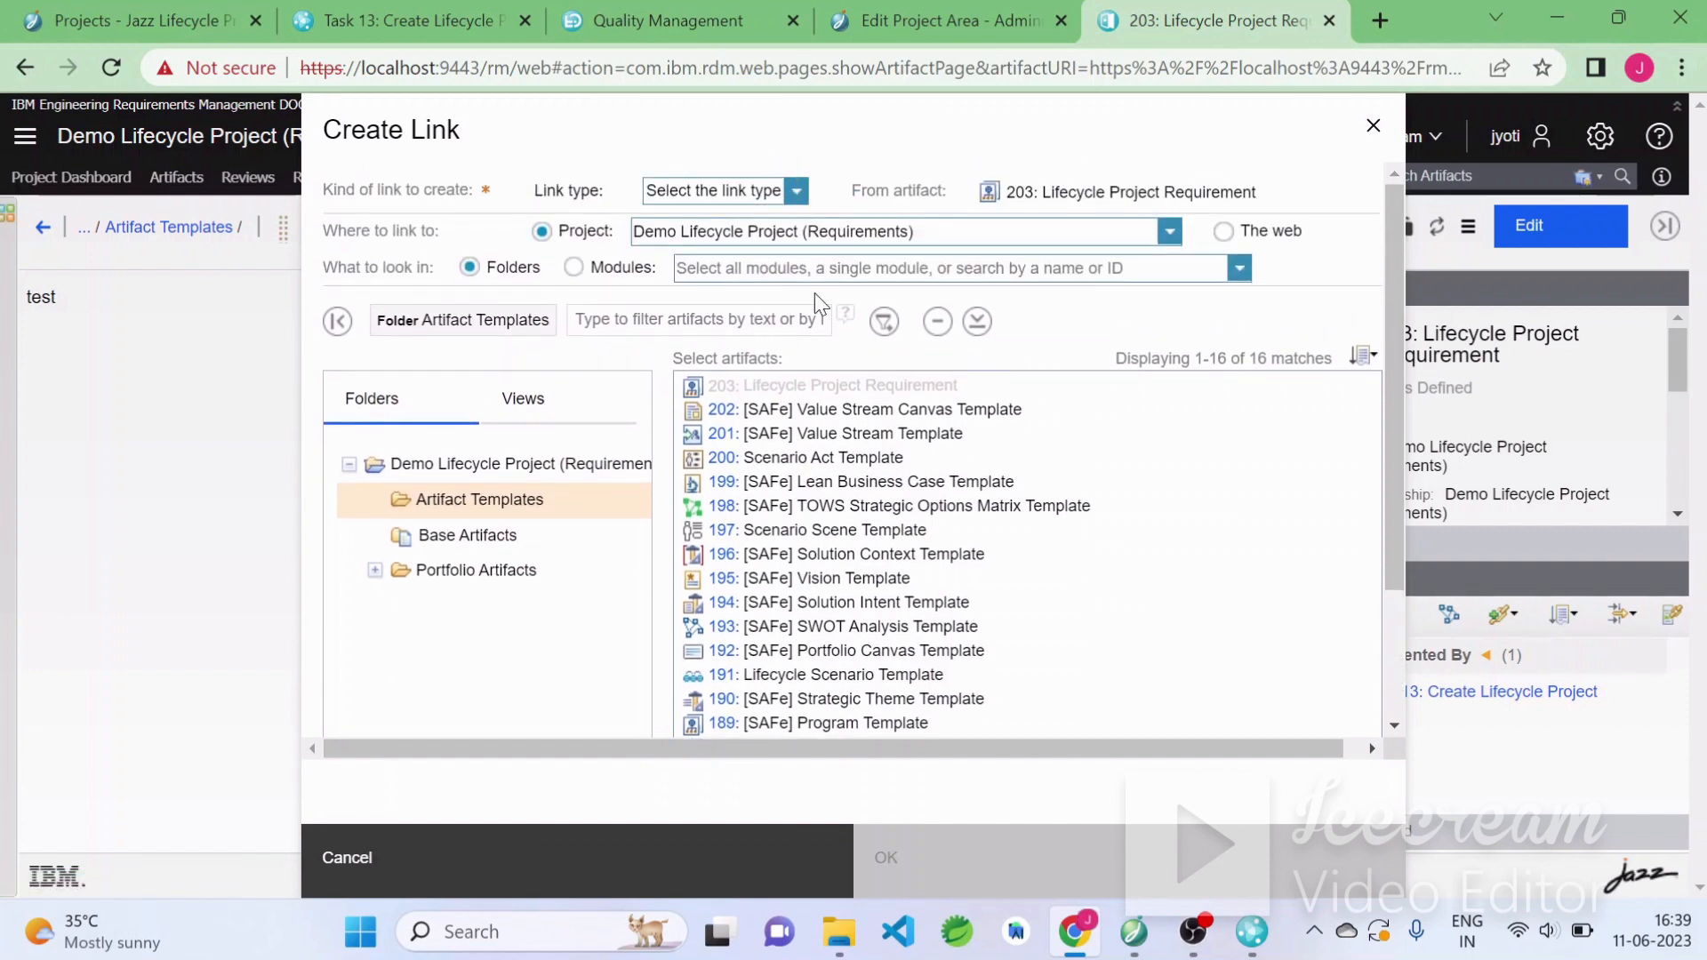
left_click(783, 191)
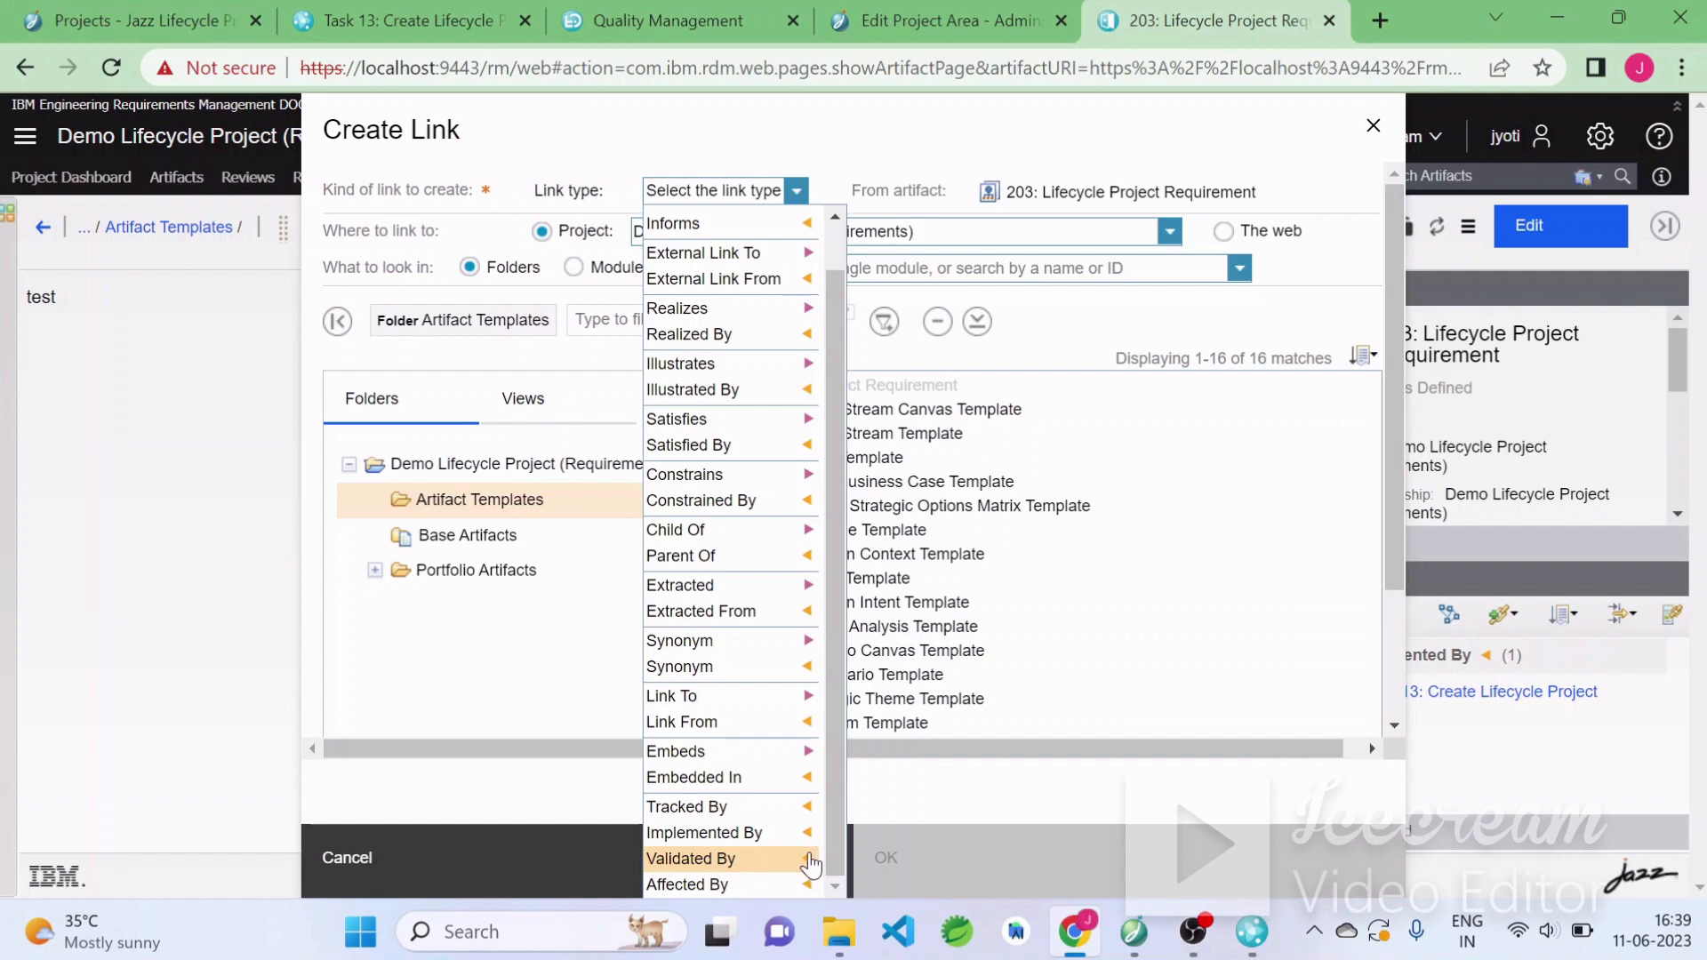
left_click(227, 542)
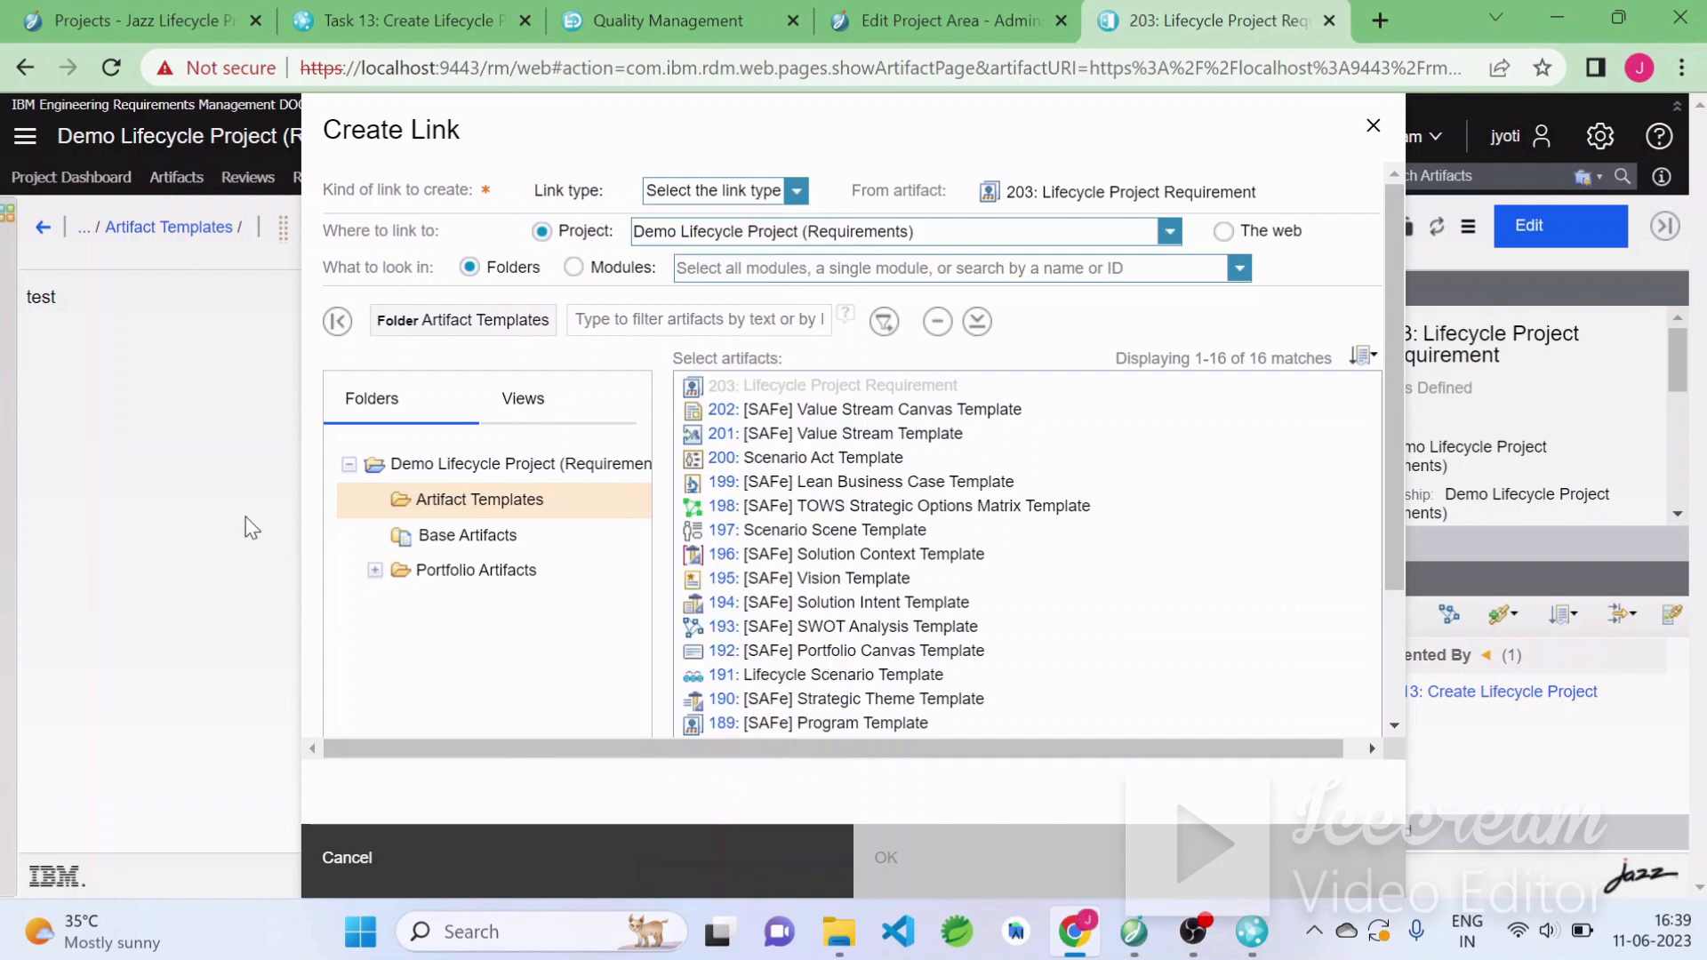
left_click(1372, 128)
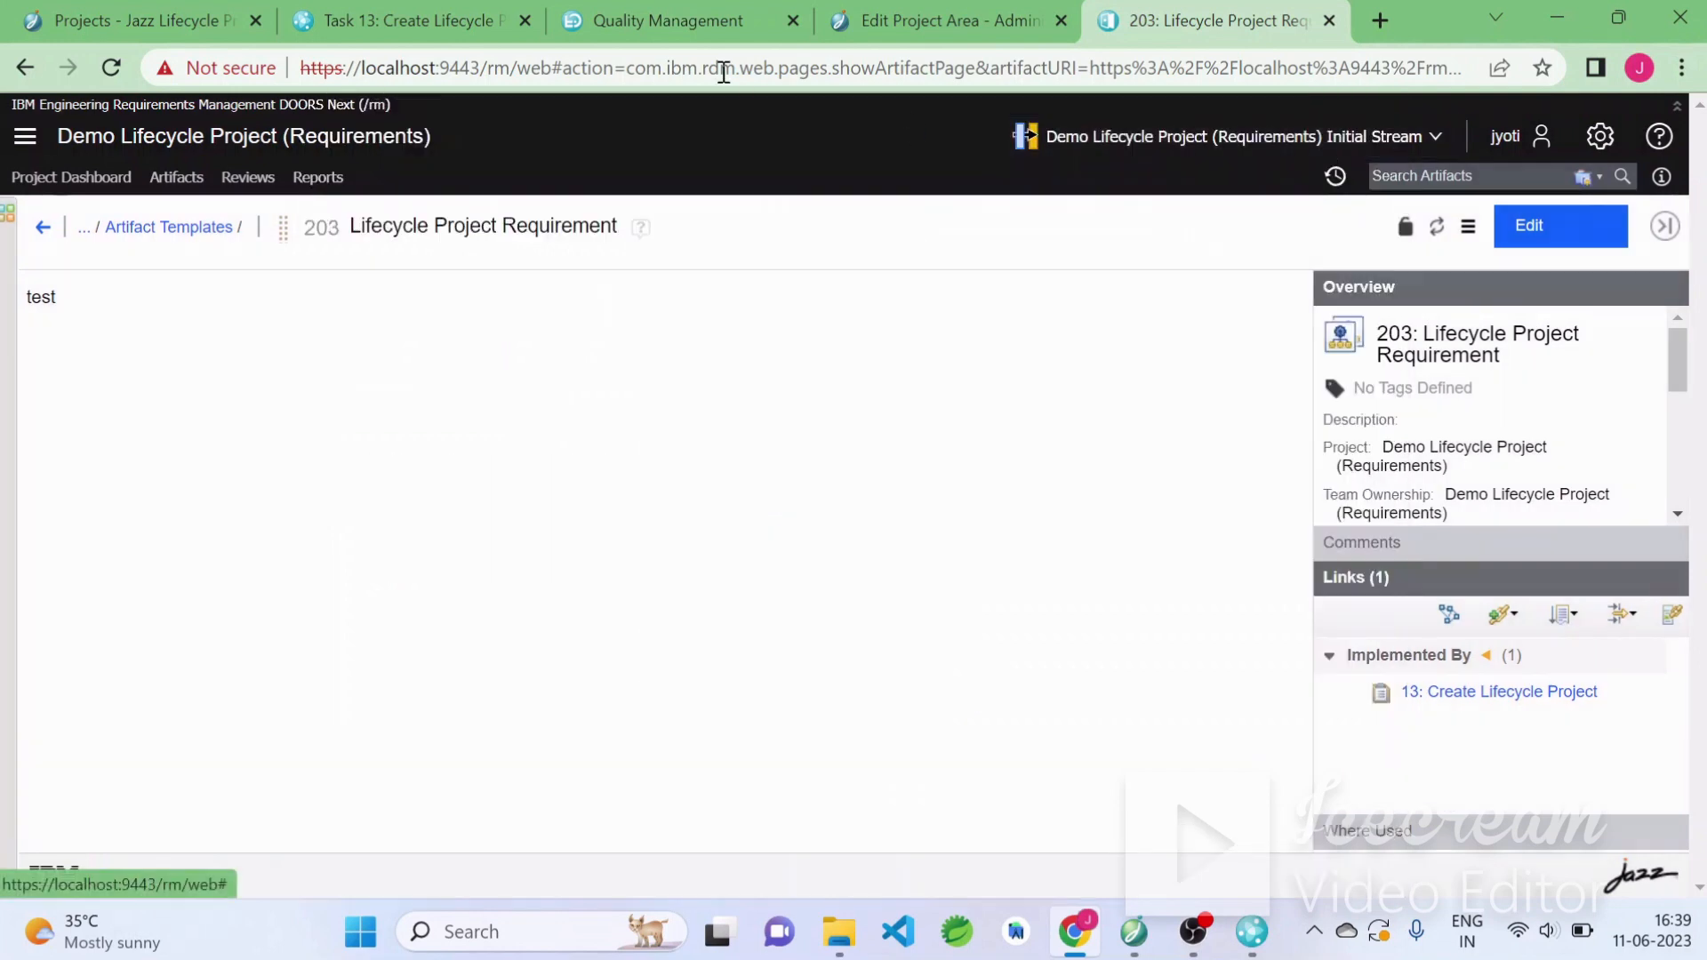
Check which requirement and test case are linked to Task 13
left_click(420, 11)
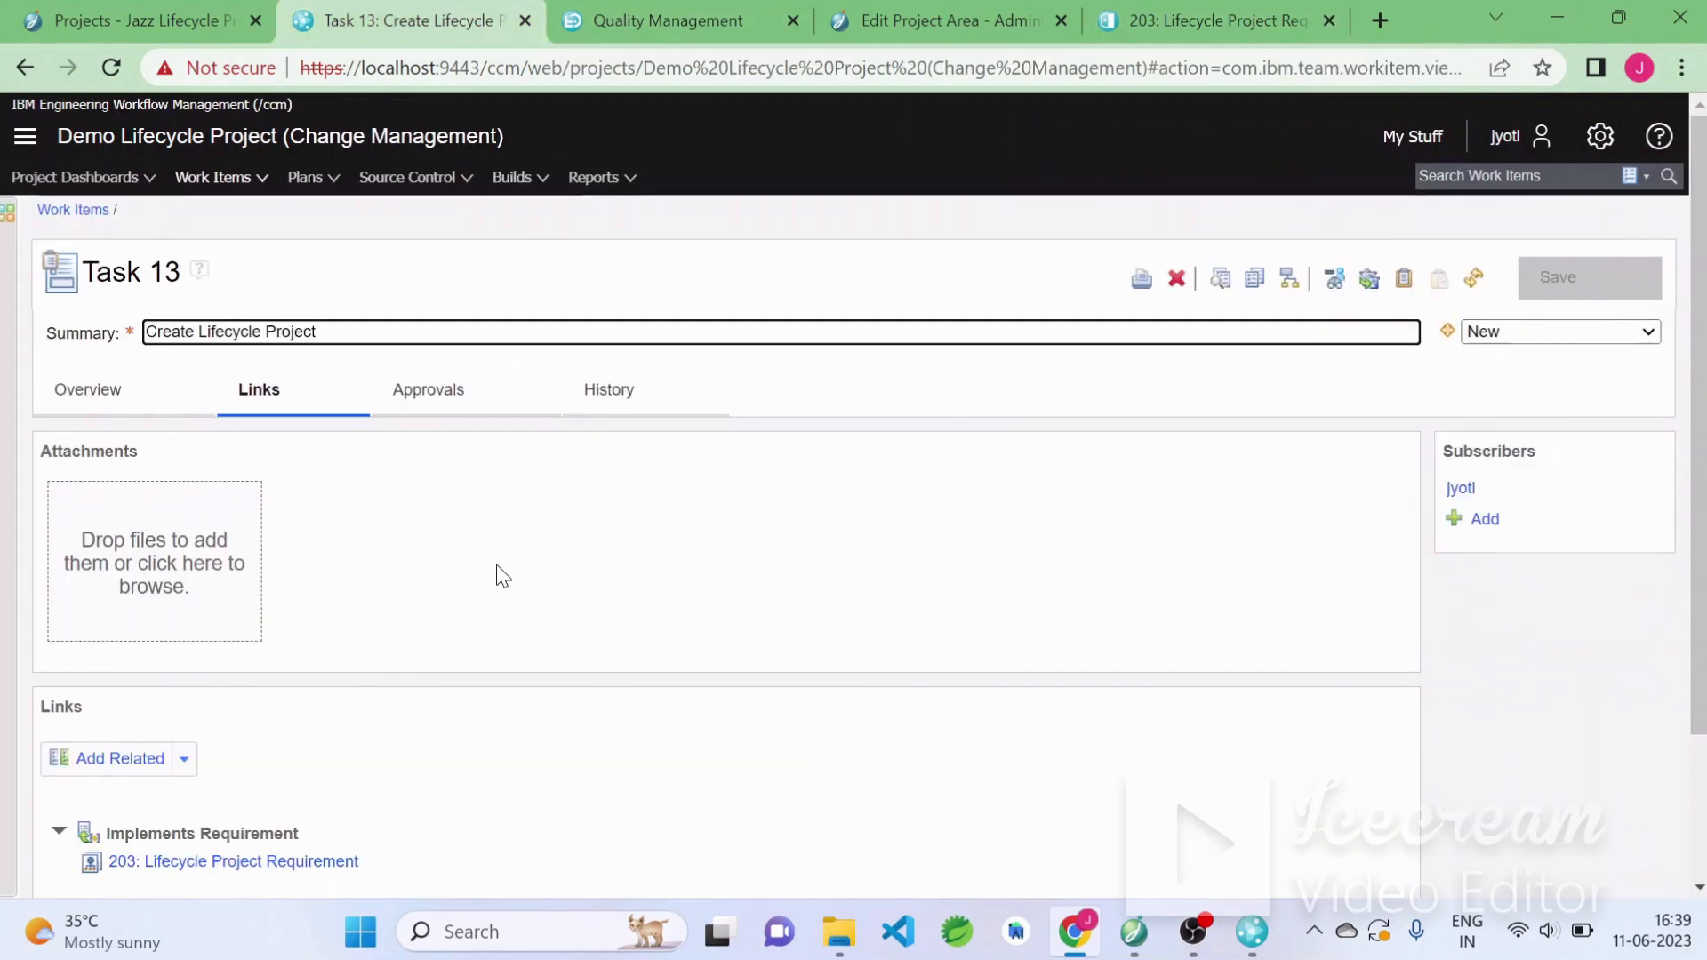
scroll(586, 763, "down", 2)
scroll(586, 763, "down", 1)
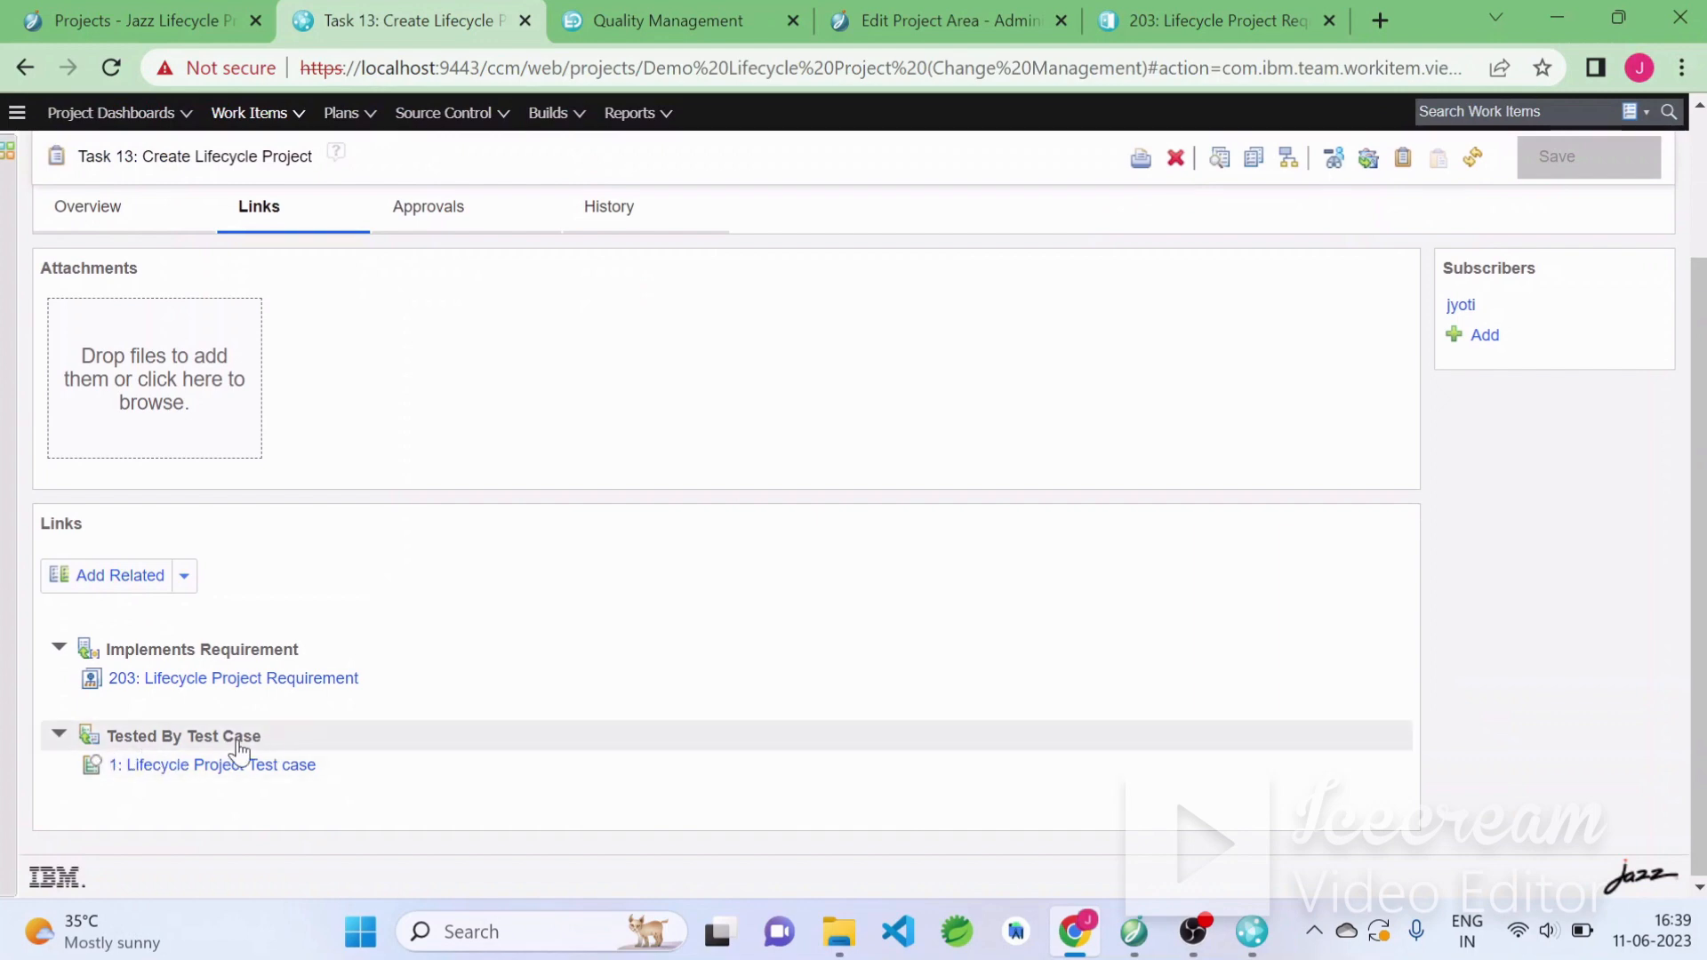
Add a Validated By link from requirement 203 to a new test case named "Demo Test case" in the Quality Management project
left_click(1191, 8)
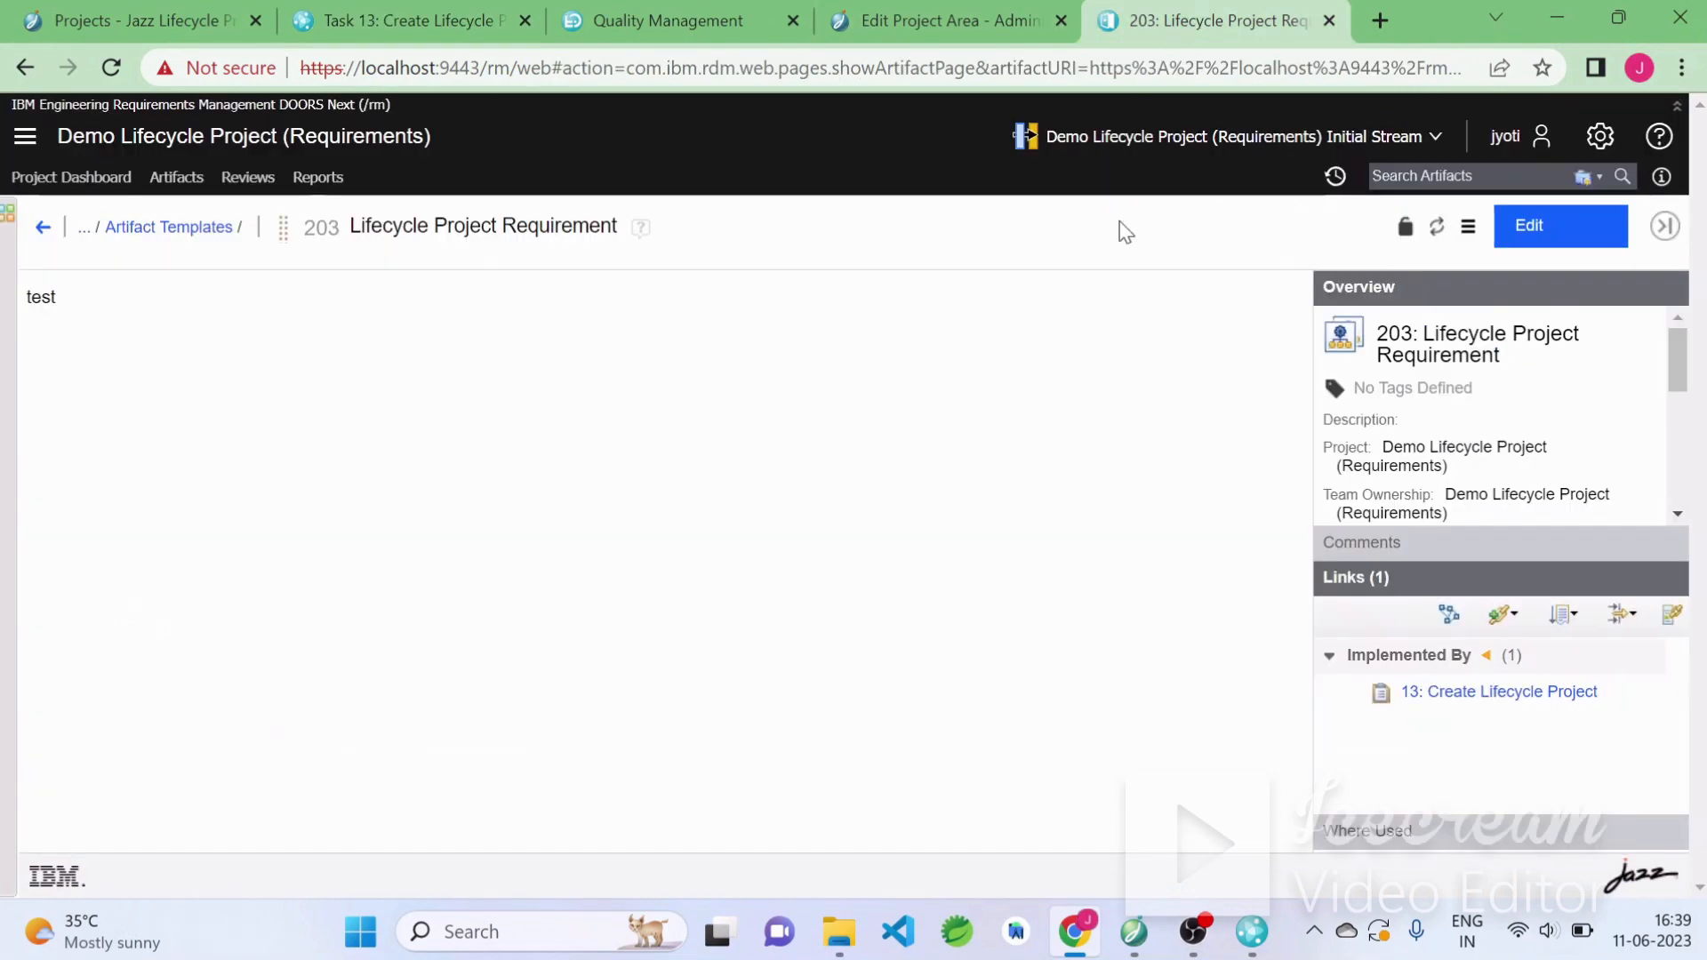
left_click(1522, 626)
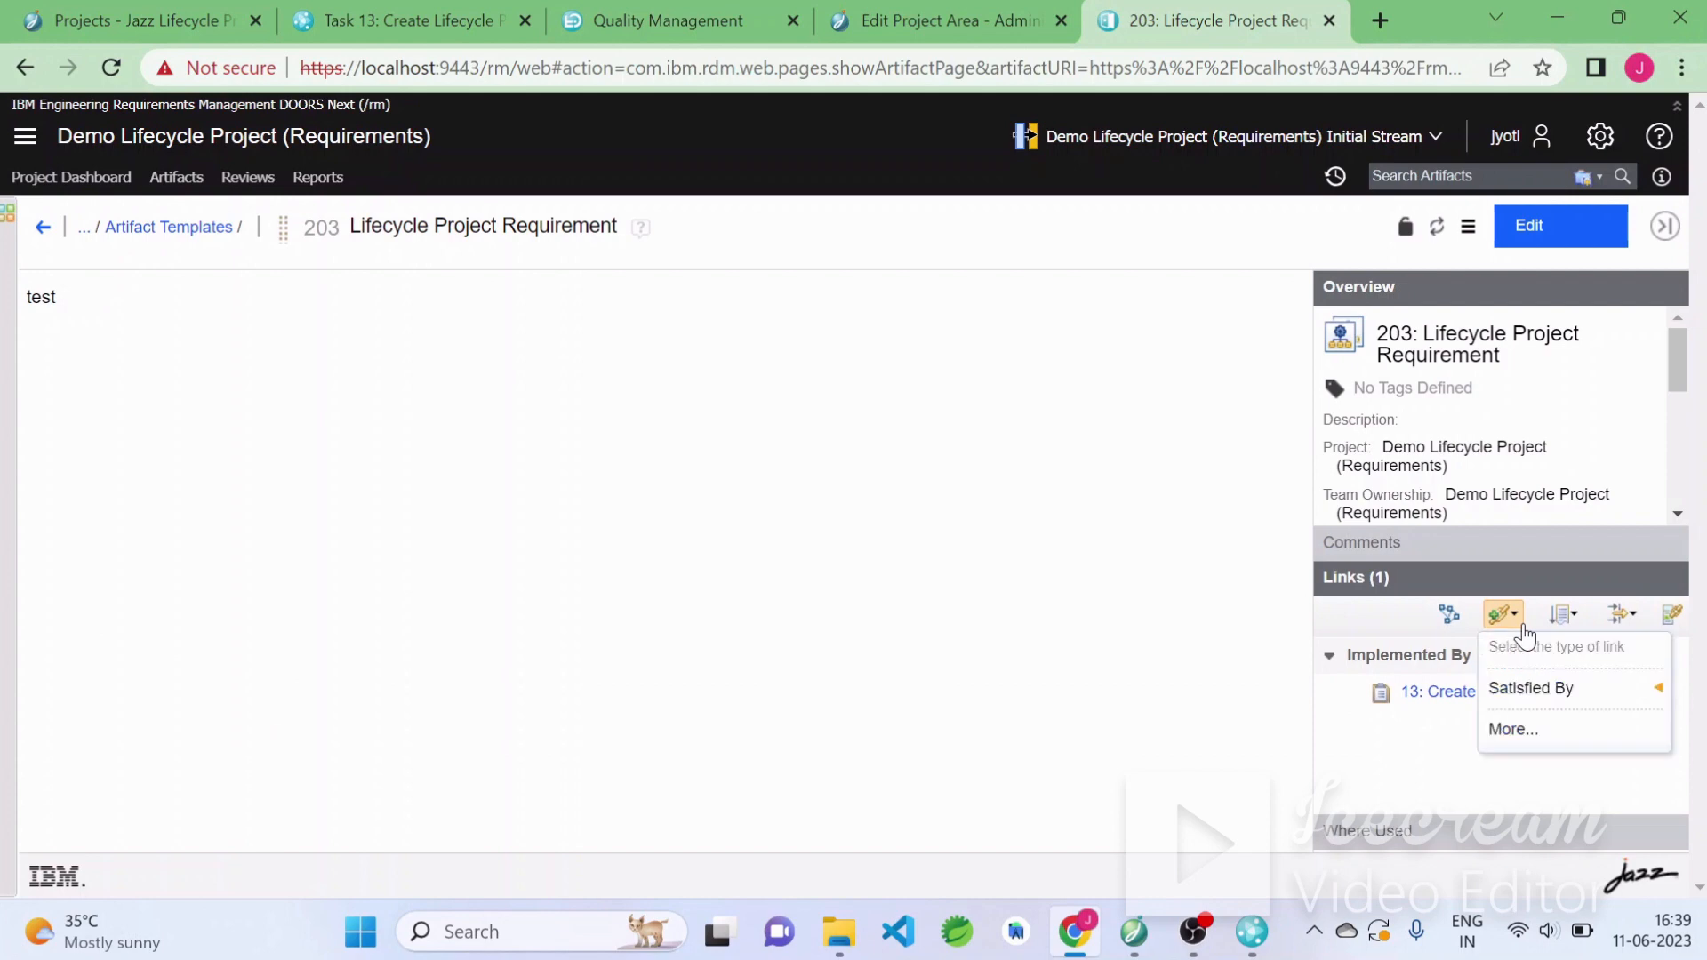
left_click(1520, 733)
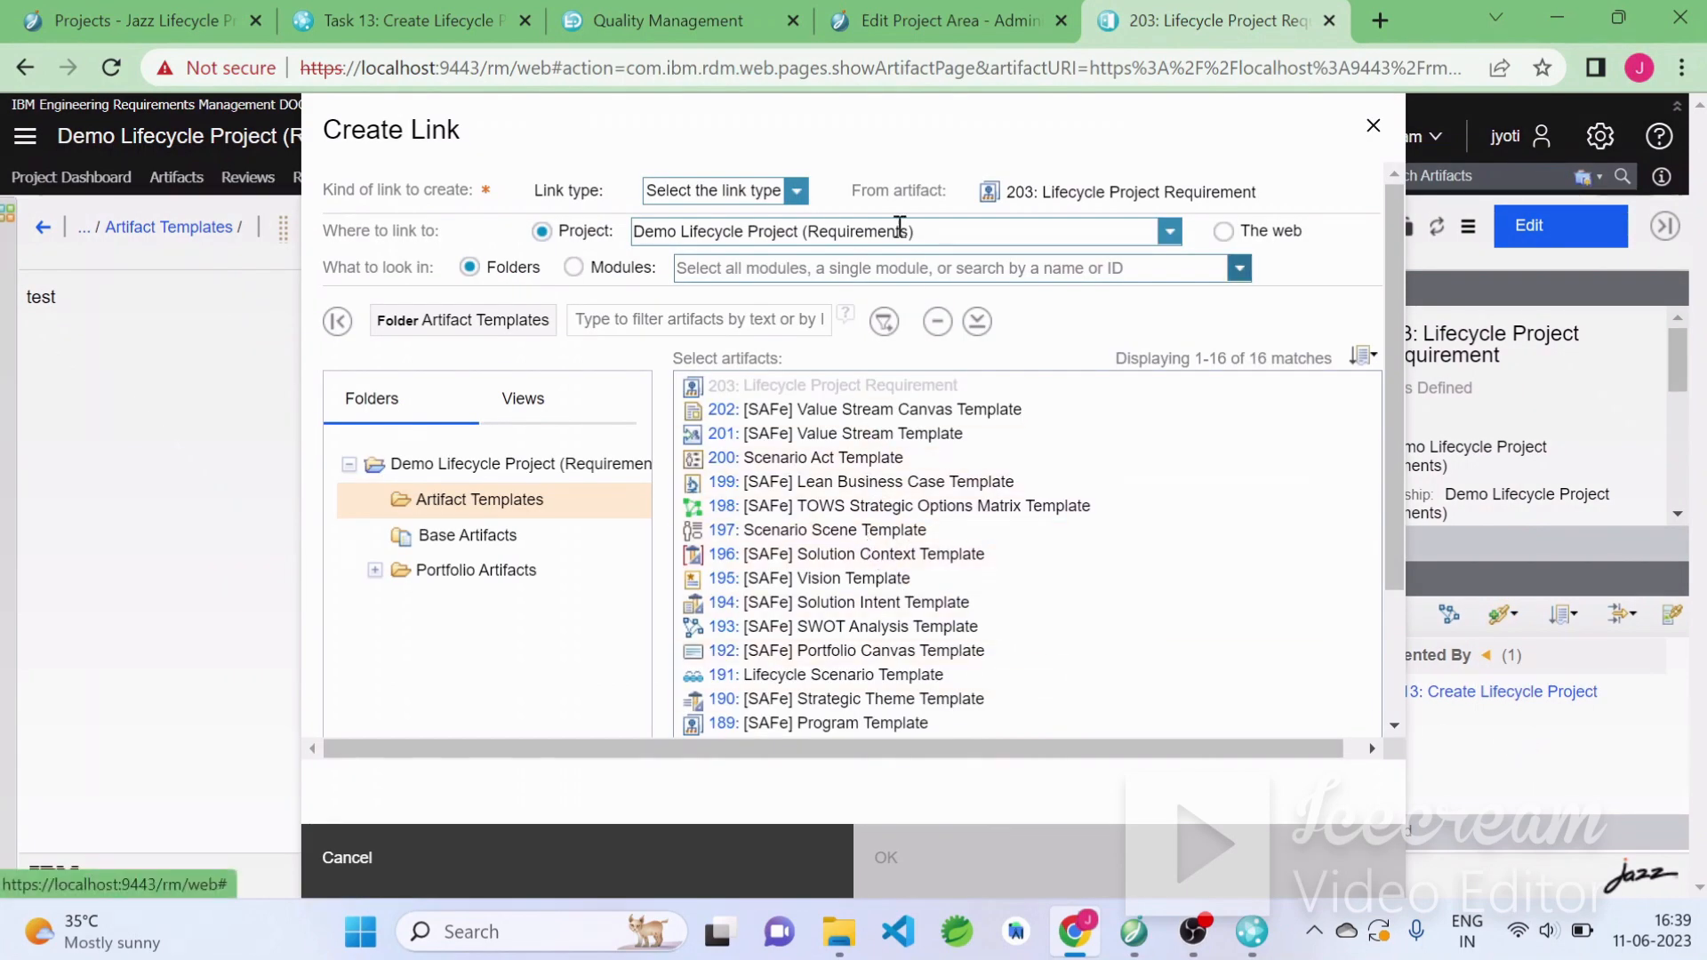
left_click(783, 190)
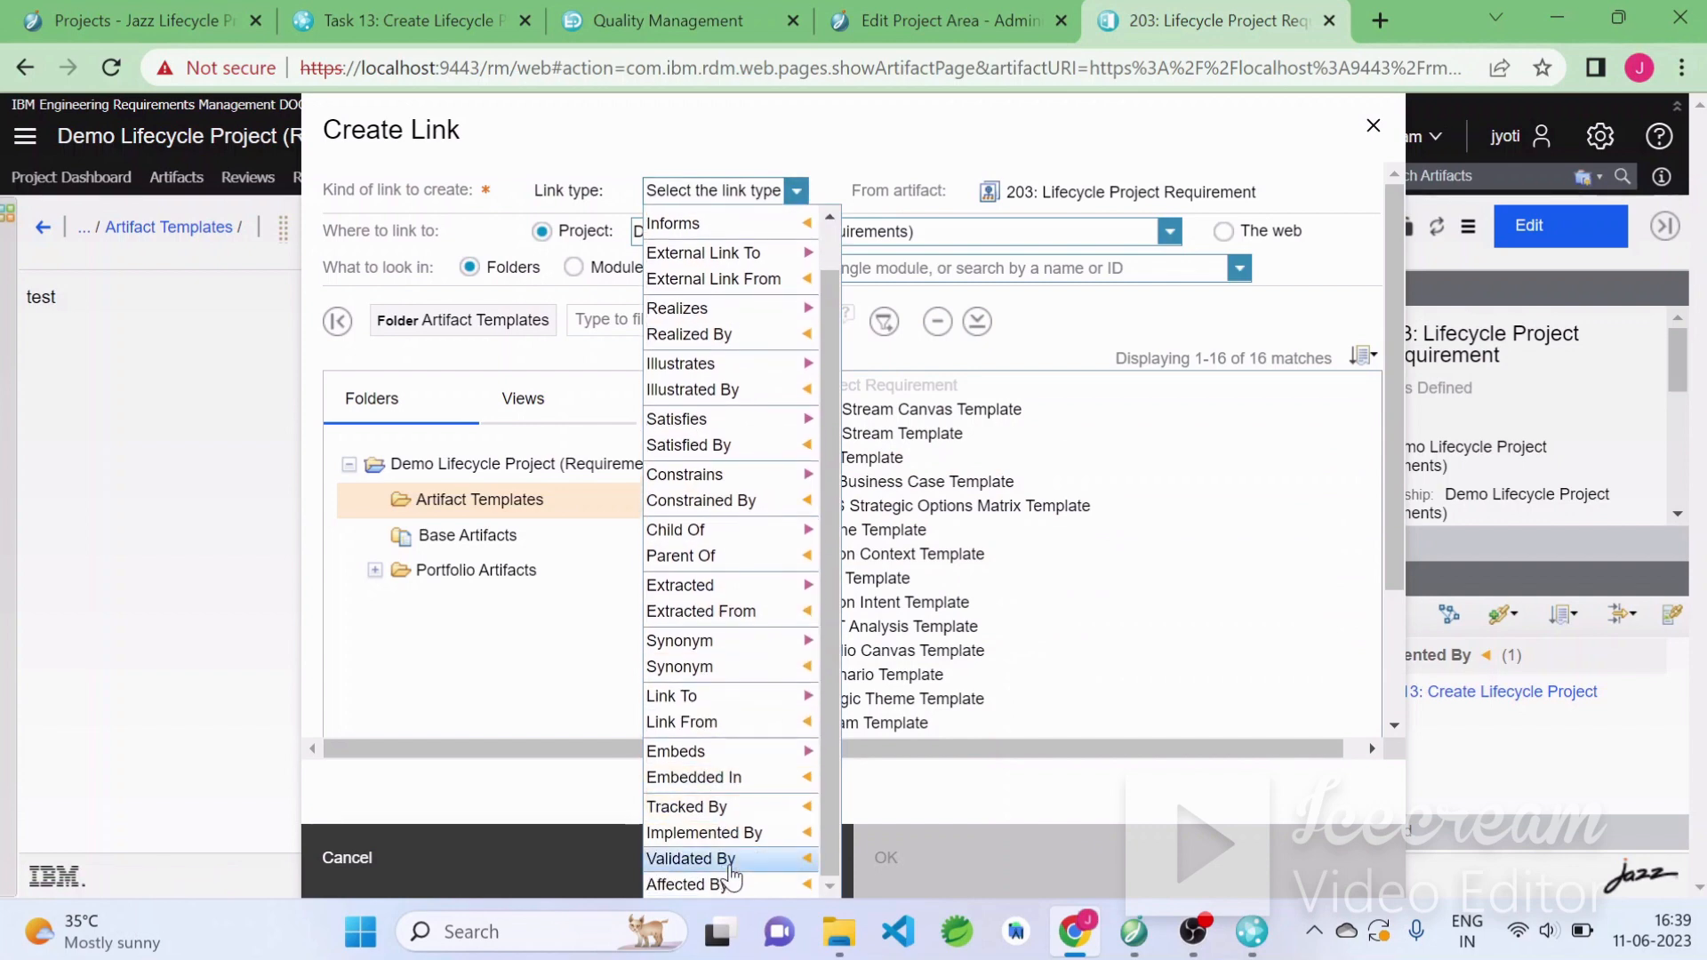
left_click(724, 863)
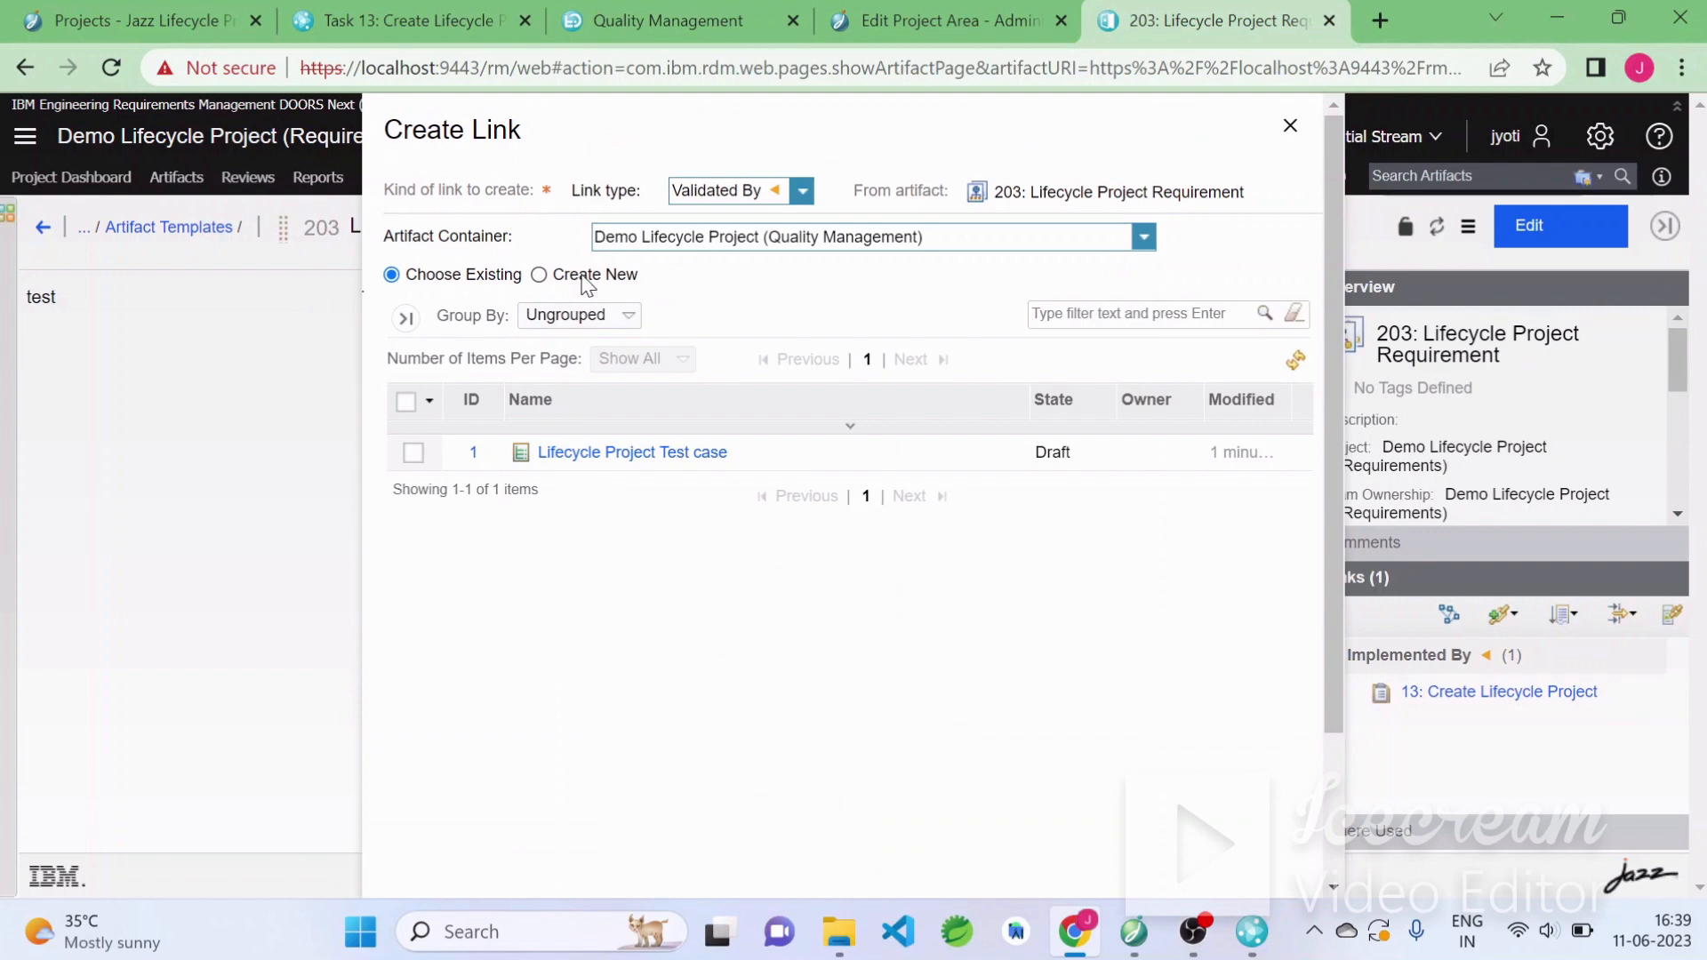
left_click(577, 281)
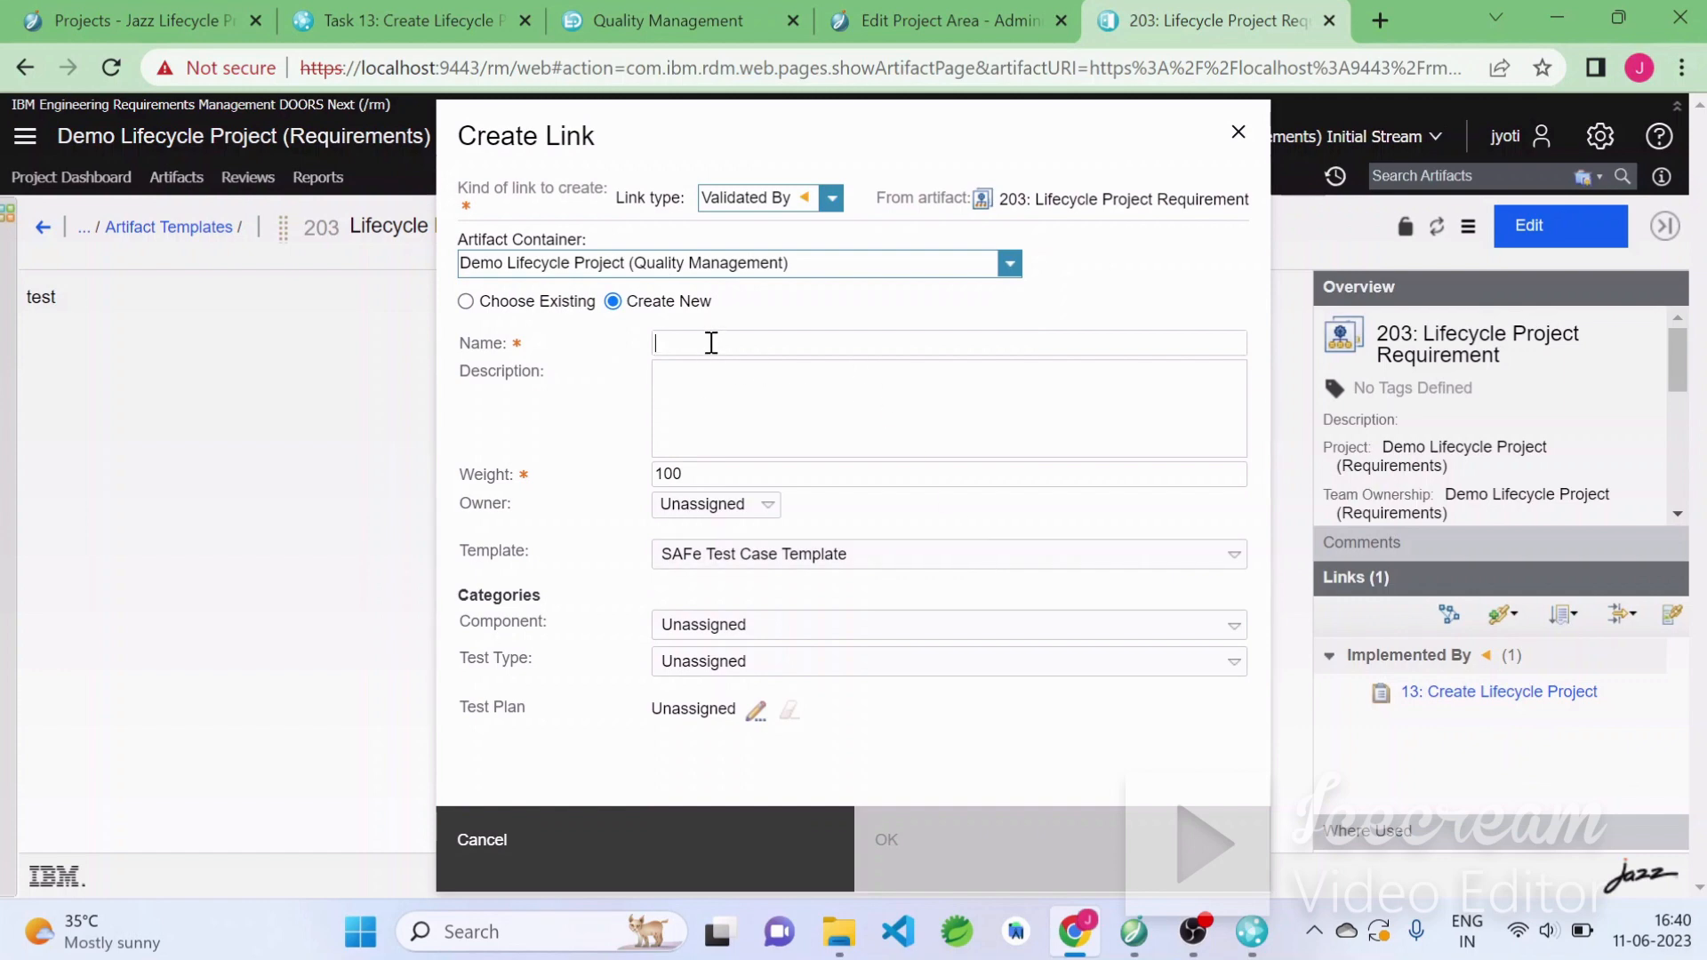
type("Dem")
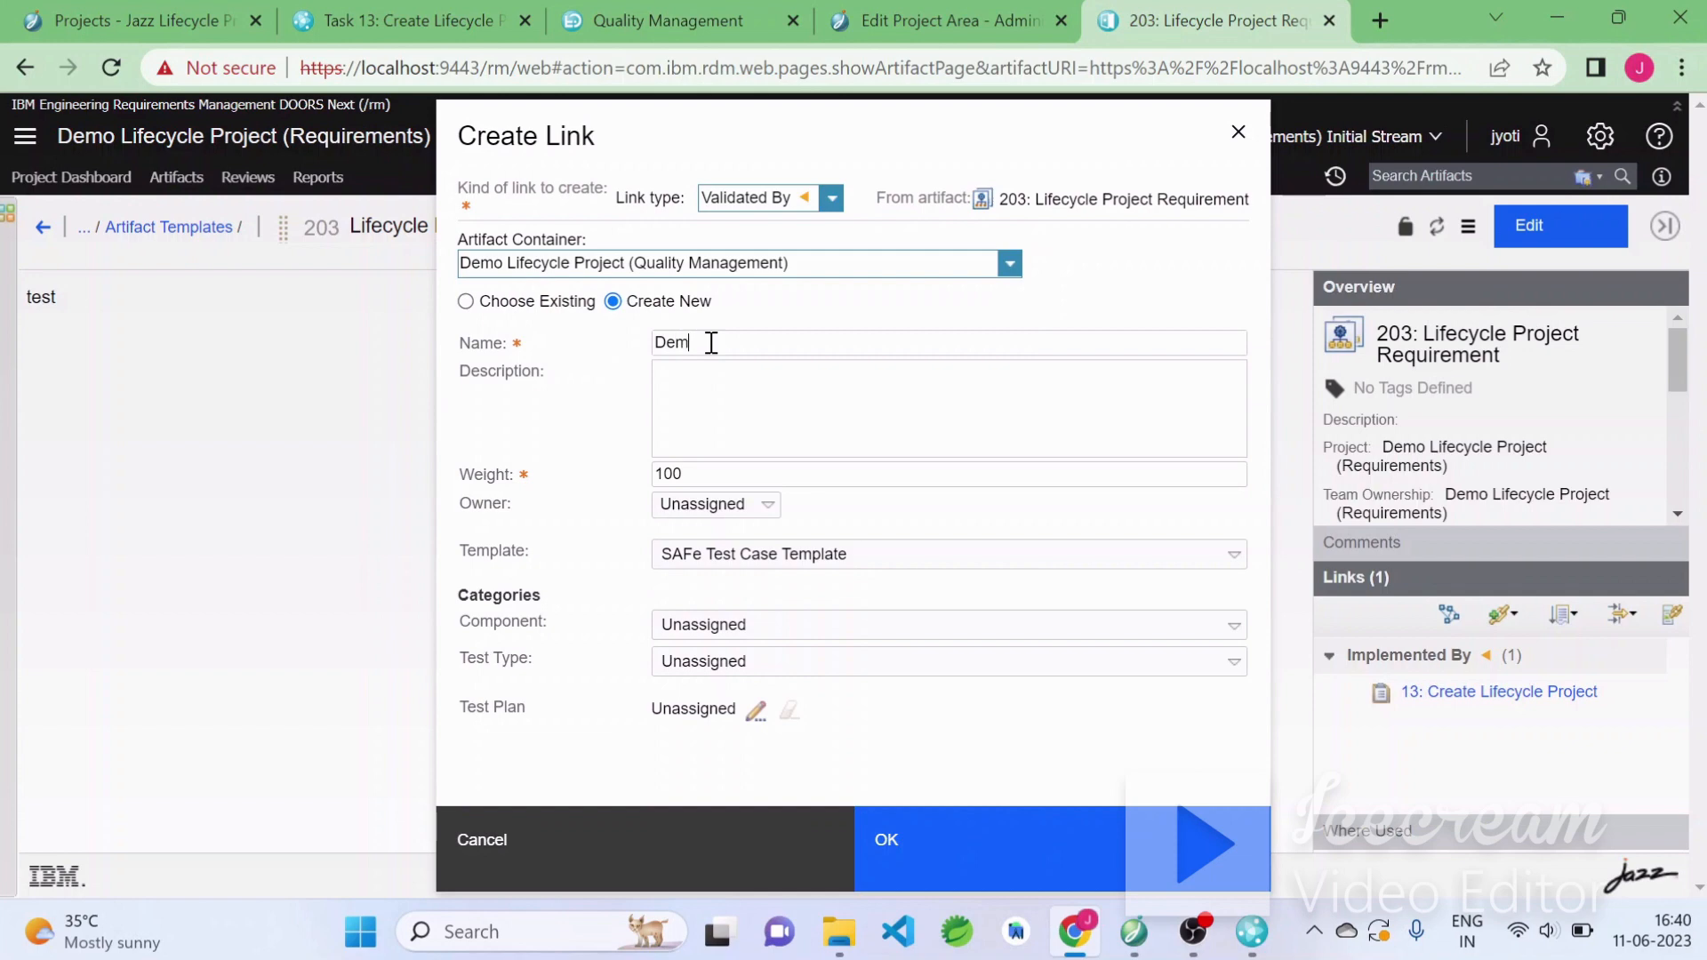
type("o Test case")
left_click(884, 839)
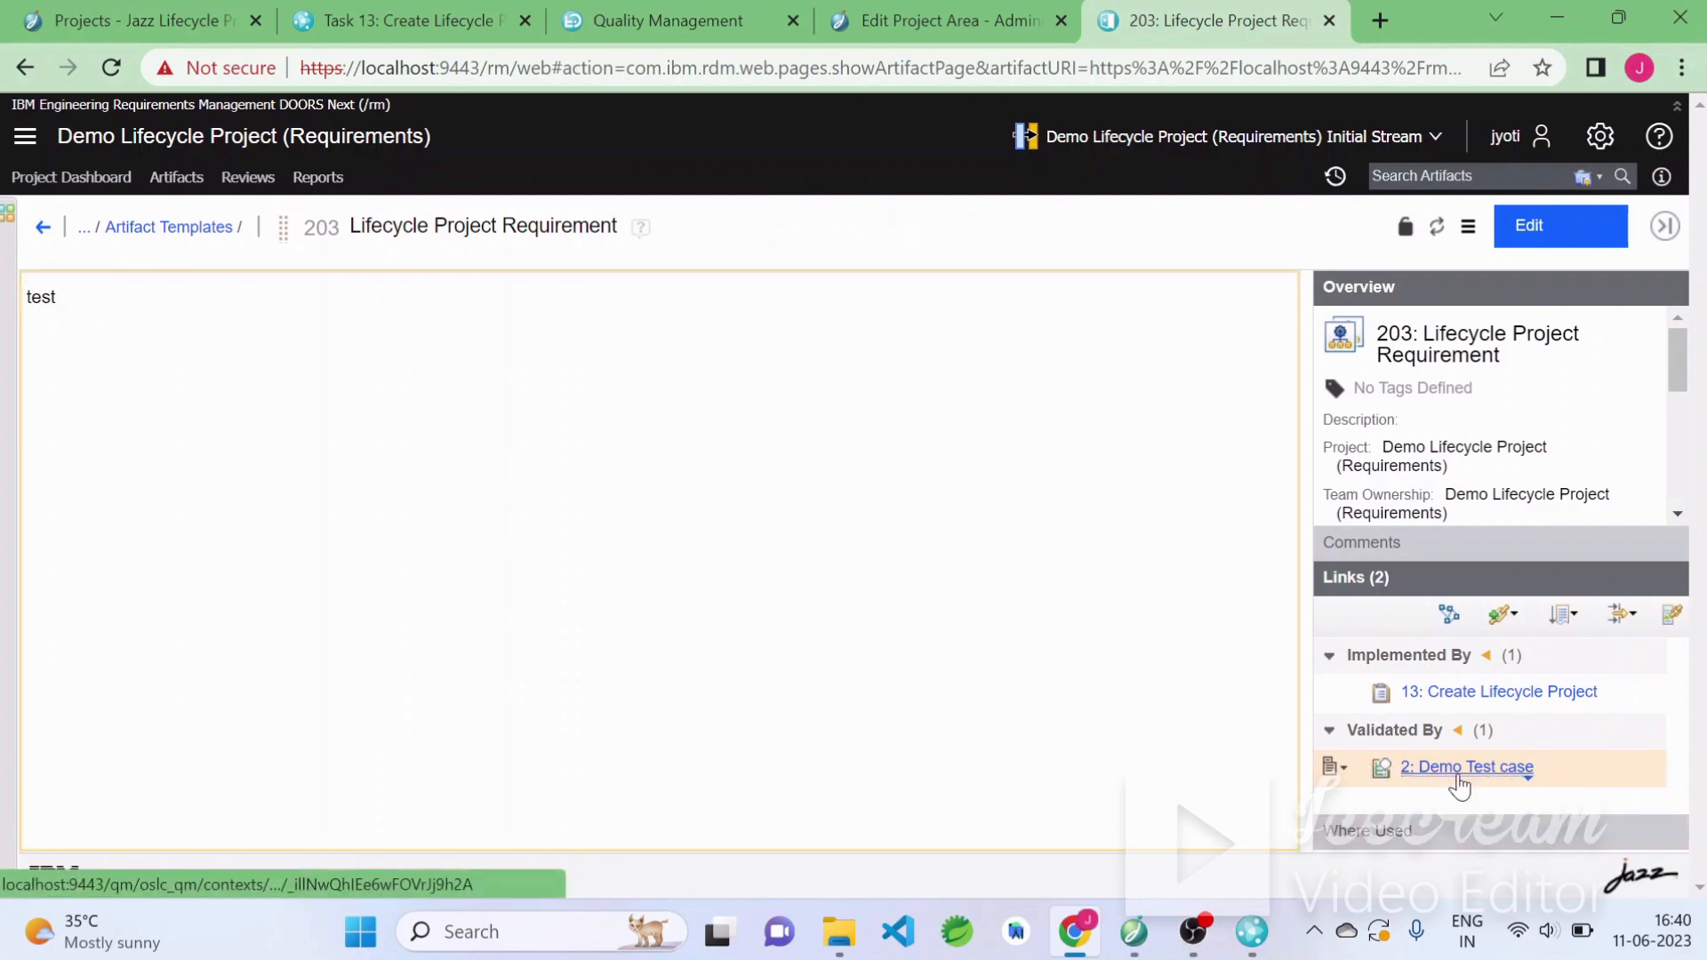
Open the test case linked to requirement 203, and review the links of Task 13
mouse_move(1501, 778)
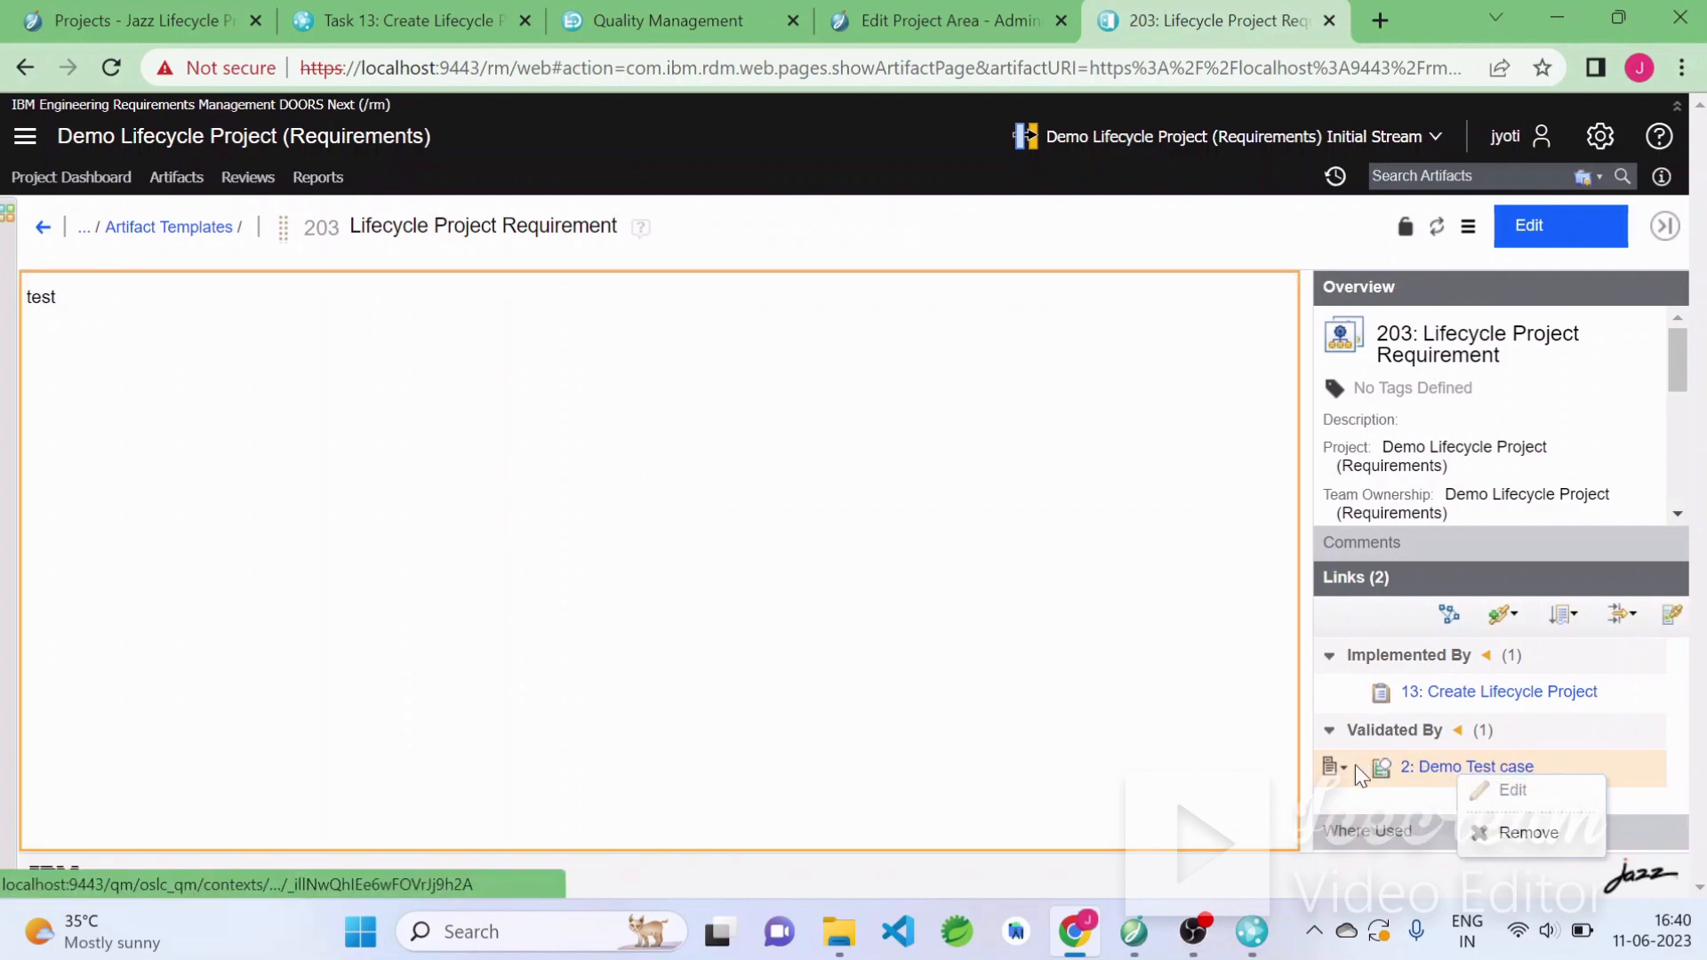
left_click(1426, 772)
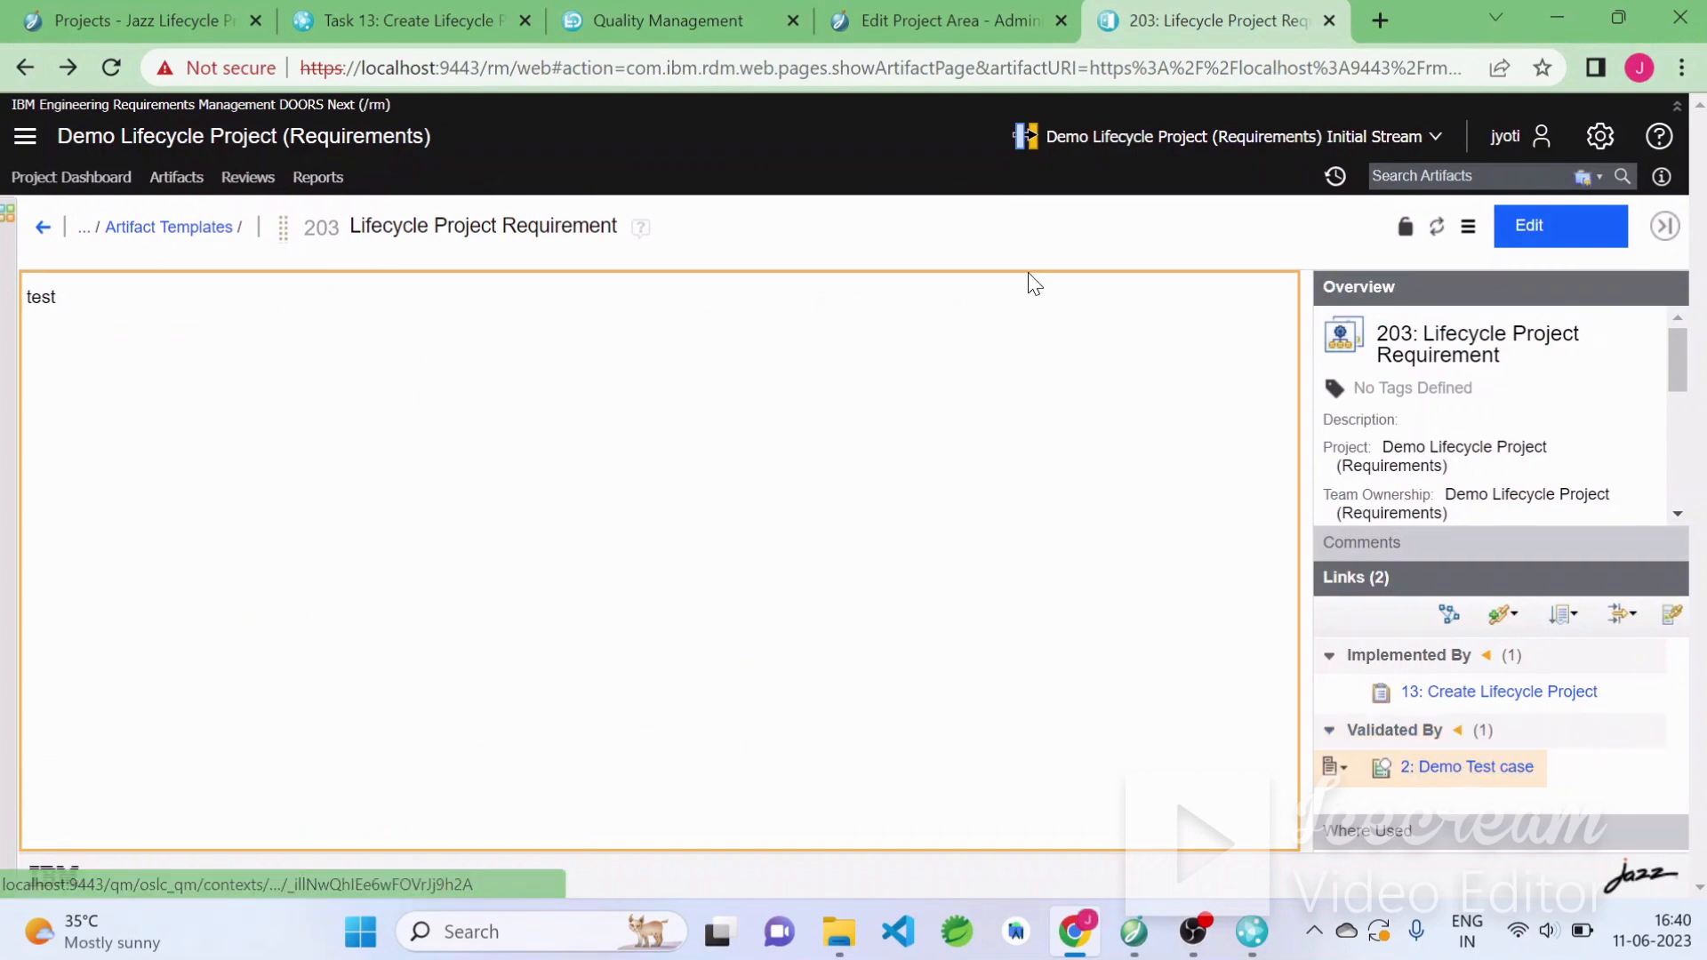
left_click(420, 27)
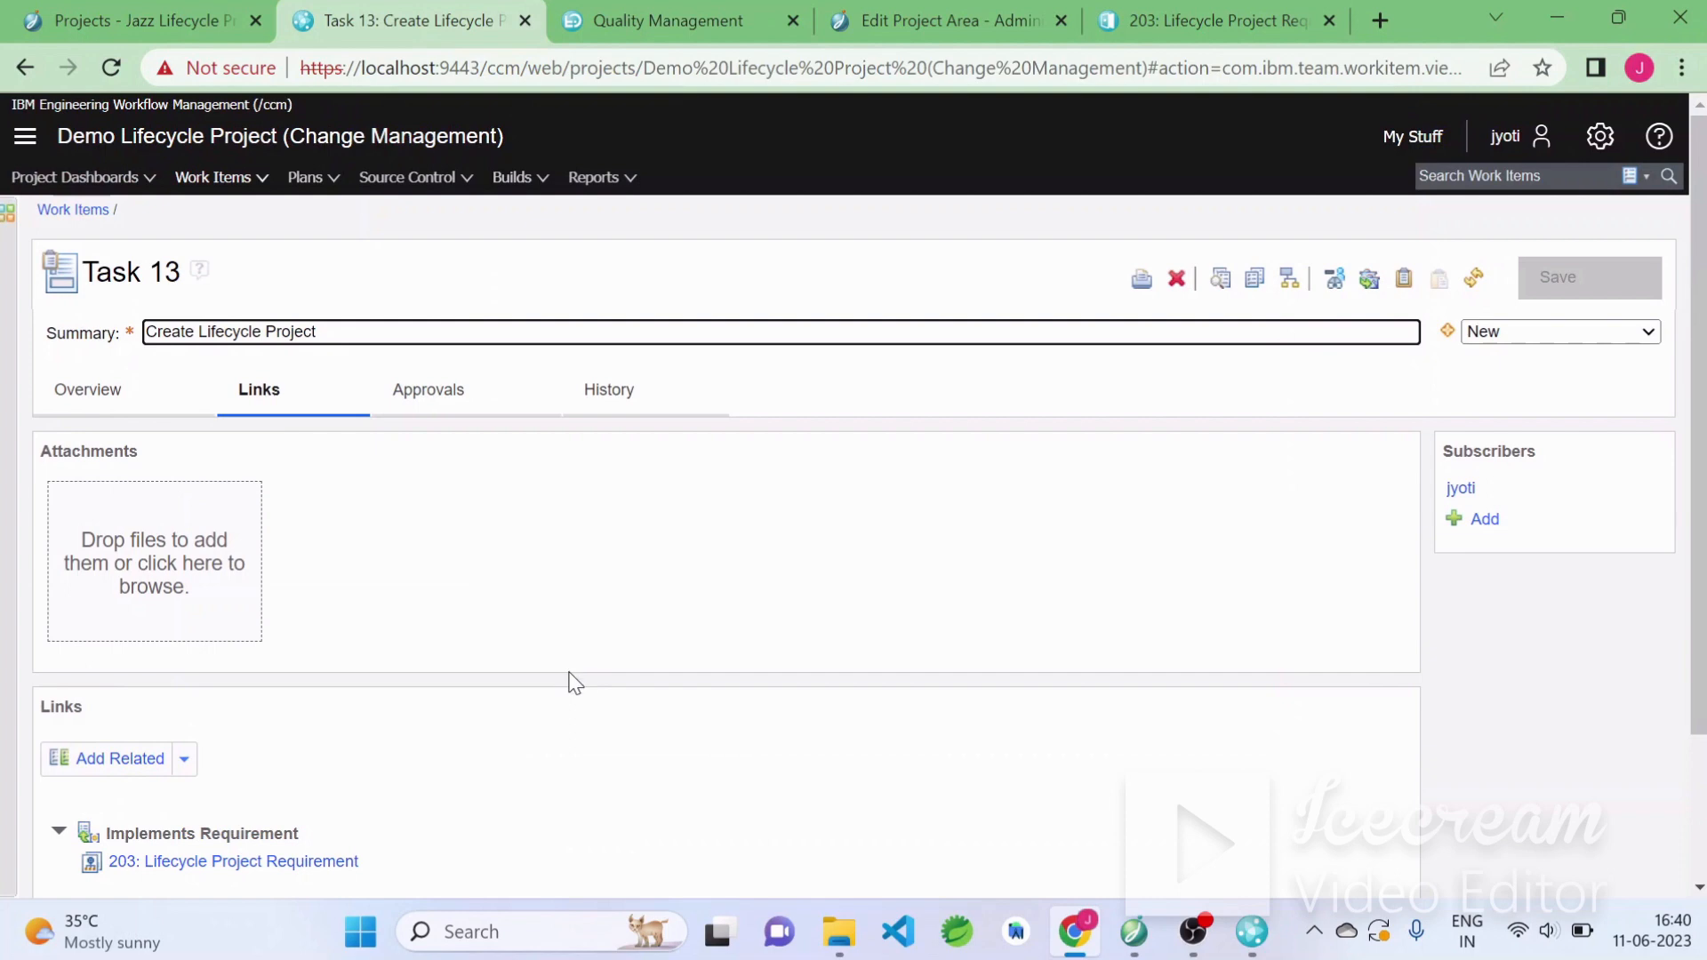
scroll(271, 594, "down", 2)
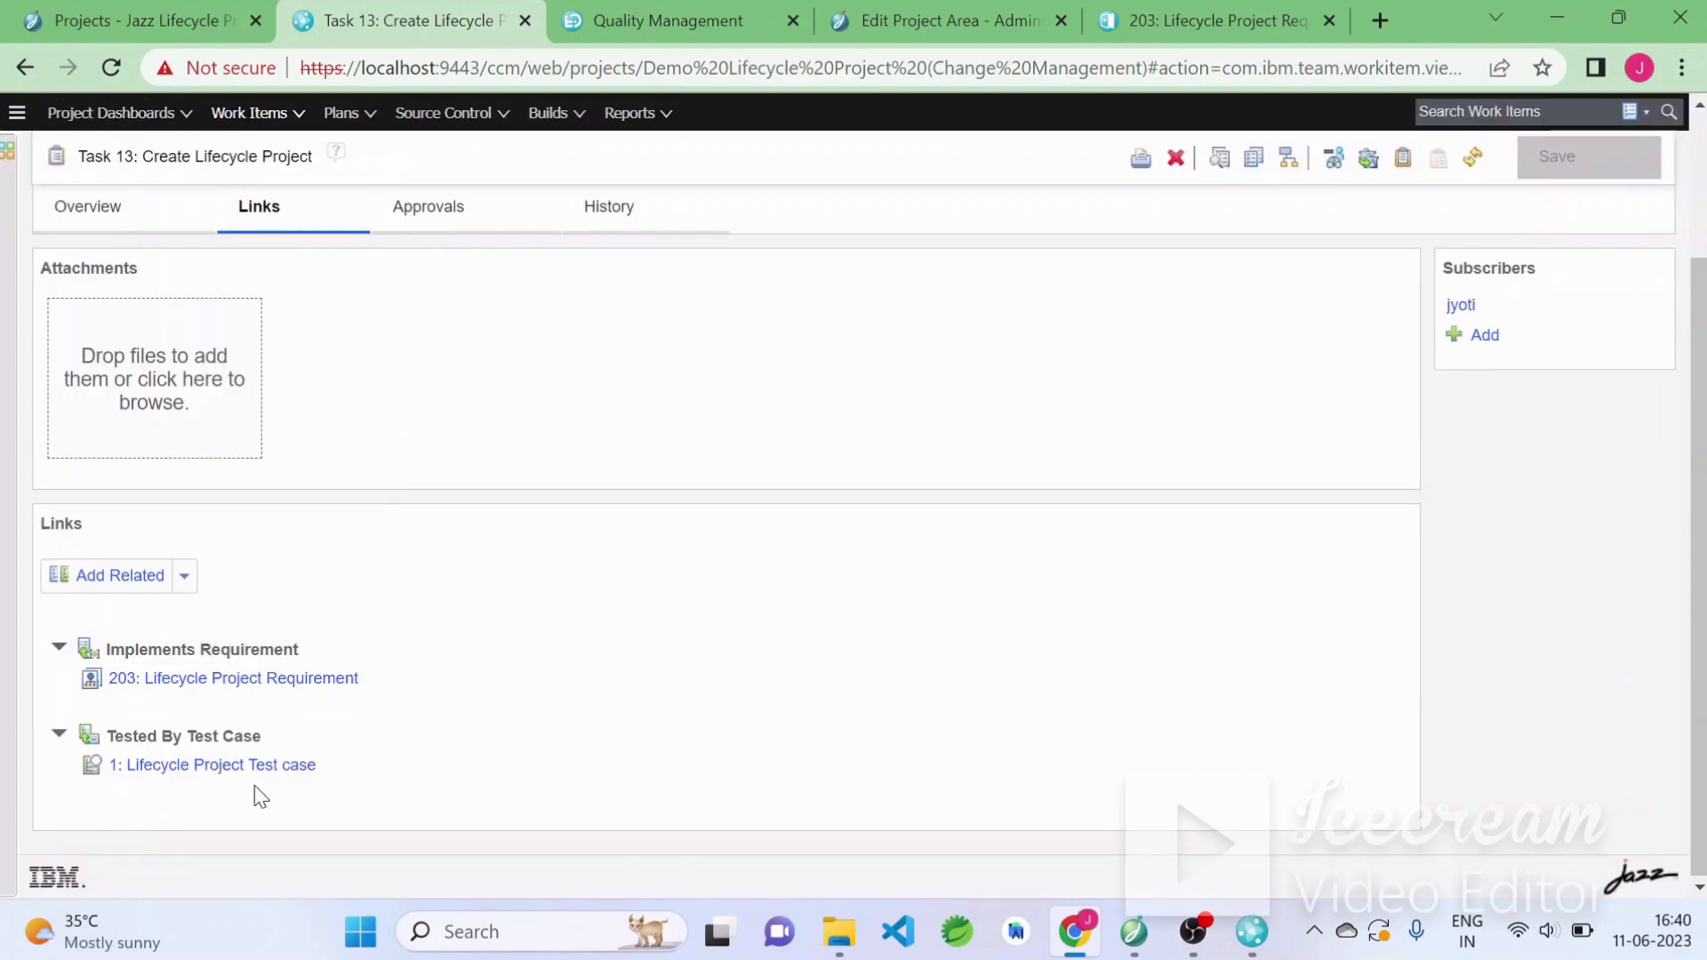
scroll(405, 650, "up", 2)
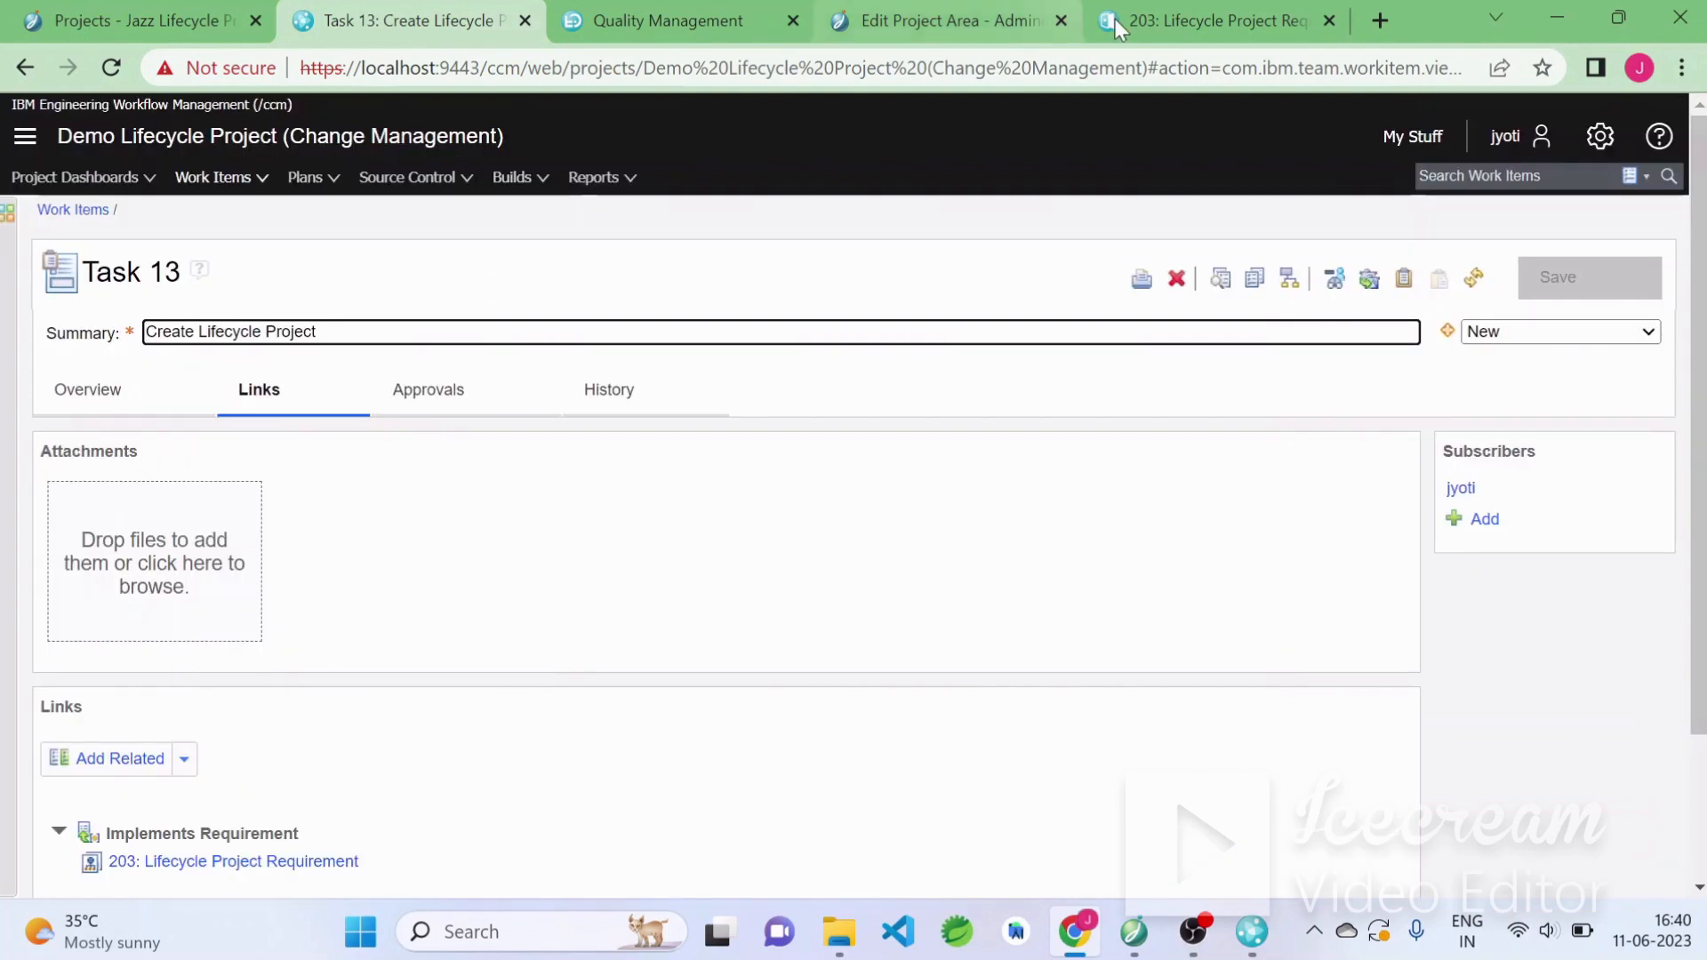
Start an Implemented By link from requirement 203 to a new work item in Demo Lifecycle Project (Change Management)
left_click(1150, 13)
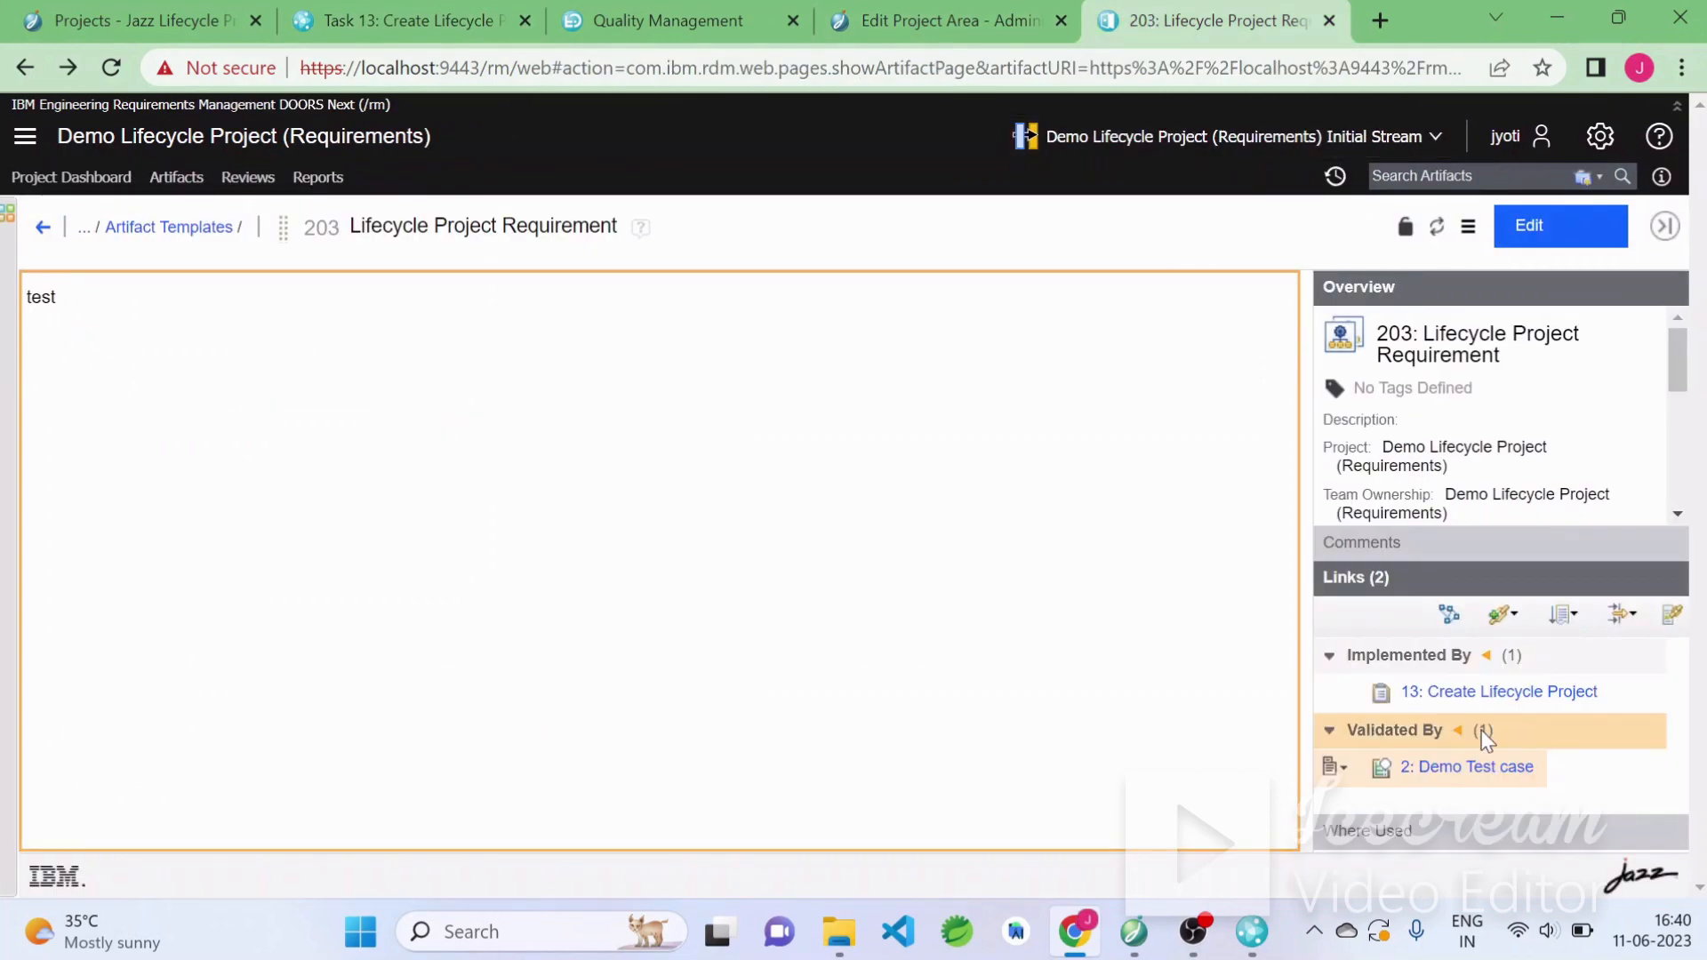
left_click(1509, 623)
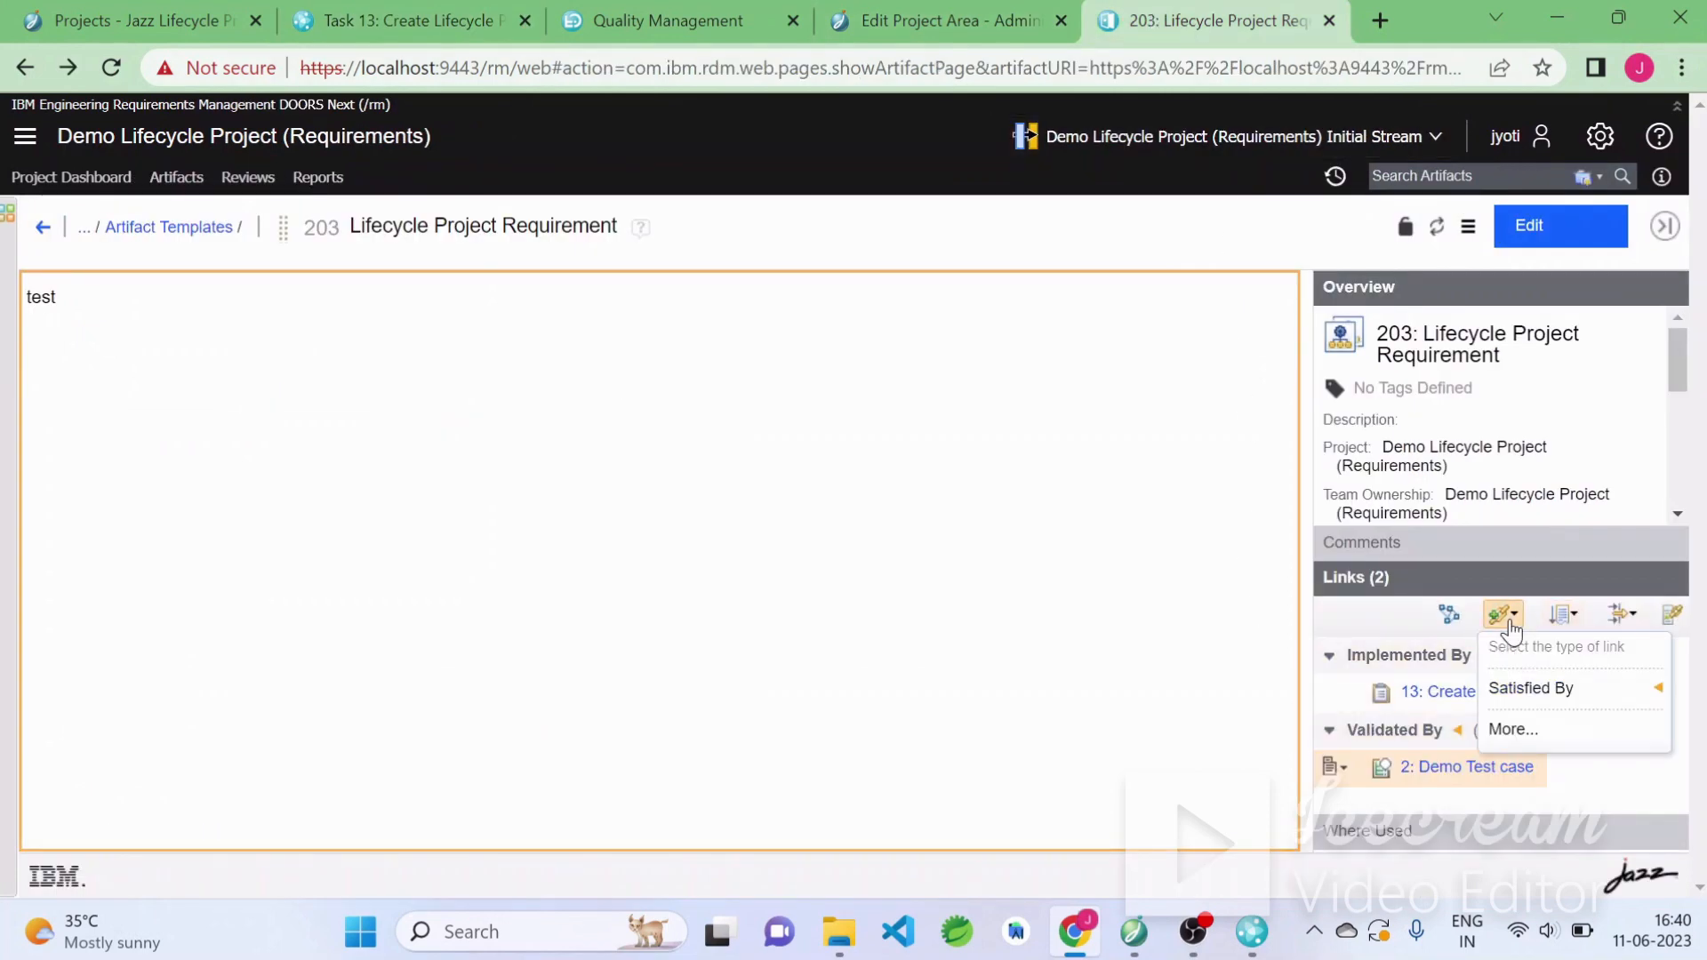
left_click(1546, 730)
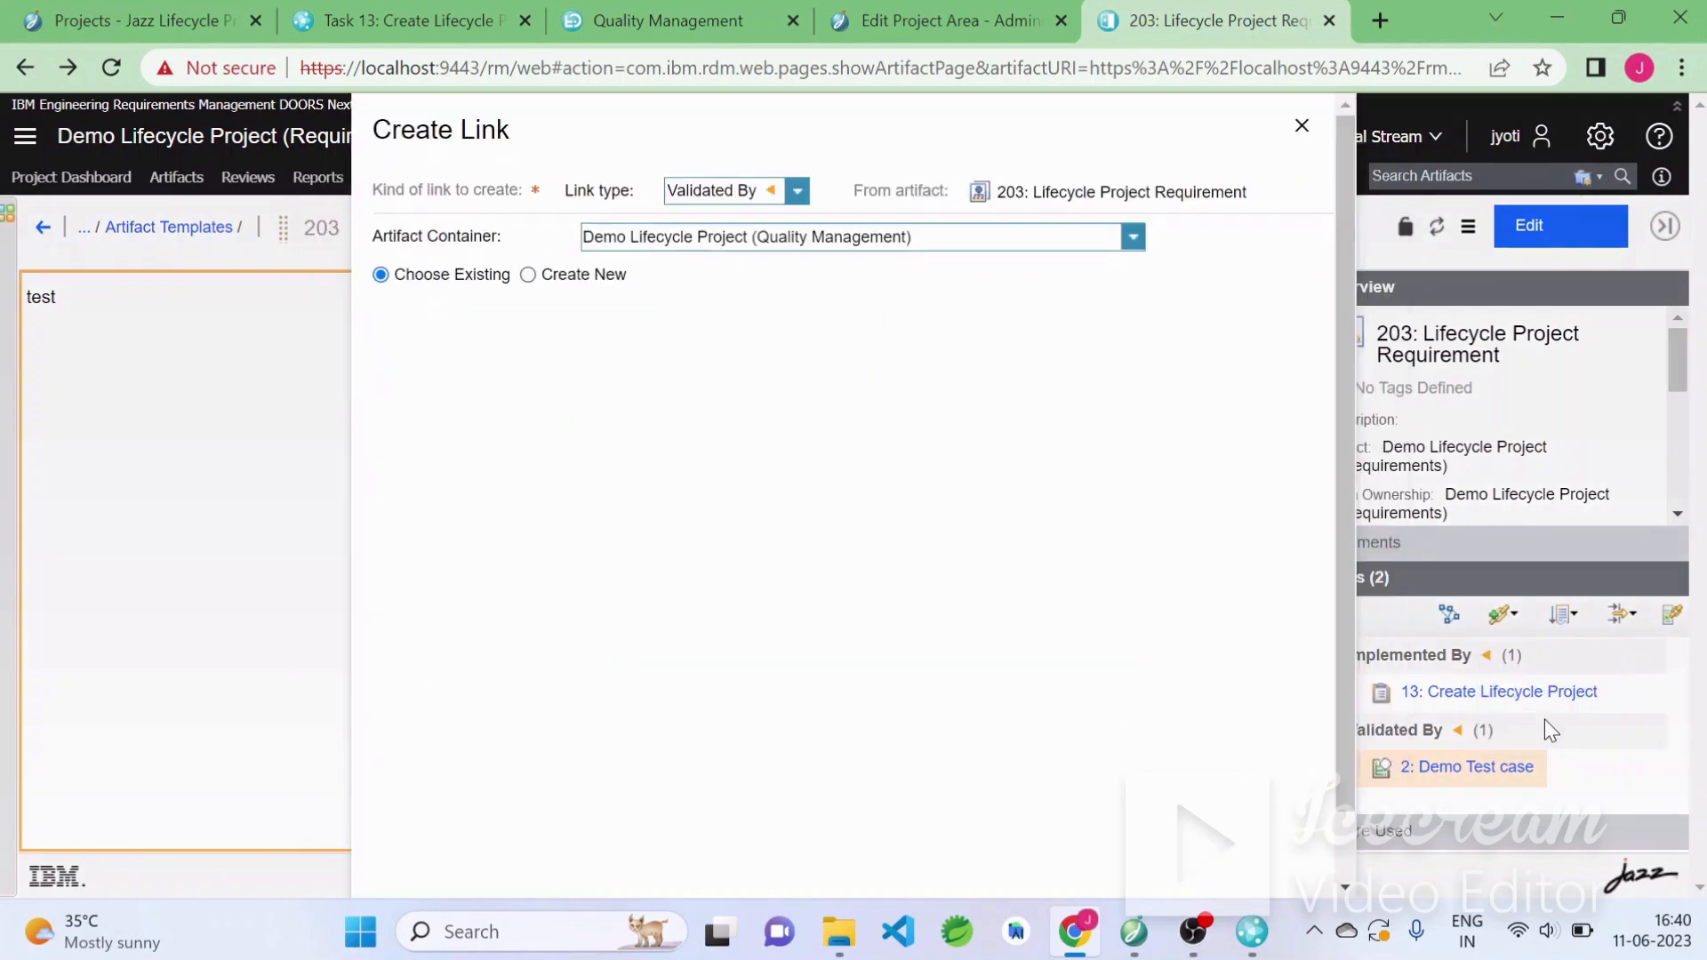
left_click(777, 192)
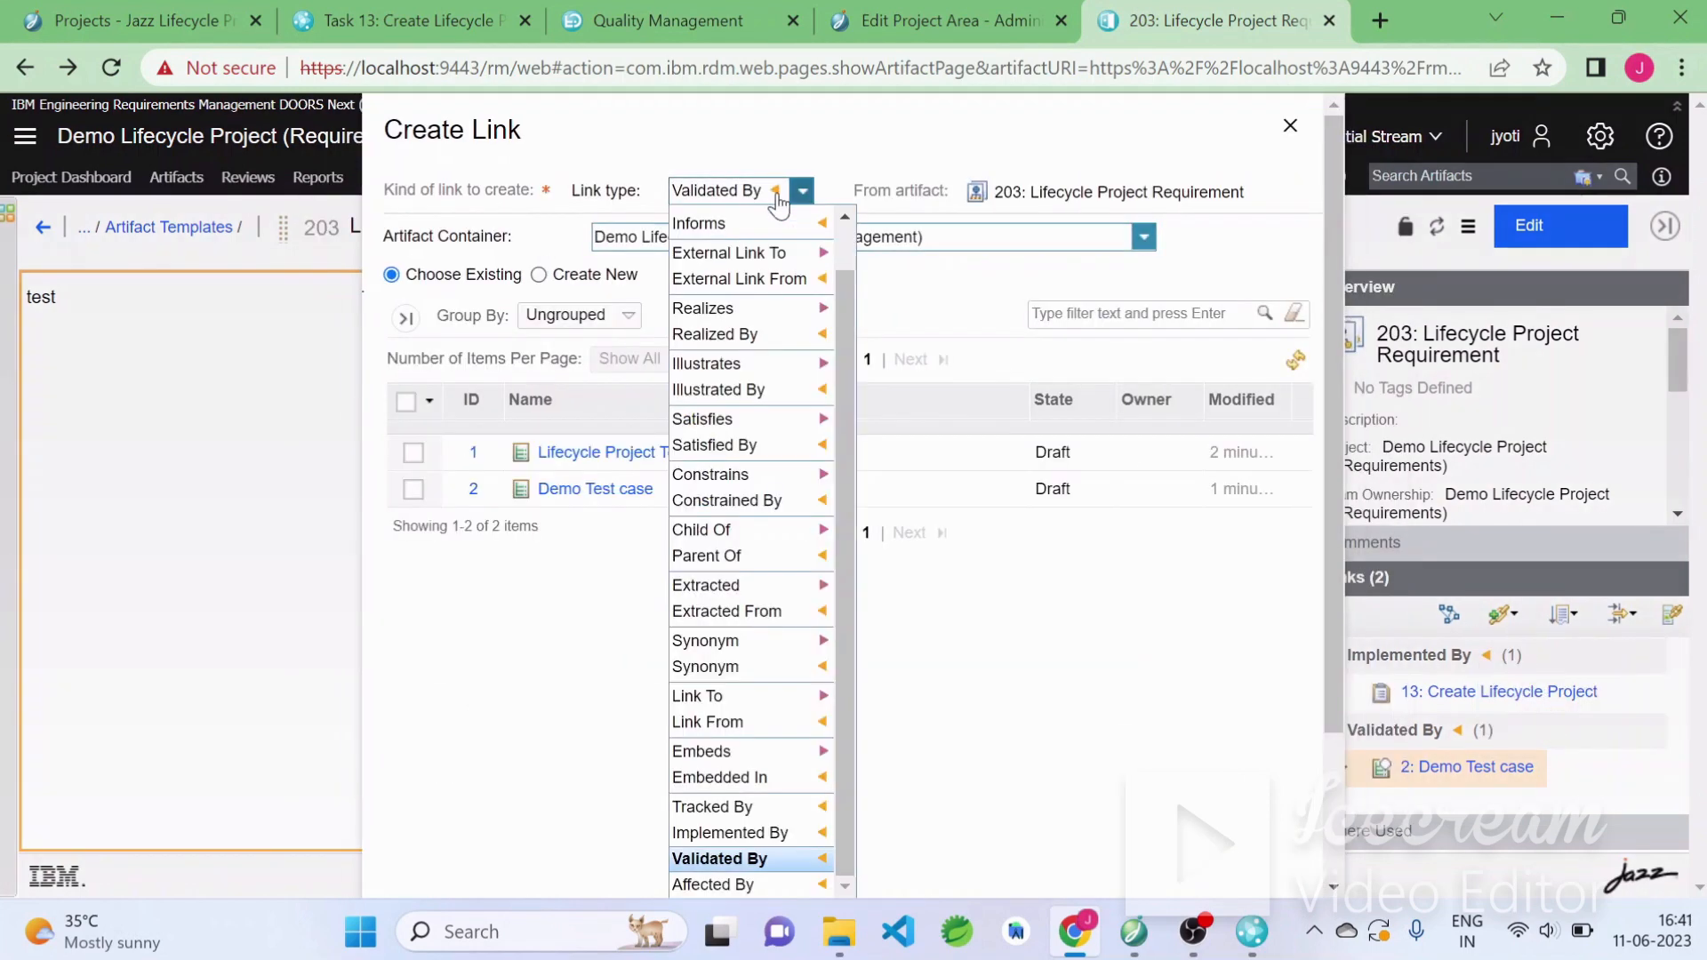
left_click(756, 834)
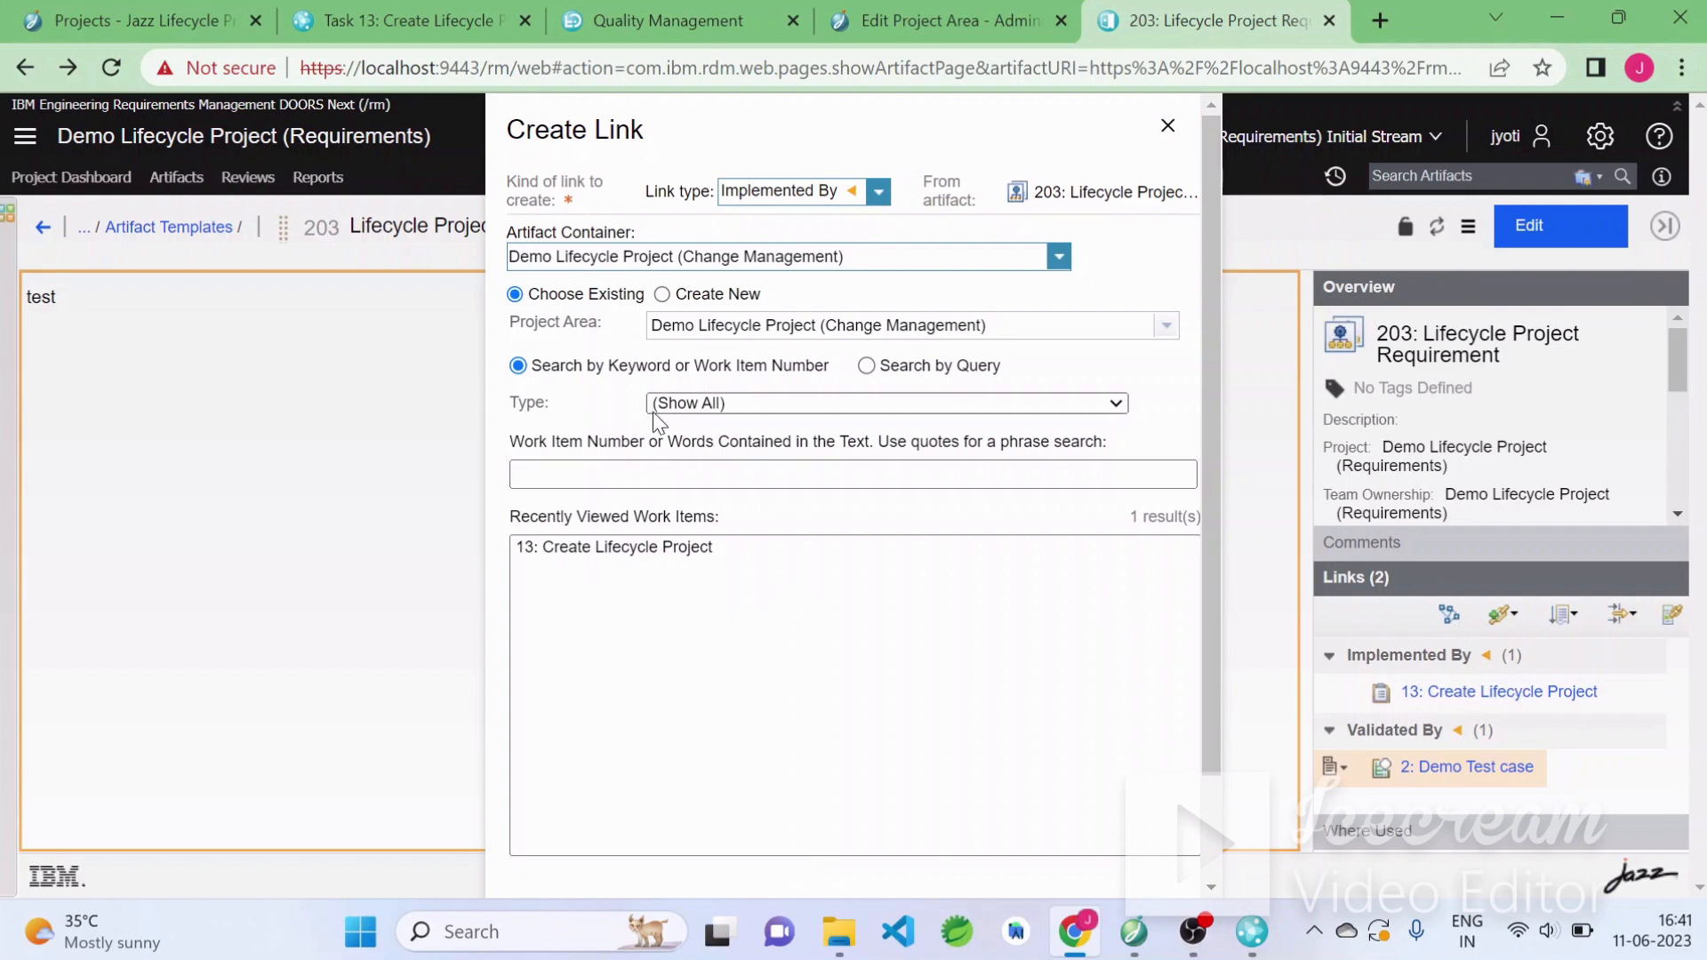
left_click(662, 294)
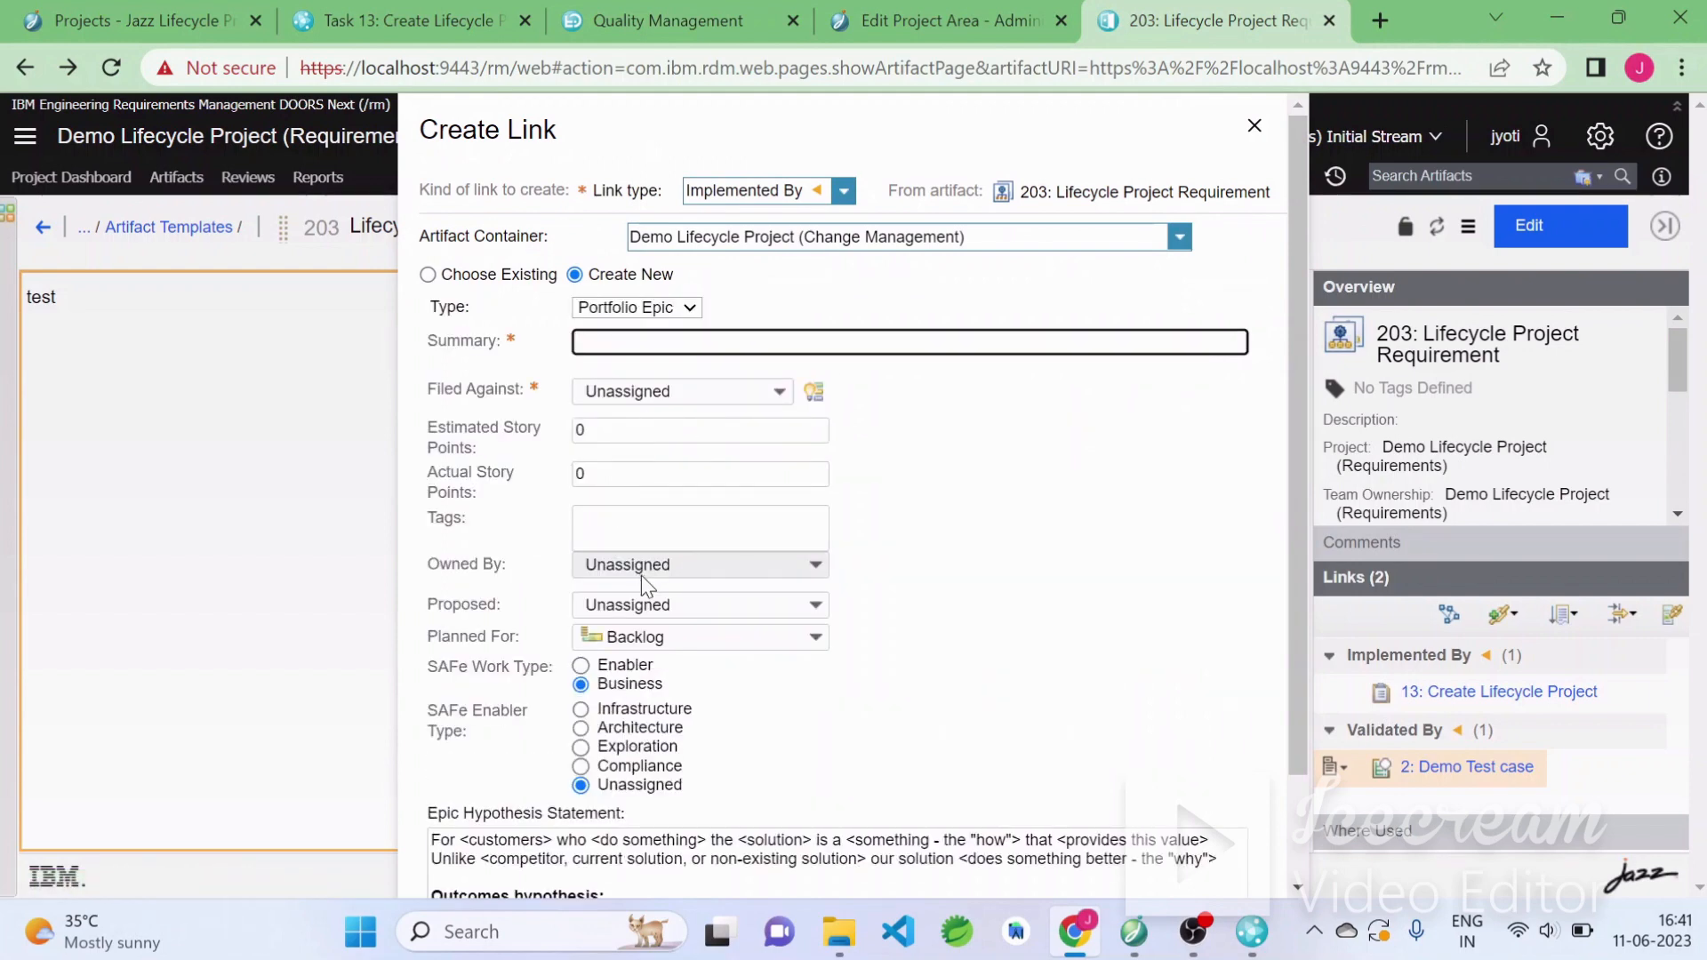
Create the linked Portfolio Epic with the summary "CCM Task", filed against "Portfolio Name (rename)"
type("CCM Task")
scroll(982, 743, "down", 4)
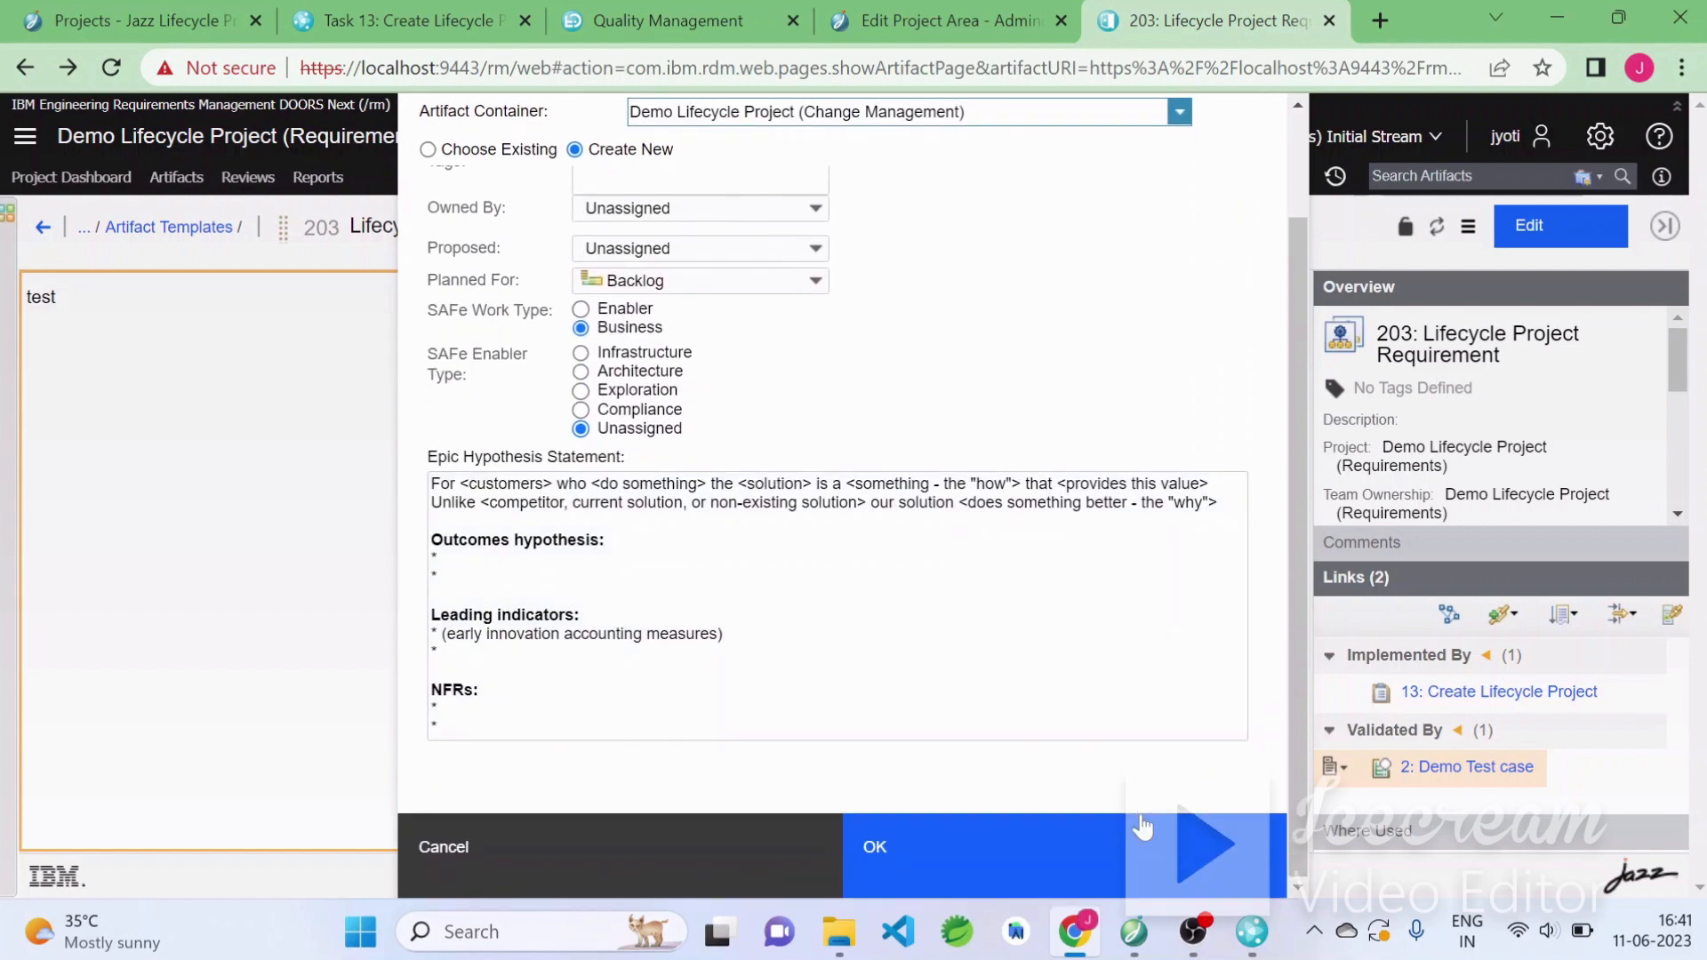
left_click(1052, 872)
left_click(1086, 324)
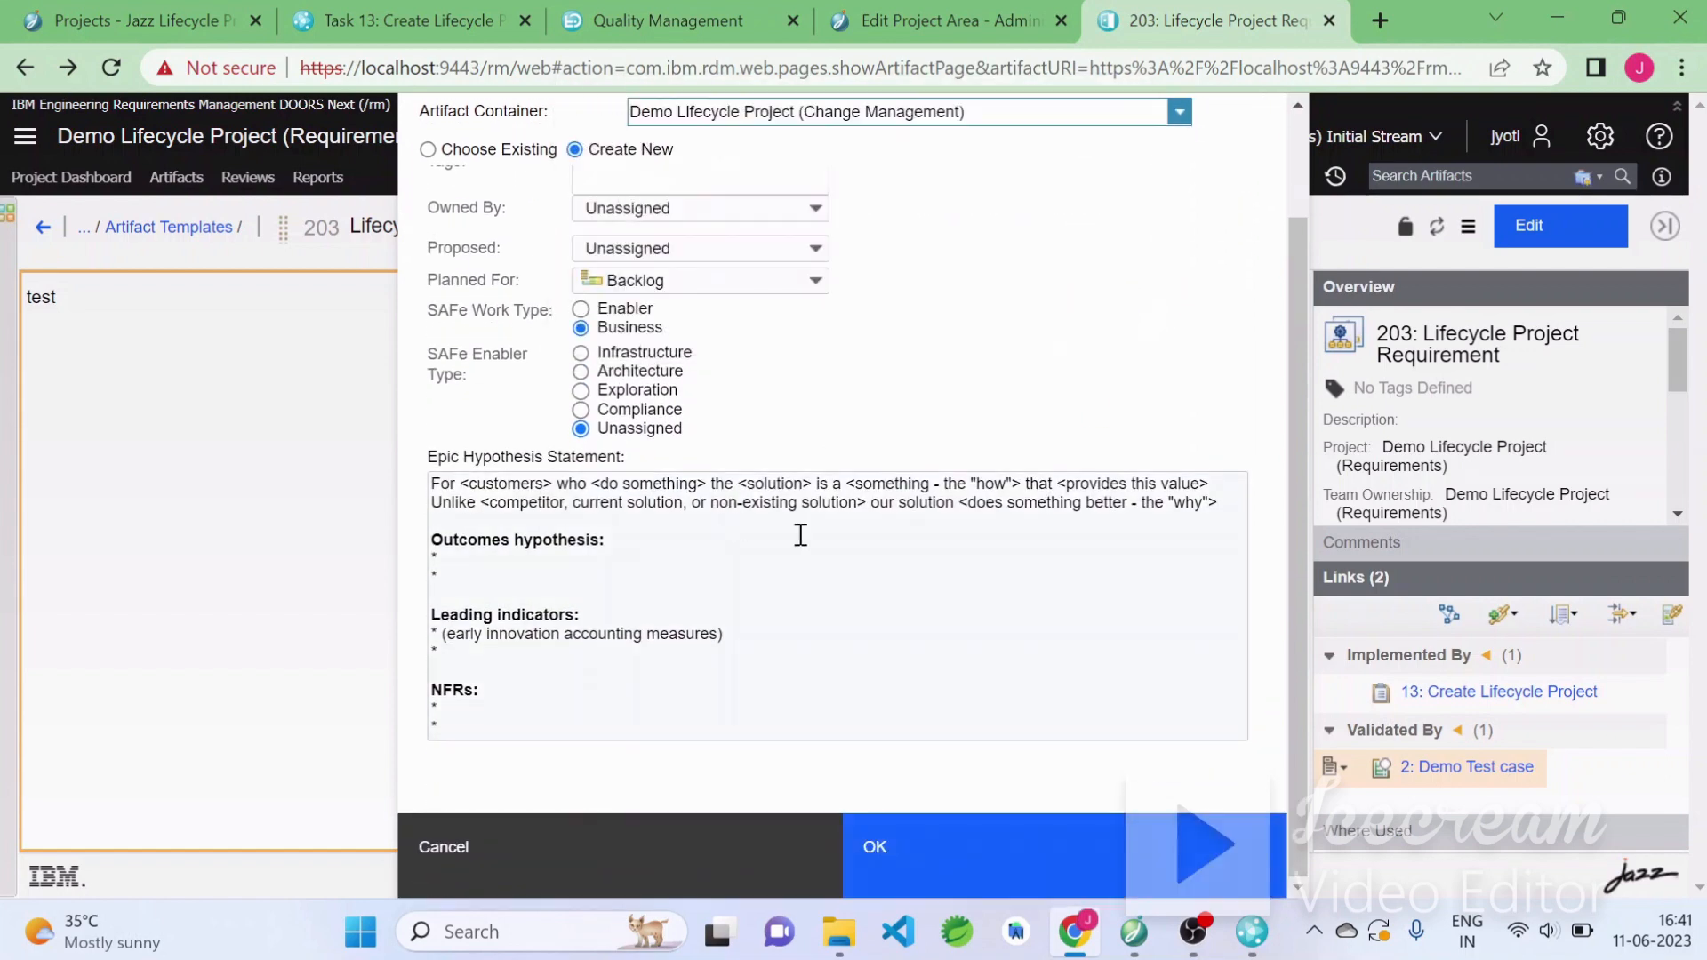
left_click(1002, 884)
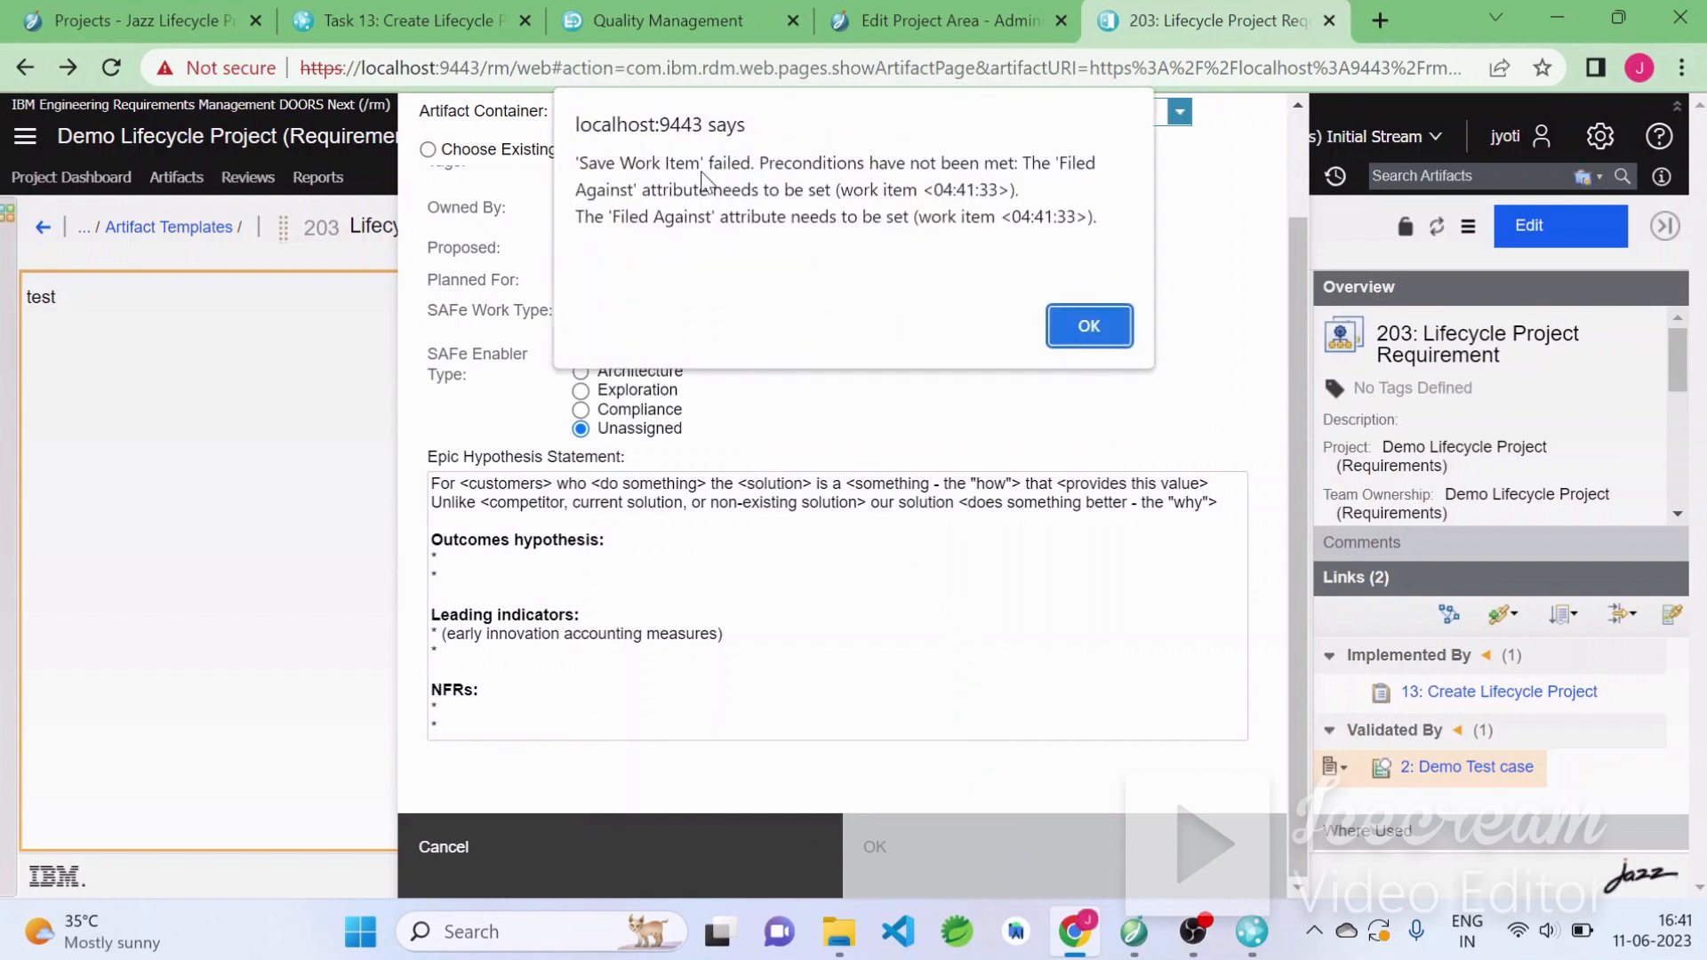
left_click(1087, 329)
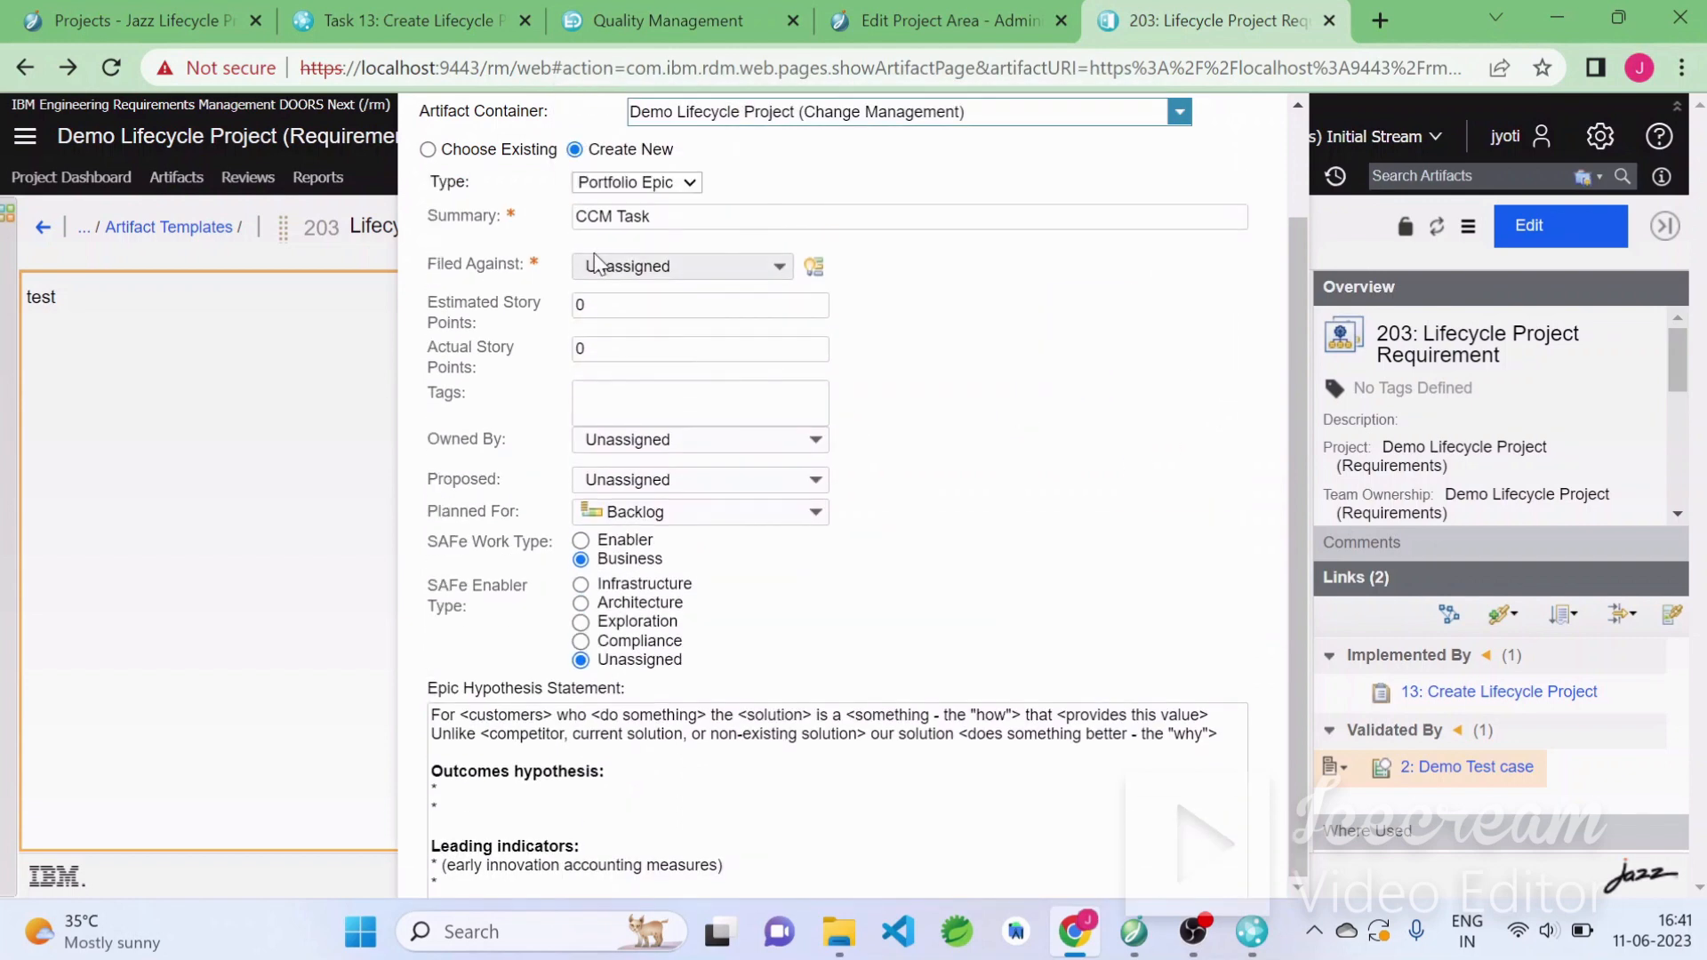
left_click(608, 264)
left_click(633, 324)
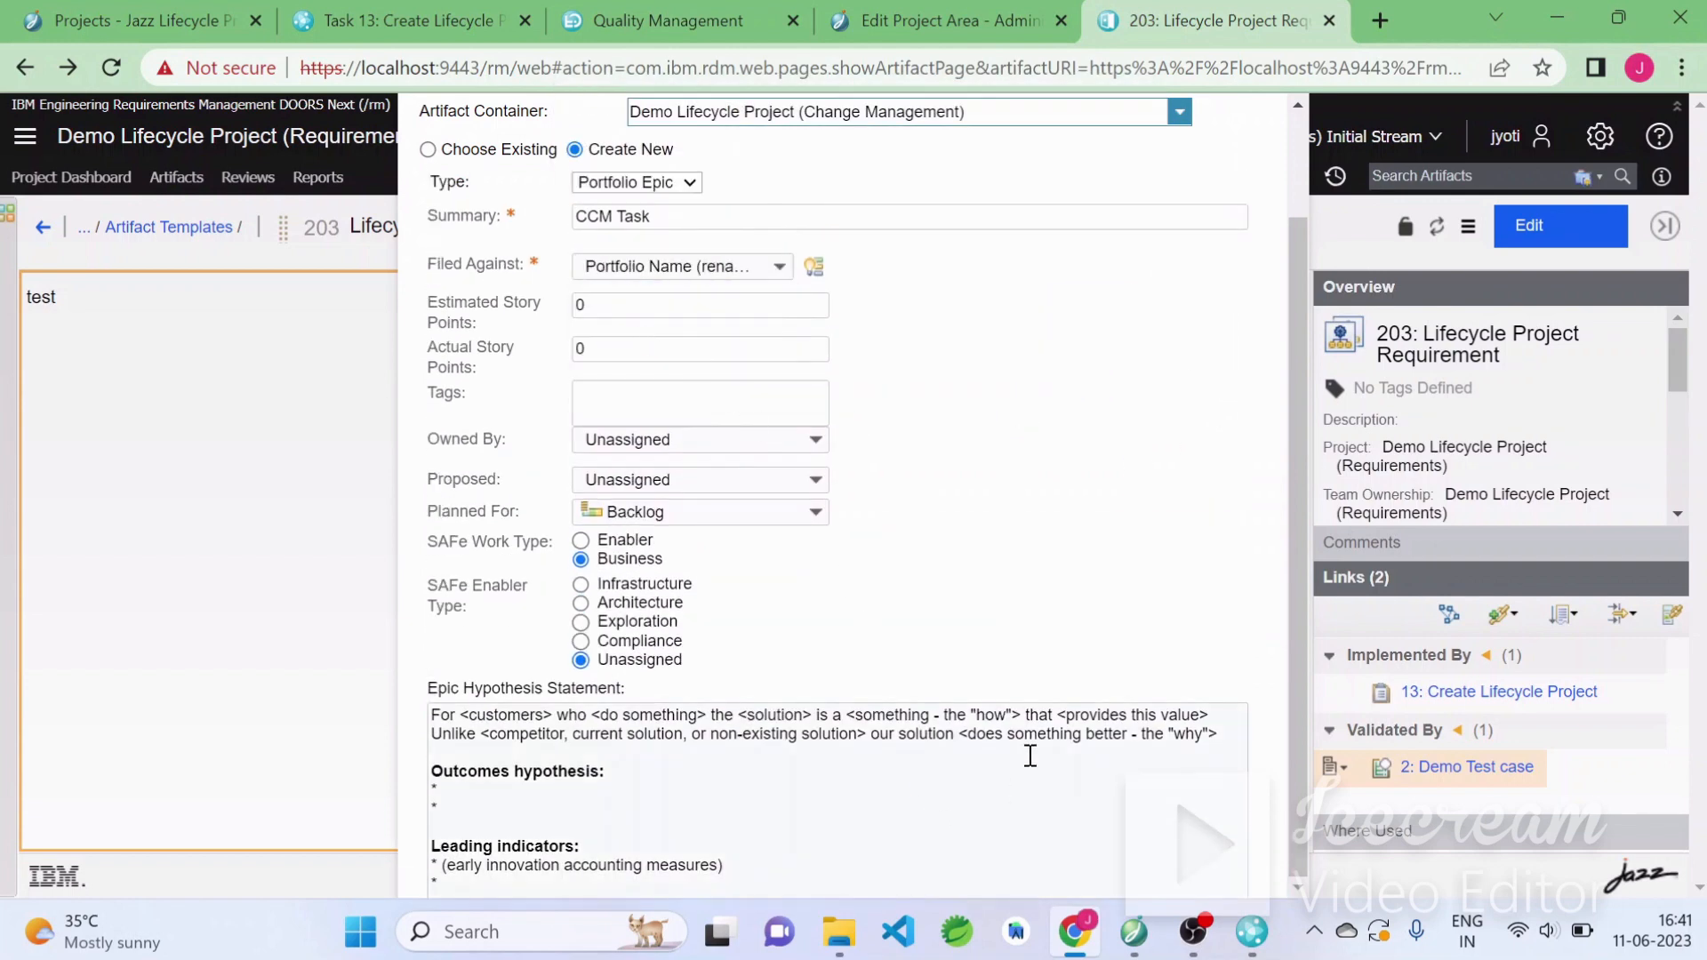
left_click(1109, 884)
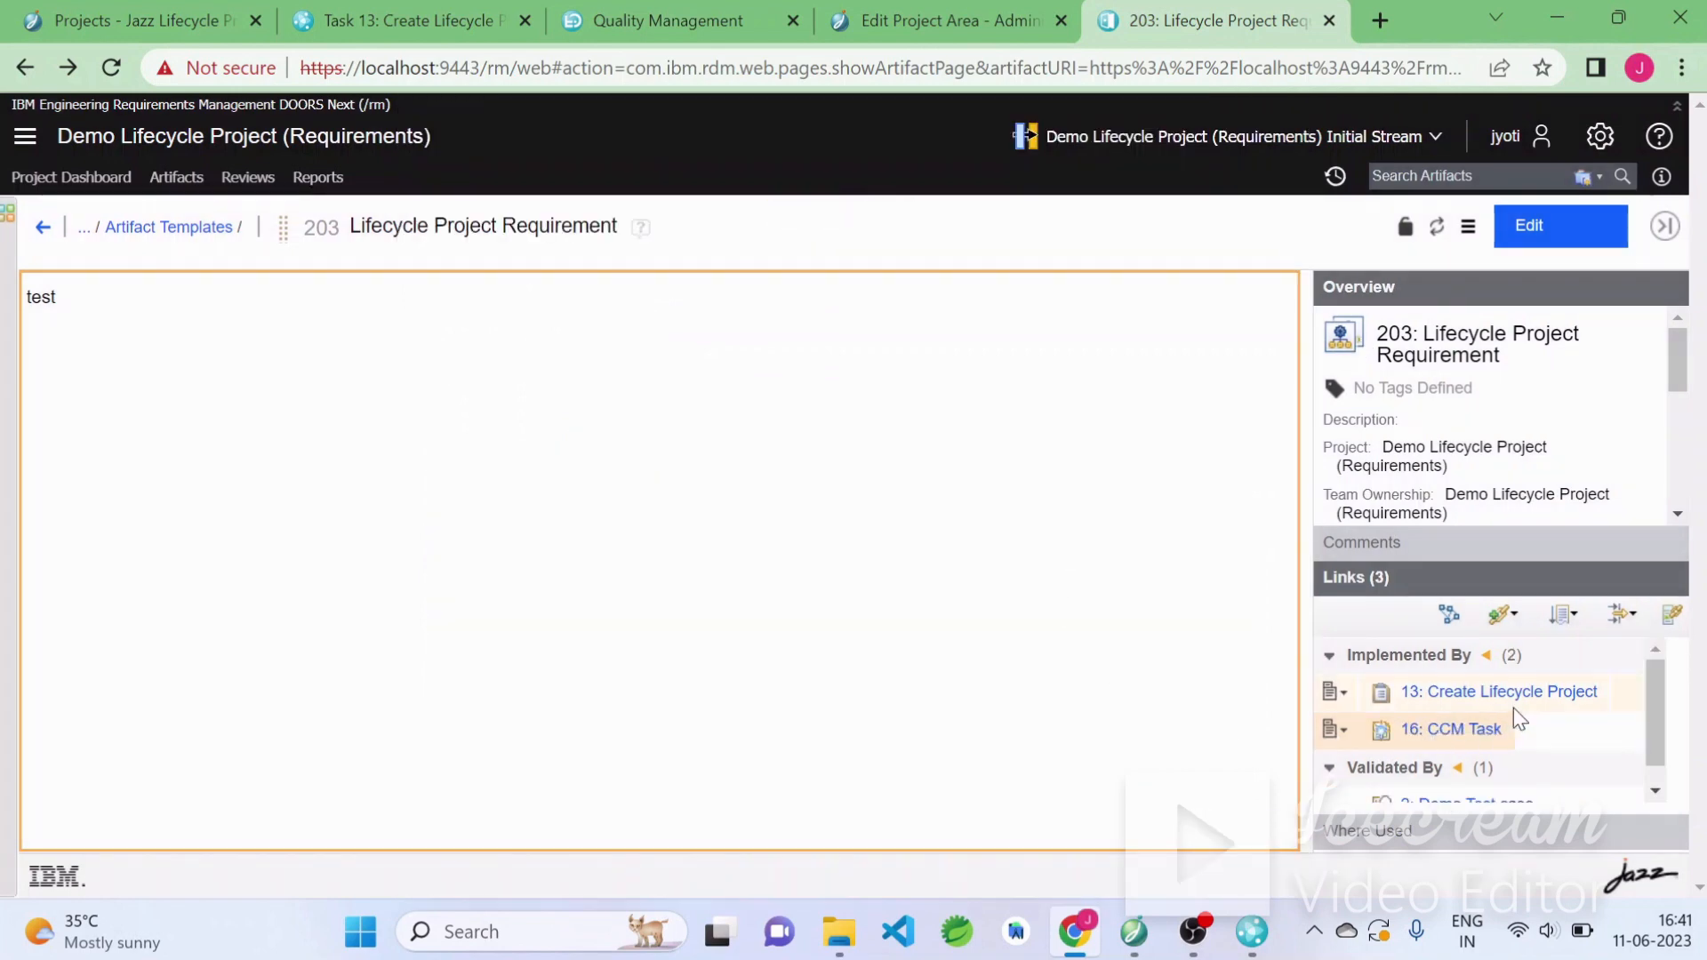
Open the linked CCM Task work item in a separate browser tab, check its links, and close it again
scroll(1523, 783, "down", 1)
scroll(1534, 724, "up", 1)
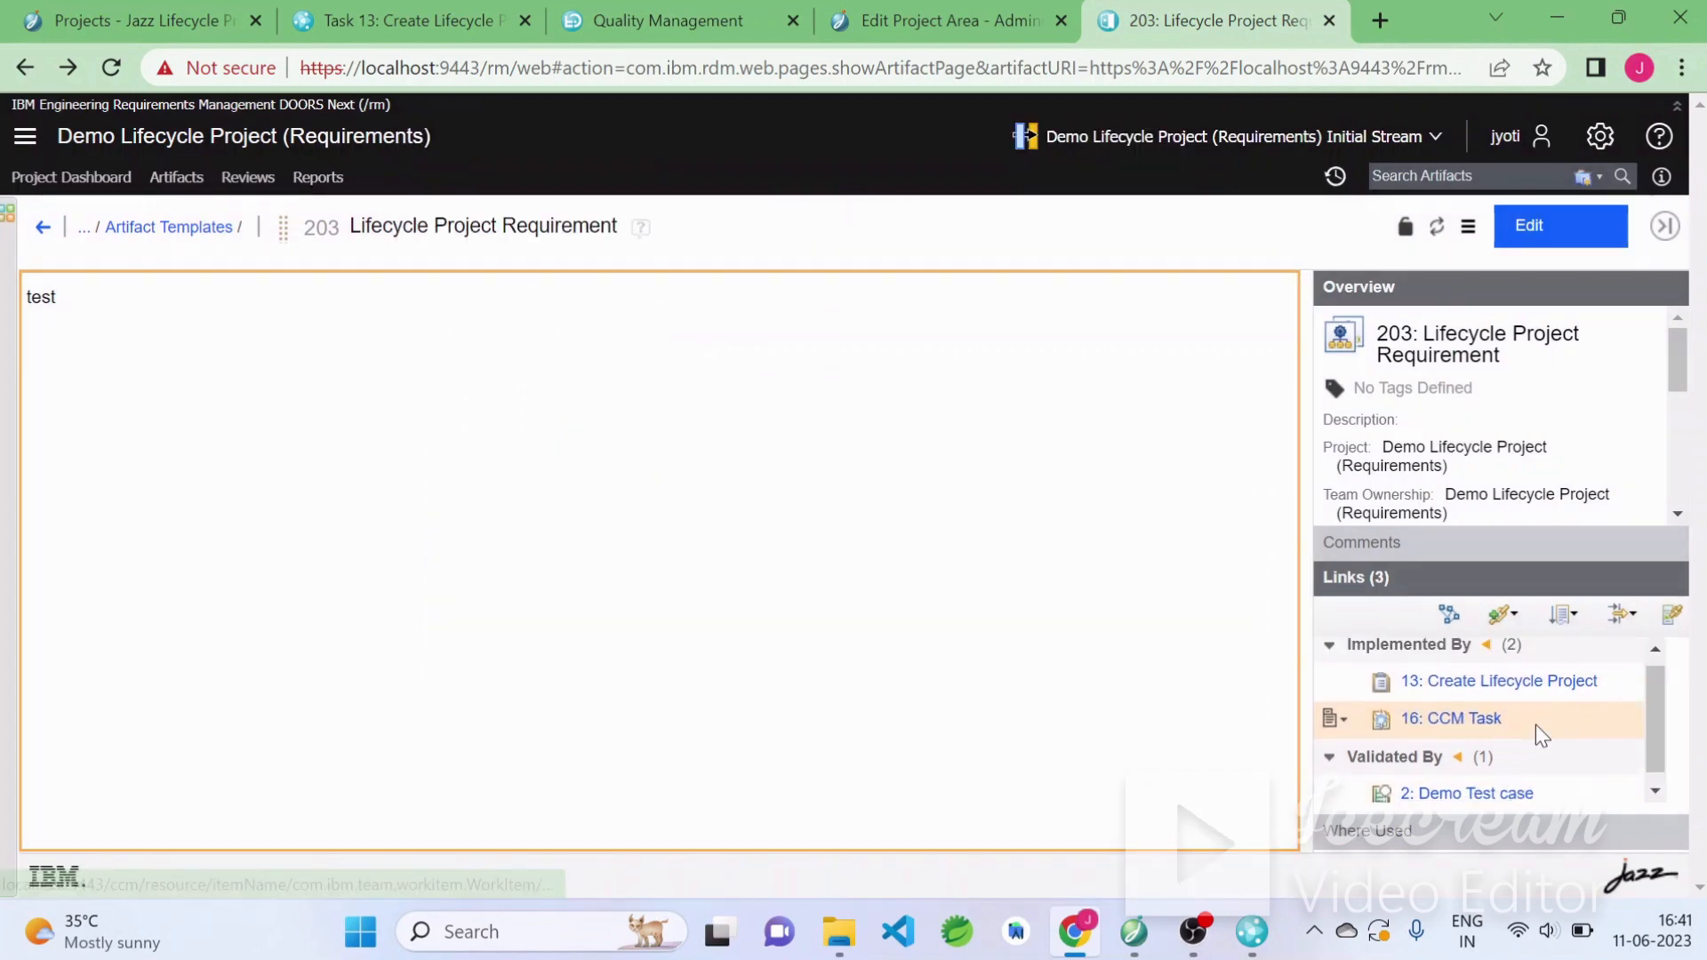
mouse_move(1444, 734)
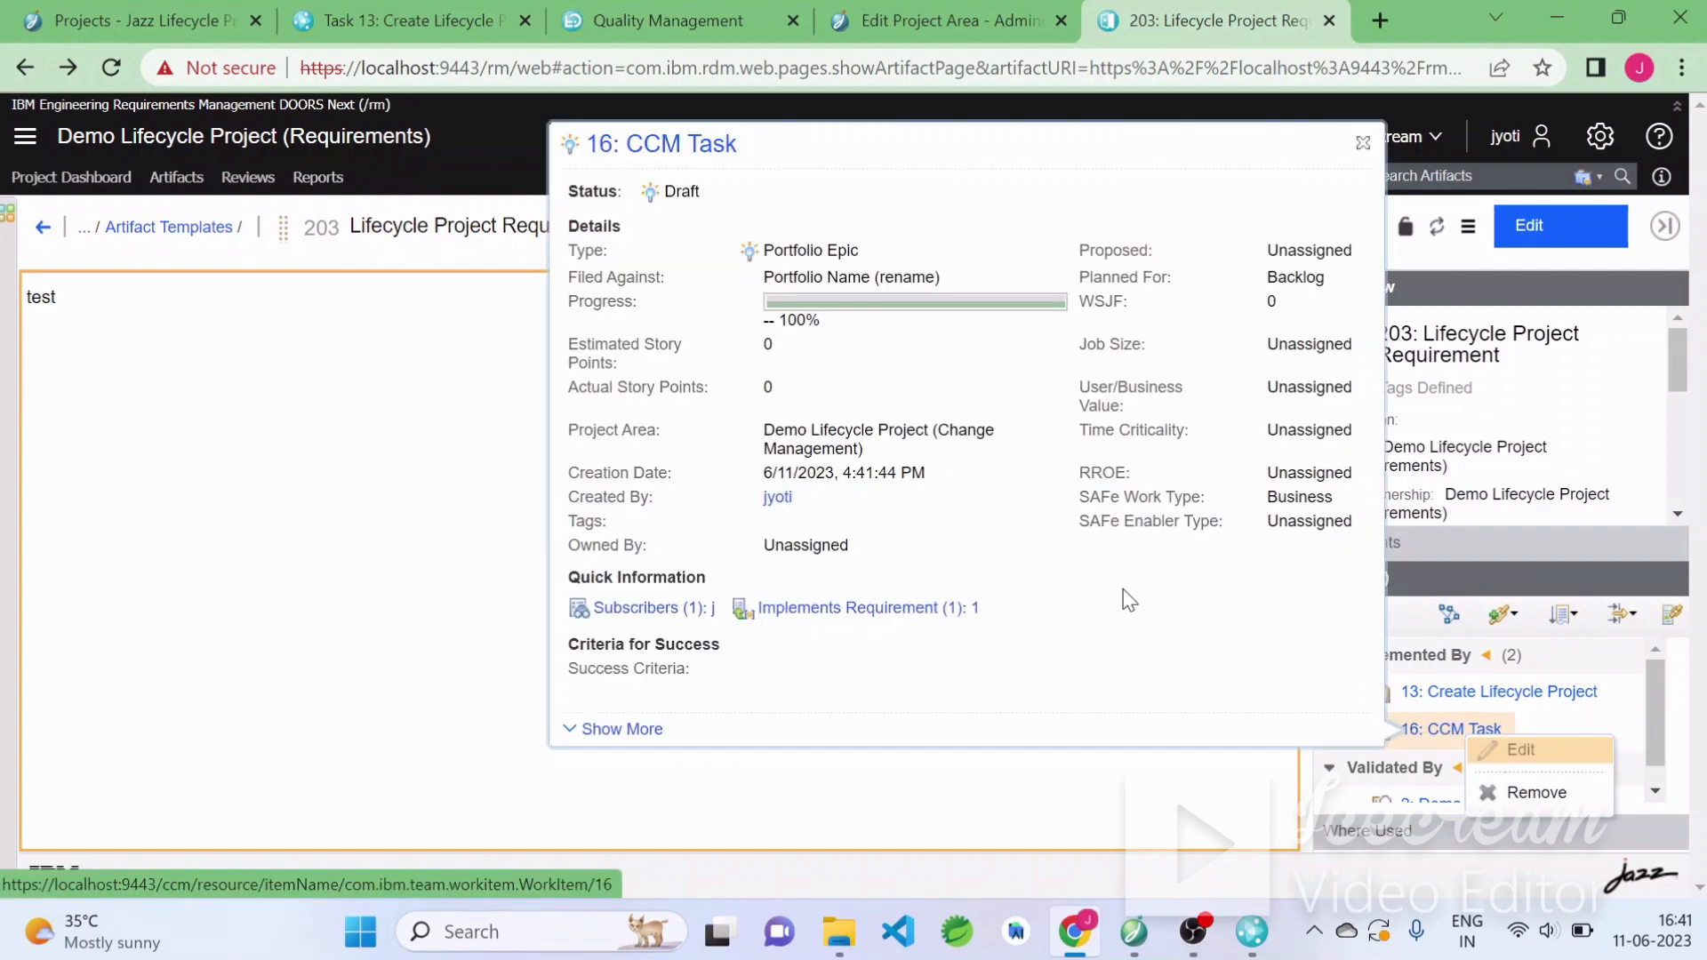
right_click(722, 144)
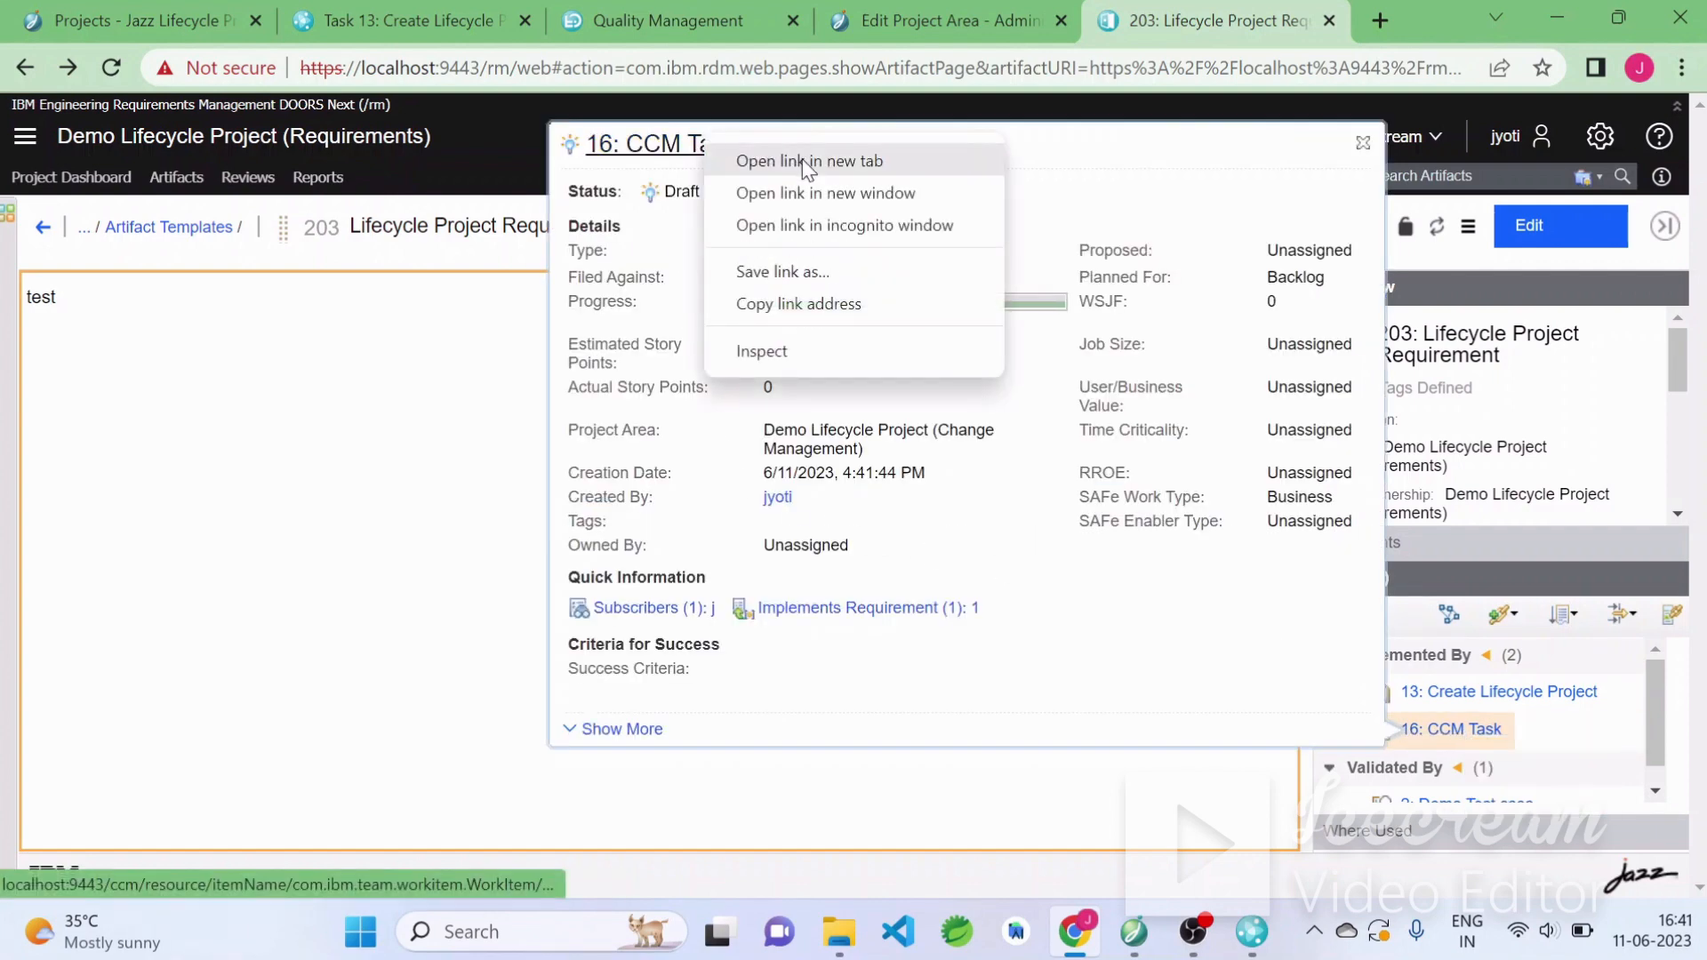
left_click(774, 160)
left_click(1240, 27)
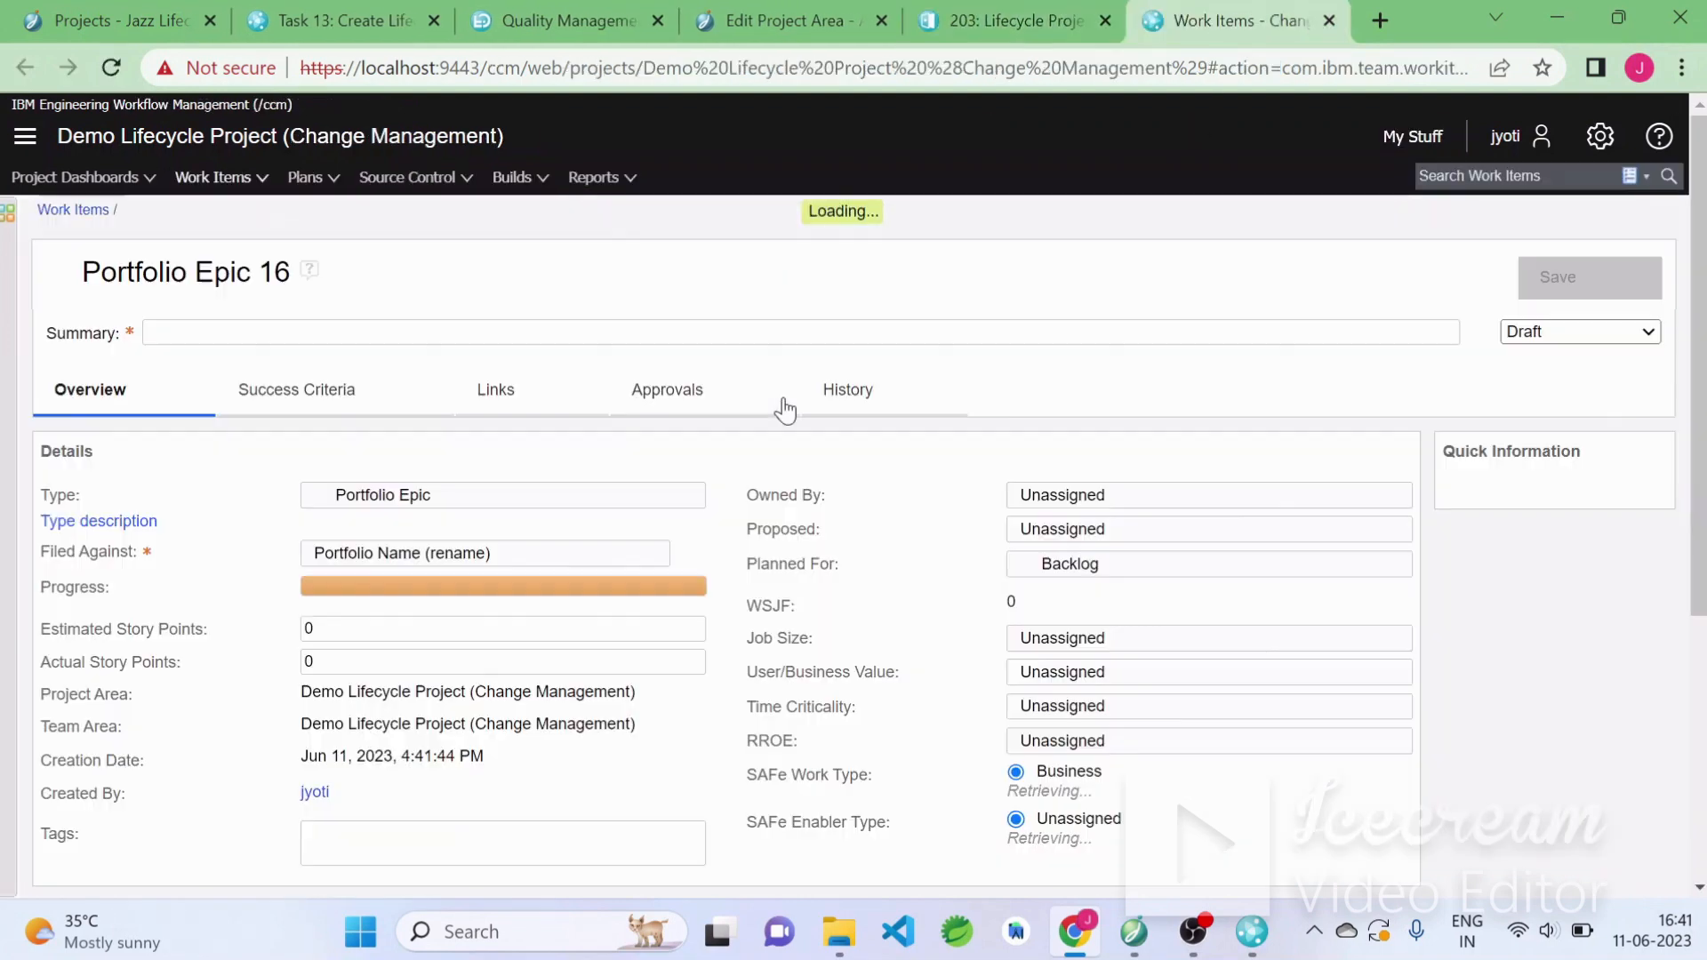
left_click(491, 391)
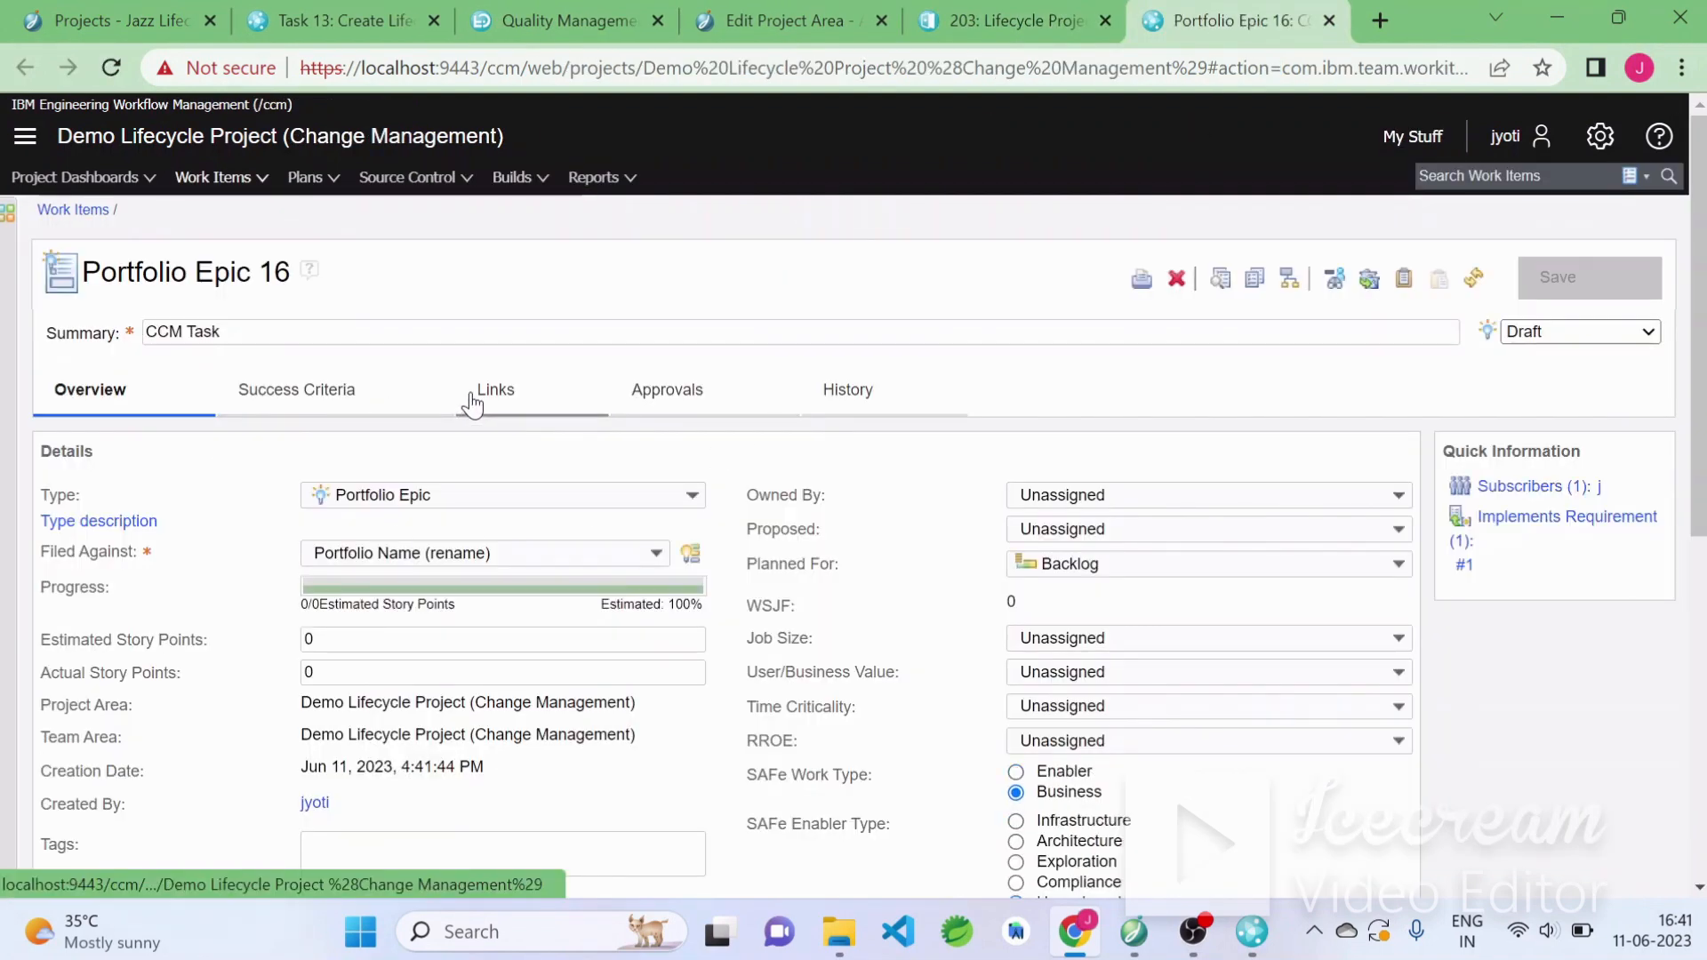
scroll(631, 667, "down", 2)
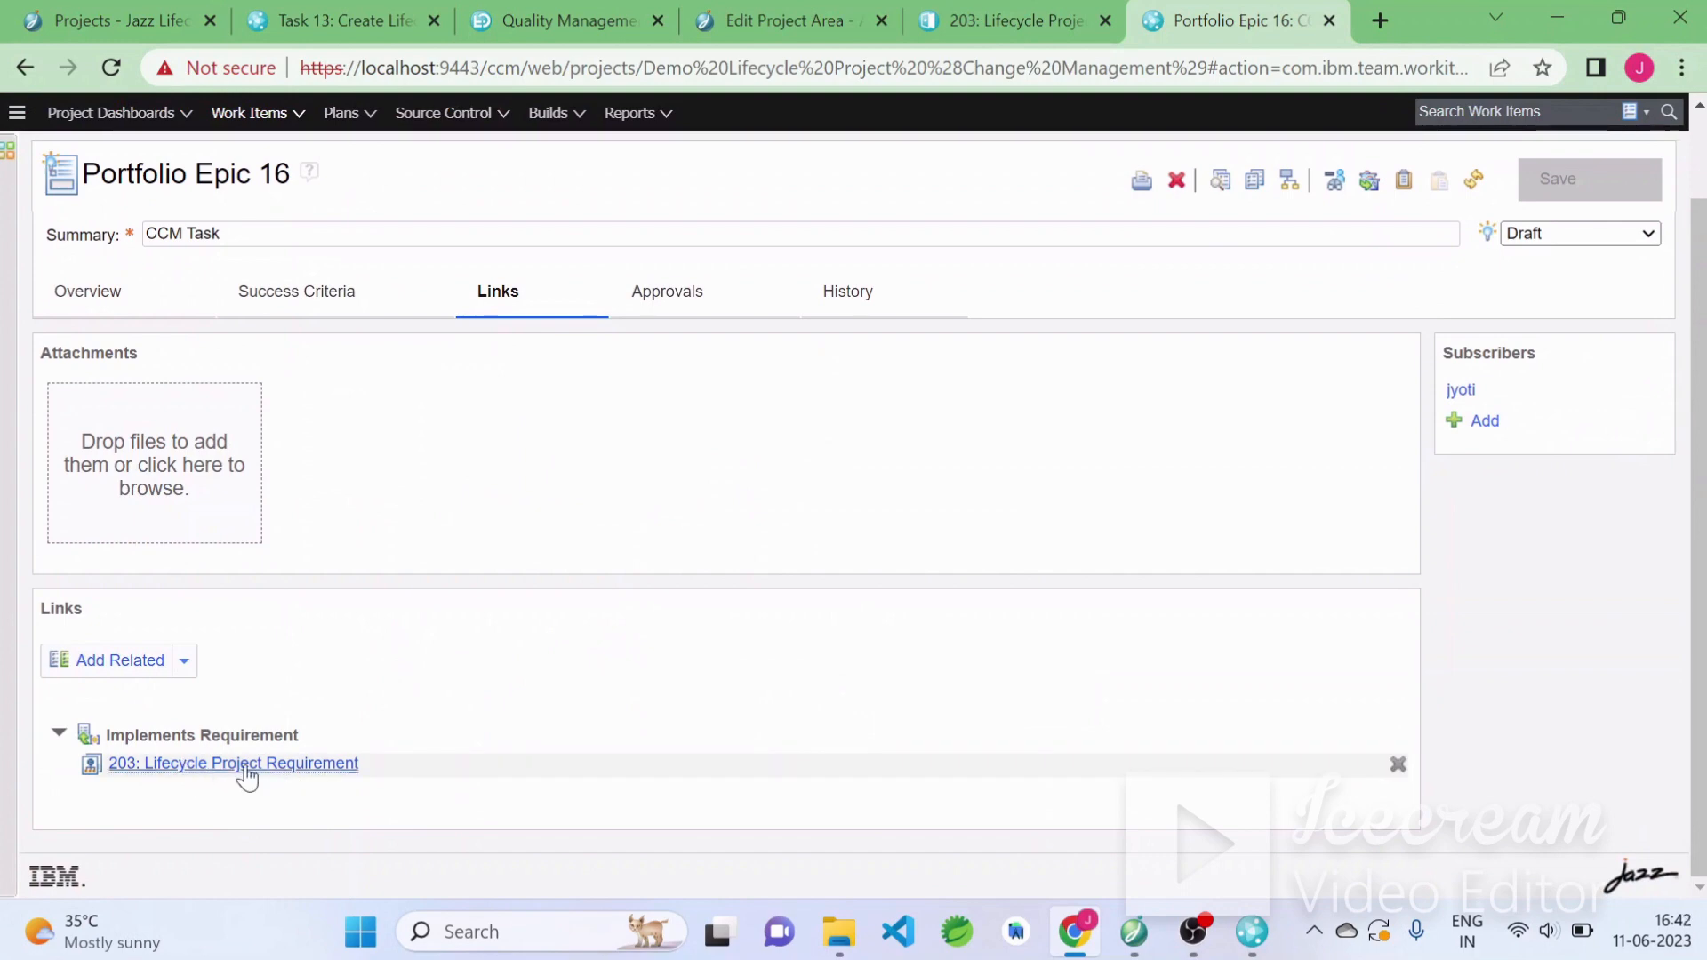
left_click(1330, 21)
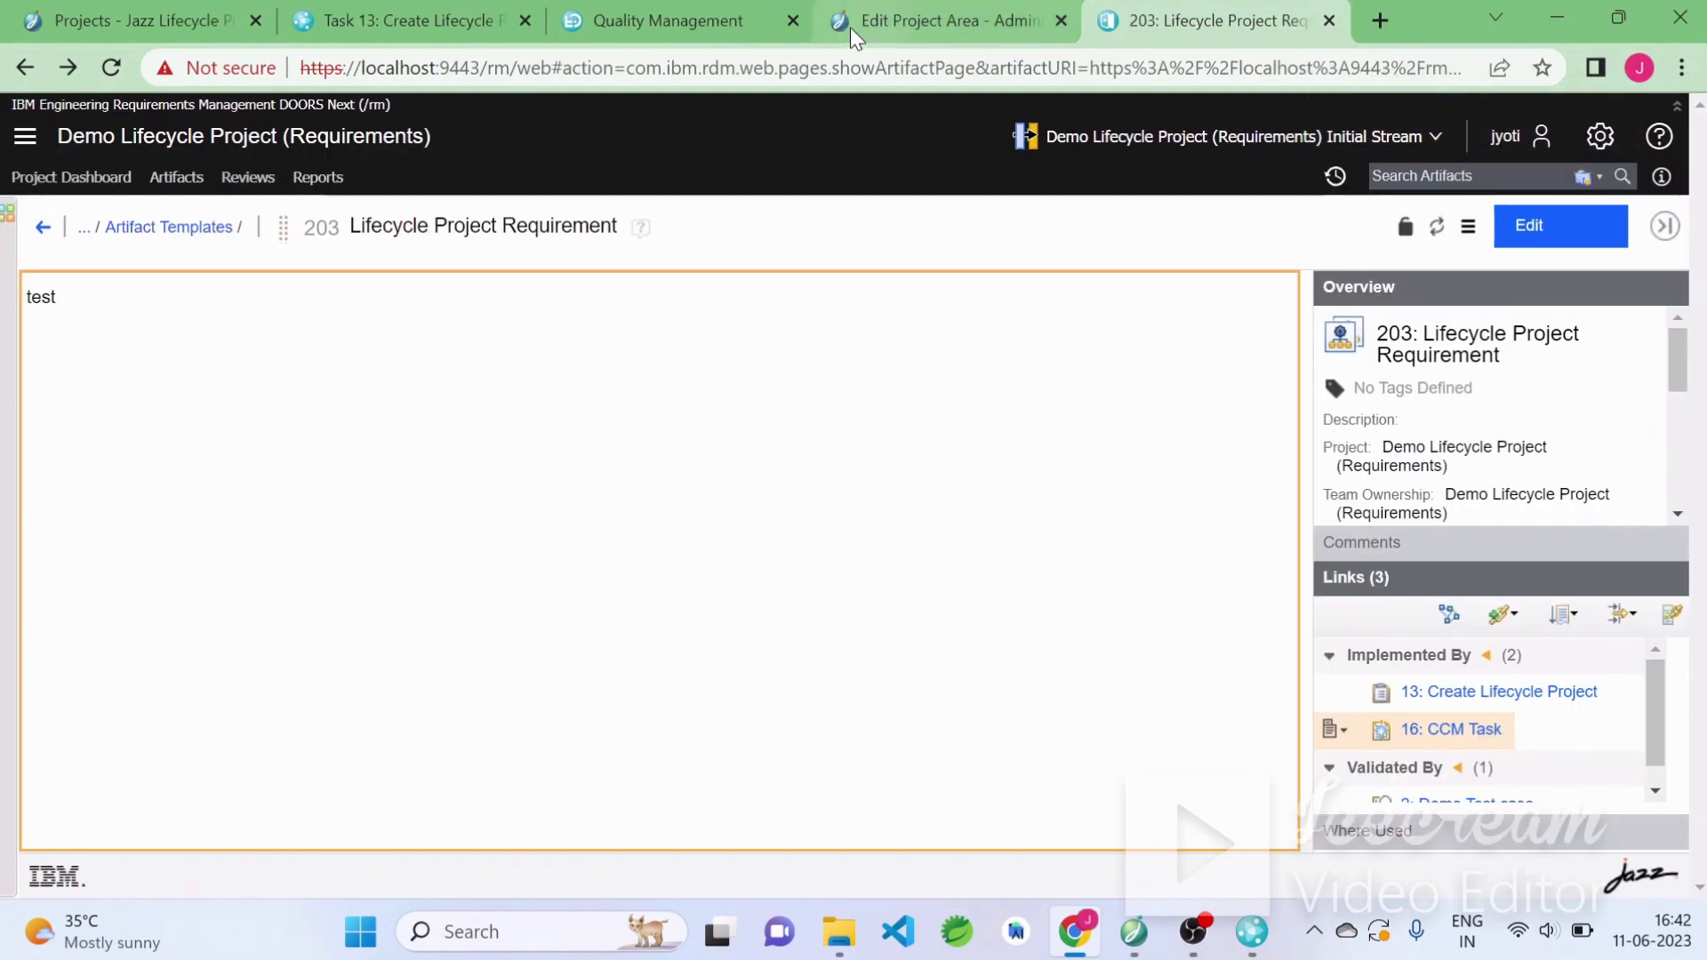
Add requirement 201, "[SAFe] Value Stream Template", to the requirement links of test case 1, "Lifecycle Project Test case", and save it
left_click(894, 23)
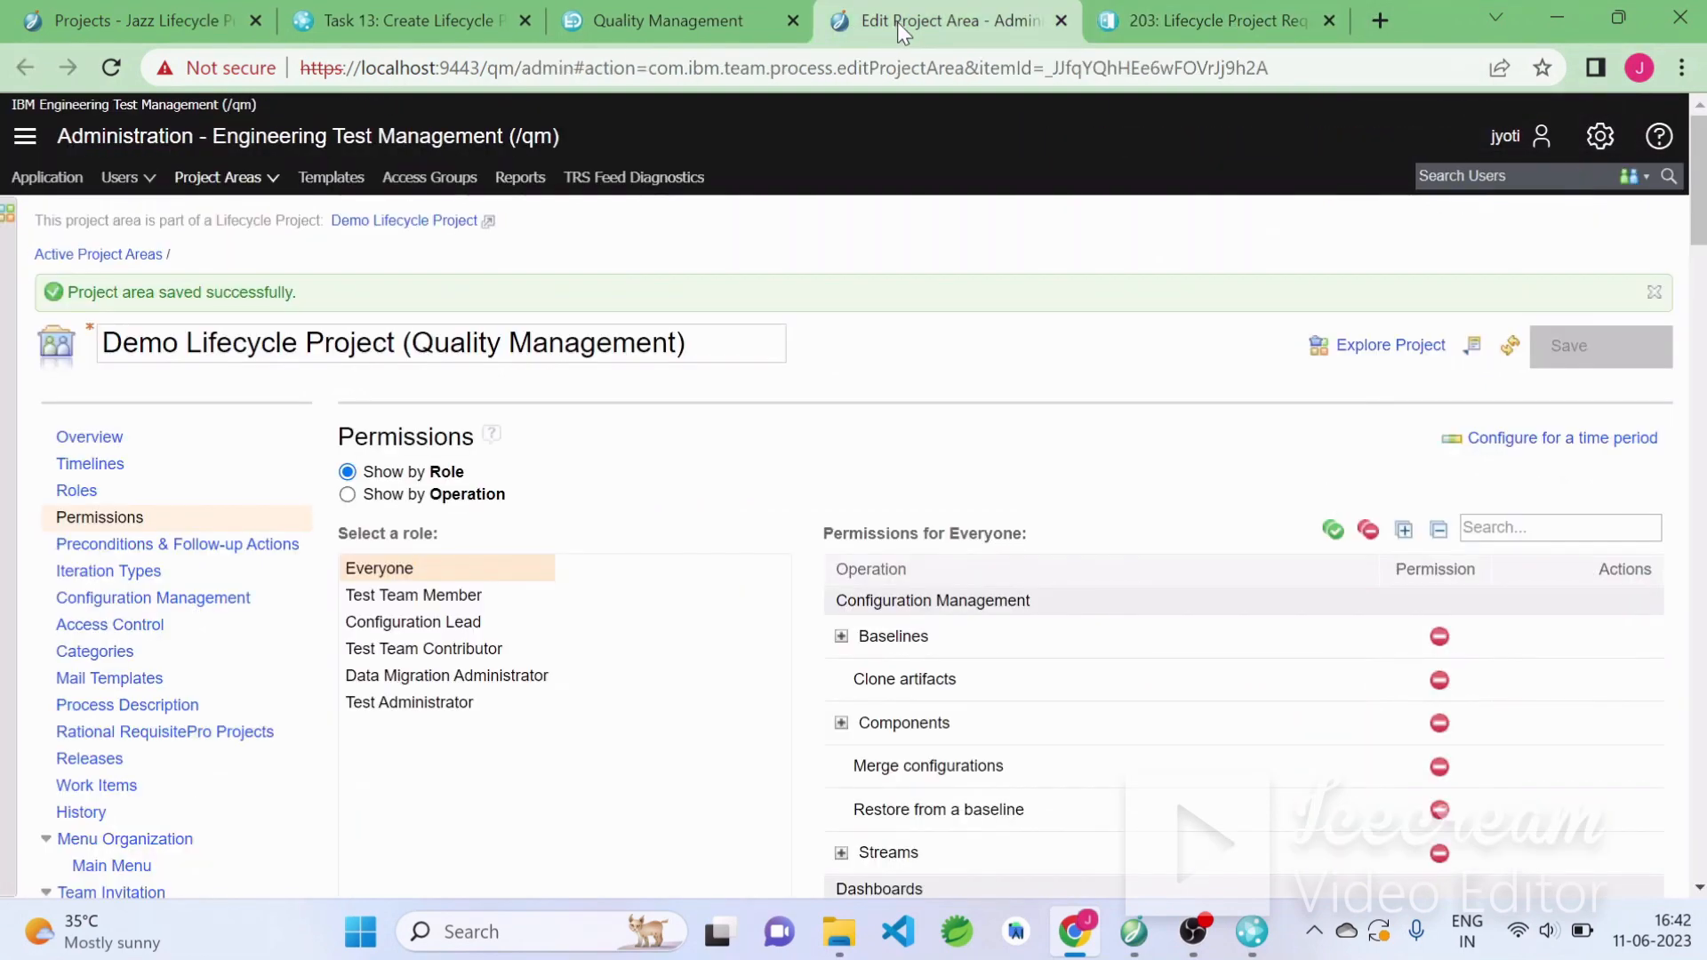
left_click(699, 13)
scroll(930, 600, "down", 3)
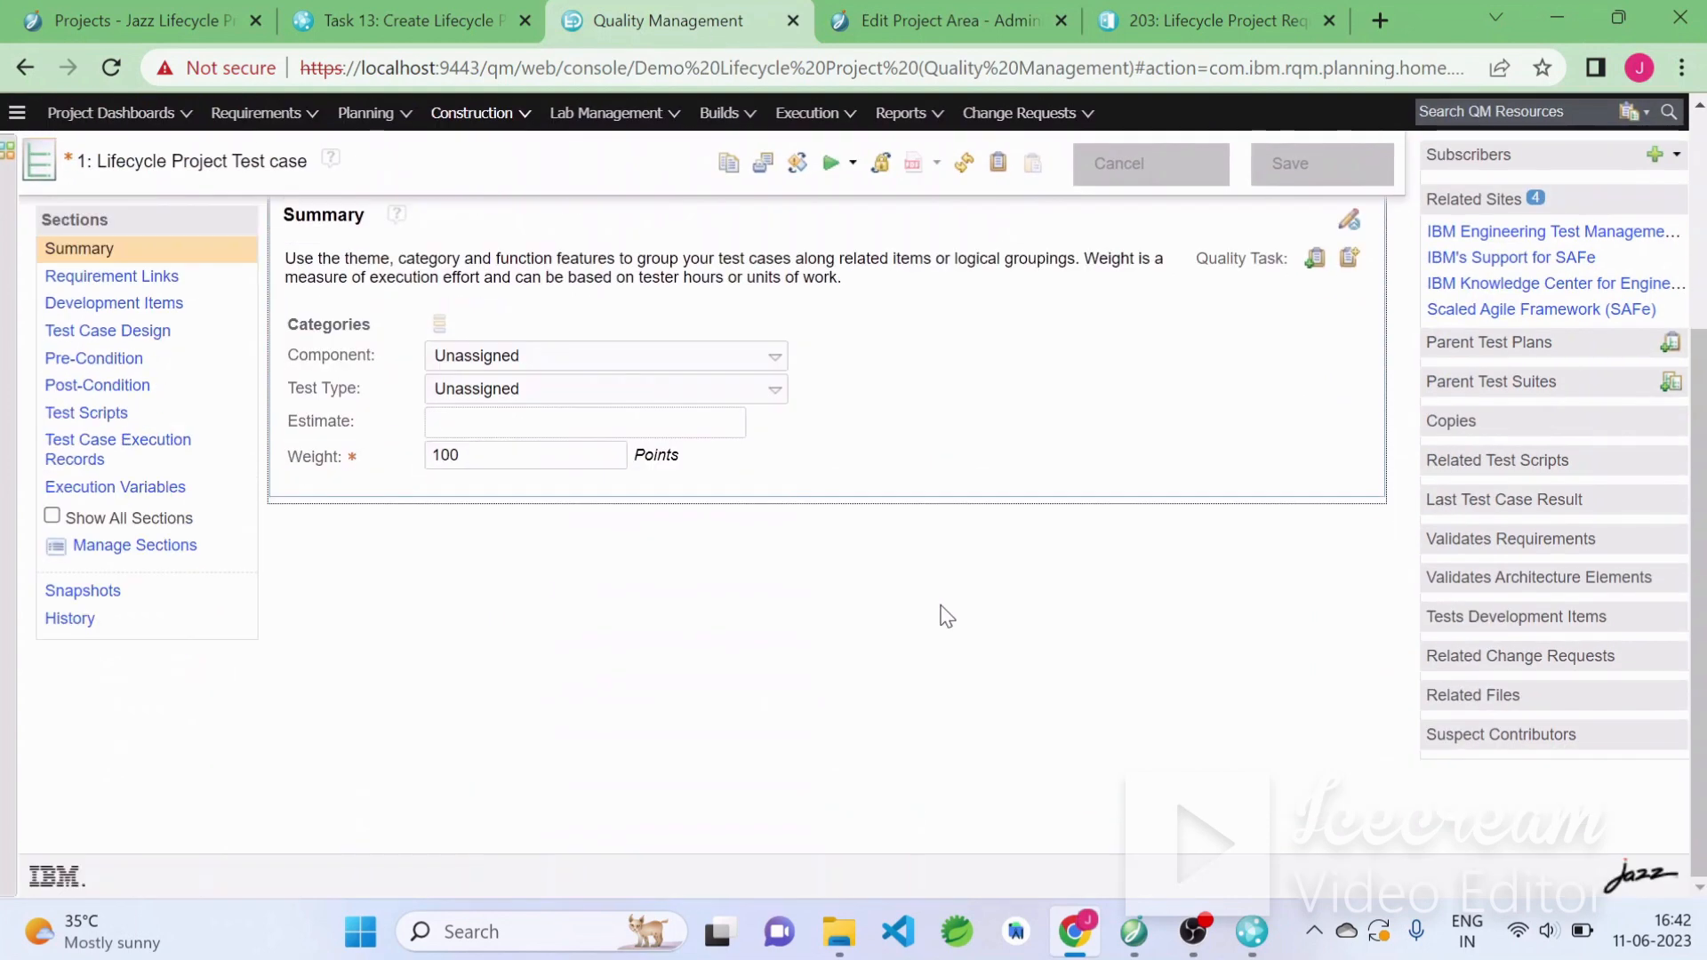
scroll(948, 614, "up", 3)
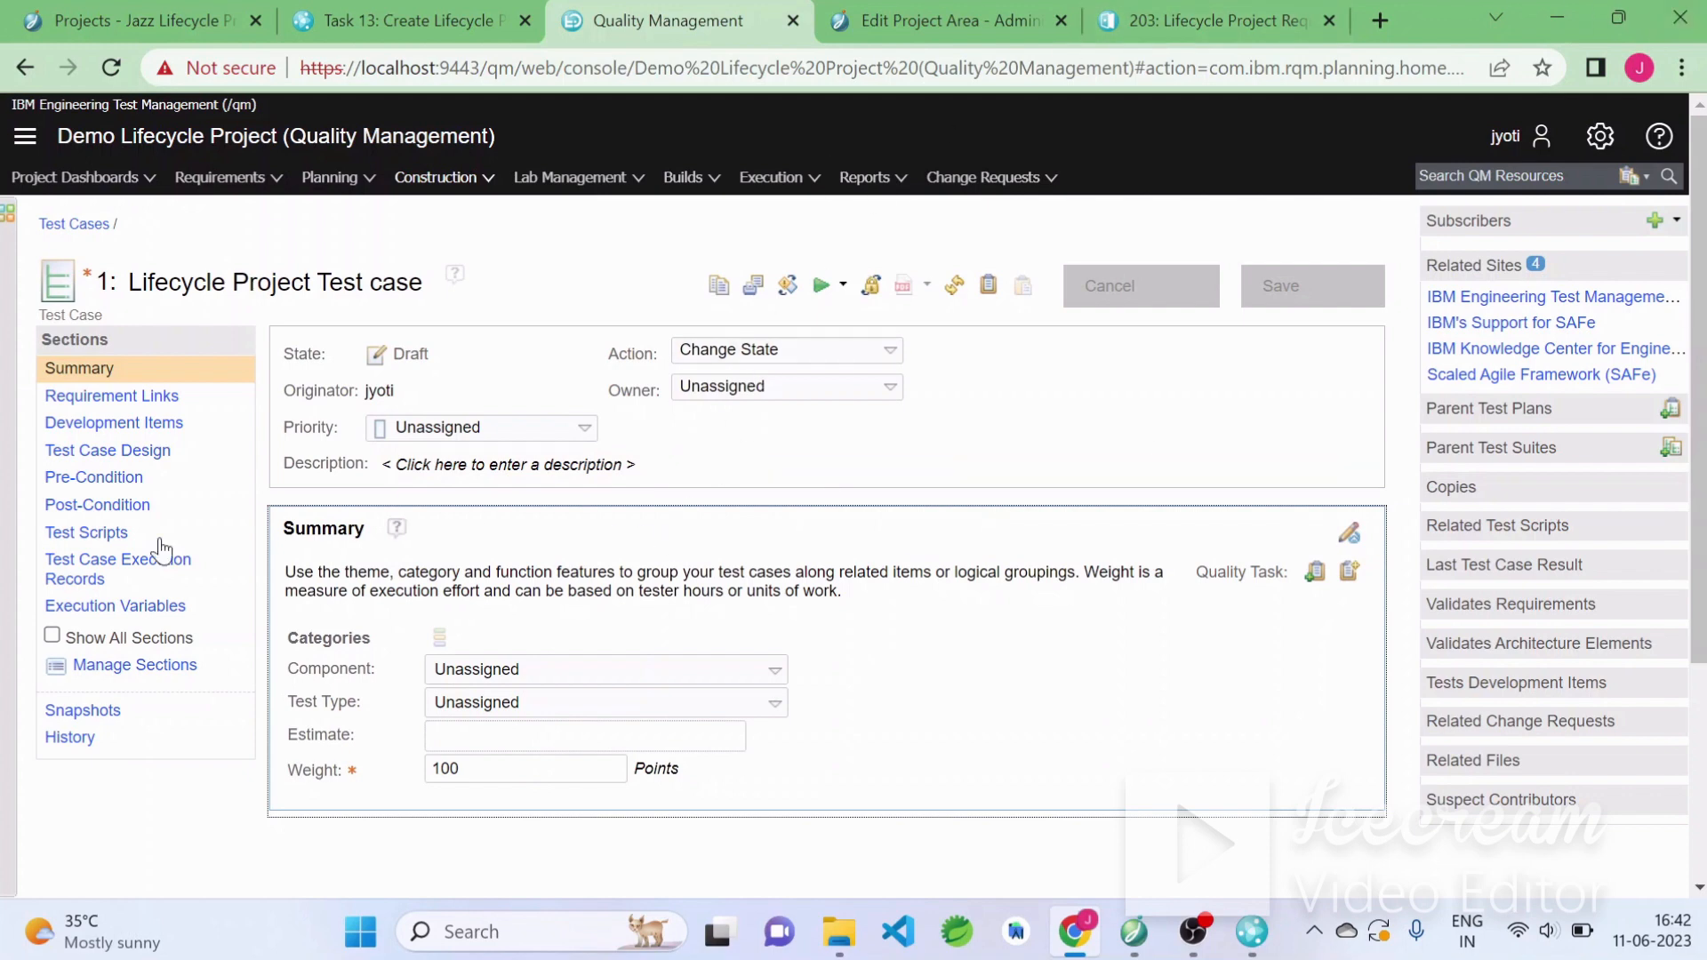
left_click(124, 396)
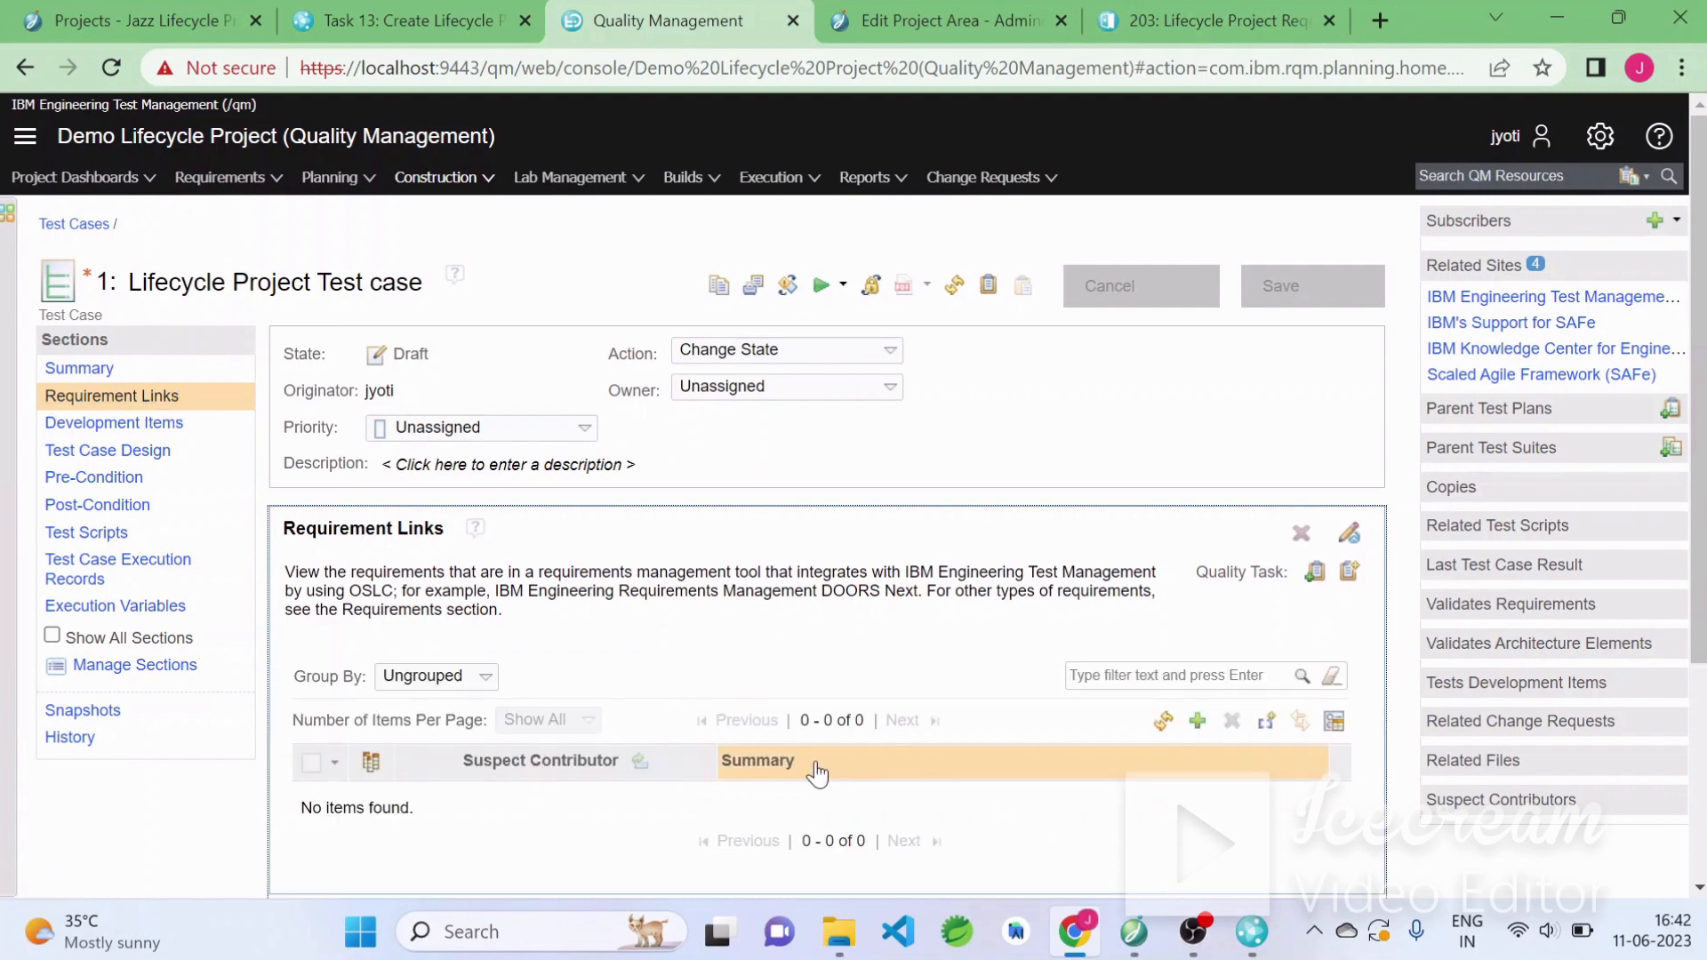
left_click(1198, 722)
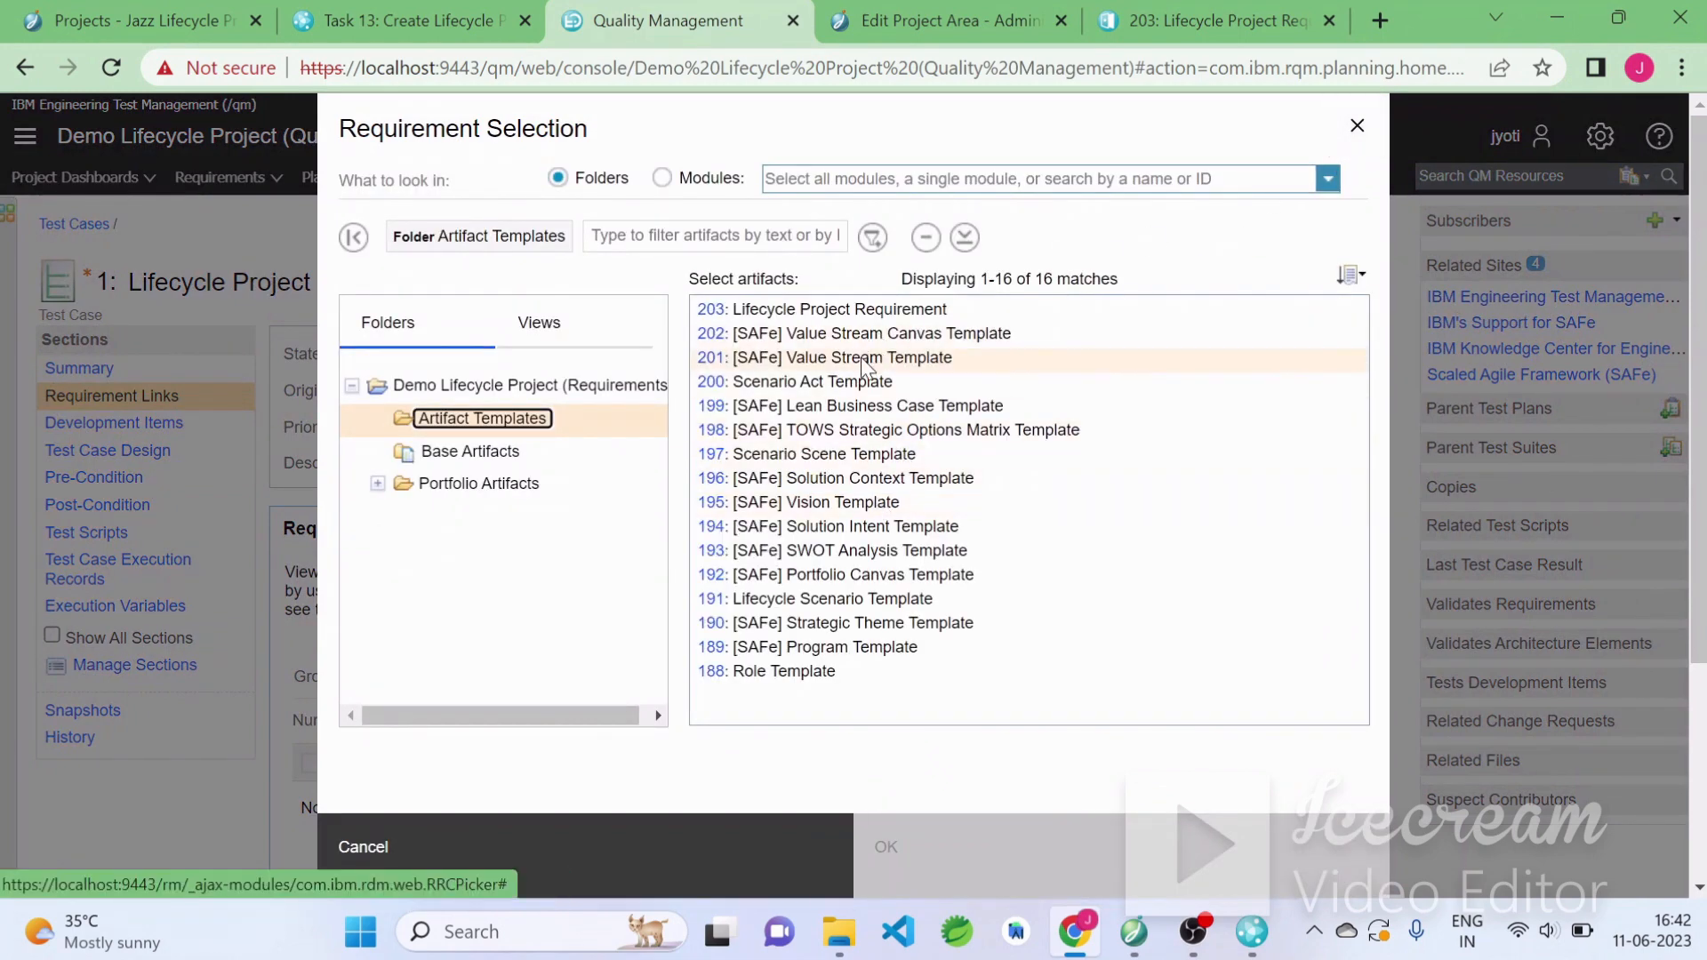
left_click(889, 358)
left_click(1033, 836)
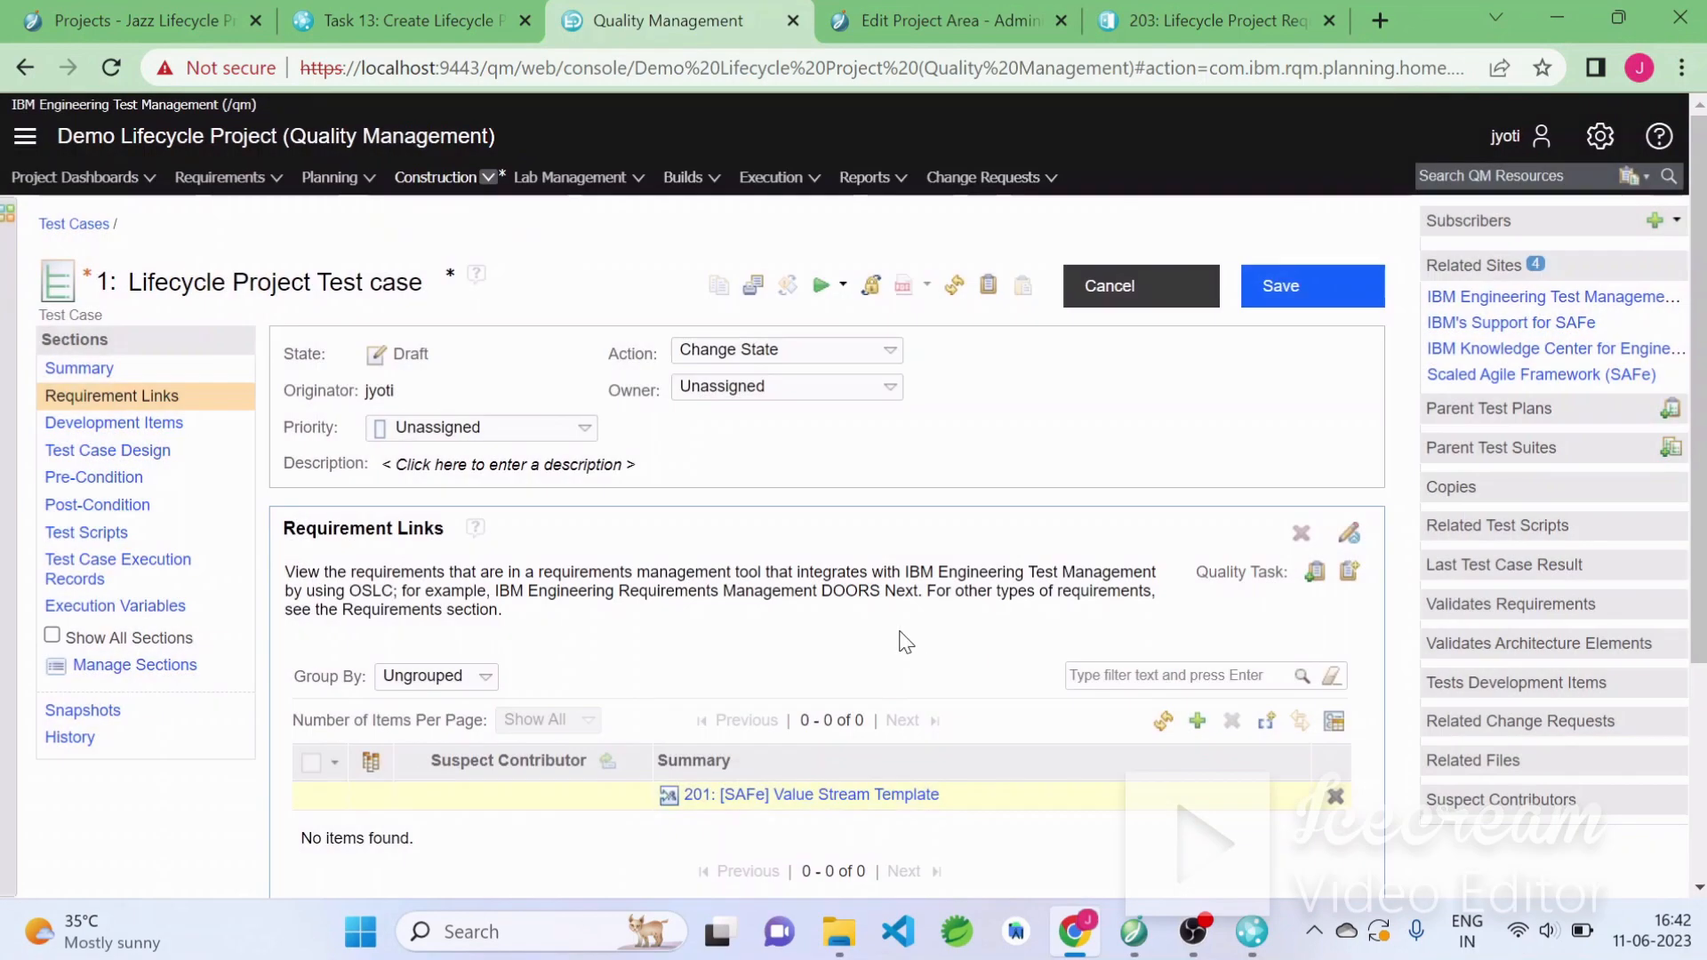
left_click(1307, 316)
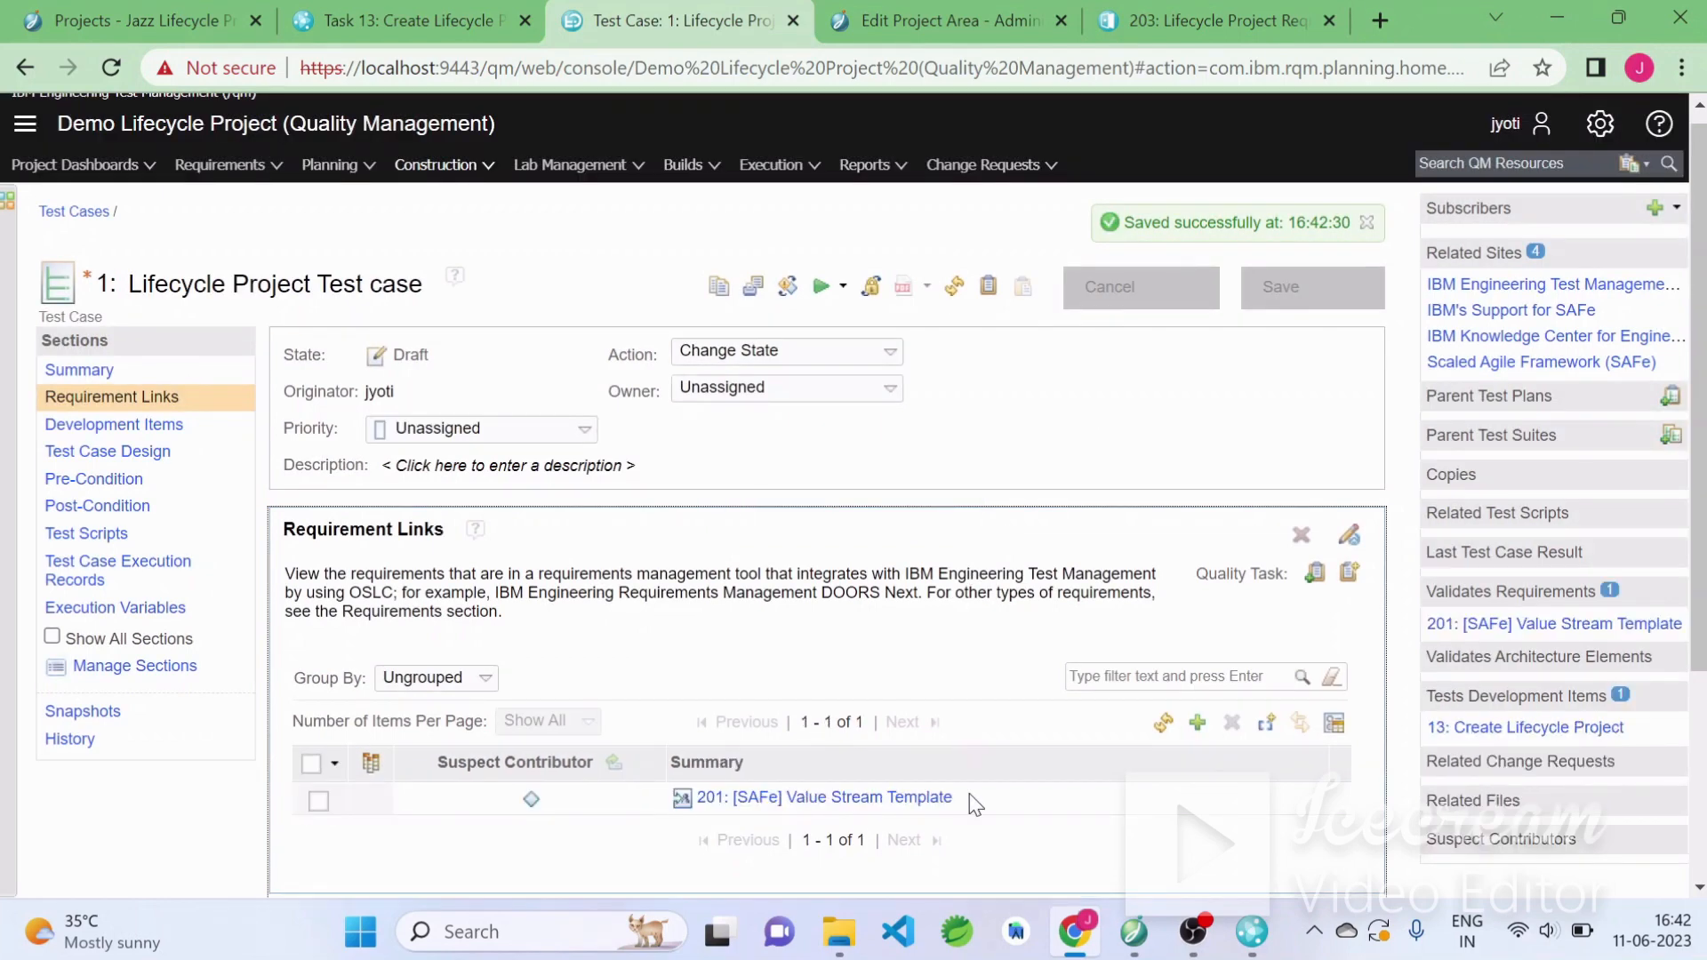
Add work item 16, "CCM Task", to the development items of test case 1 and save the test case
scroll(977, 803, "down", 3)
scroll(880, 766, "up", 3)
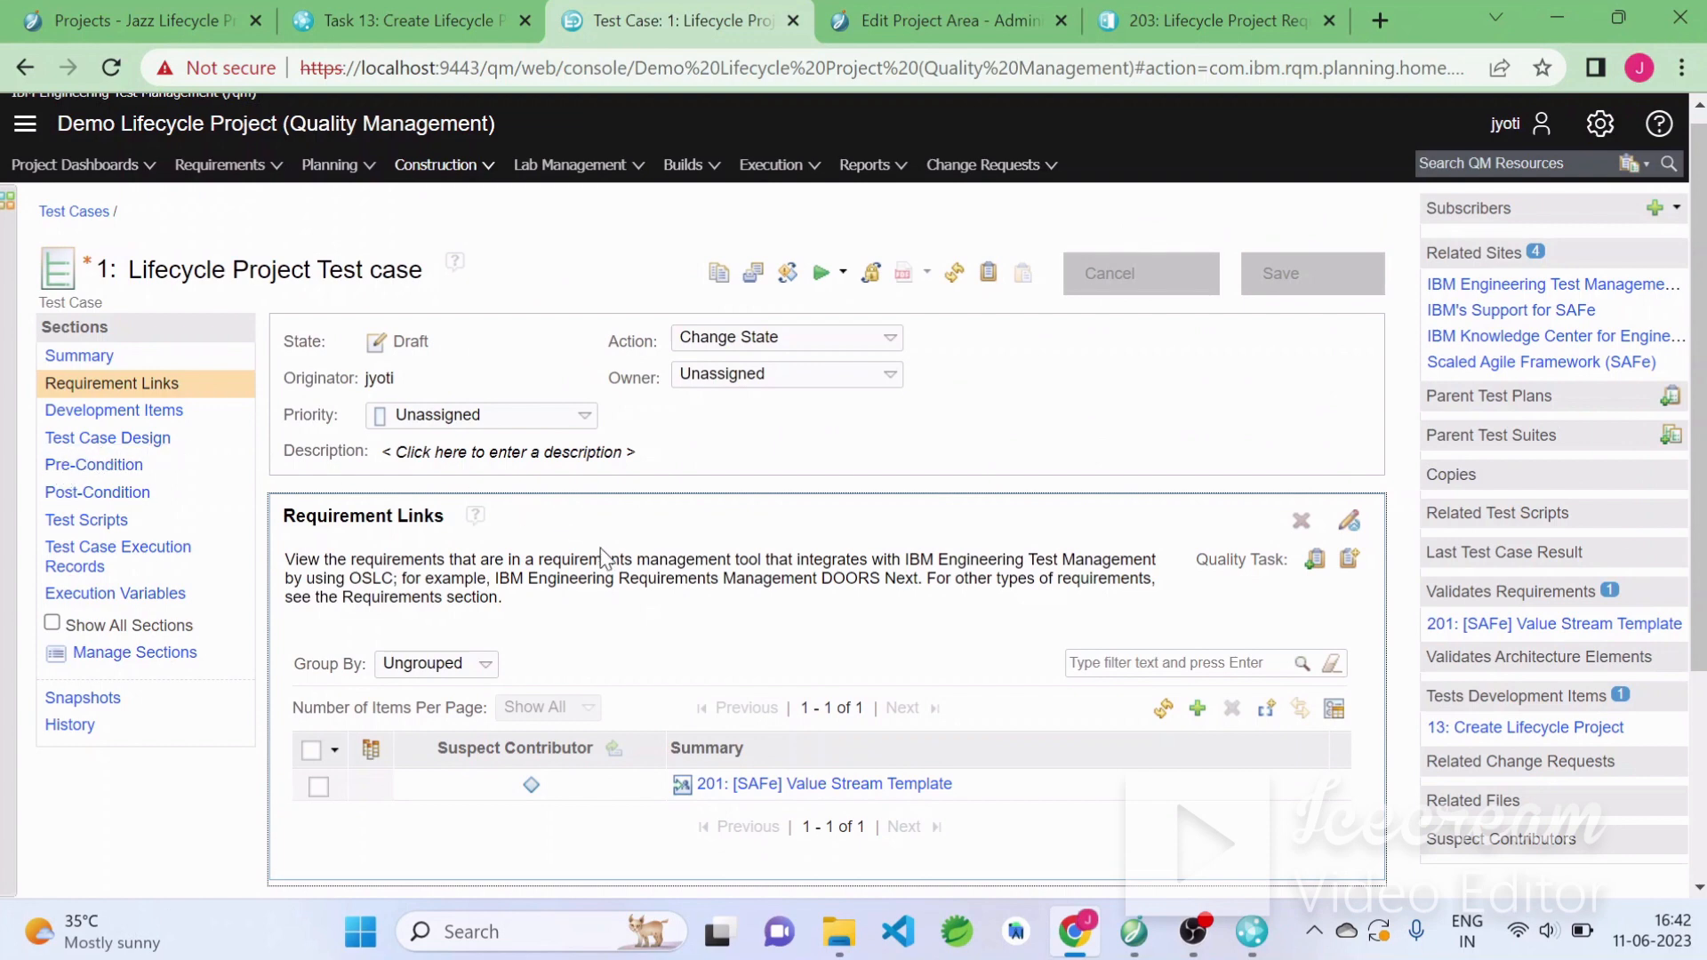
left_click(141, 414)
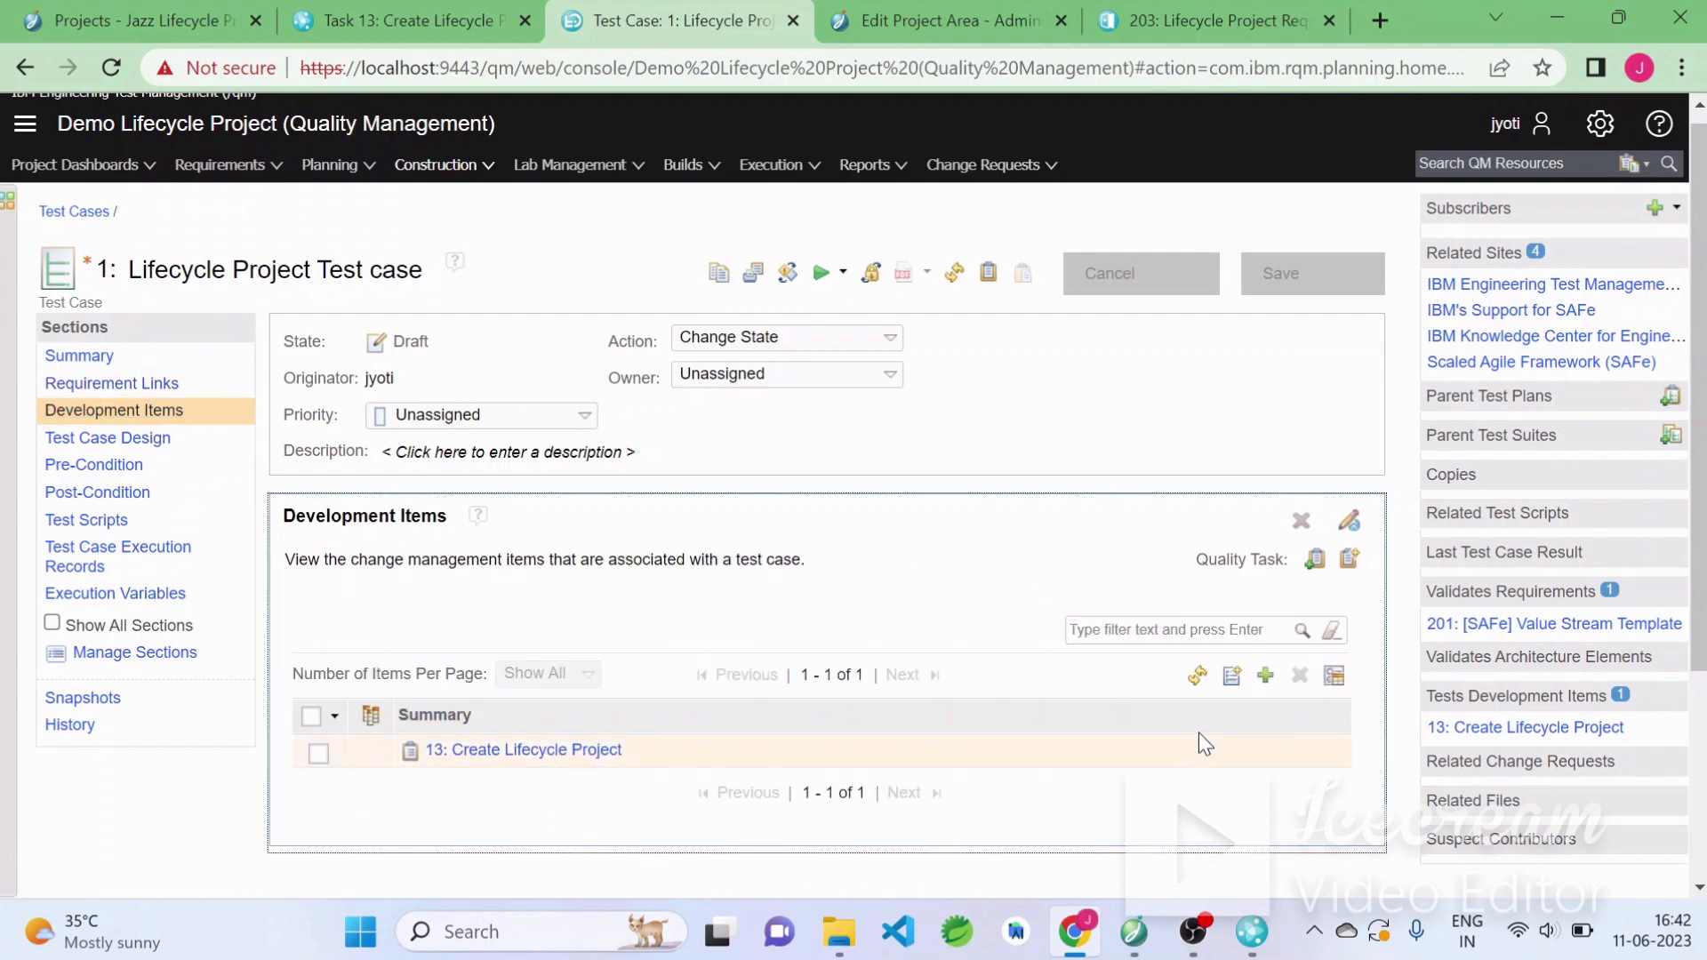
left_click(1266, 676)
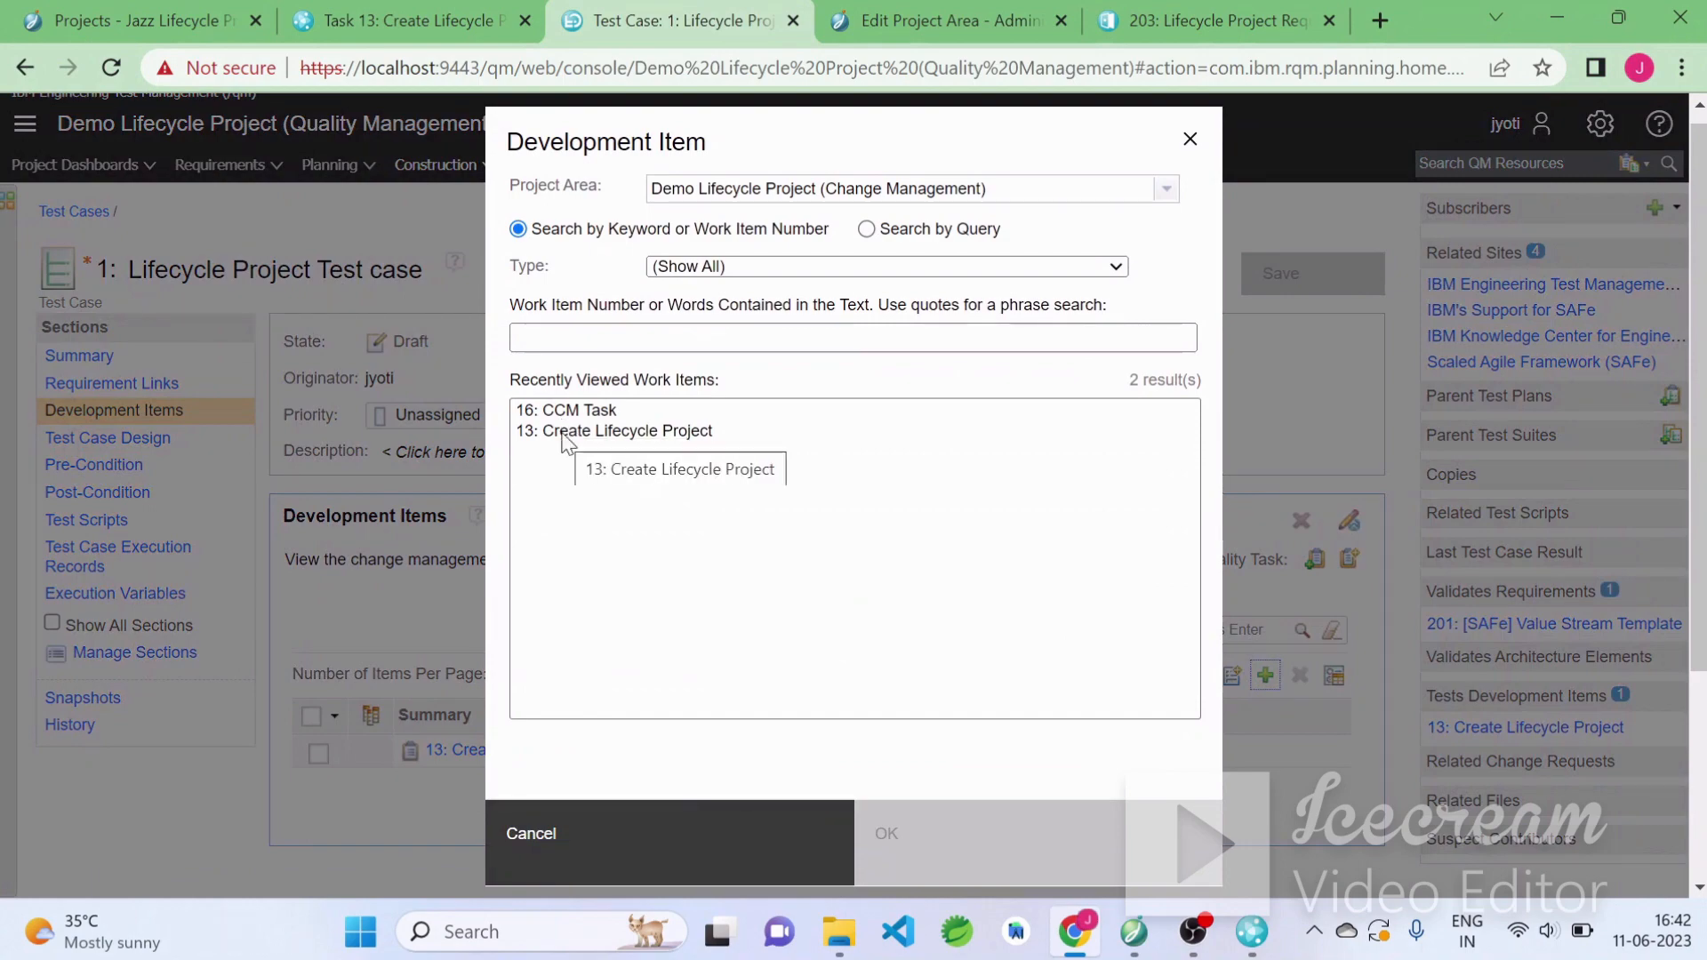
left_click_drag(570, 430, 583, 416)
left_click(1002, 868)
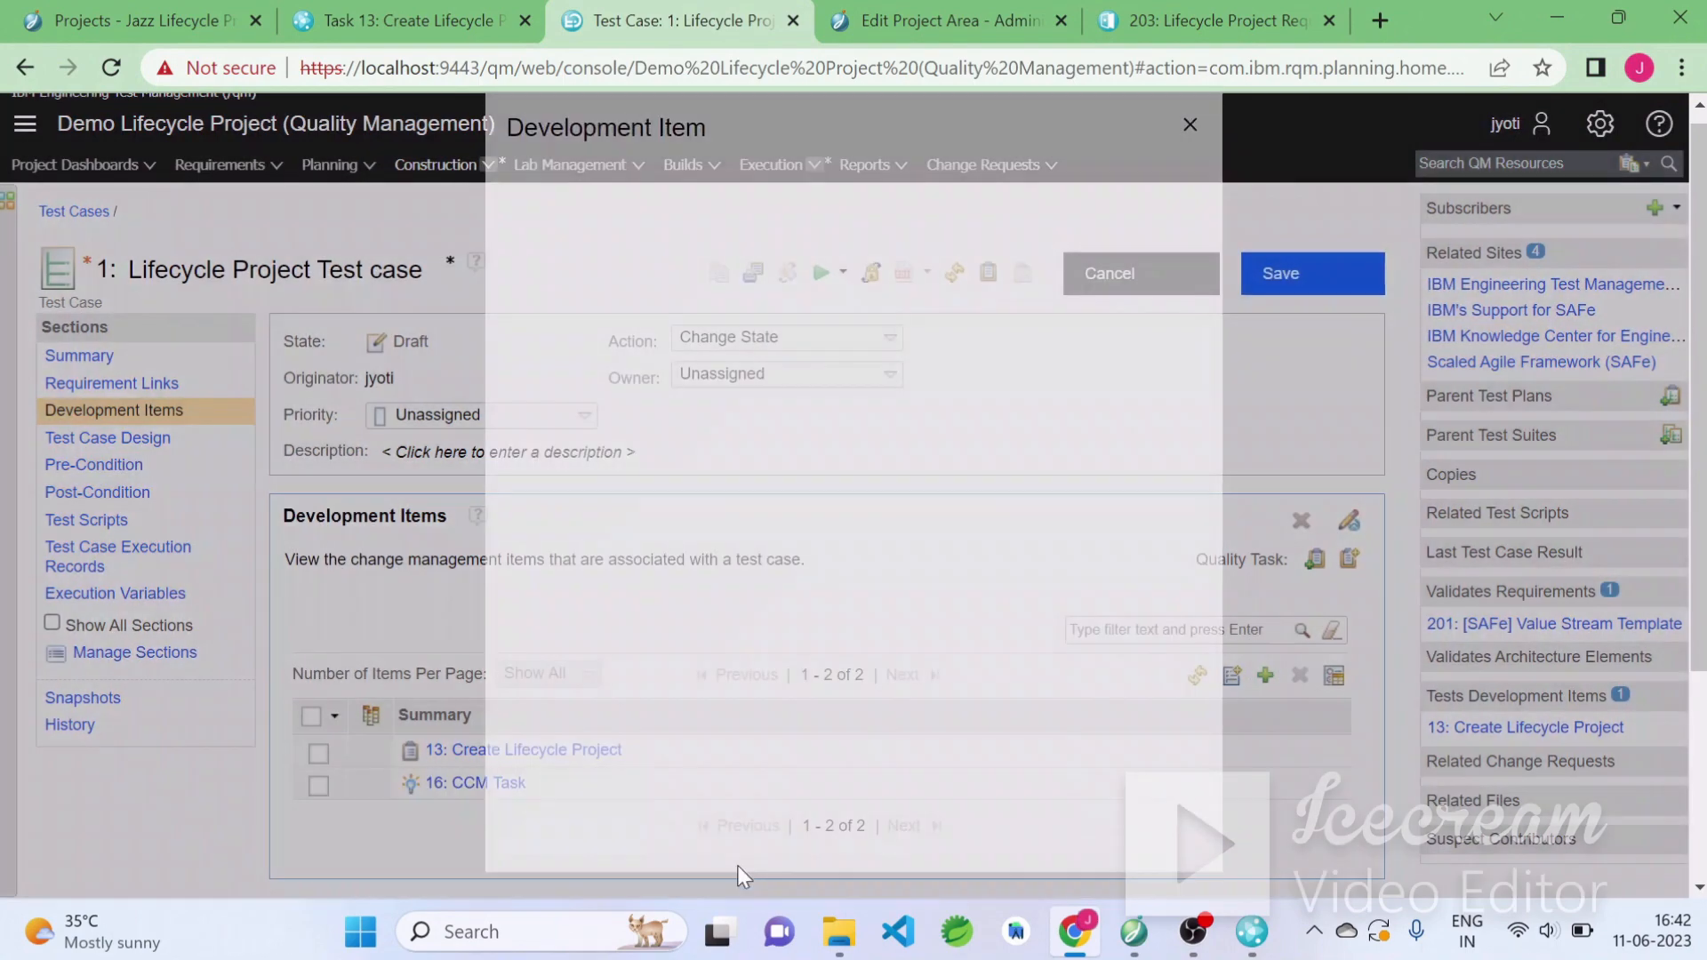
left_click(1271, 277)
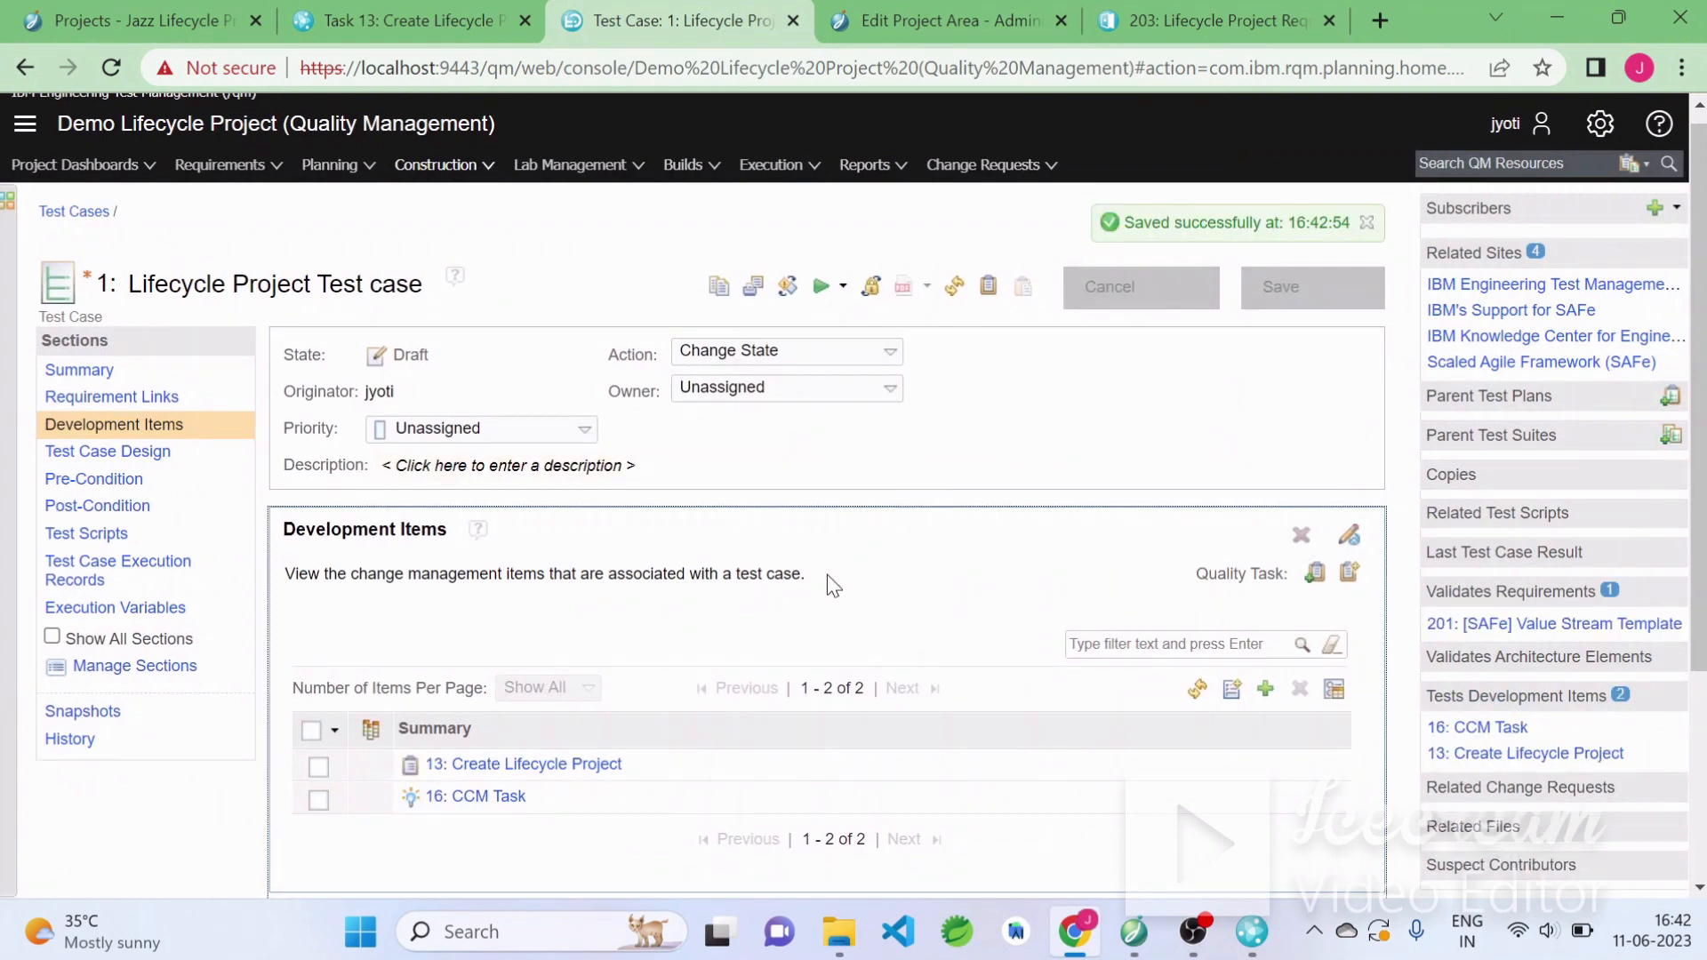
Compare the links shown on Task 13, test case 1 and requirement 203 across the three project areas
left_click(473, 36)
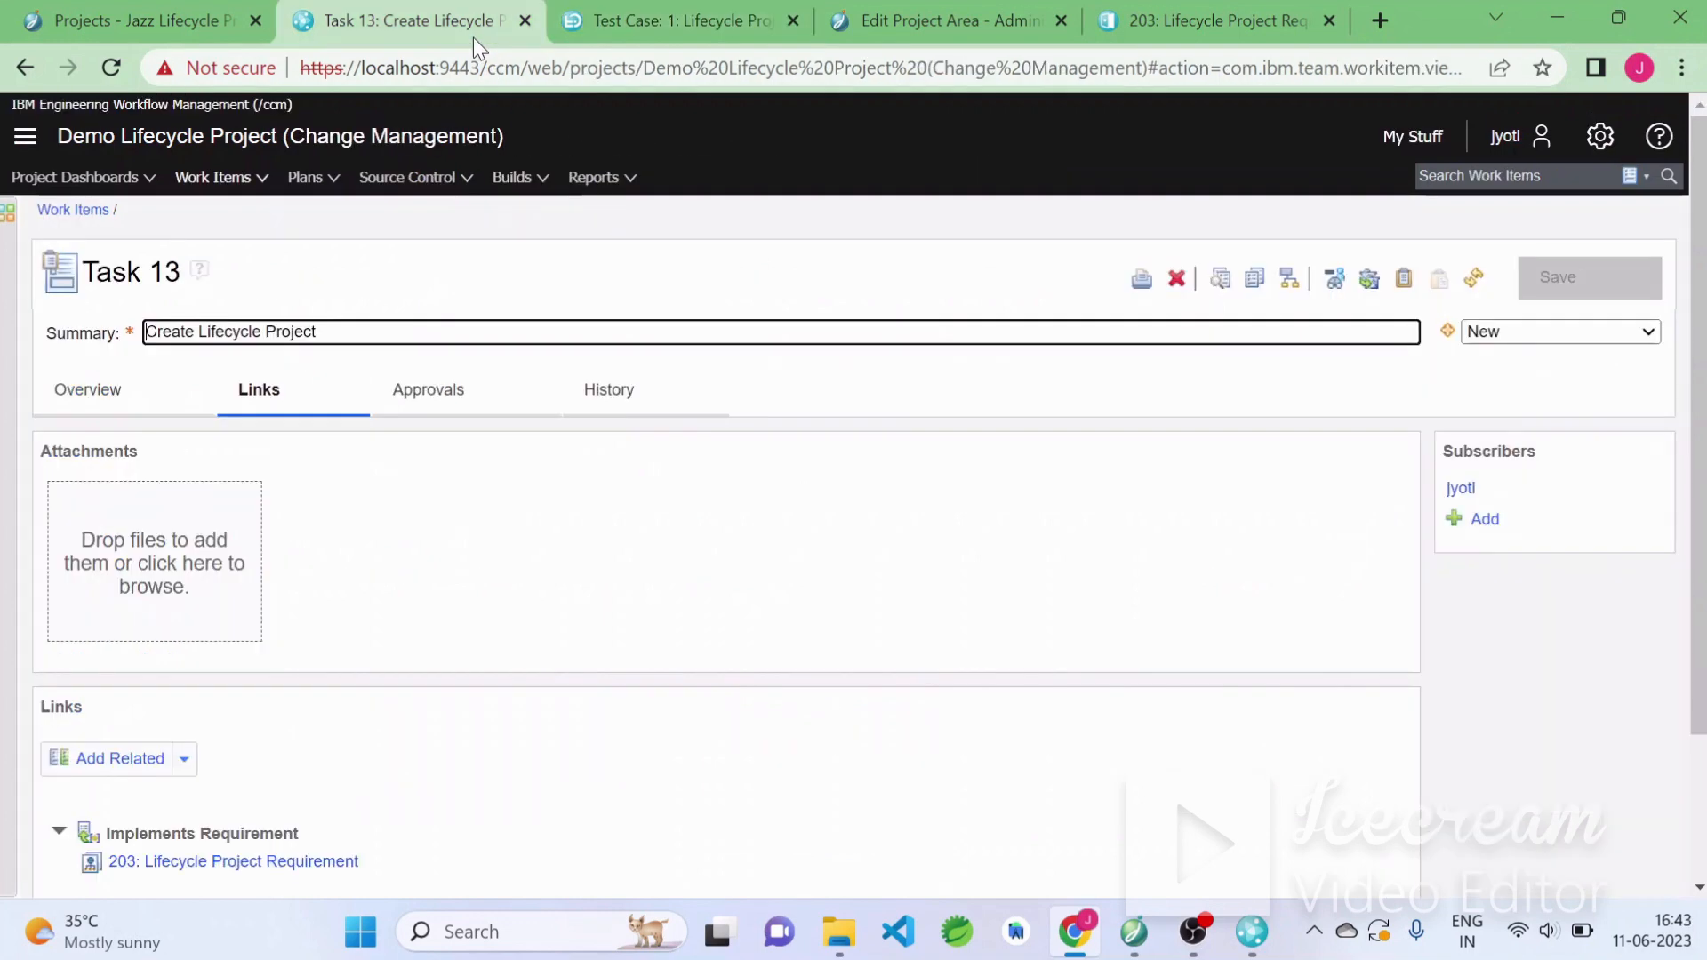
scroll(457, 724, "down", 2)
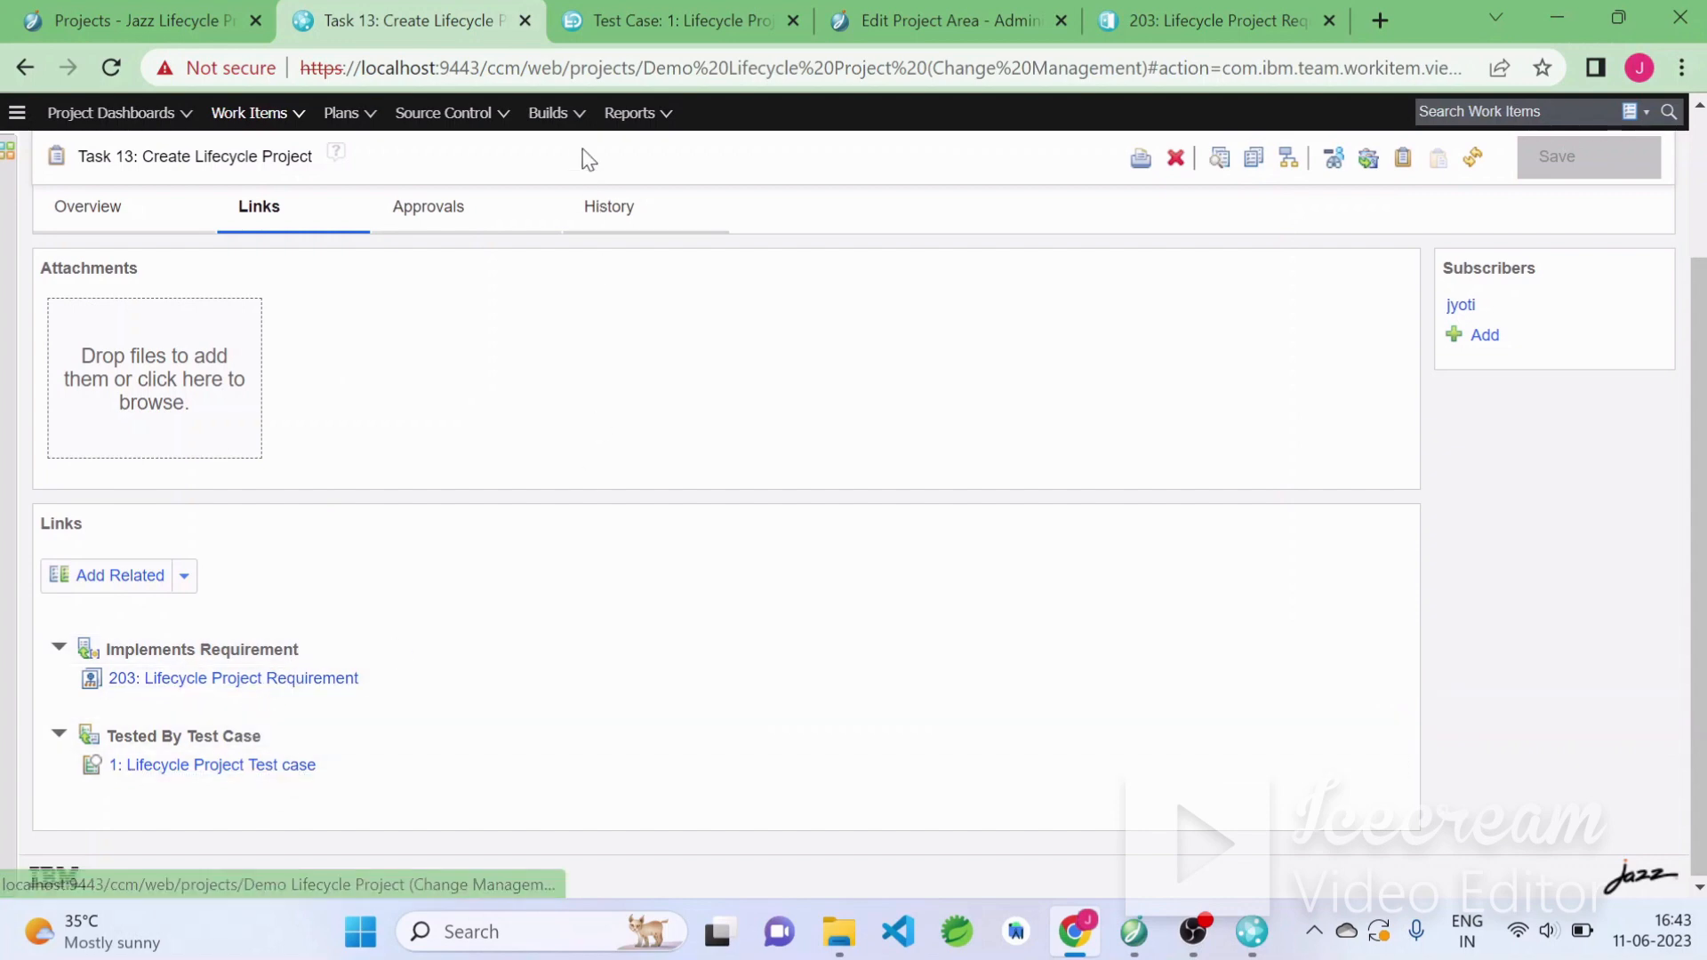
left_click(663, 26)
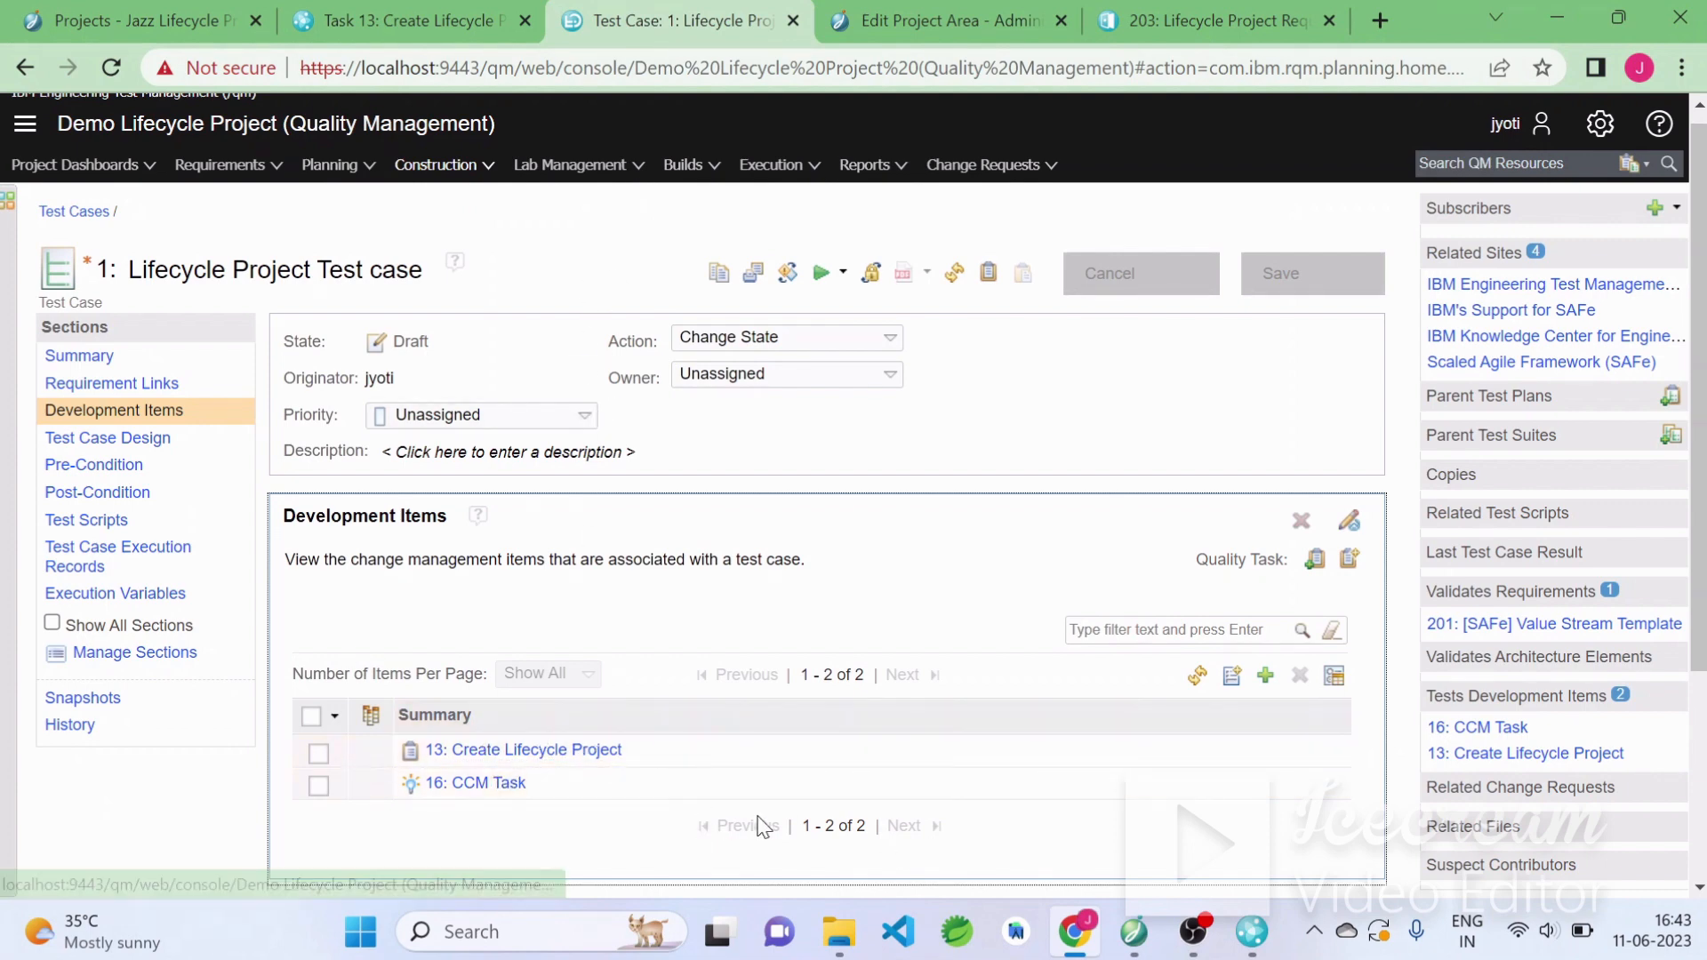
left_click(142, 386)
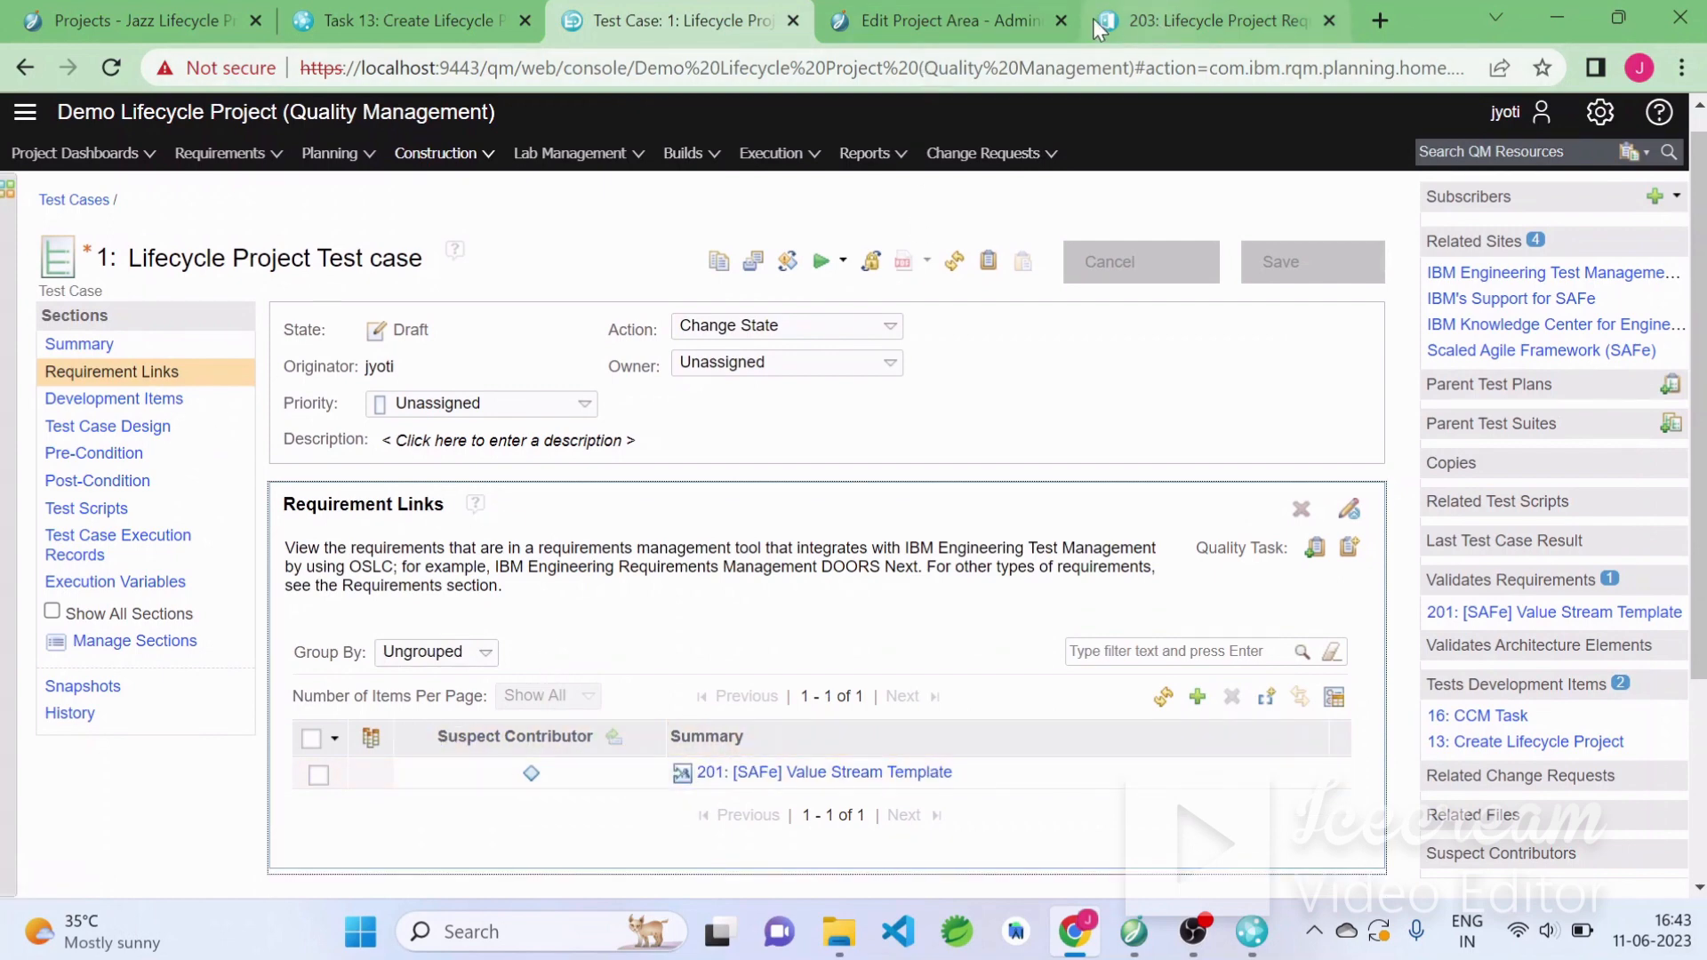
left_click(983, 20)
left_click(1184, 16)
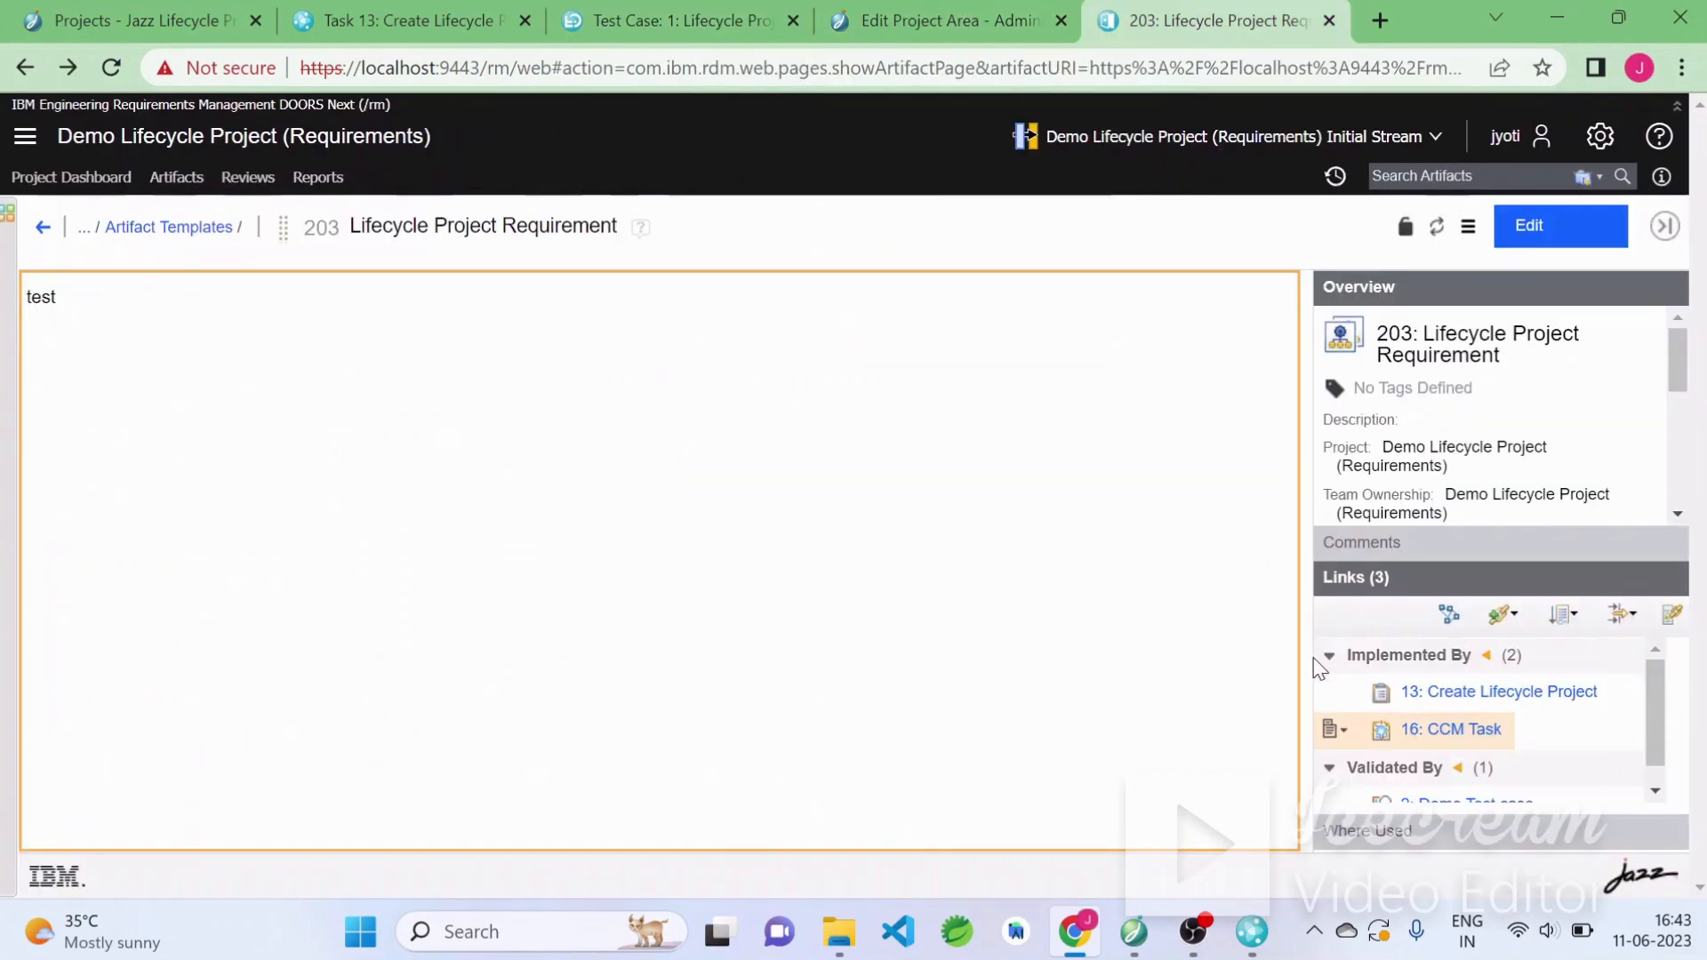
scroll(1494, 756, "down", 1)
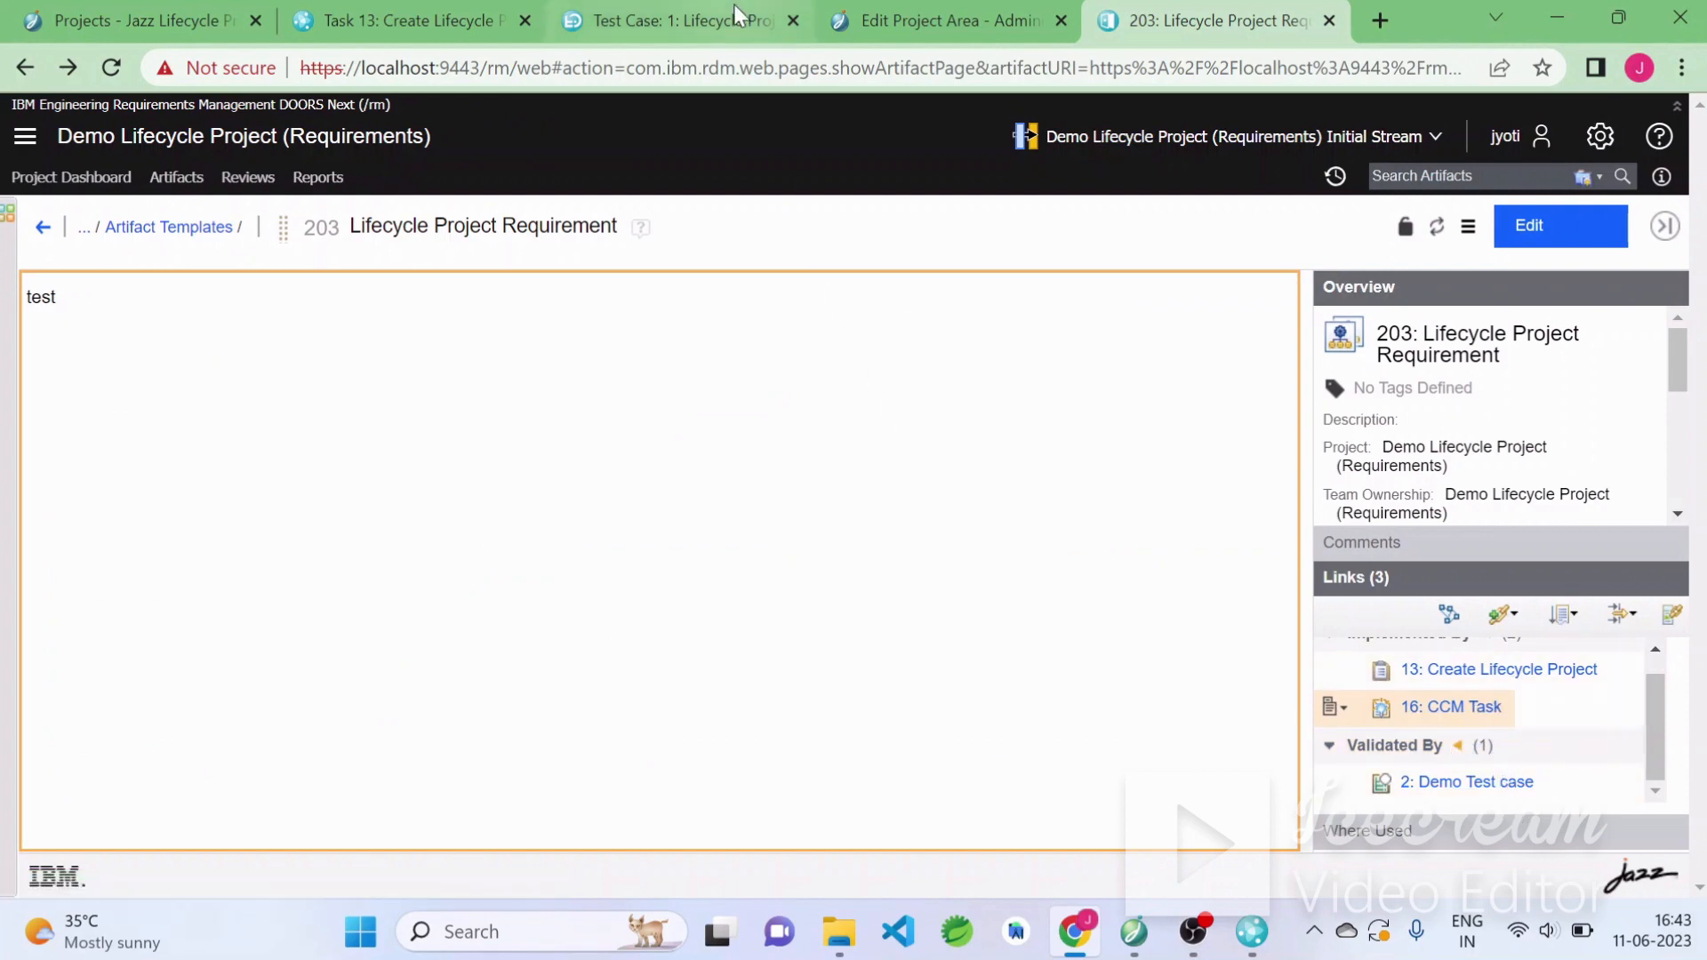
left_click(694, 12)
left_click(413, 14)
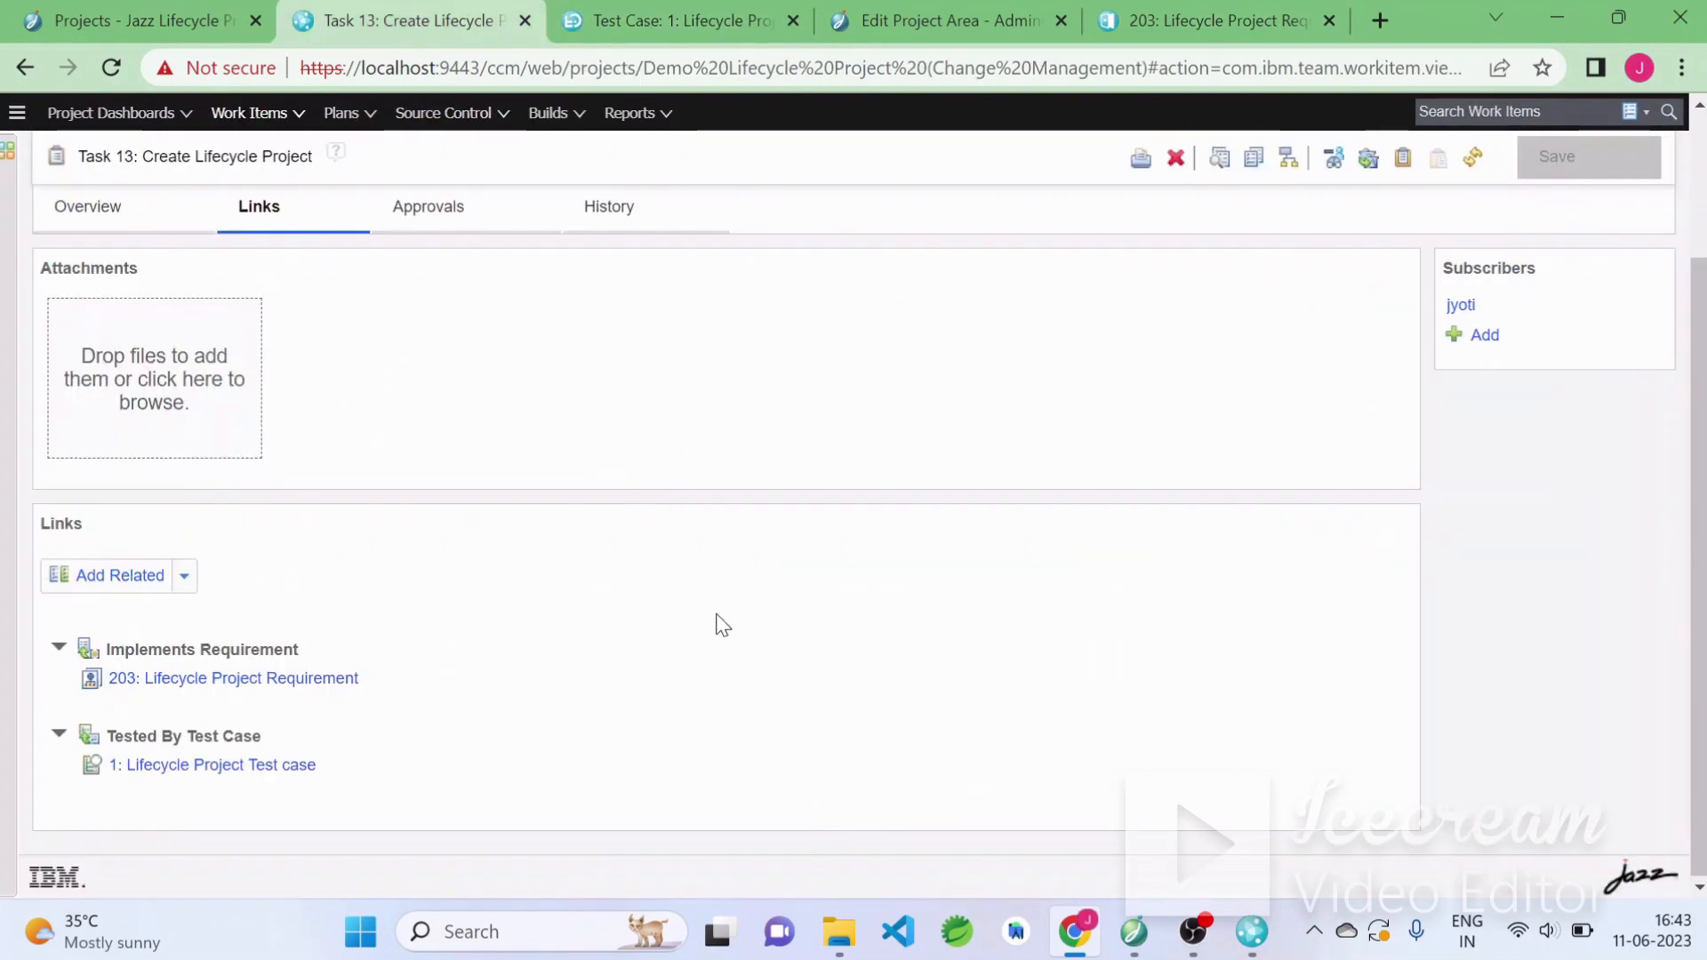